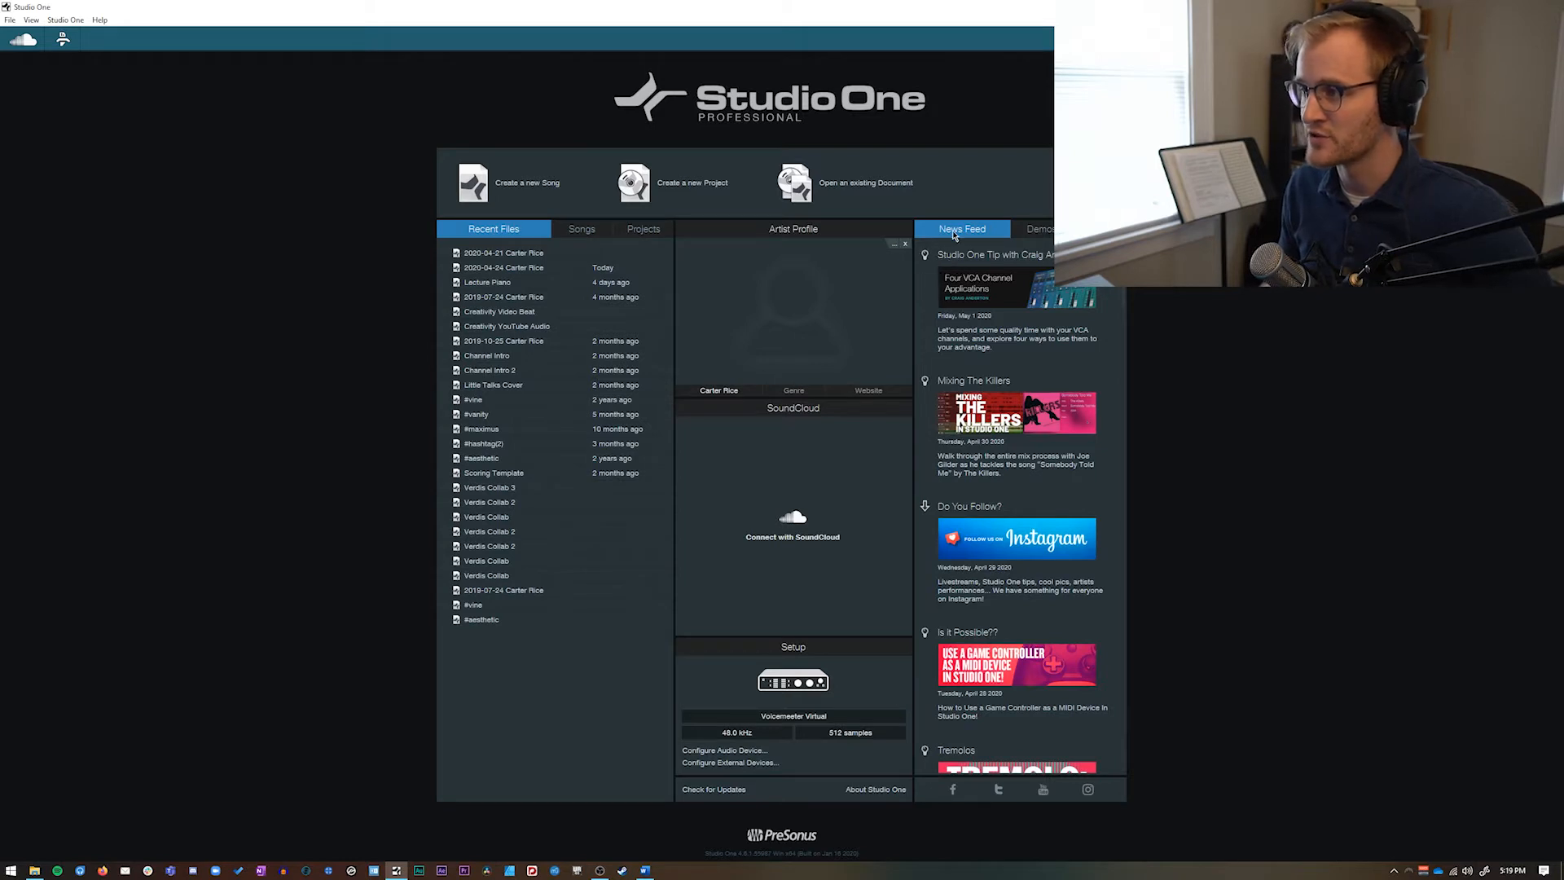
Step: Look over the demos and the news feed on the start page
{"action": "left_click", "coordinate": [1041, 230]}
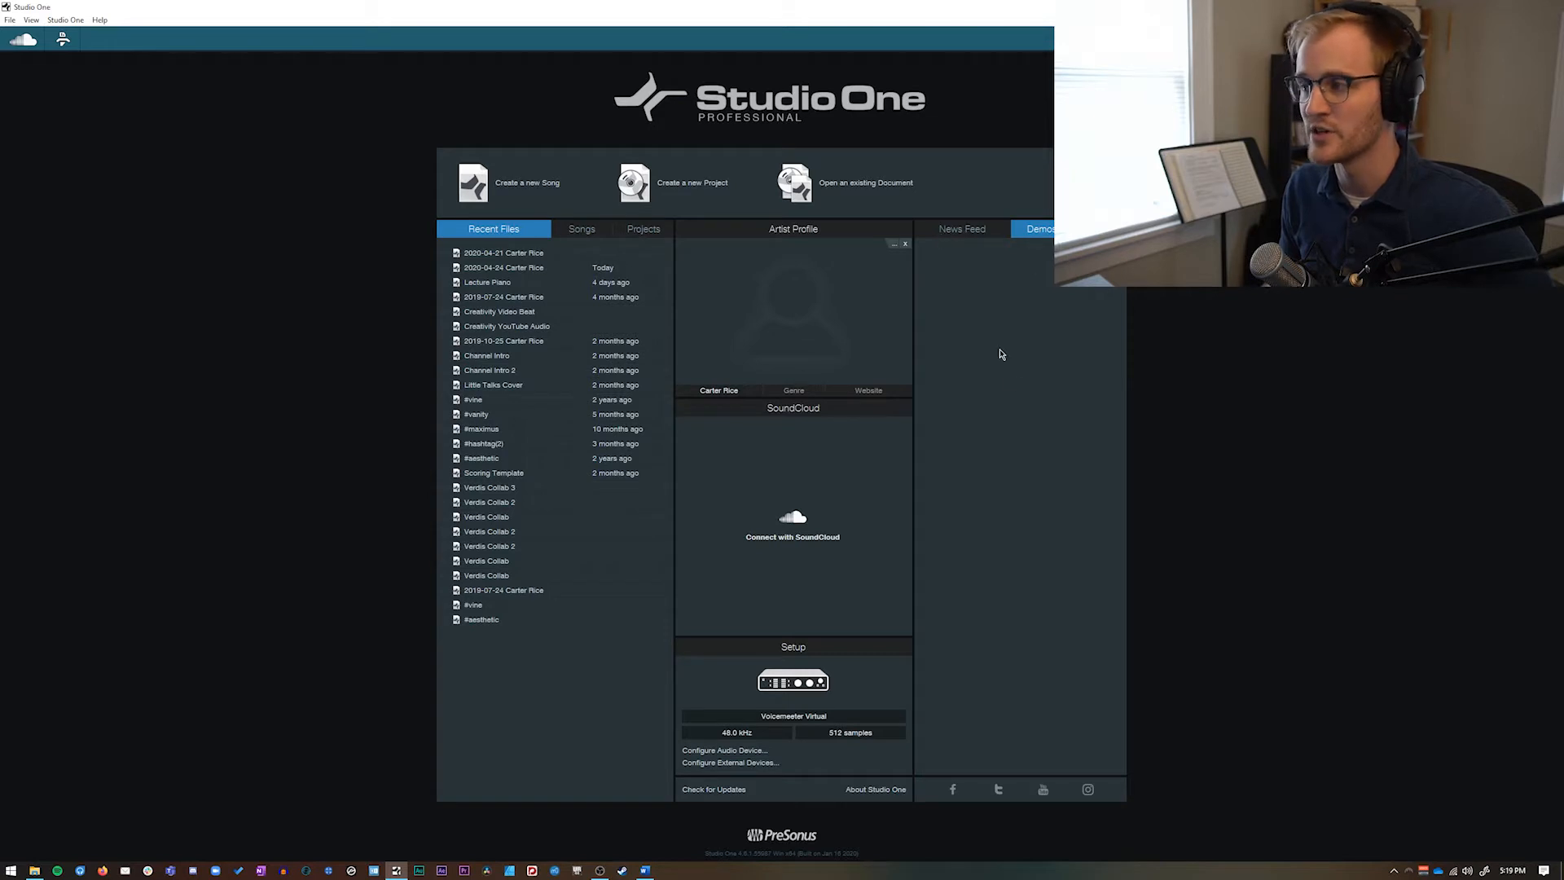
{"action": "left_click", "coordinate": [974, 235]}
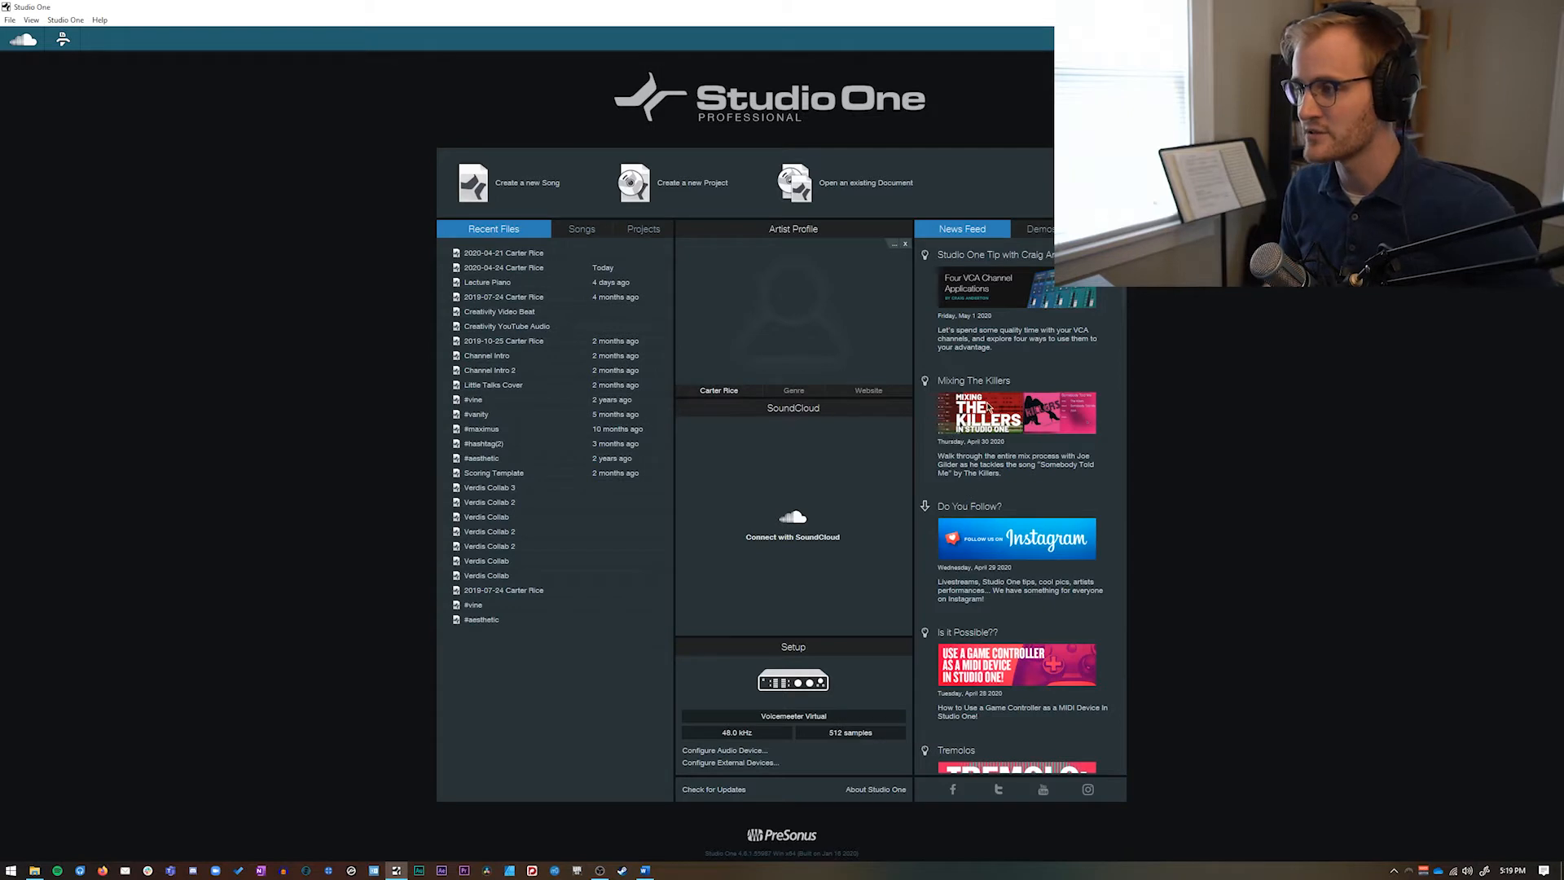
{"action": "scroll", "coordinate": [1000, 436], "scroll_direction": "down", "scroll_amount": 4}
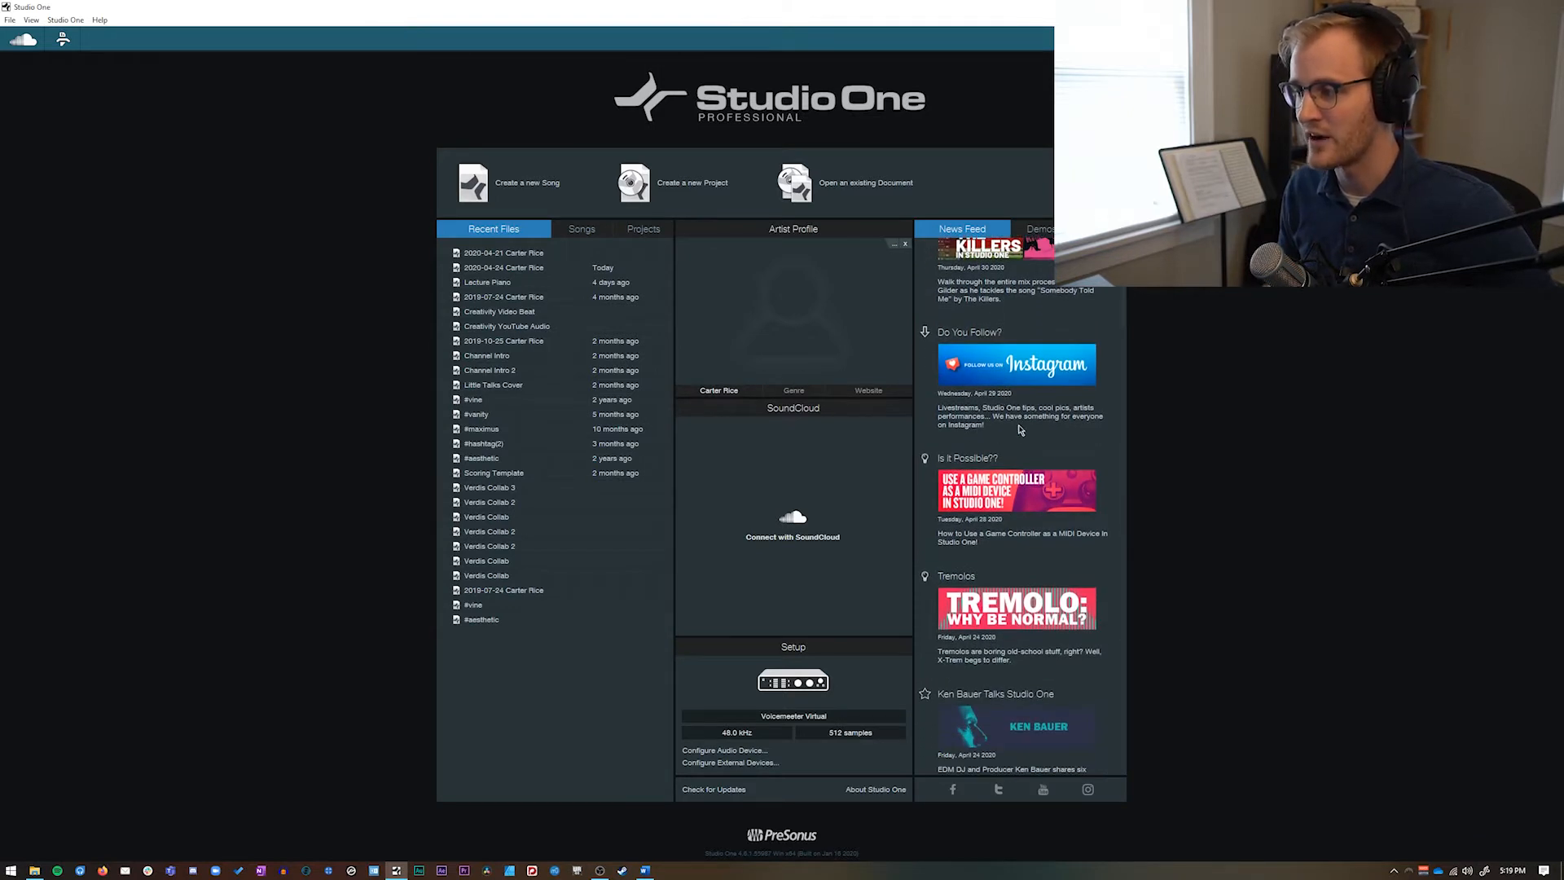
{"action": "scroll", "coordinate": [1116, 318], "scroll_direction": "up", "scroll_amount": 4}
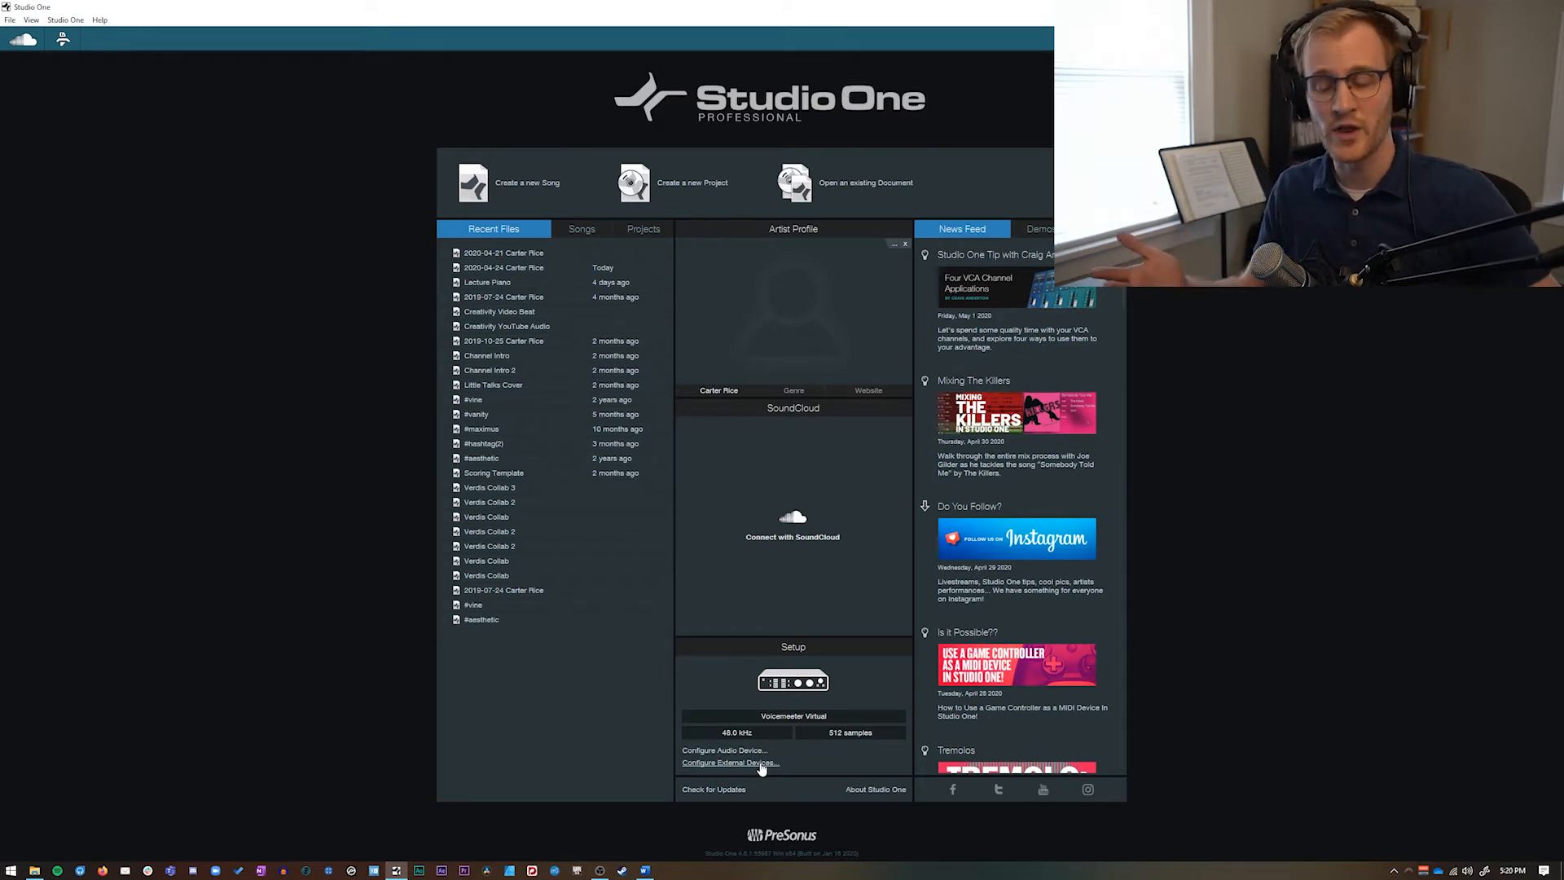
Step: Open the audio device options and review the available audio devices, keeping Voicemeeter Virtual selected
{"action": "left_click", "coordinate": [715, 753]}
{"action": "left_click_drag", "start_coordinate": [894, 259], "coordinate": [836, 166]}
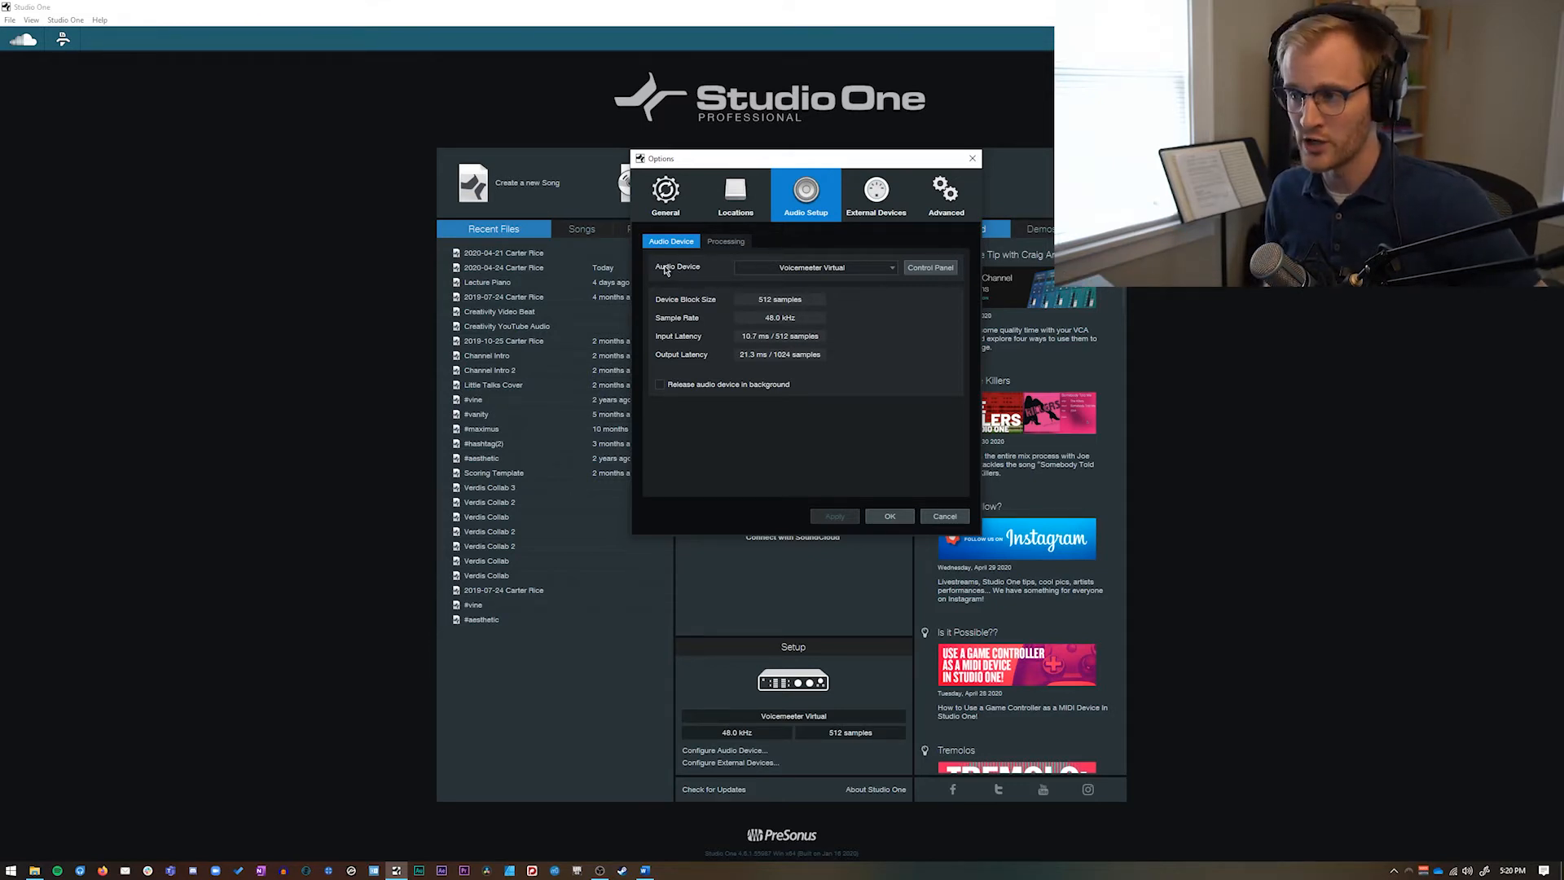
{"action": "left_click", "coordinate": [785, 271]}
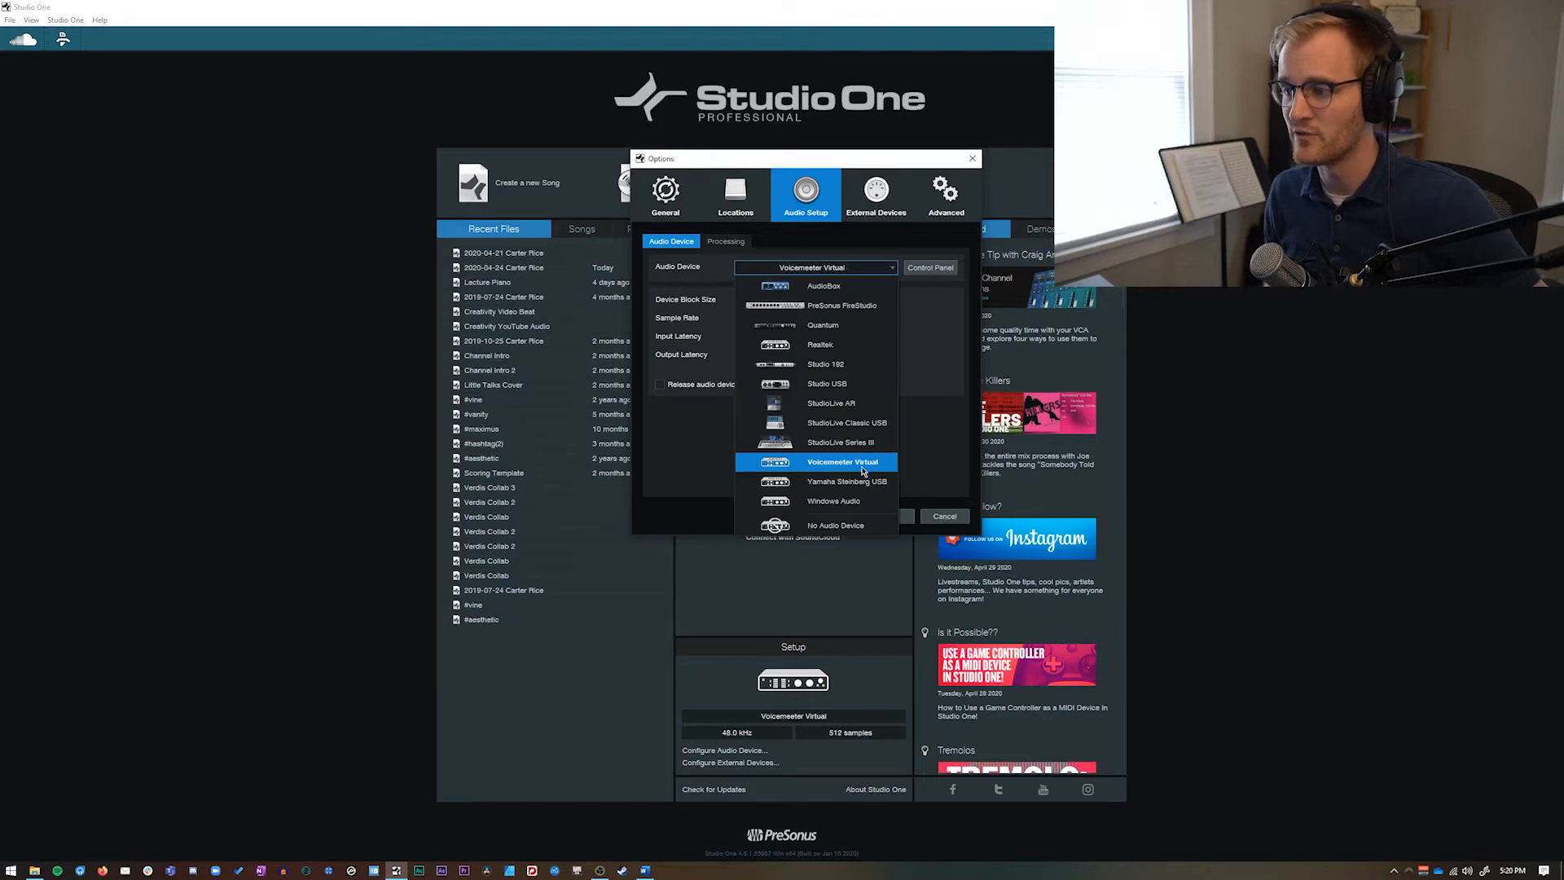
{"action": "left_click", "coordinate": [862, 463]}
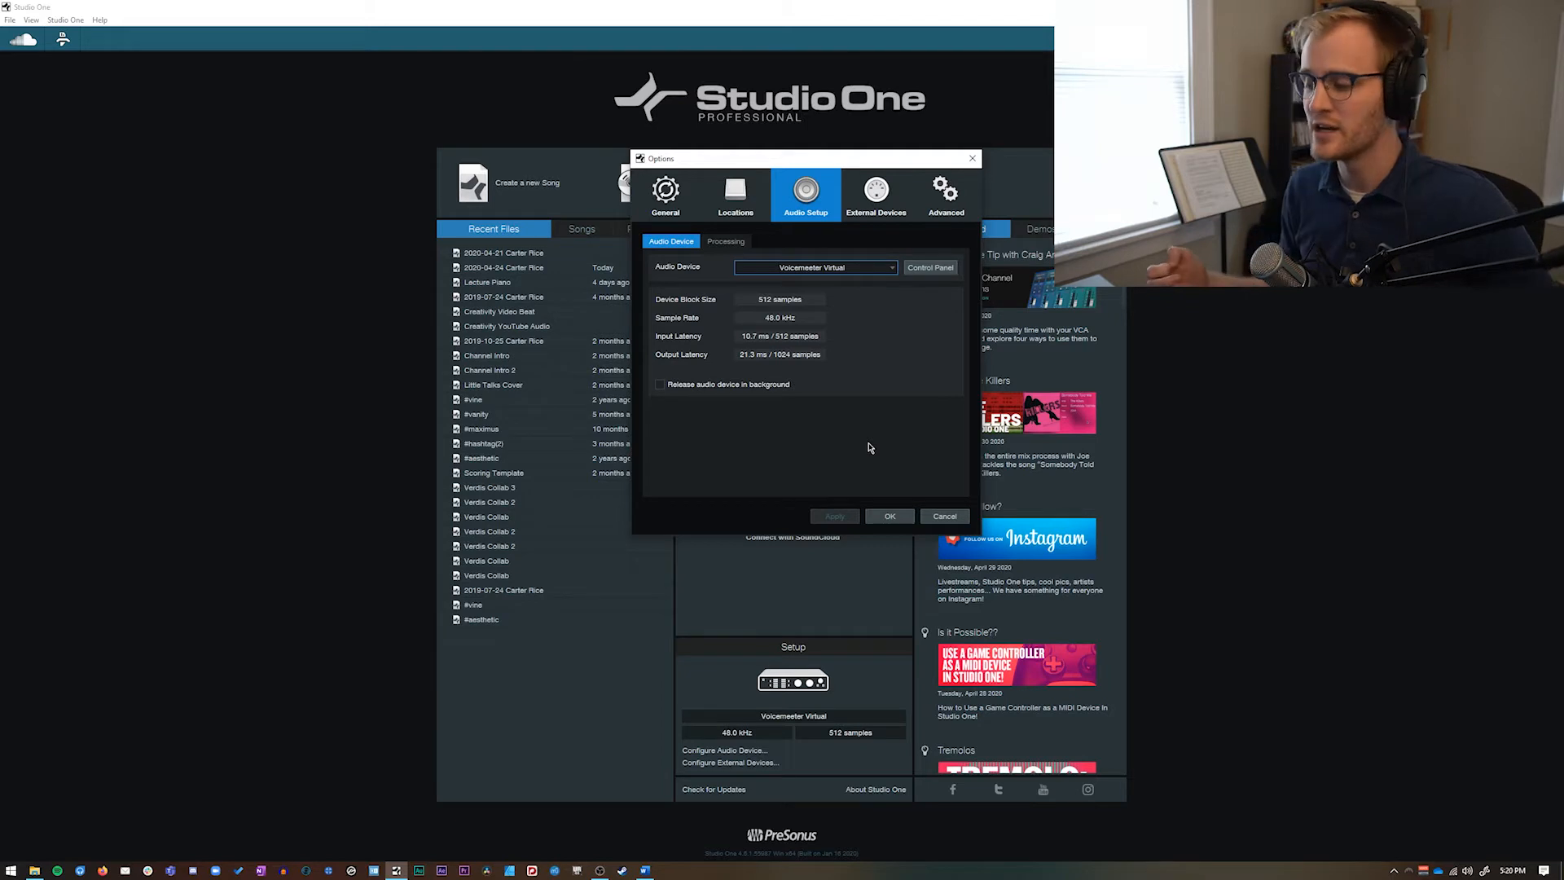
{"action": "left_click", "coordinate": [786, 273]}
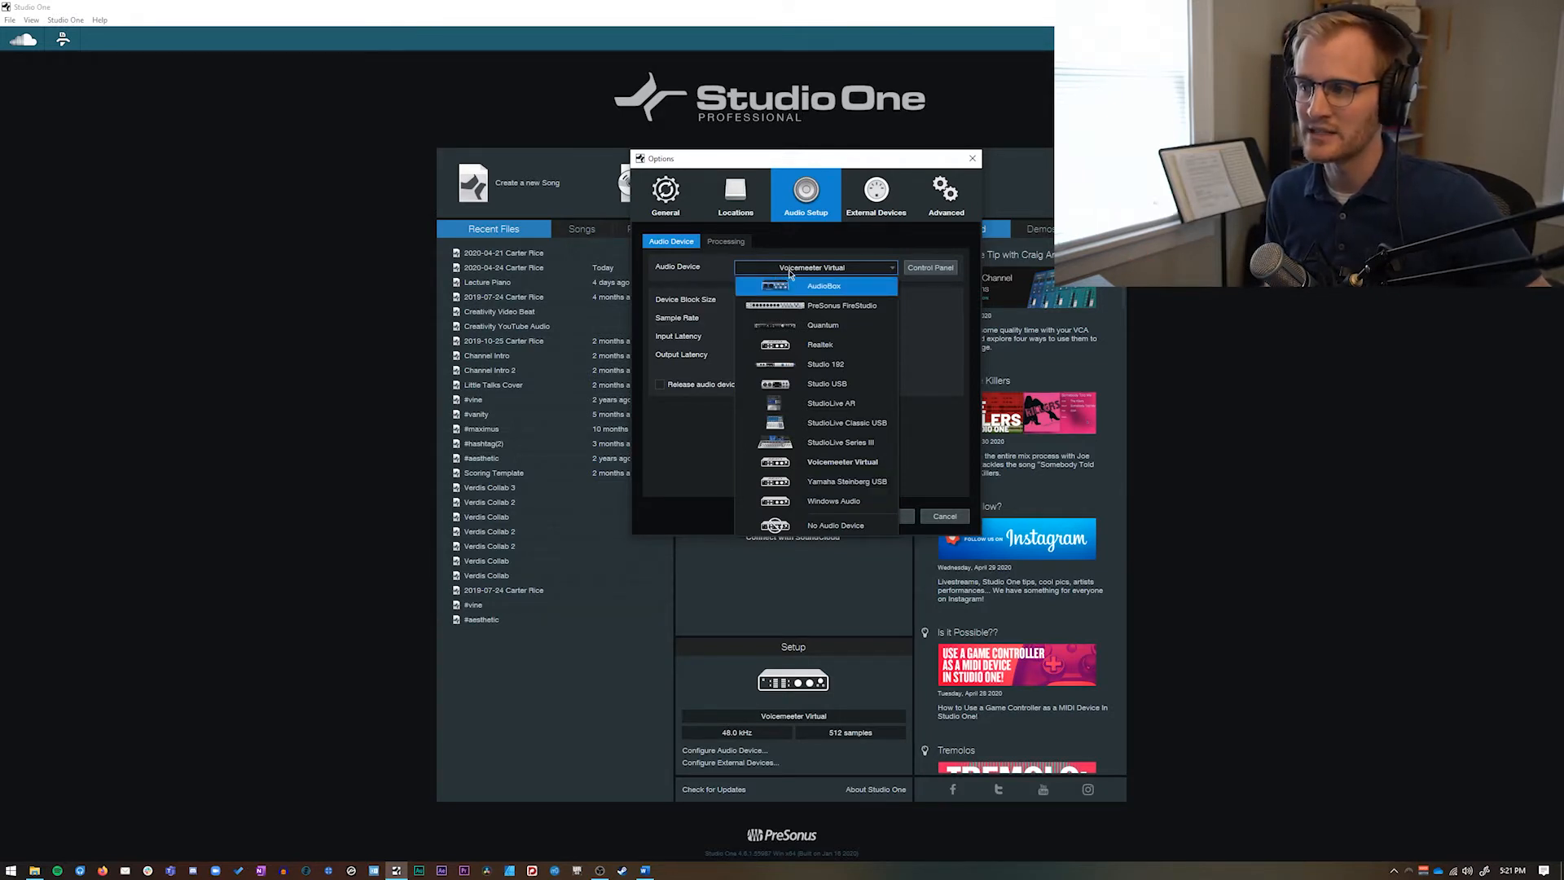
{"action": "left_click", "coordinate": [843, 462]}
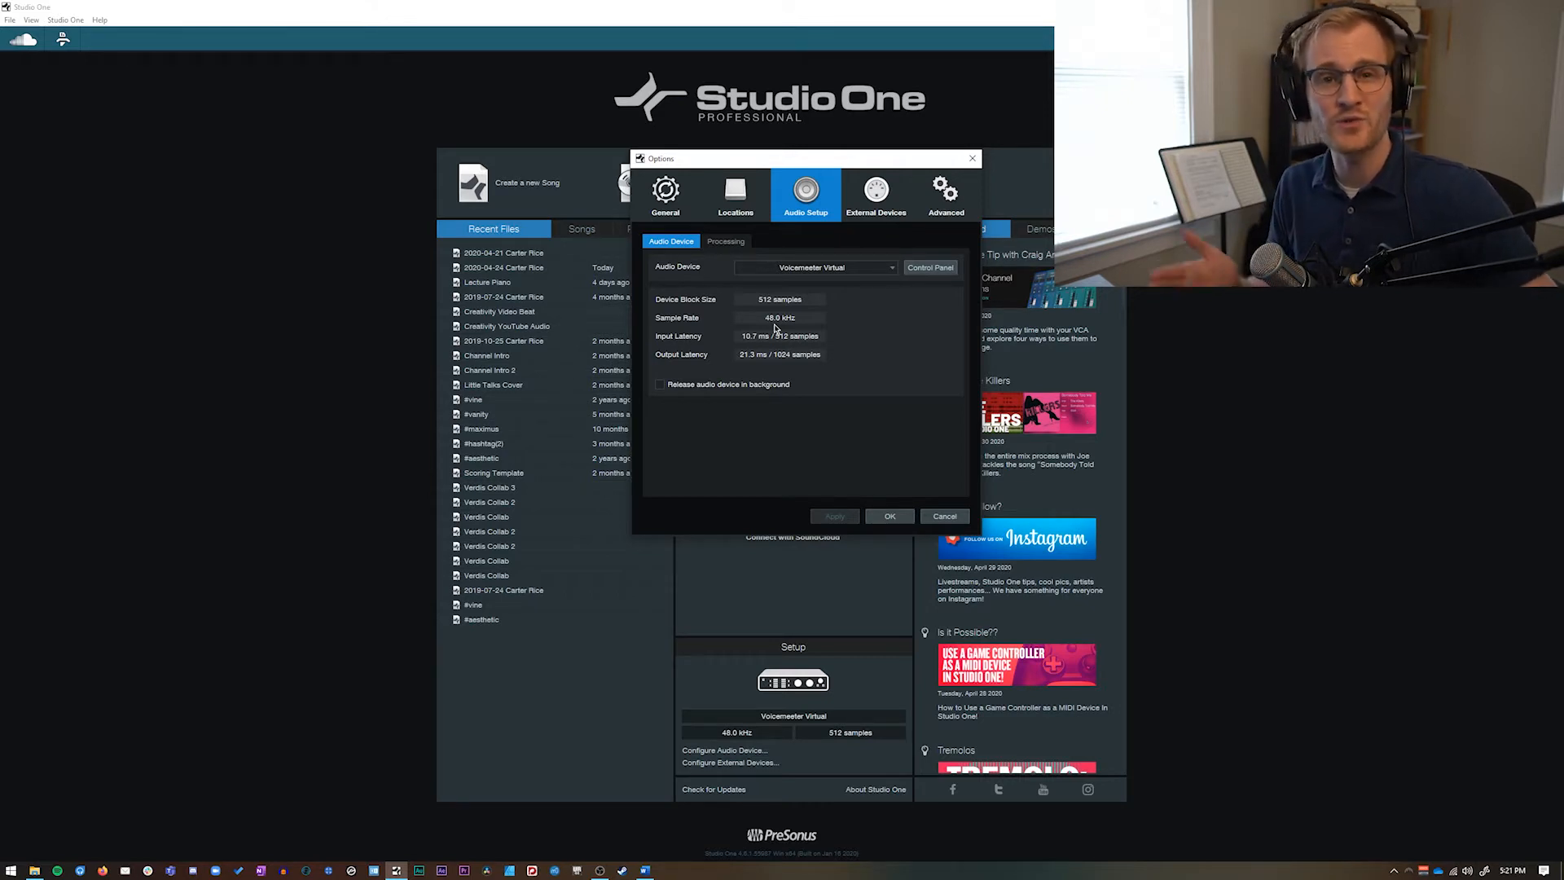
{"action": "left_click", "coordinate": [809, 275]}
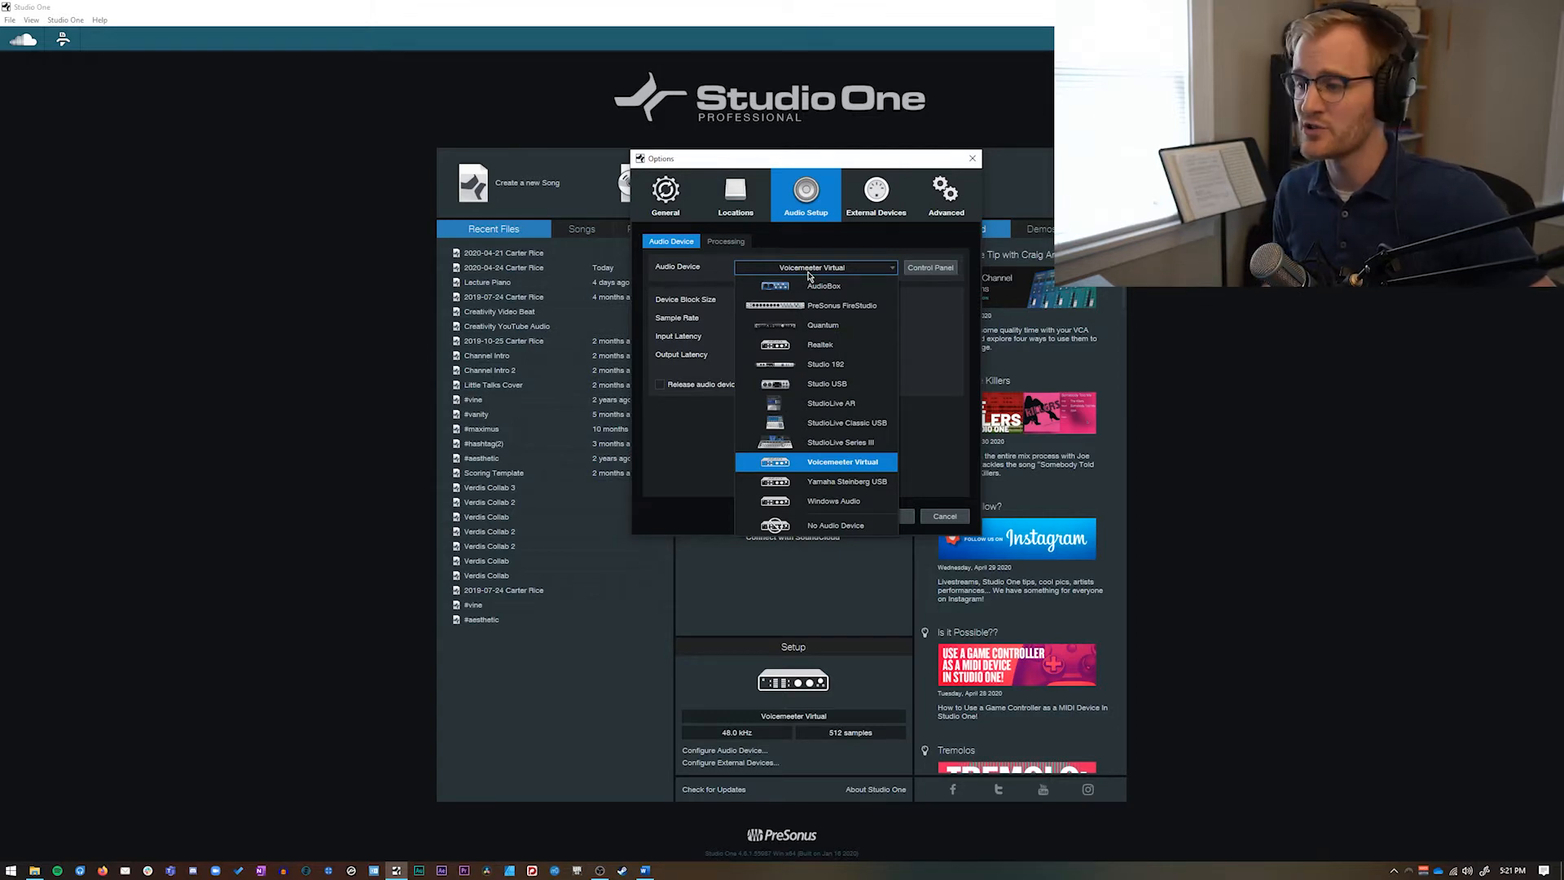
{"action": "left_click", "coordinate": [847, 462]}
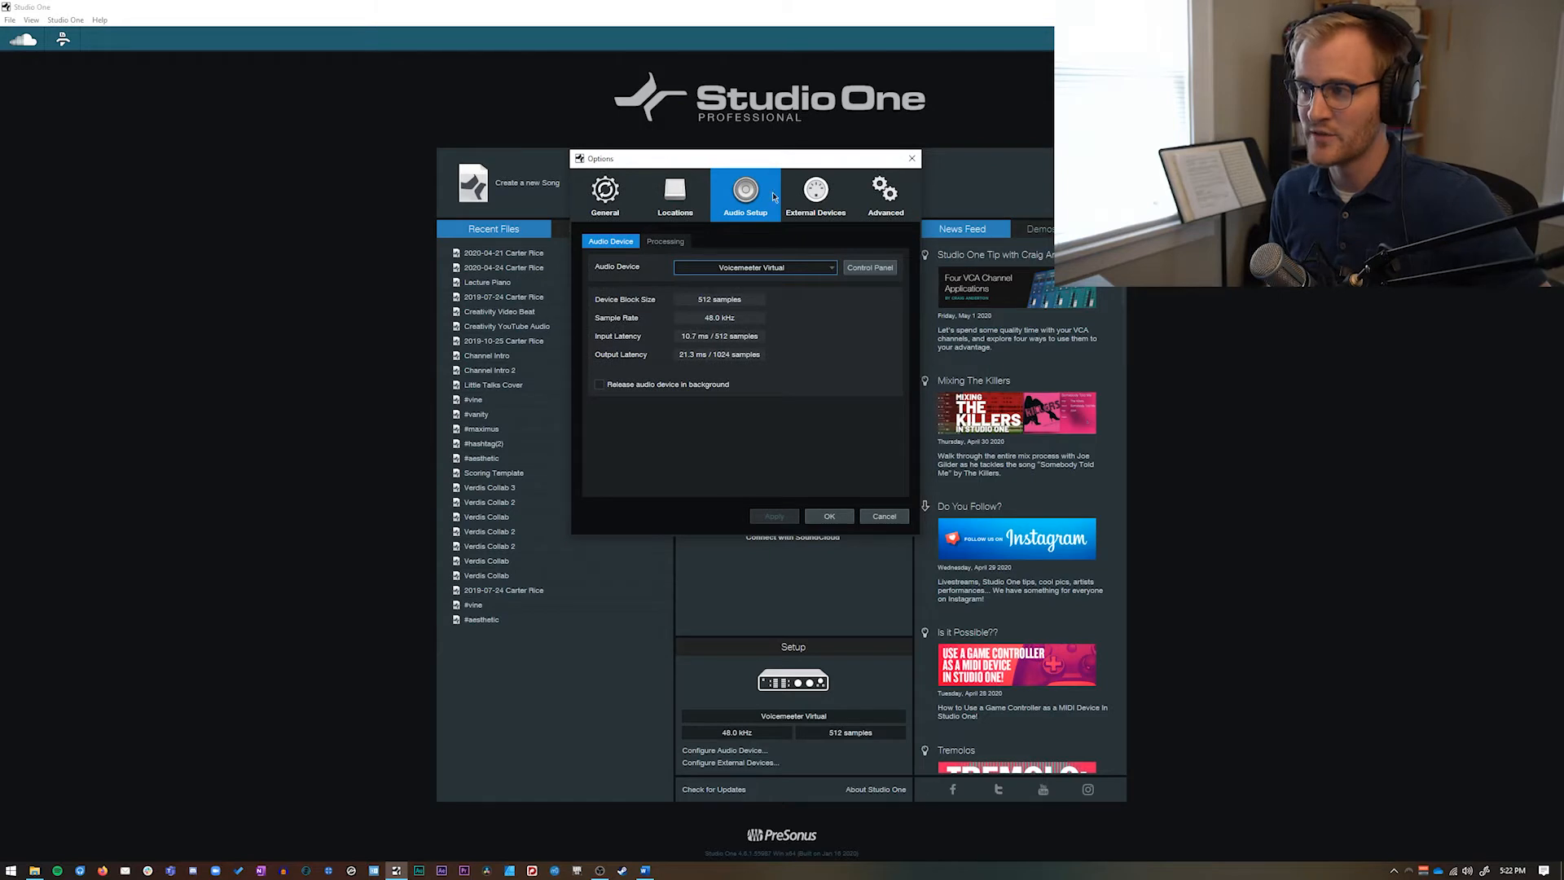
Step: Review the configured external devices, the advanced editing options and the sound set locations
{"action": "left_click", "coordinate": [825, 193]}
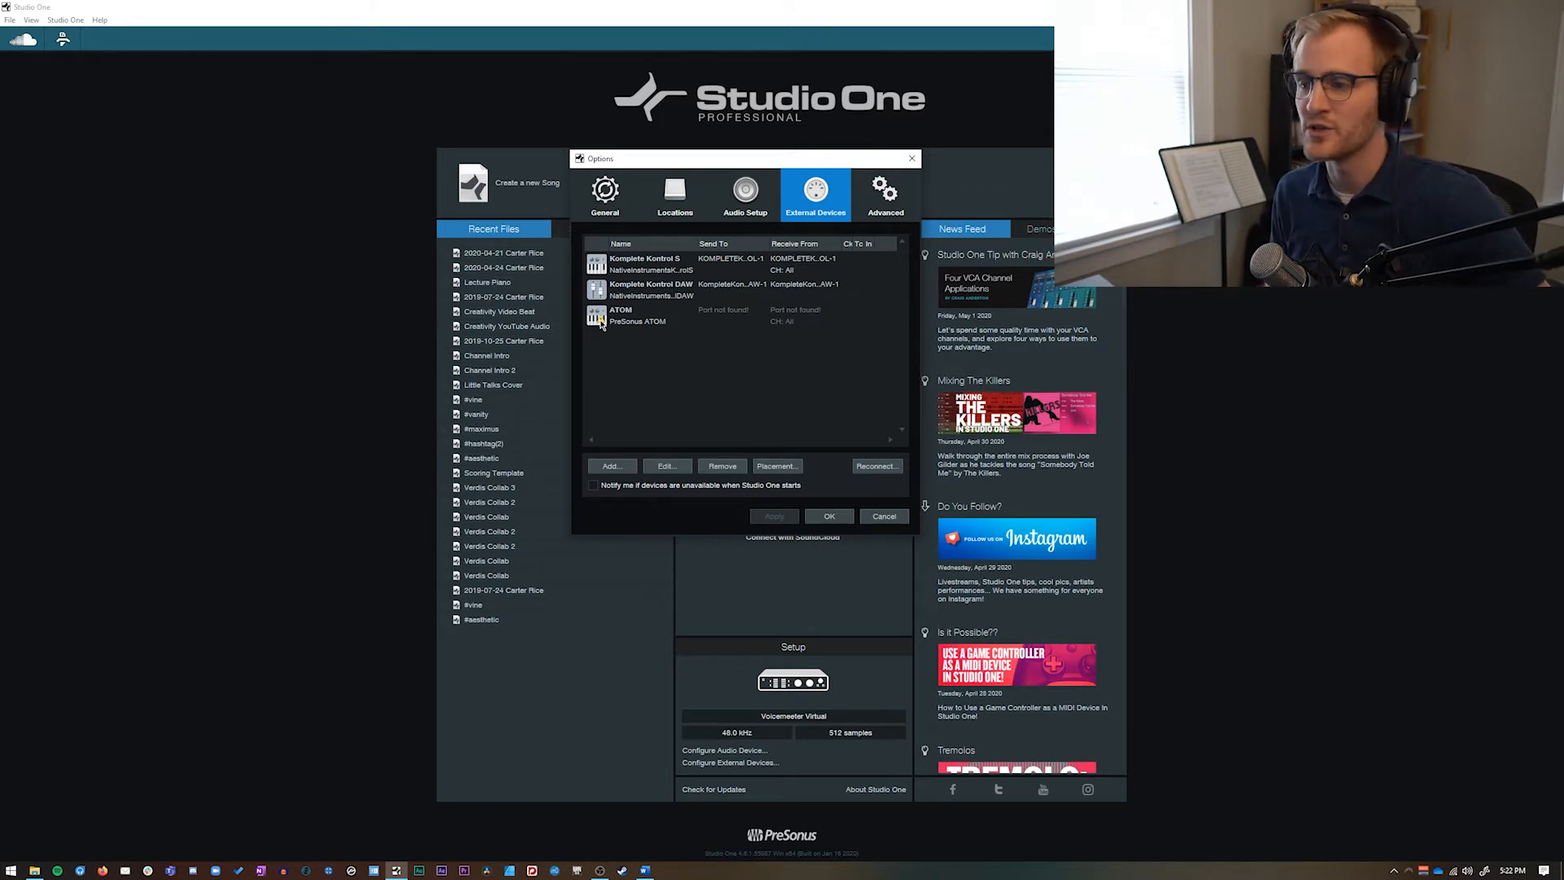
{"action": "left_click", "coordinate": [875, 202]}
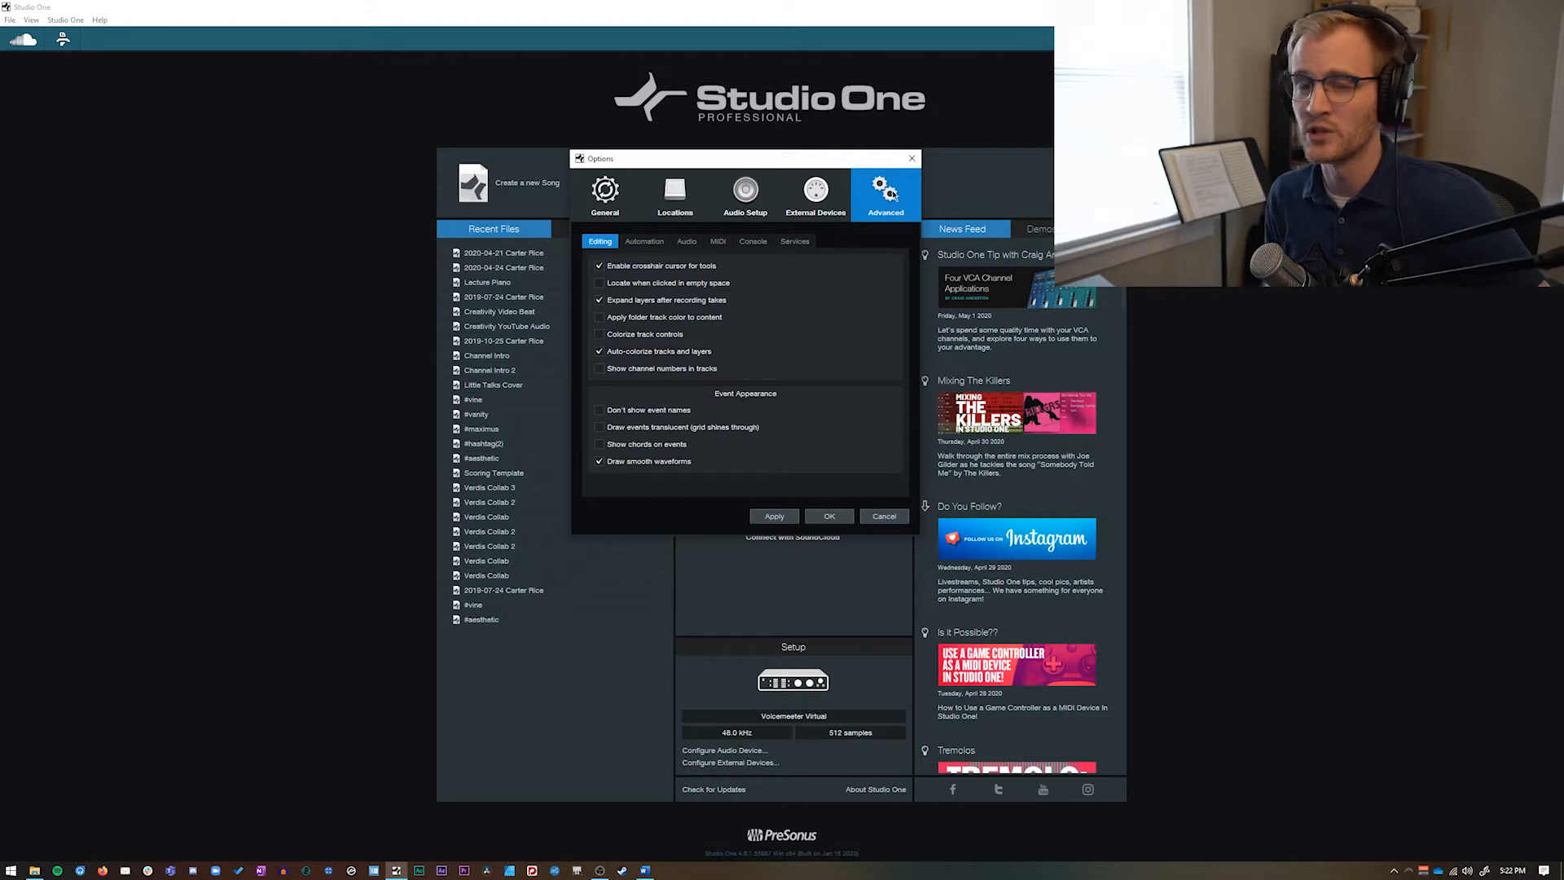
{"action": "left_click", "coordinate": [675, 203]}
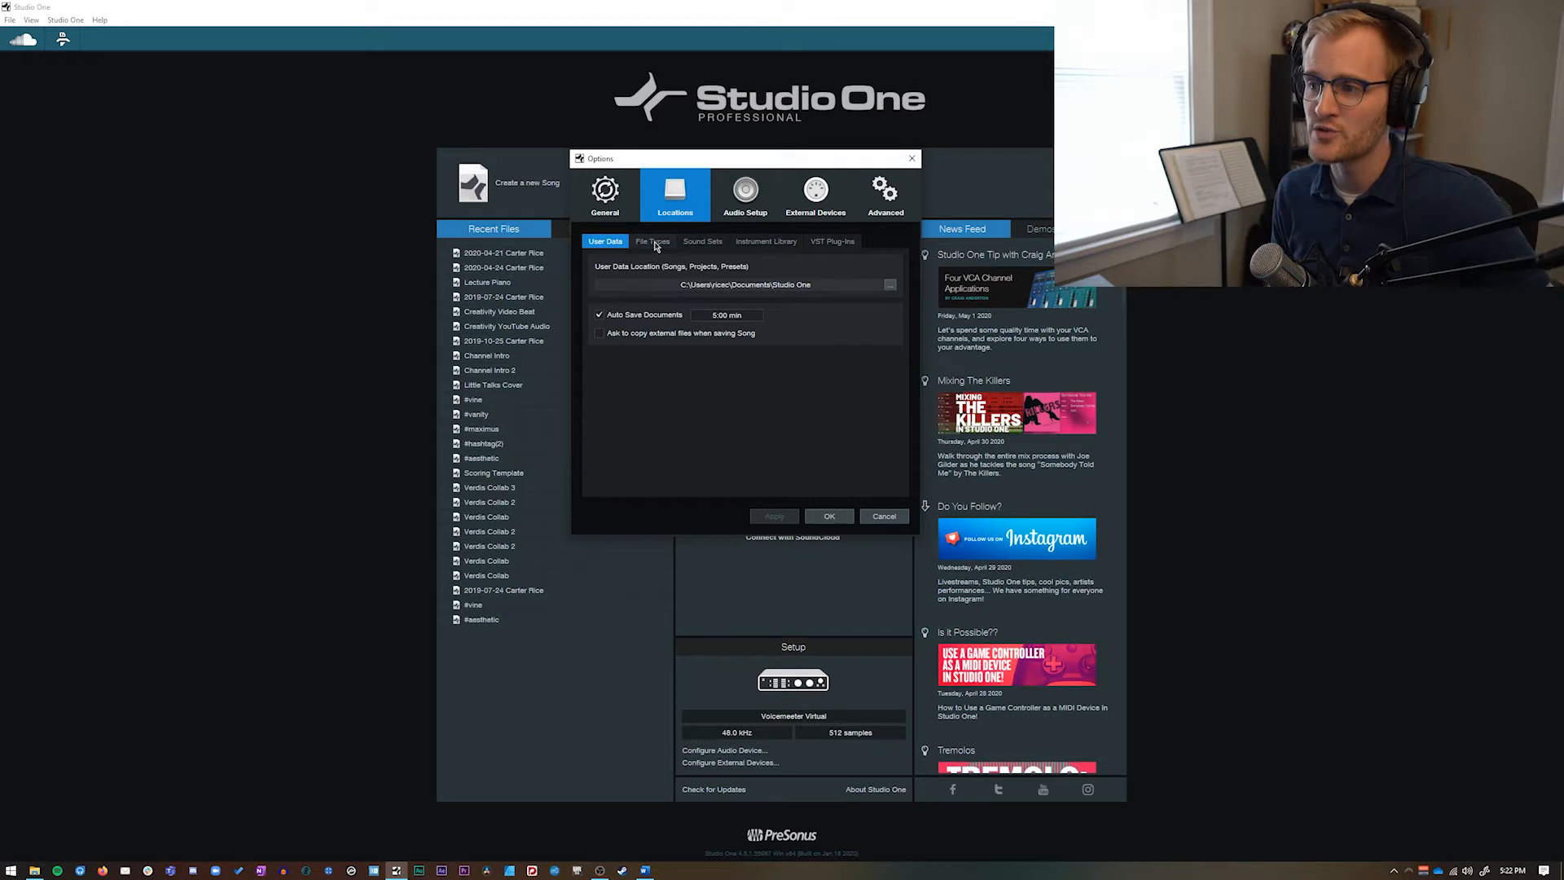
{"action": "left_click", "coordinate": [703, 247]}
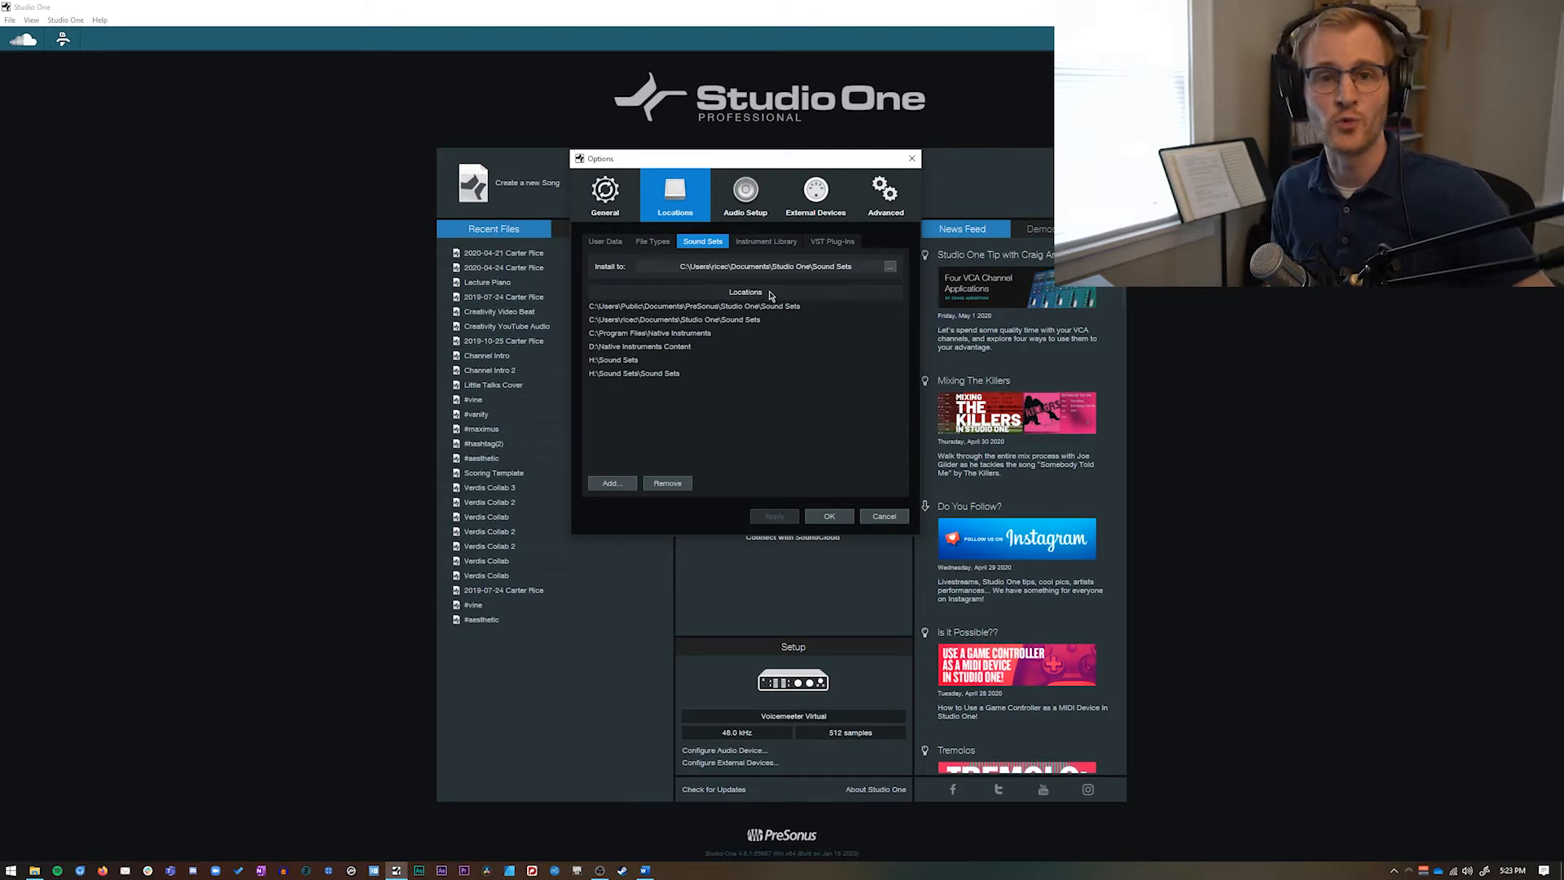
Step: Examine the startup behavior choices in the general options, keeping Do Nothing selected
{"action": "left_click", "coordinate": [623, 199]}
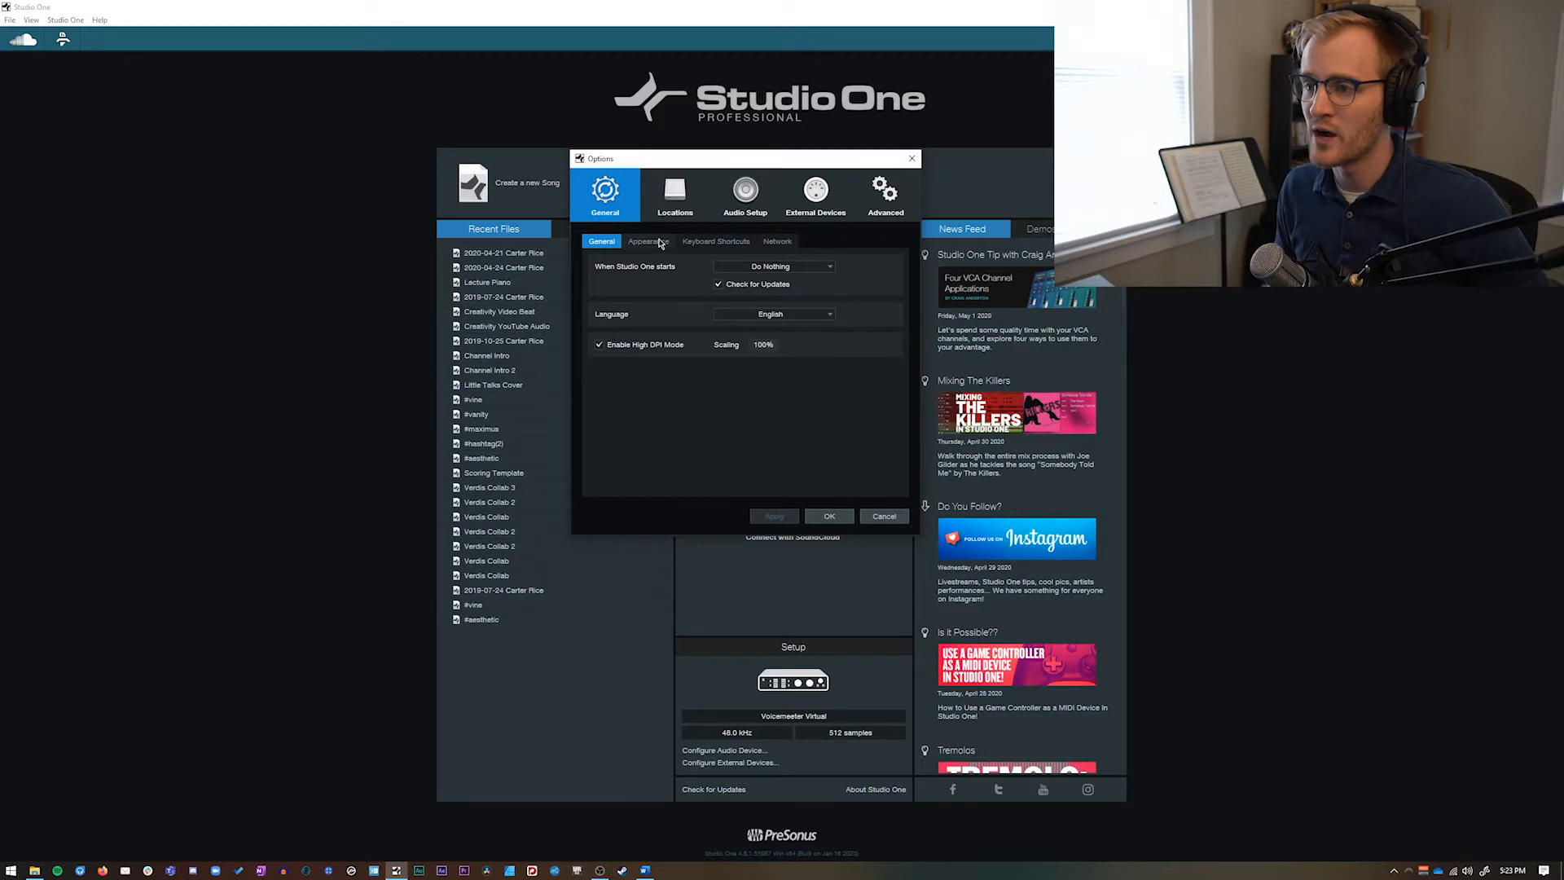
{"action": "left_click", "coordinate": [824, 266]}
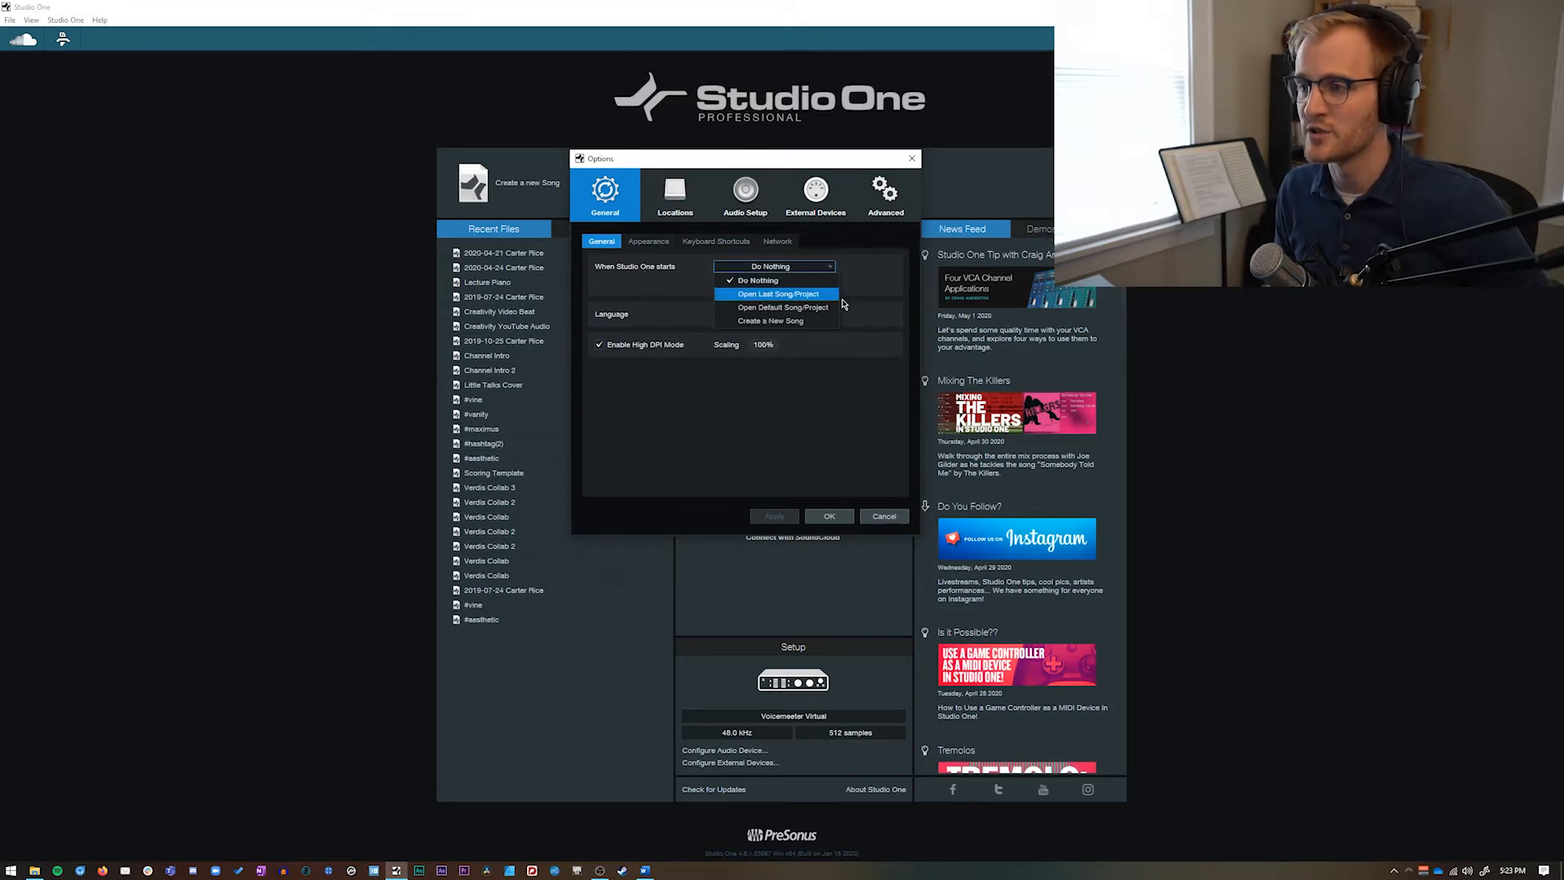
{"action": "left_click", "coordinate": [652, 279]}
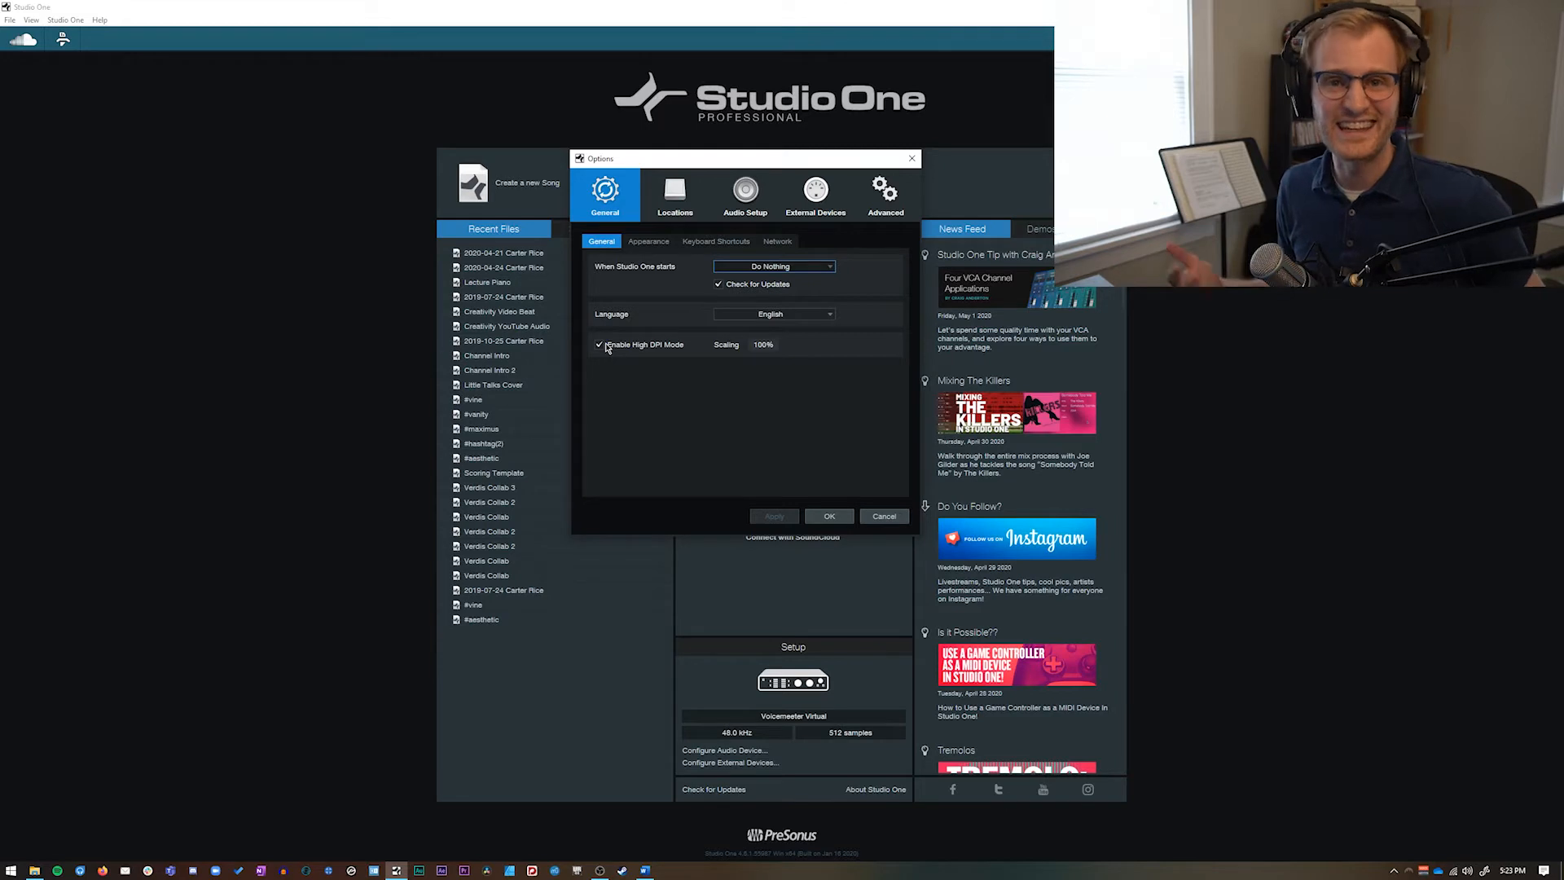
Step: Try a light background by adjusting hue, saturation, luminance and contrast, reset the appearance, and discard the changes
{"action": "left_click", "coordinate": [651, 242]}
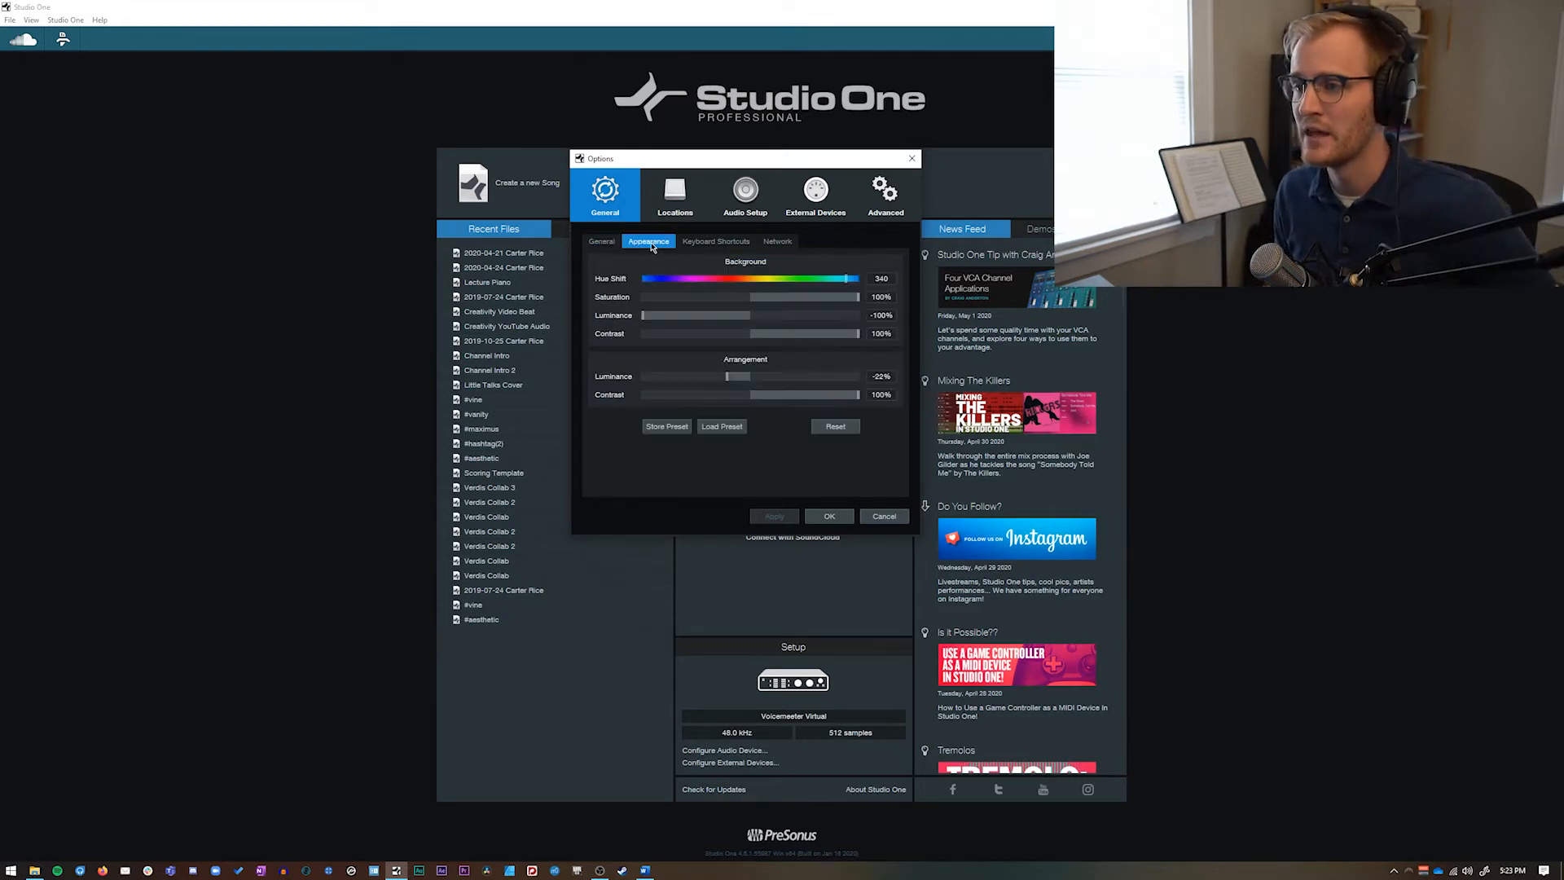
{"action": "left_click_drag", "start_coordinate": [690, 167], "coordinate": [709, 141]}
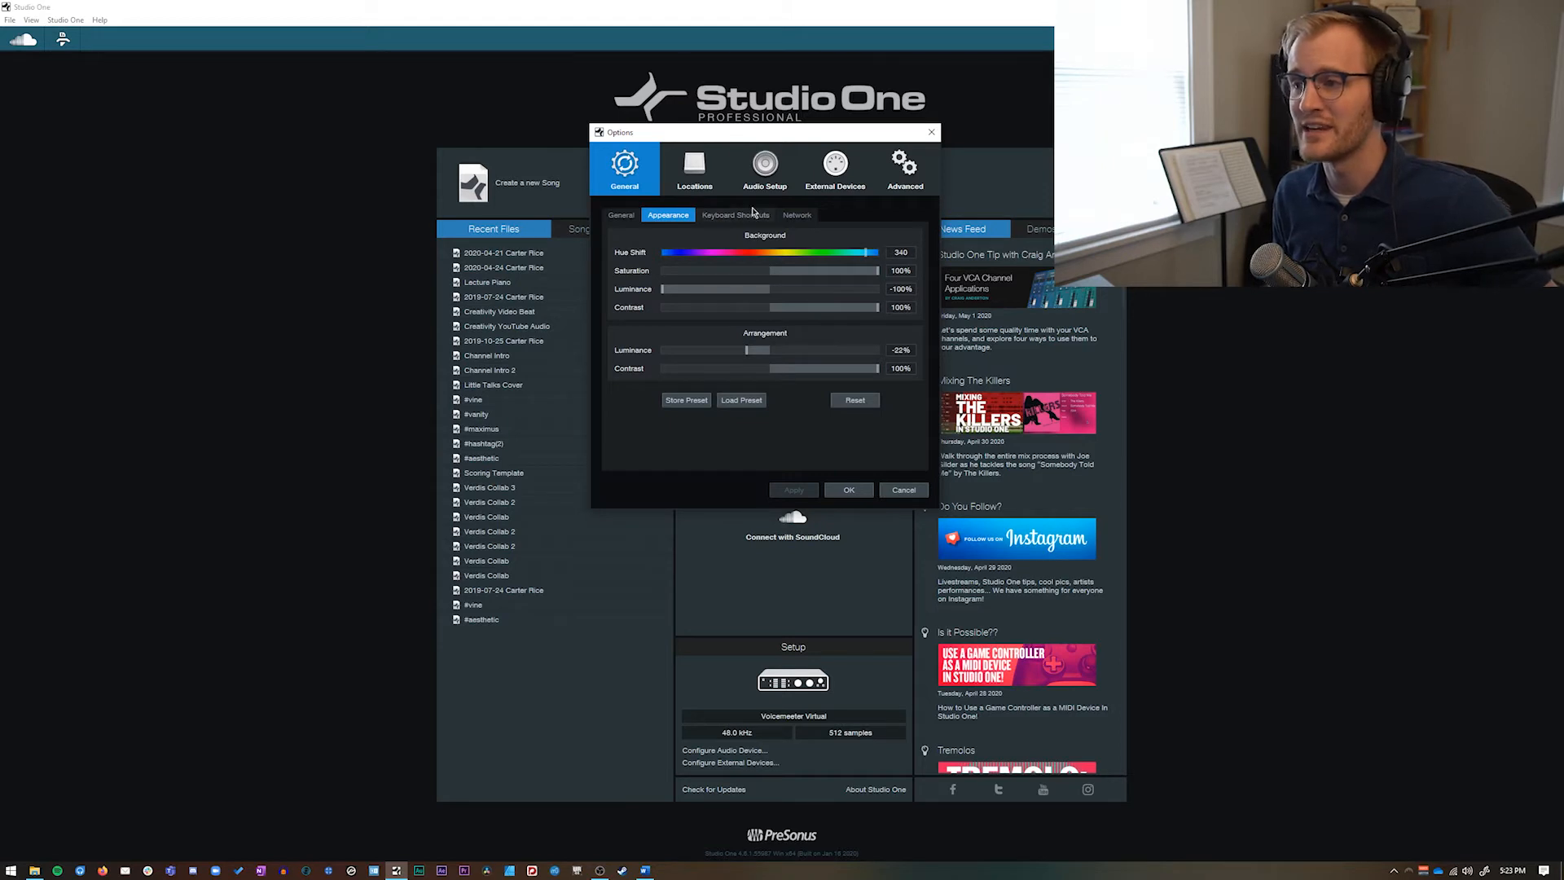
{"action": "left_click_drag", "start_coordinate": [865, 255], "coordinate": [857, 257]}
{"action": "left_click_drag", "start_coordinate": [719, 258], "coordinate": [725, 315]}
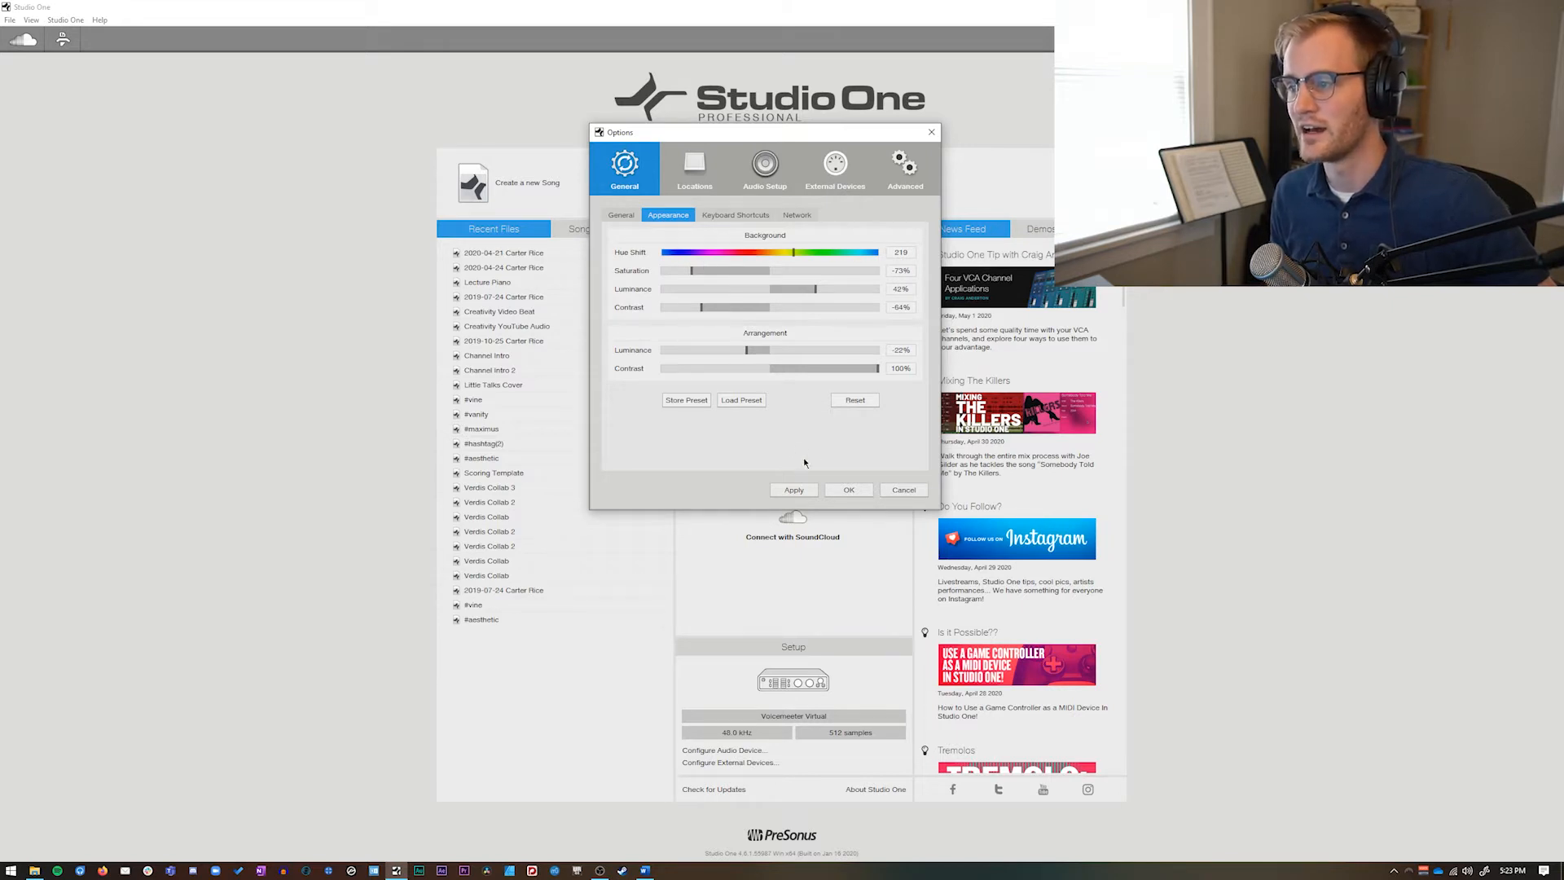
{"action": "left_click", "coordinate": [836, 400]}
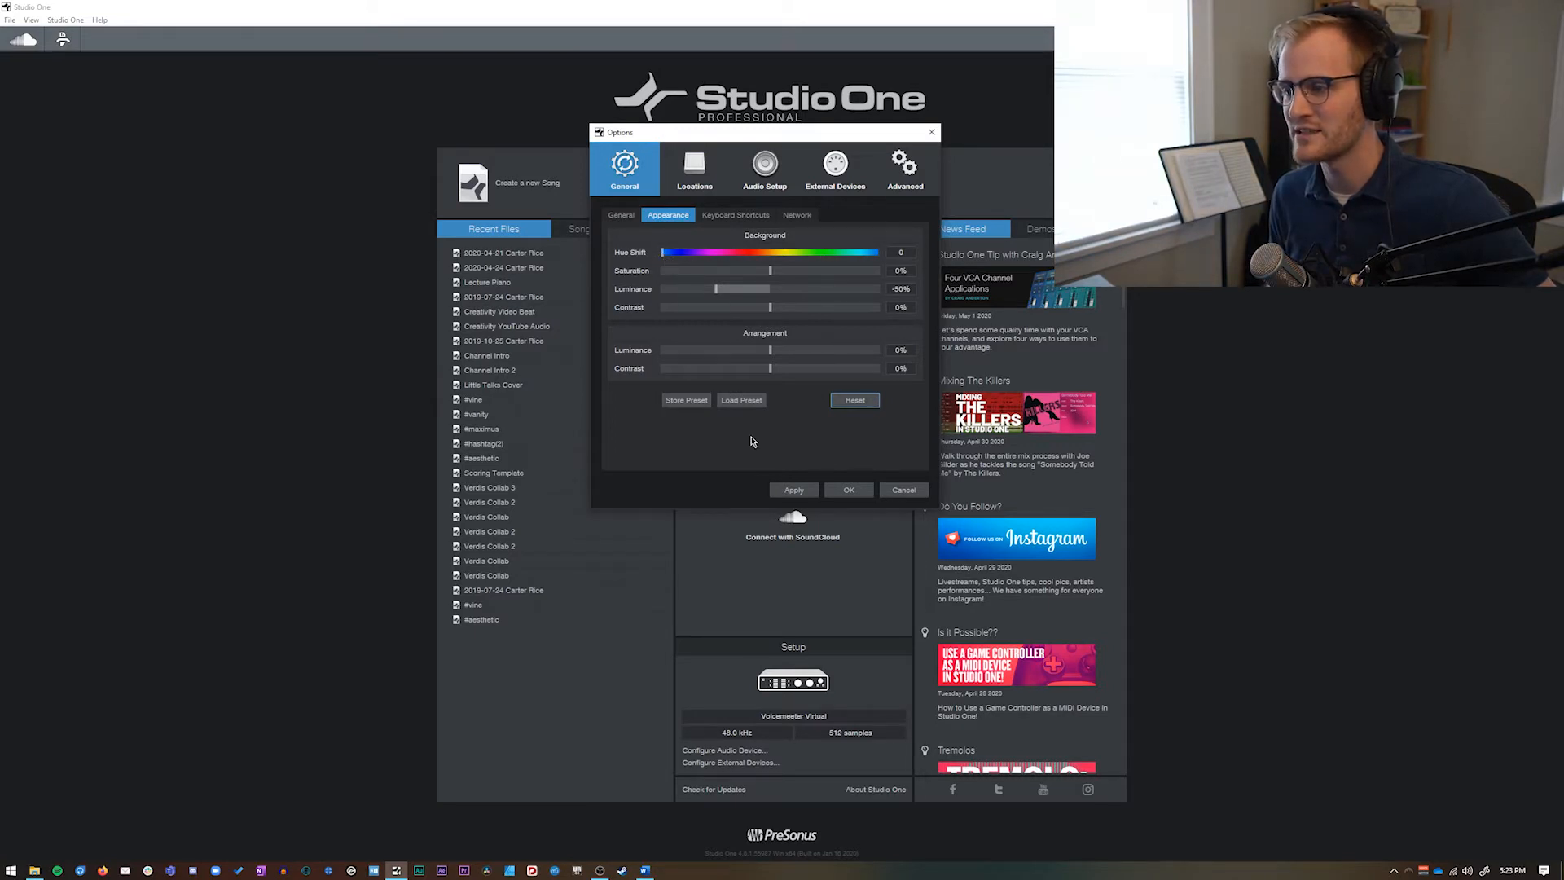
{"action": "left_click", "coordinate": [891, 490]}
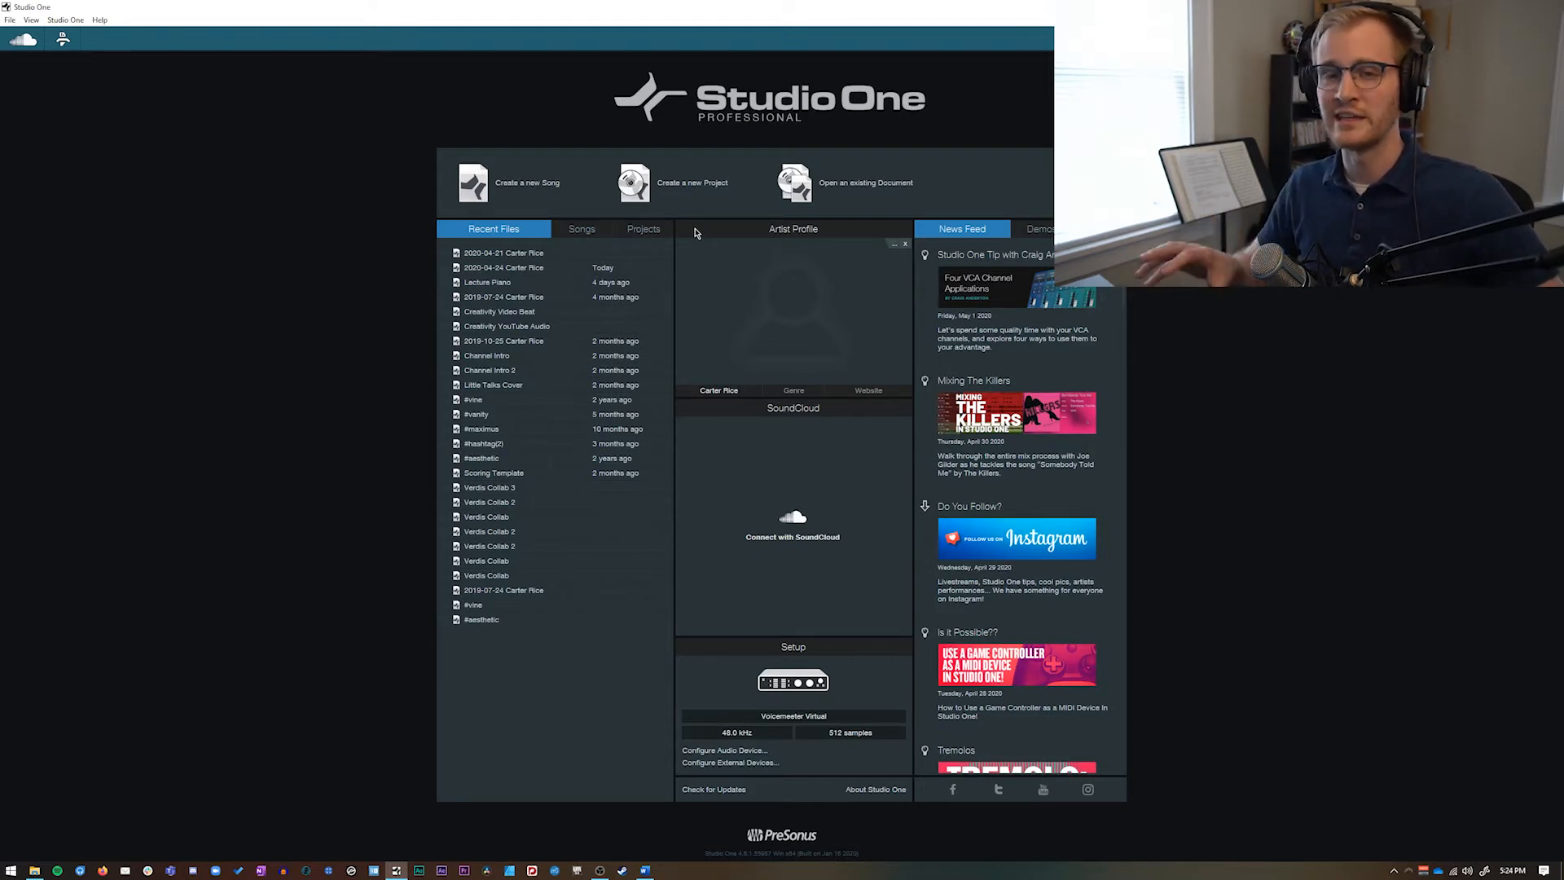
Step: Start a new song and browse the style, user and interface templates, leaving Empty Song selected under the styles
{"action": "left_click", "coordinate": [530, 184]}
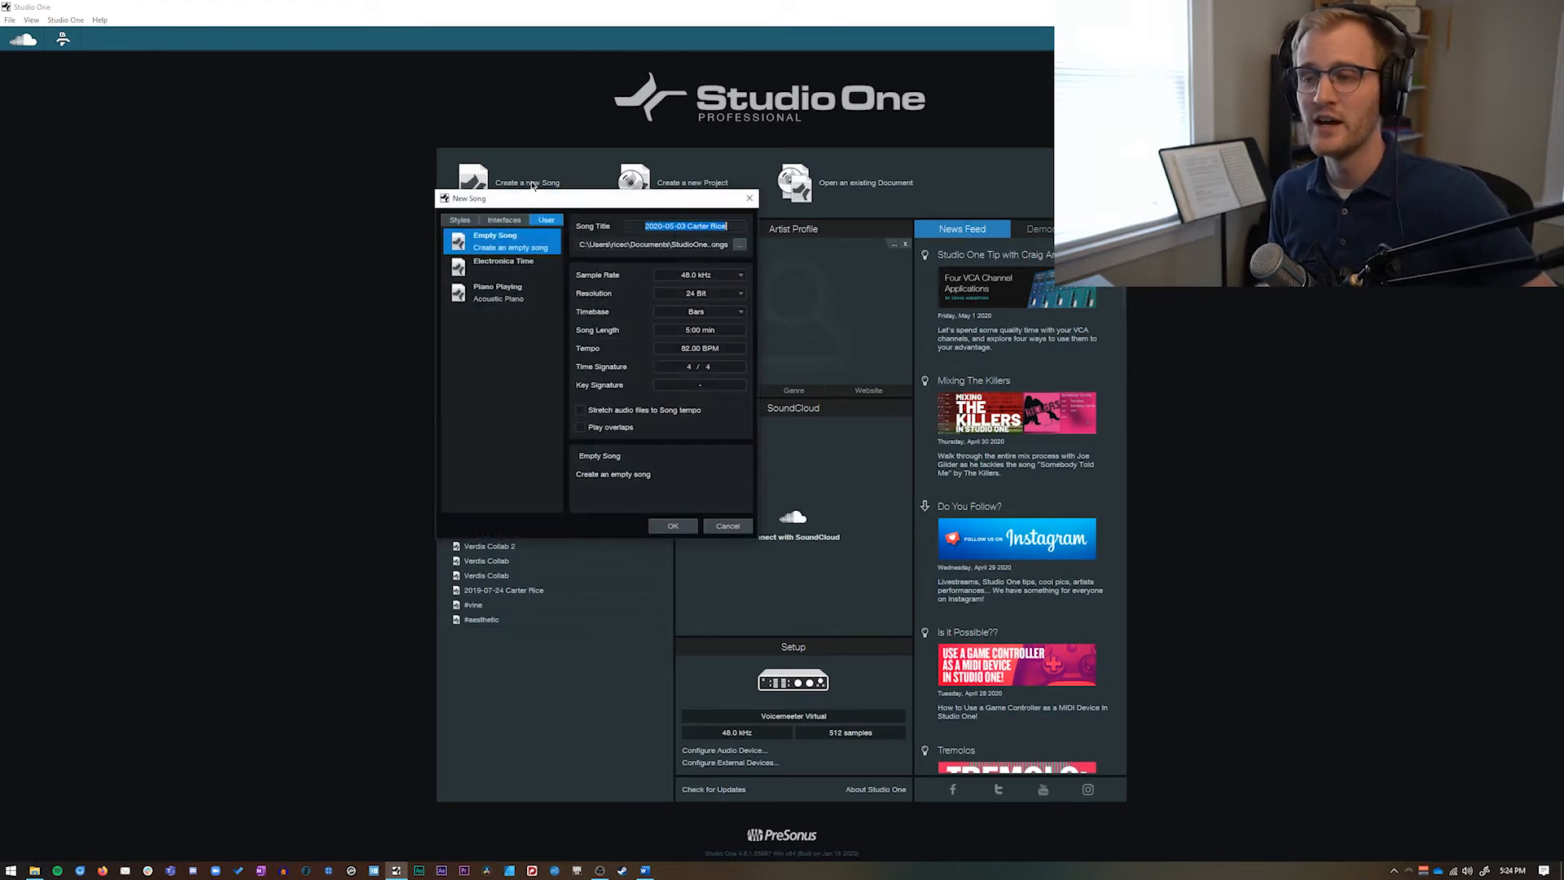
{"action": "left_click", "coordinate": [462, 222]}
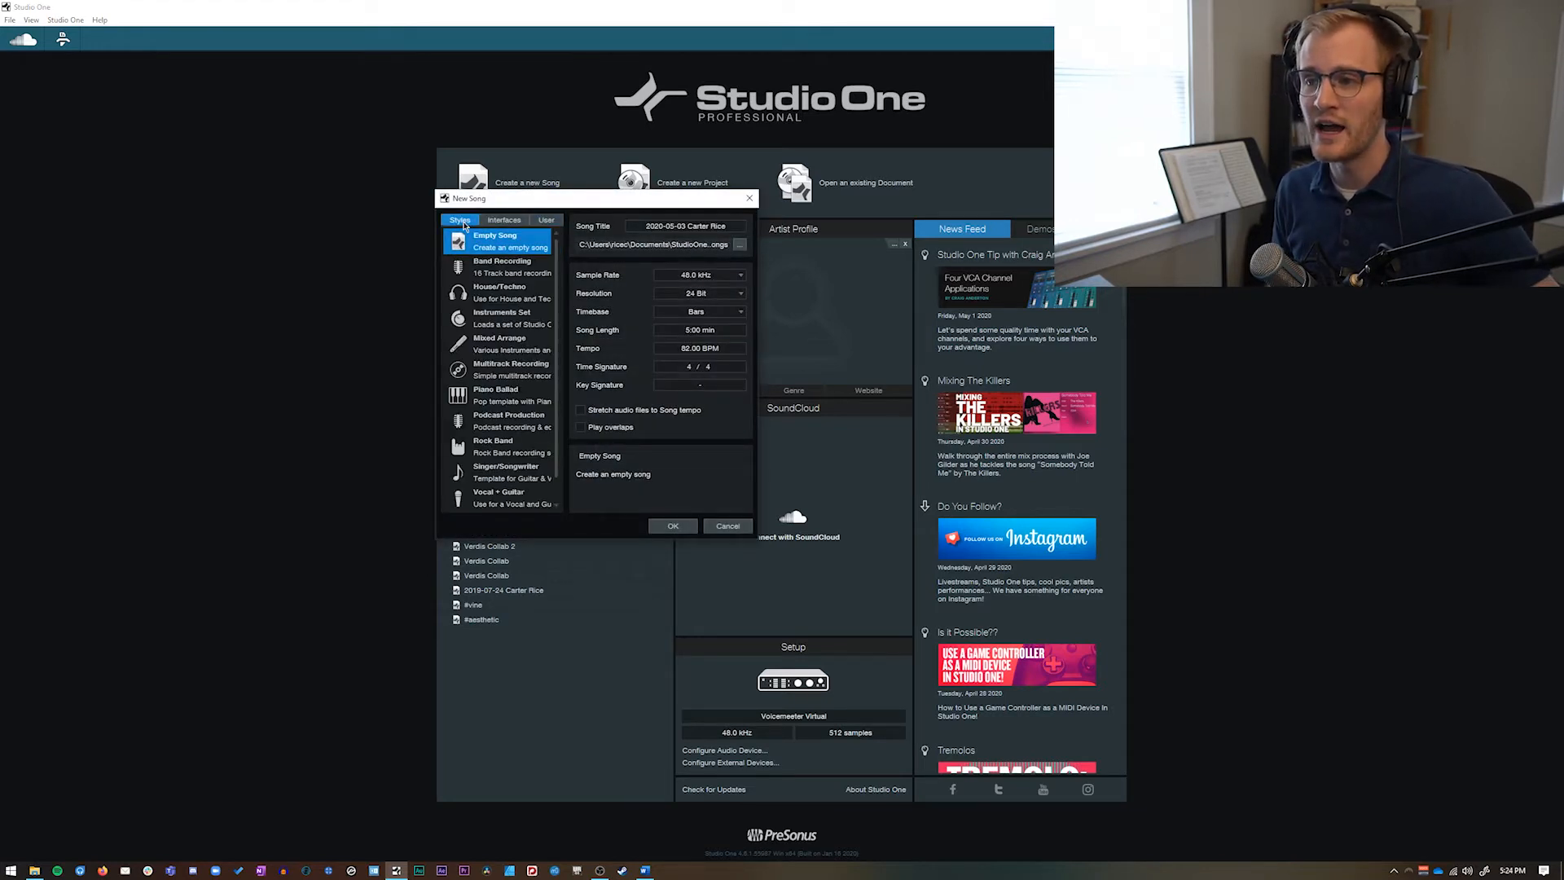
{"action": "scroll", "coordinate": [527, 303], "scroll_direction": "down", "scroll_amount": 1}
{"action": "scroll", "coordinate": [526, 367], "scroll_direction": "up", "scroll_amount": 1}
{"action": "scroll", "coordinate": [526, 365], "scroll_direction": "down", "scroll_amount": 1}
{"action": "scroll", "coordinate": [526, 363], "scroll_direction": "up", "scroll_amount": 1}
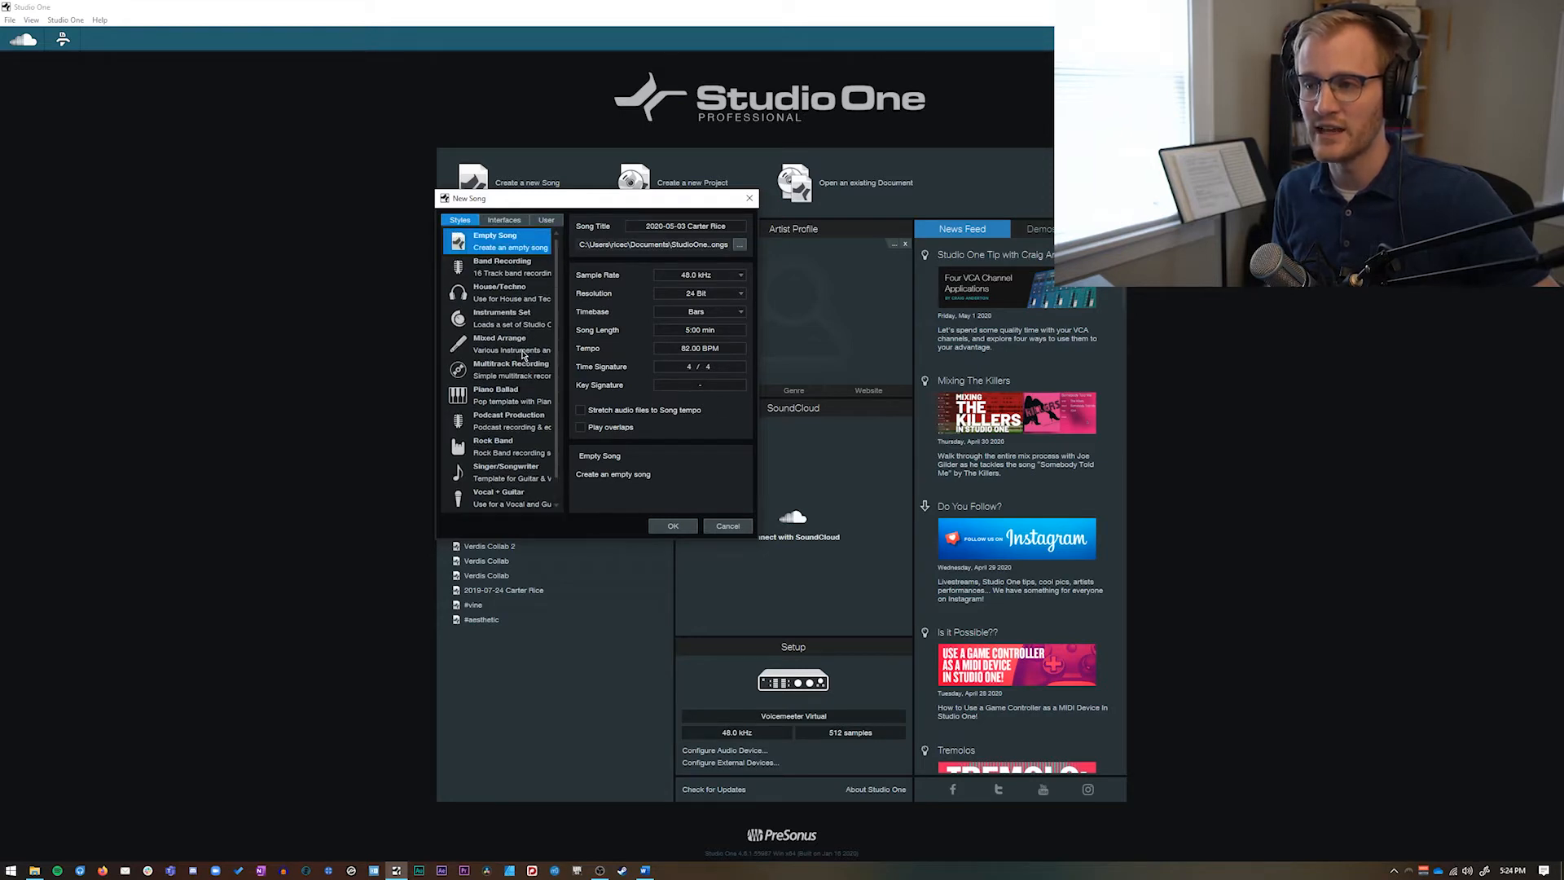
{"action": "left_click", "coordinate": [549, 221]}
{"action": "left_click", "coordinate": [503, 221]}
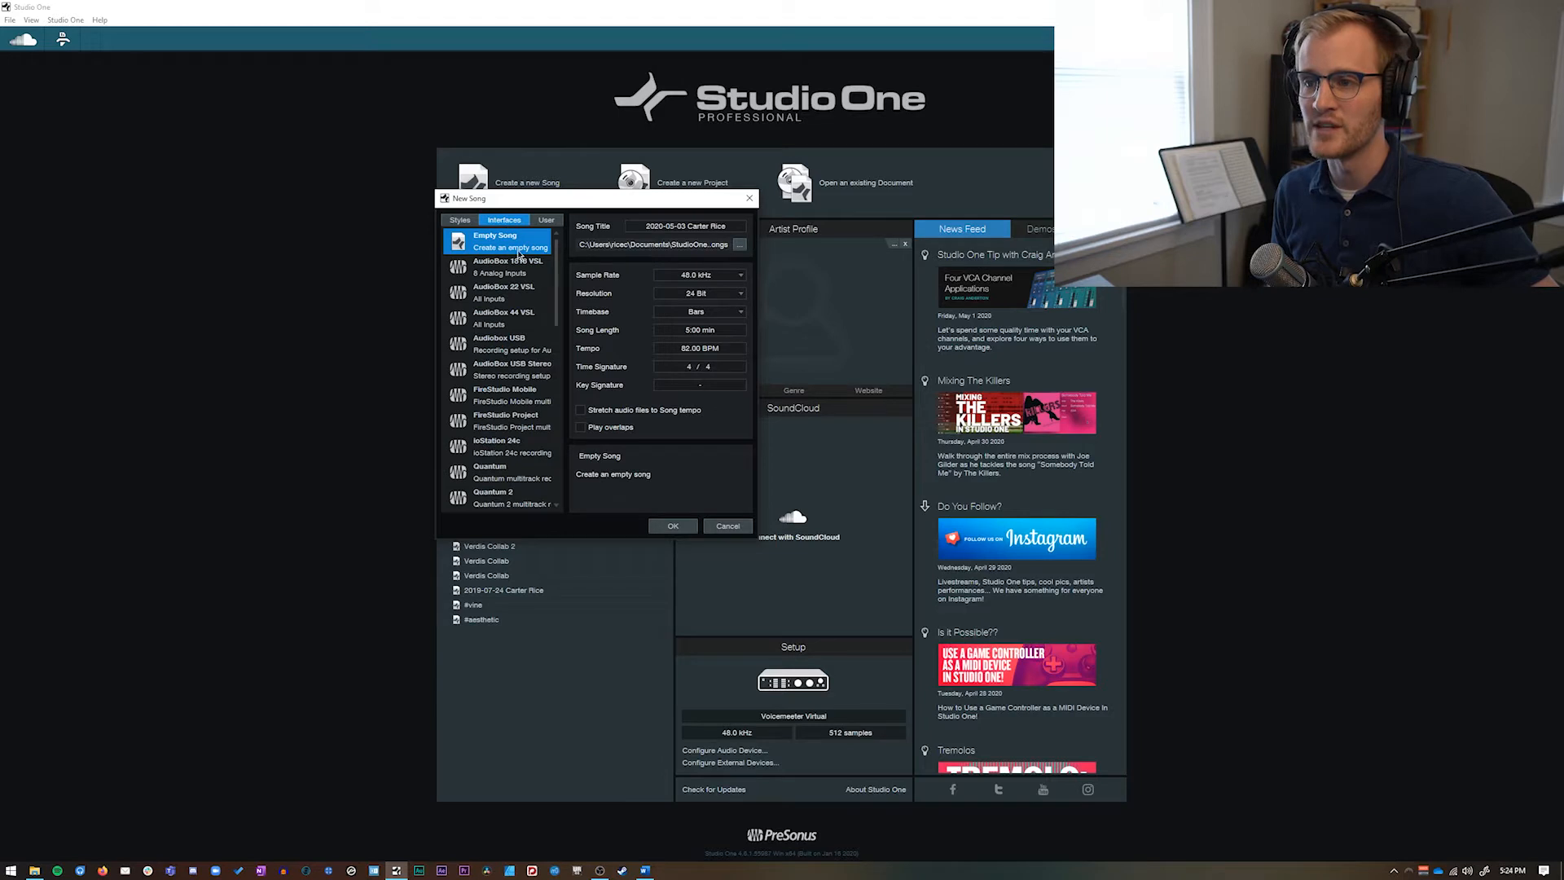
{"action": "scroll", "coordinate": [521, 293], "scroll_direction": "down", "scroll_amount": 5}
{"action": "scroll", "coordinate": [510, 303], "scroll_direction": "up", "scroll_amount": 5}
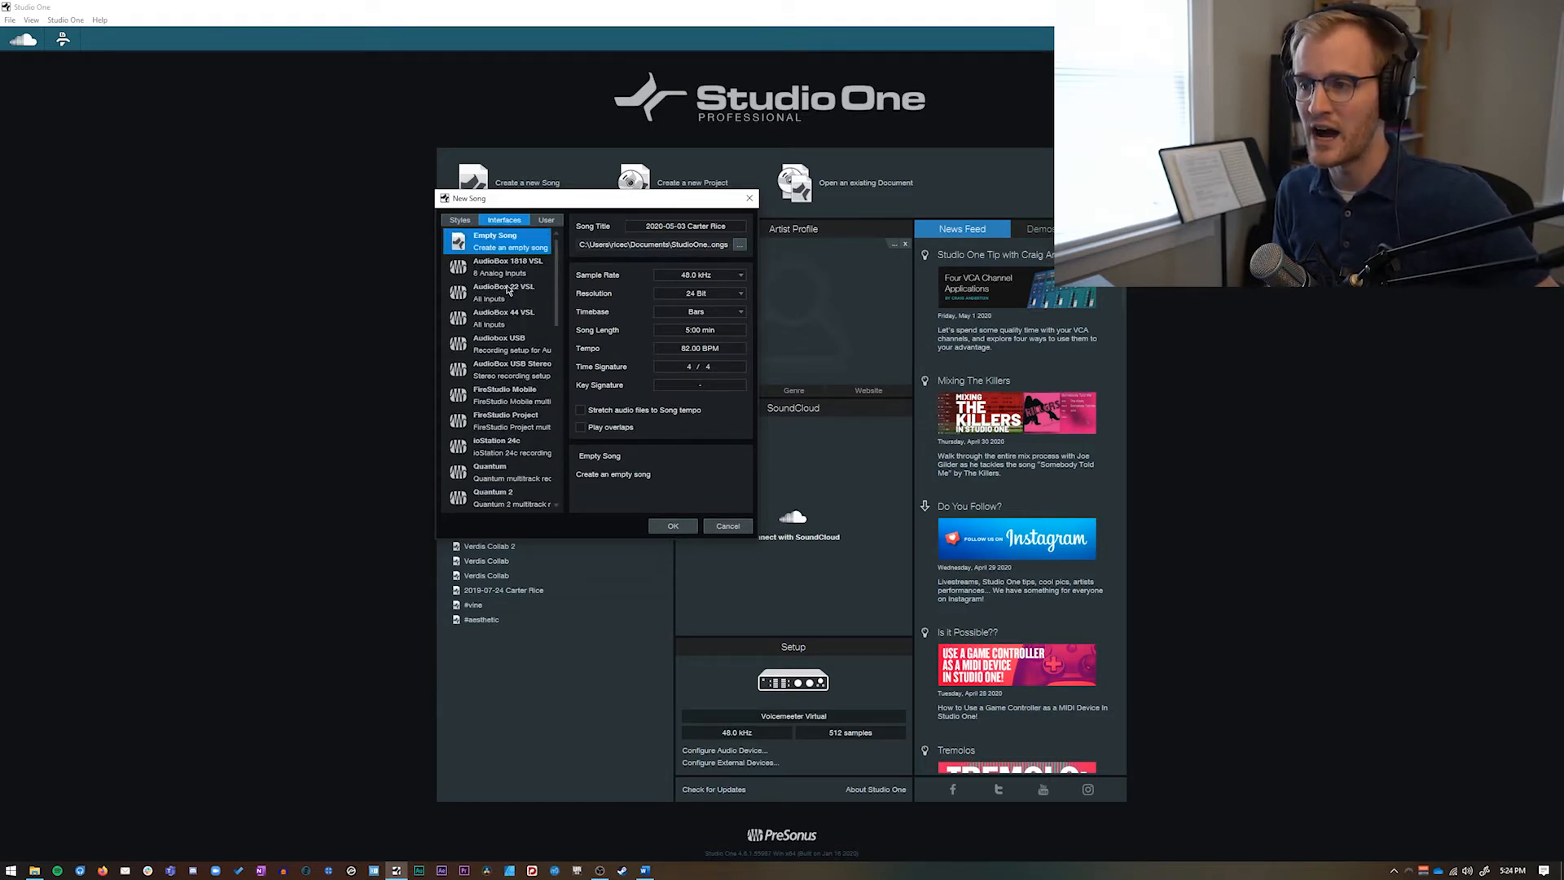
{"action": "left_click", "coordinate": [458, 222]}
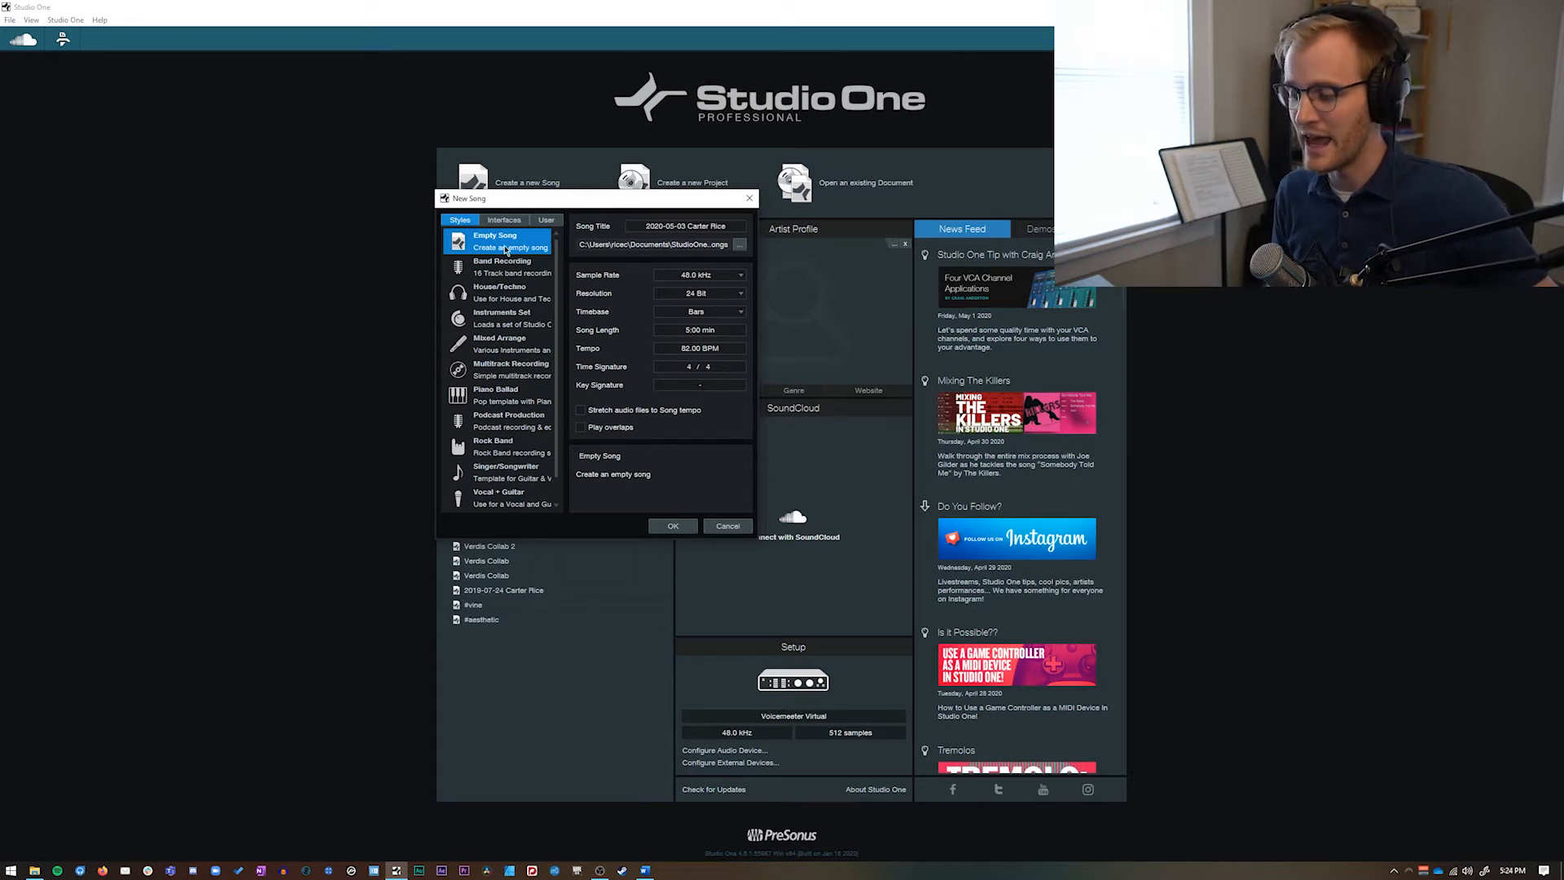
Step: Title the new song 2240 Demo 1 and set its save location to the Desktop folder
{"action": "left_click", "coordinate": [646, 227]}
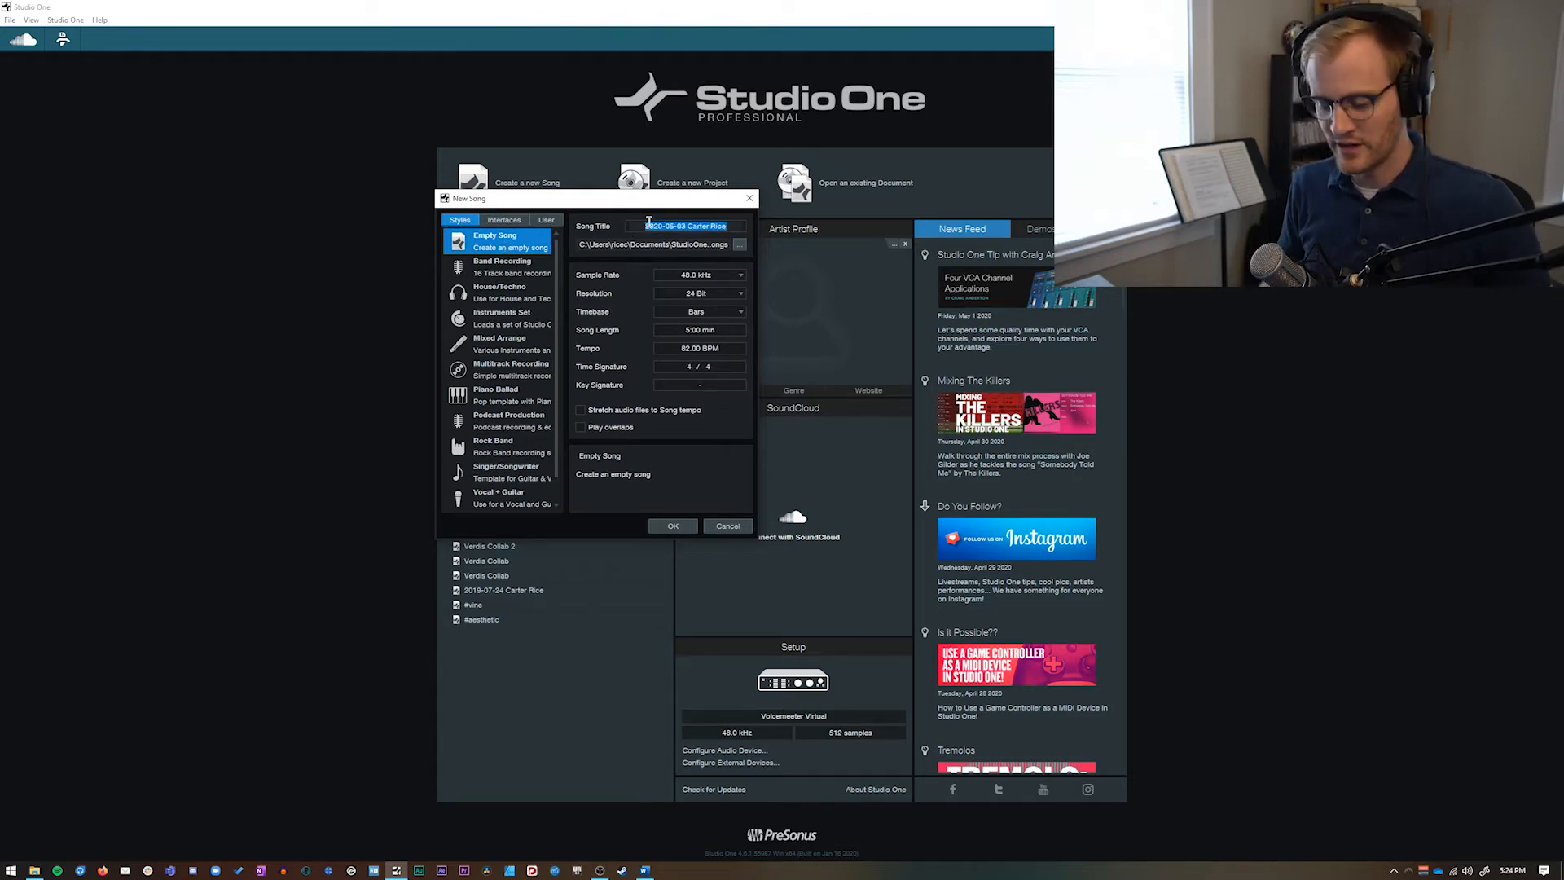
{"action": "type", "text": "22"}
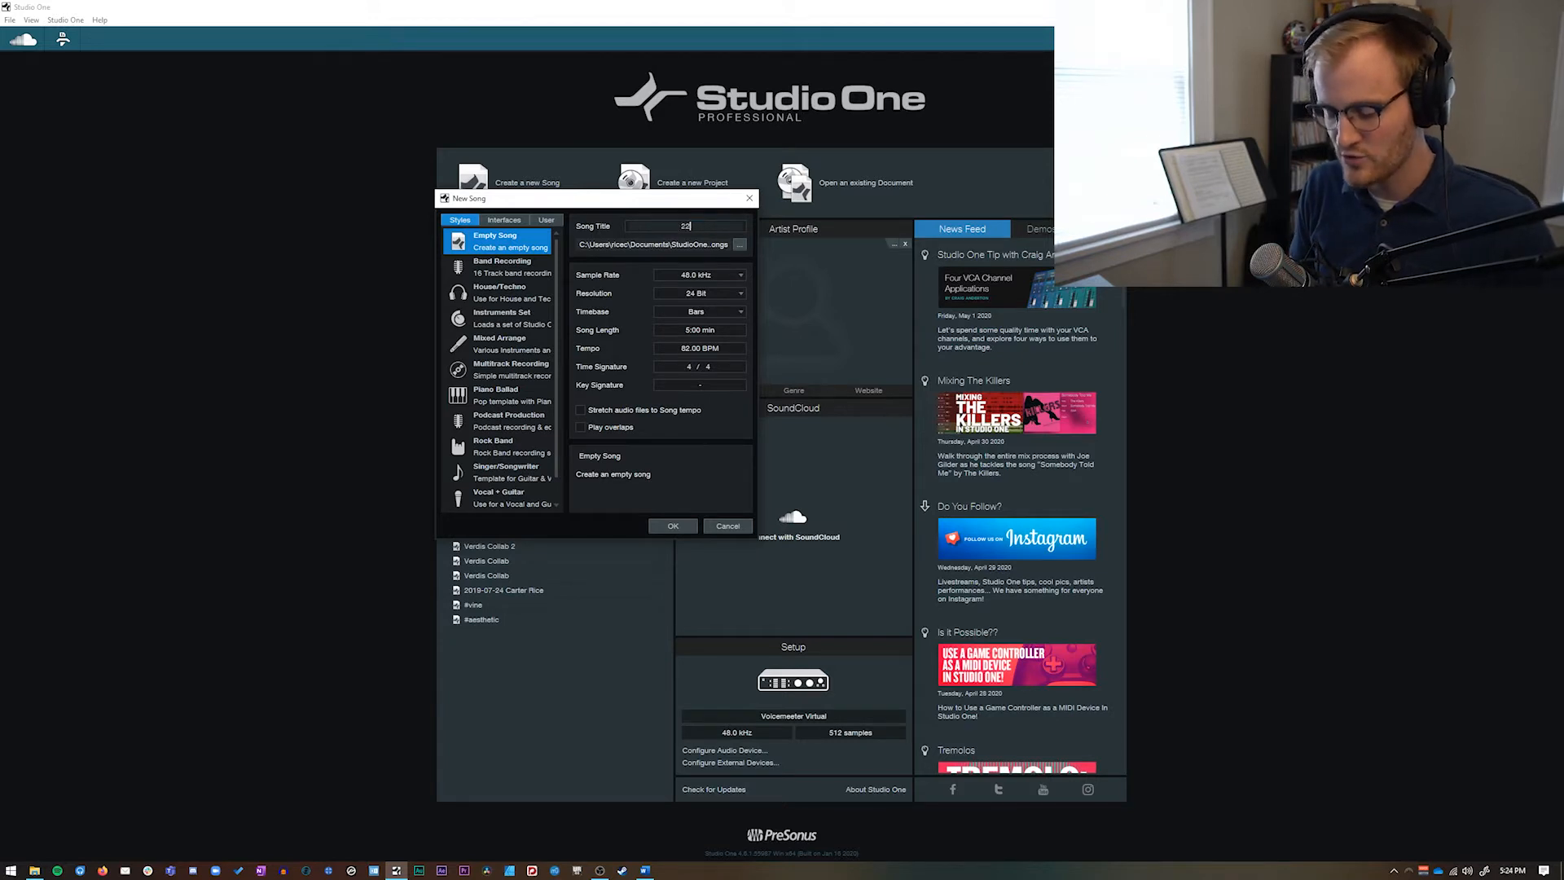
{"action": "type", "text": "40 Demo 1"}
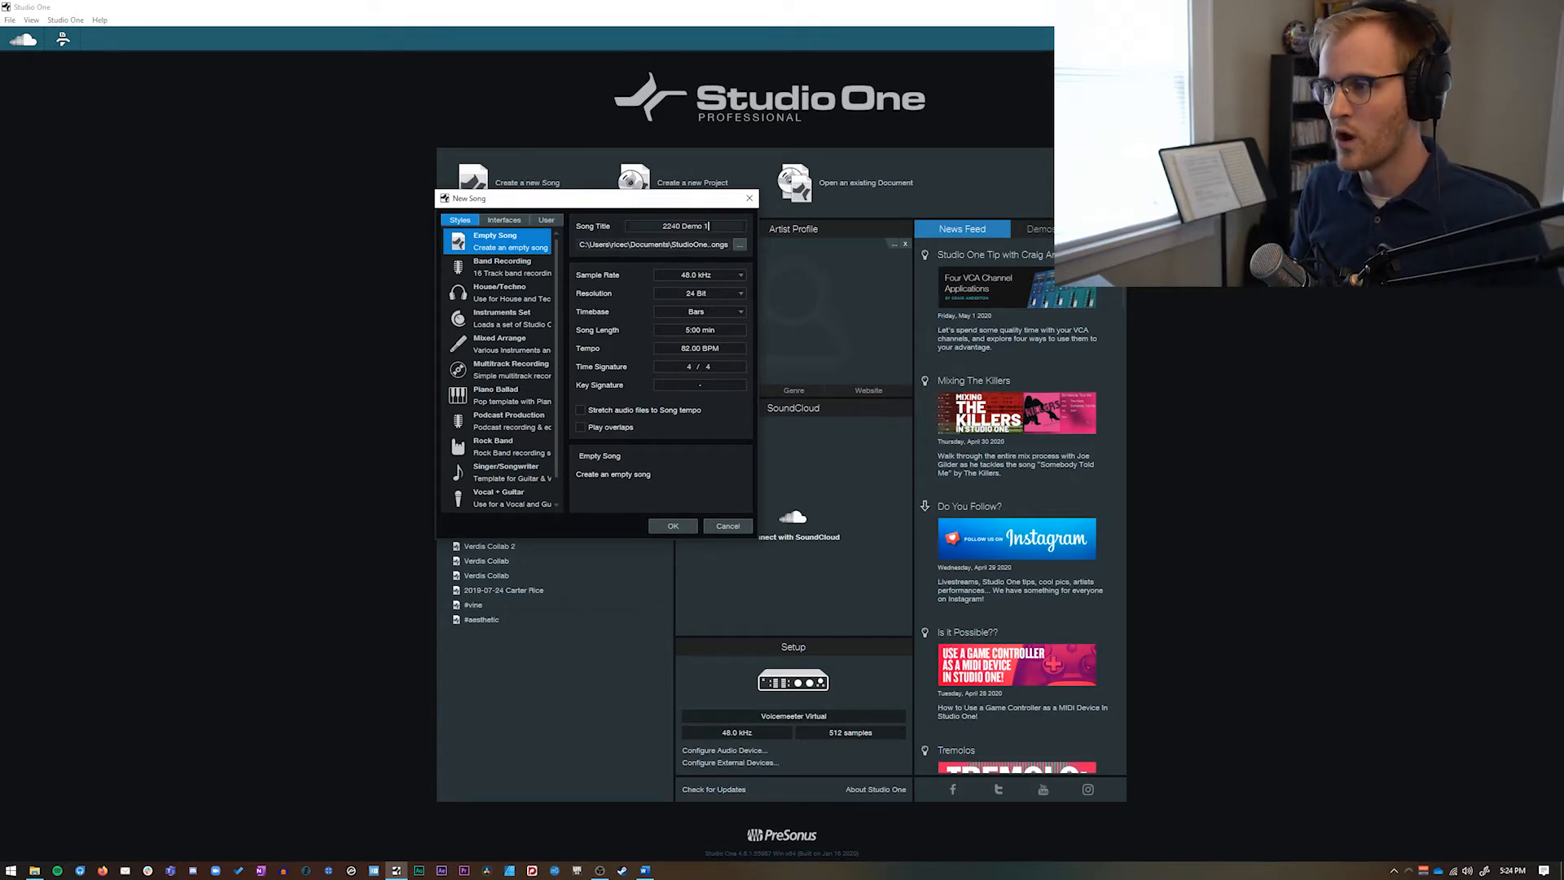
{"action": "left_click", "coordinate": [739, 244]}
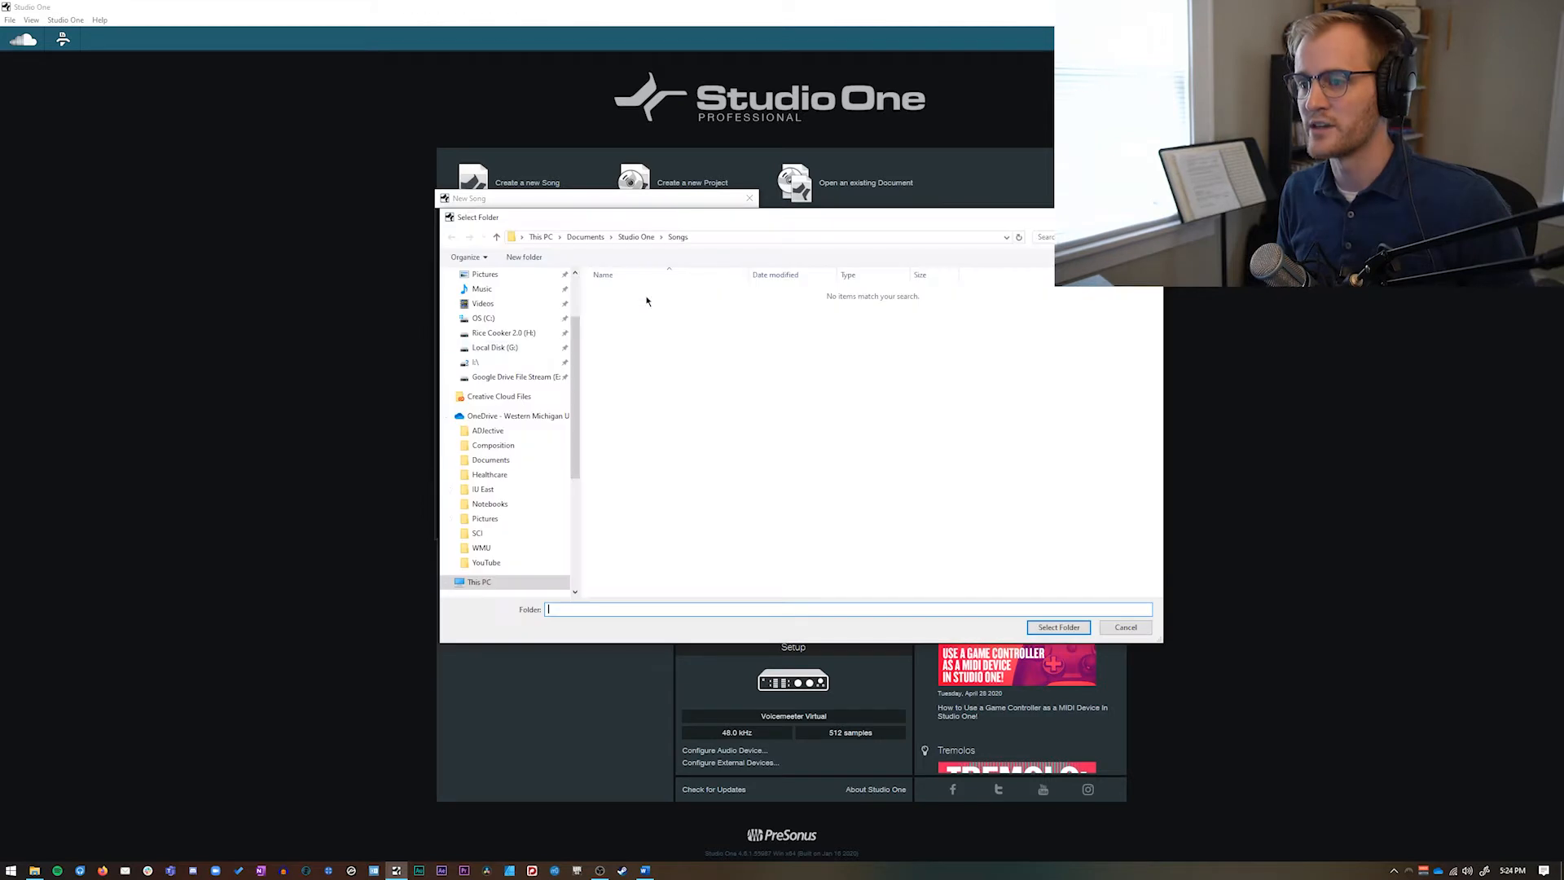
{"action": "scroll", "coordinate": [525, 351], "scroll_direction": "up", "scroll_amount": 2}
{"action": "left_click", "coordinate": [498, 302]}
{"action": "left_click", "coordinate": [1059, 627]}
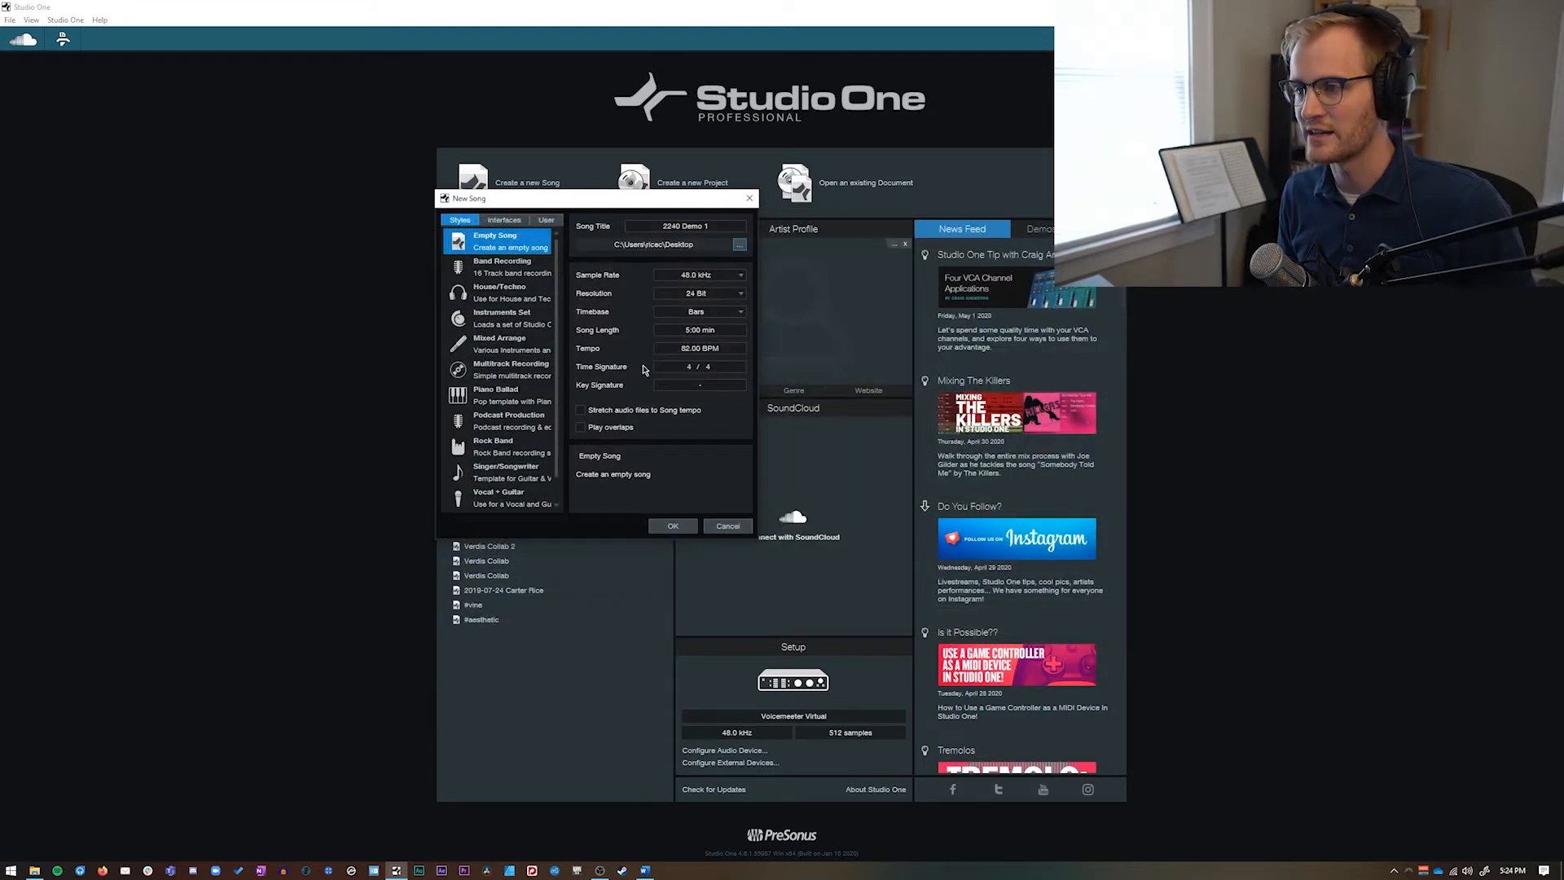
Step: Keep the sample rate at 48.0 kHz and create the empty song
{"action": "left_click", "coordinate": [710, 278]}
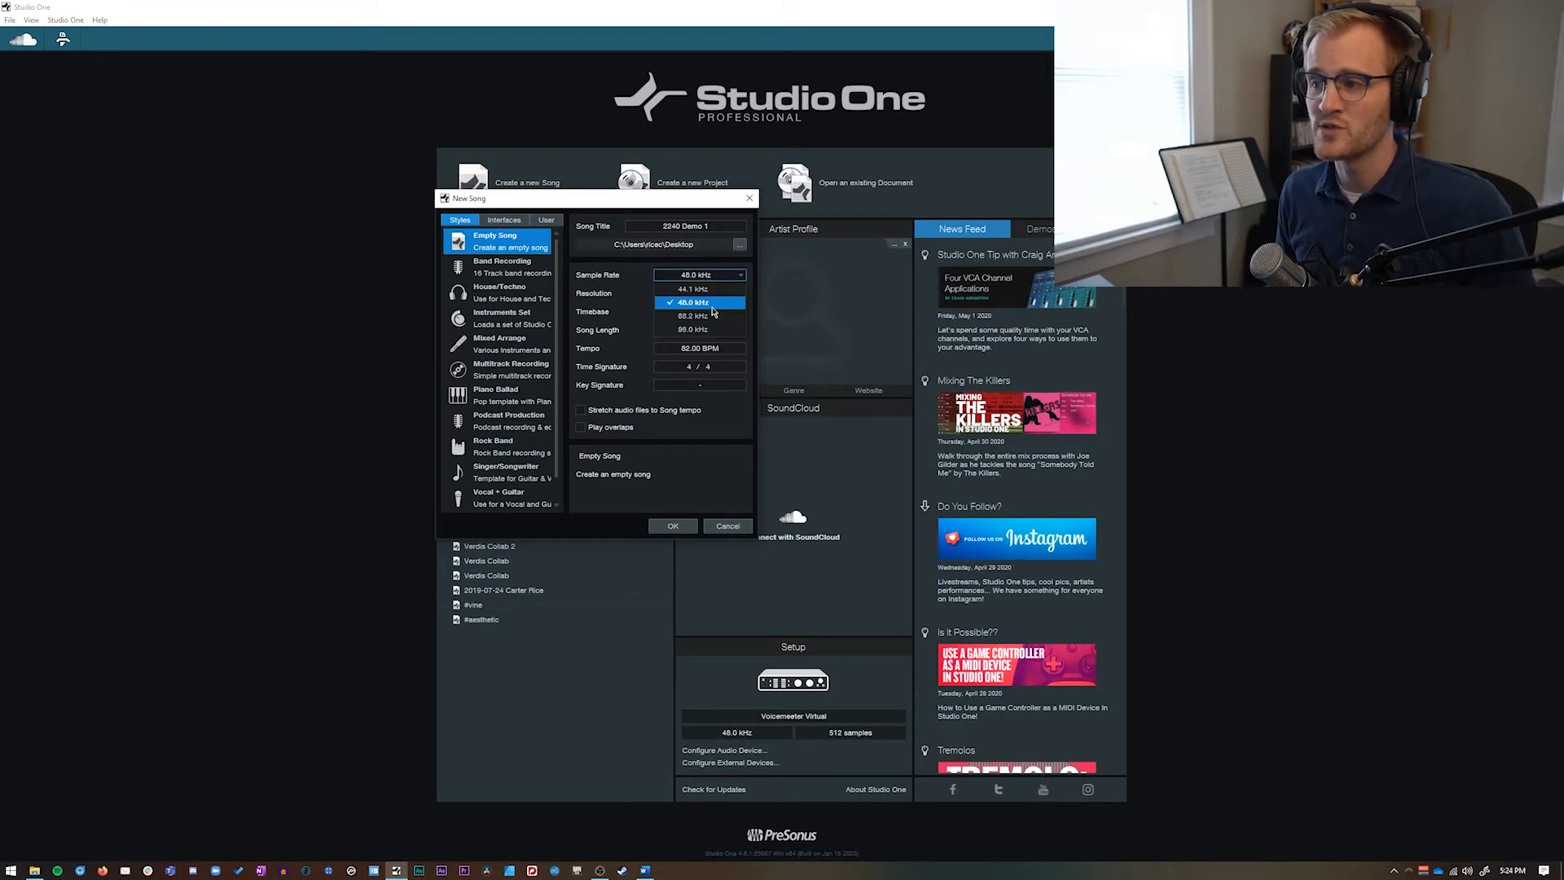
{"action": "left_click", "coordinate": [711, 306]}
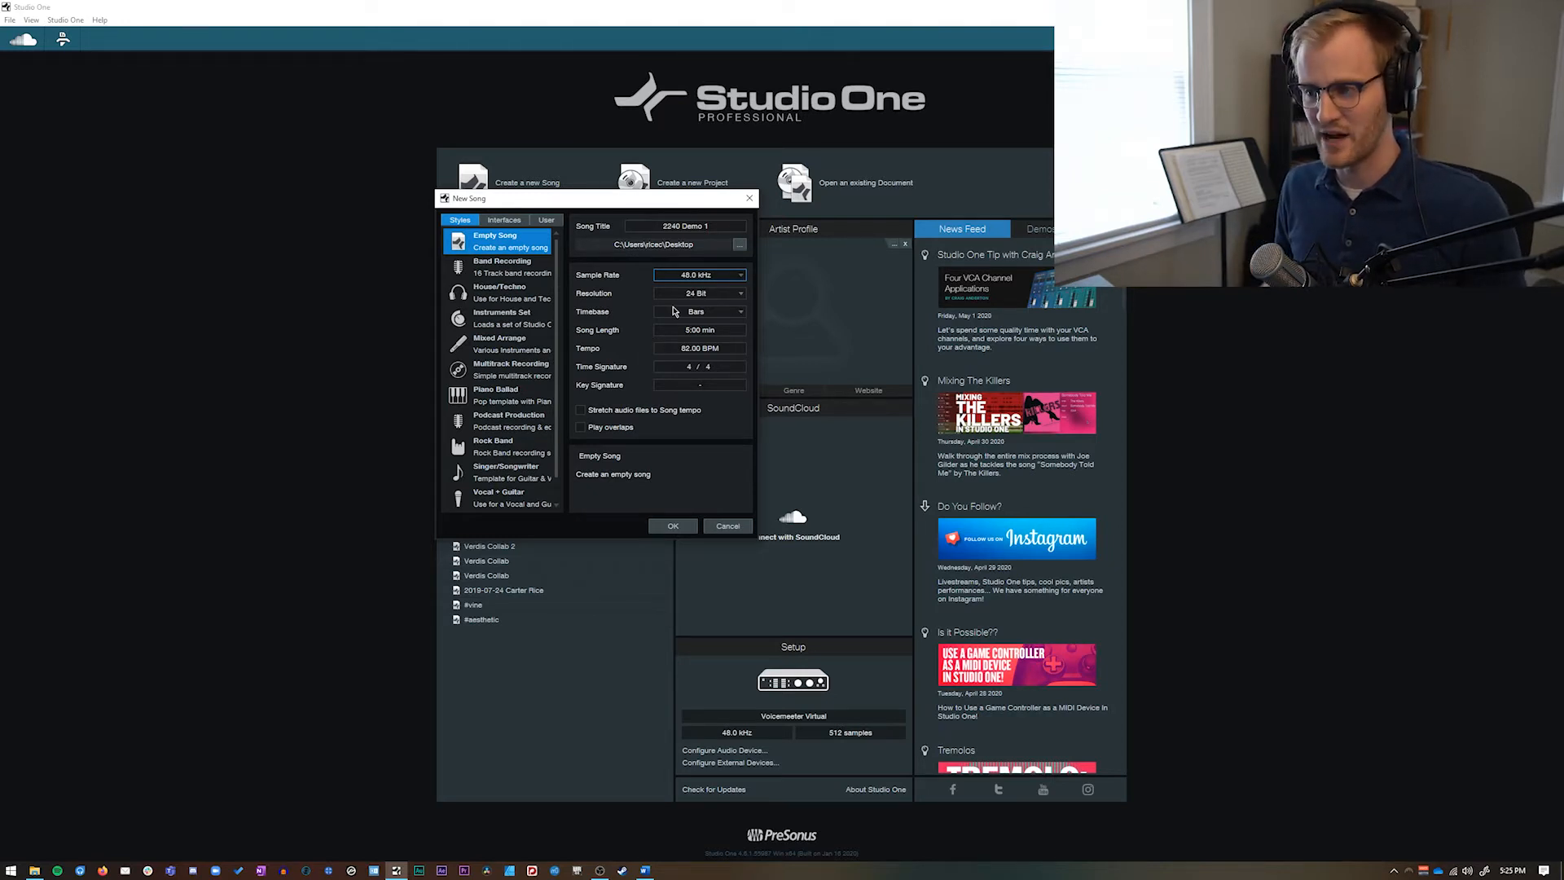
{"action": "left_click", "coordinate": [683, 529]}
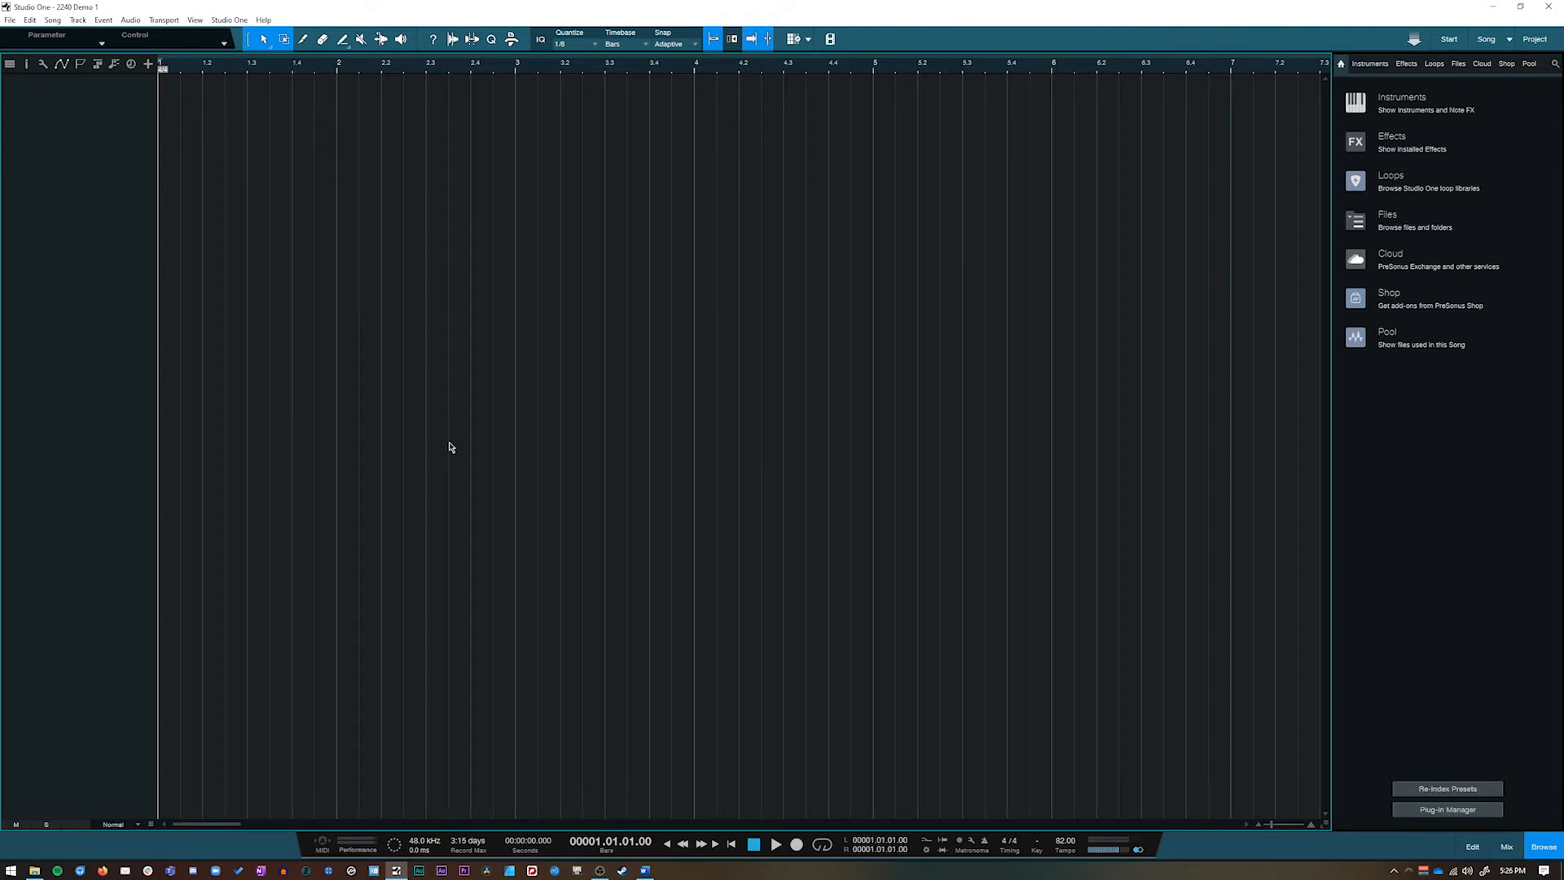
{"action": "left_click", "coordinate": [221, 23]}
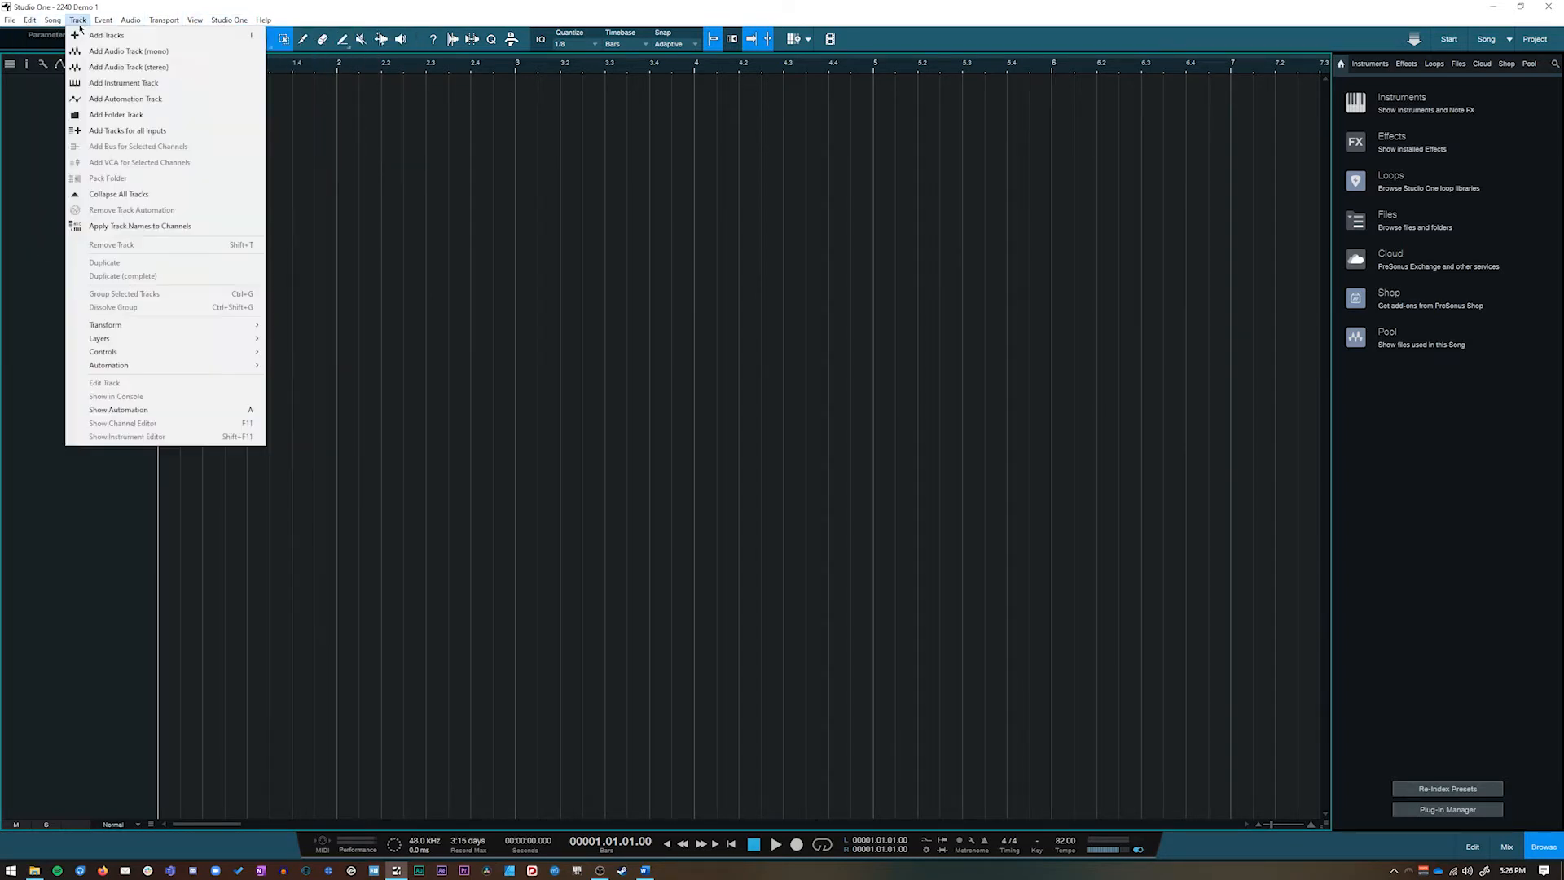
{"action": "mouse_move", "coordinate": [164, 20]}
{"action": "mouse_move", "coordinate": [30, 19]}
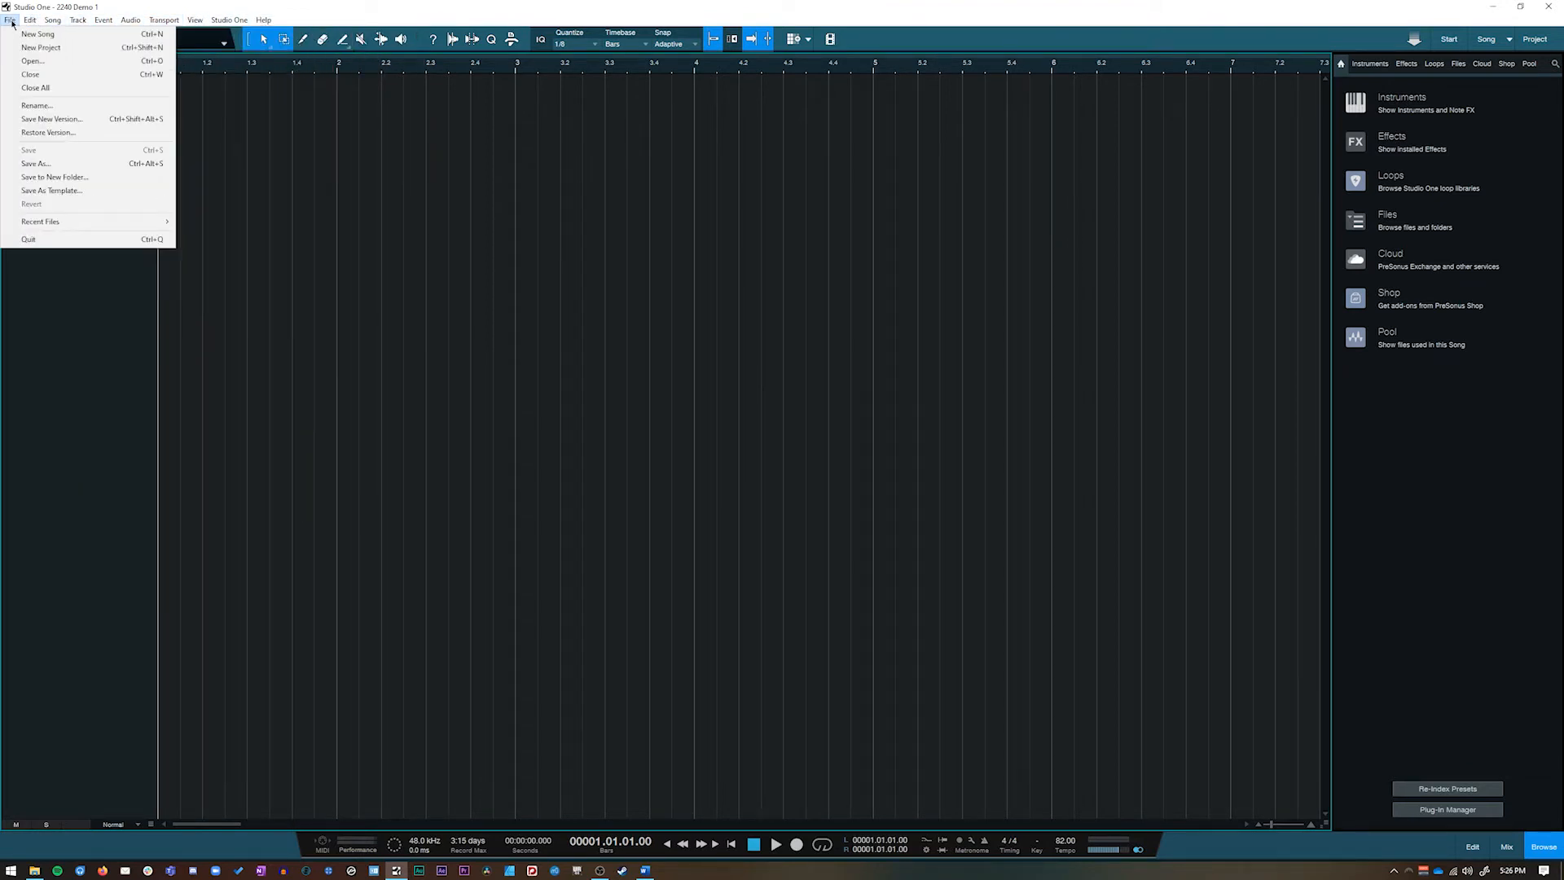
{"action": "left_click", "coordinate": [11, 20]}
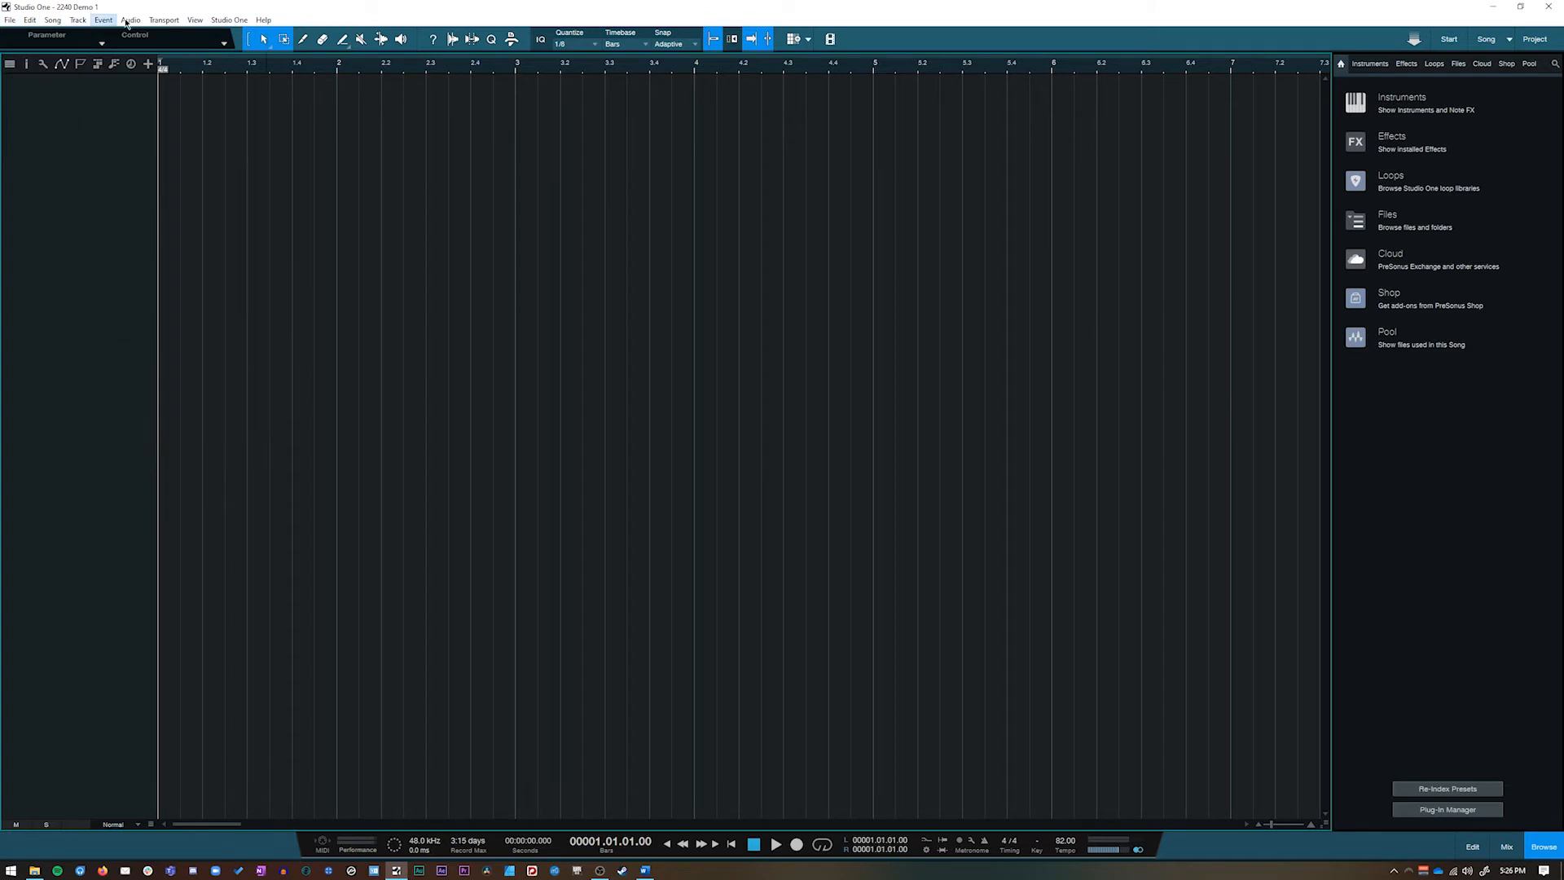
{"action": "left_click", "coordinate": [229, 19]}
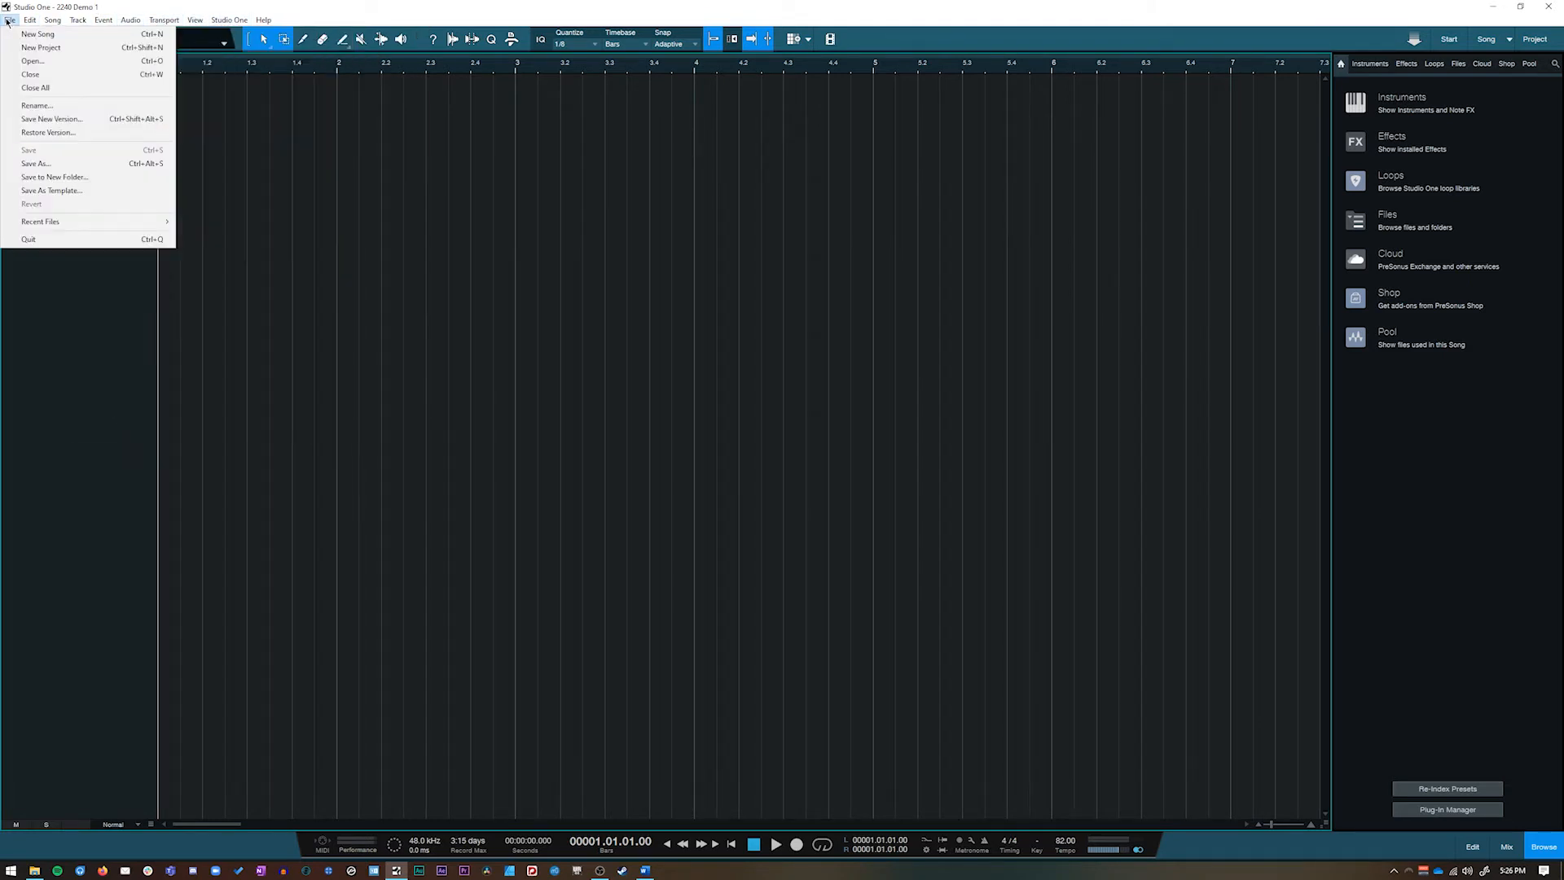
{"action": "left_click", "coordinate": [249, 7]}
Step: Open the Studio One Installation window and examine the packages in Instruments, Loop Libraries and the Presence XT Core Library
{"action": "left_click", "coordinate": [236, 20]}
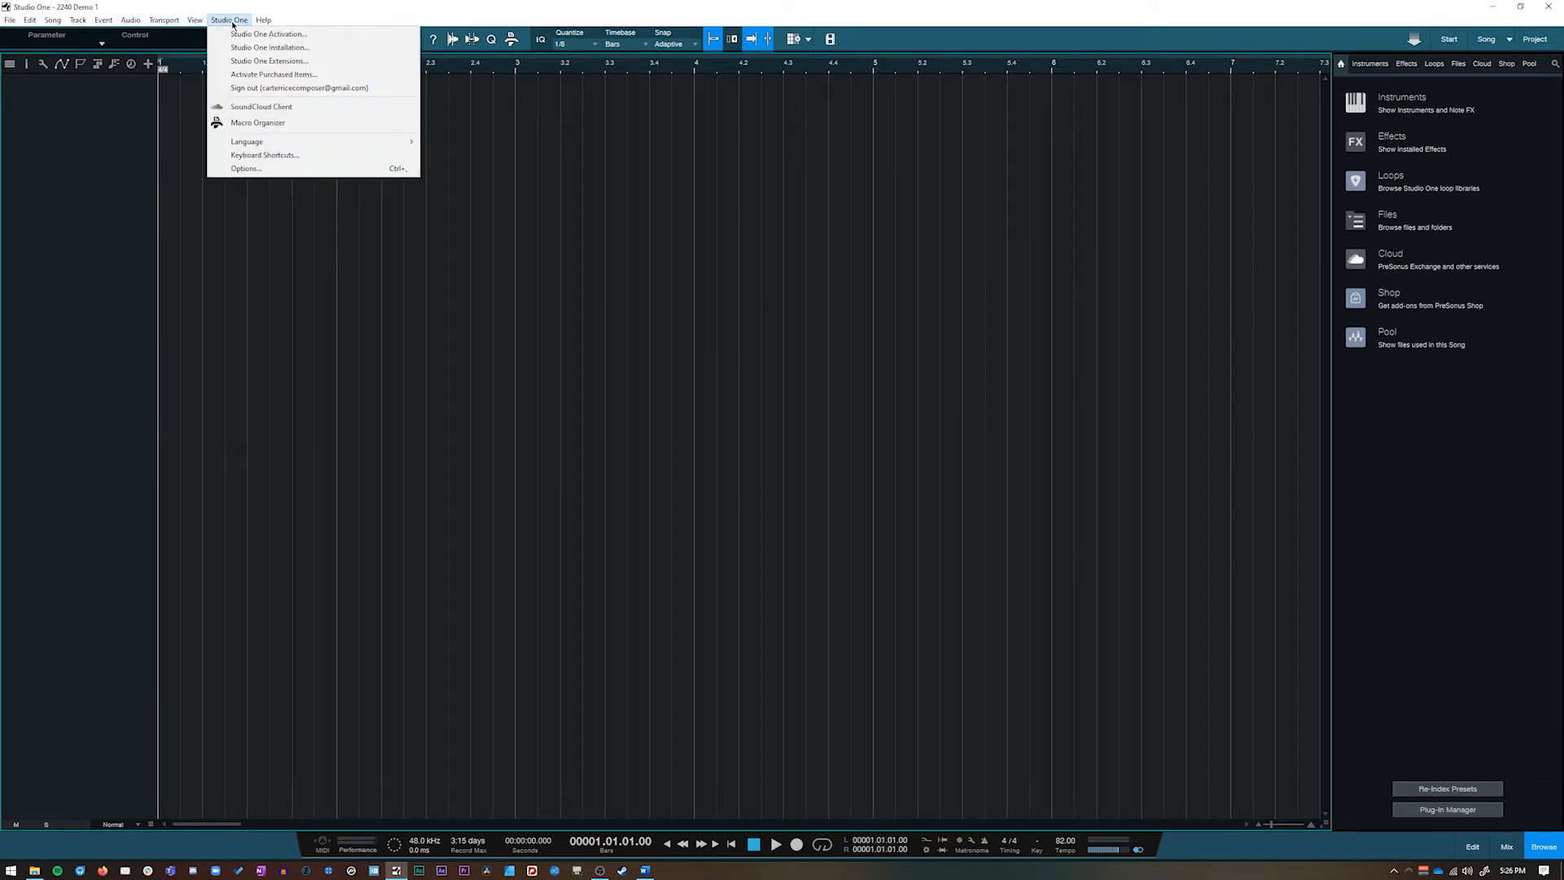
{"action": "left_click", "coordinate": [330, 48]}
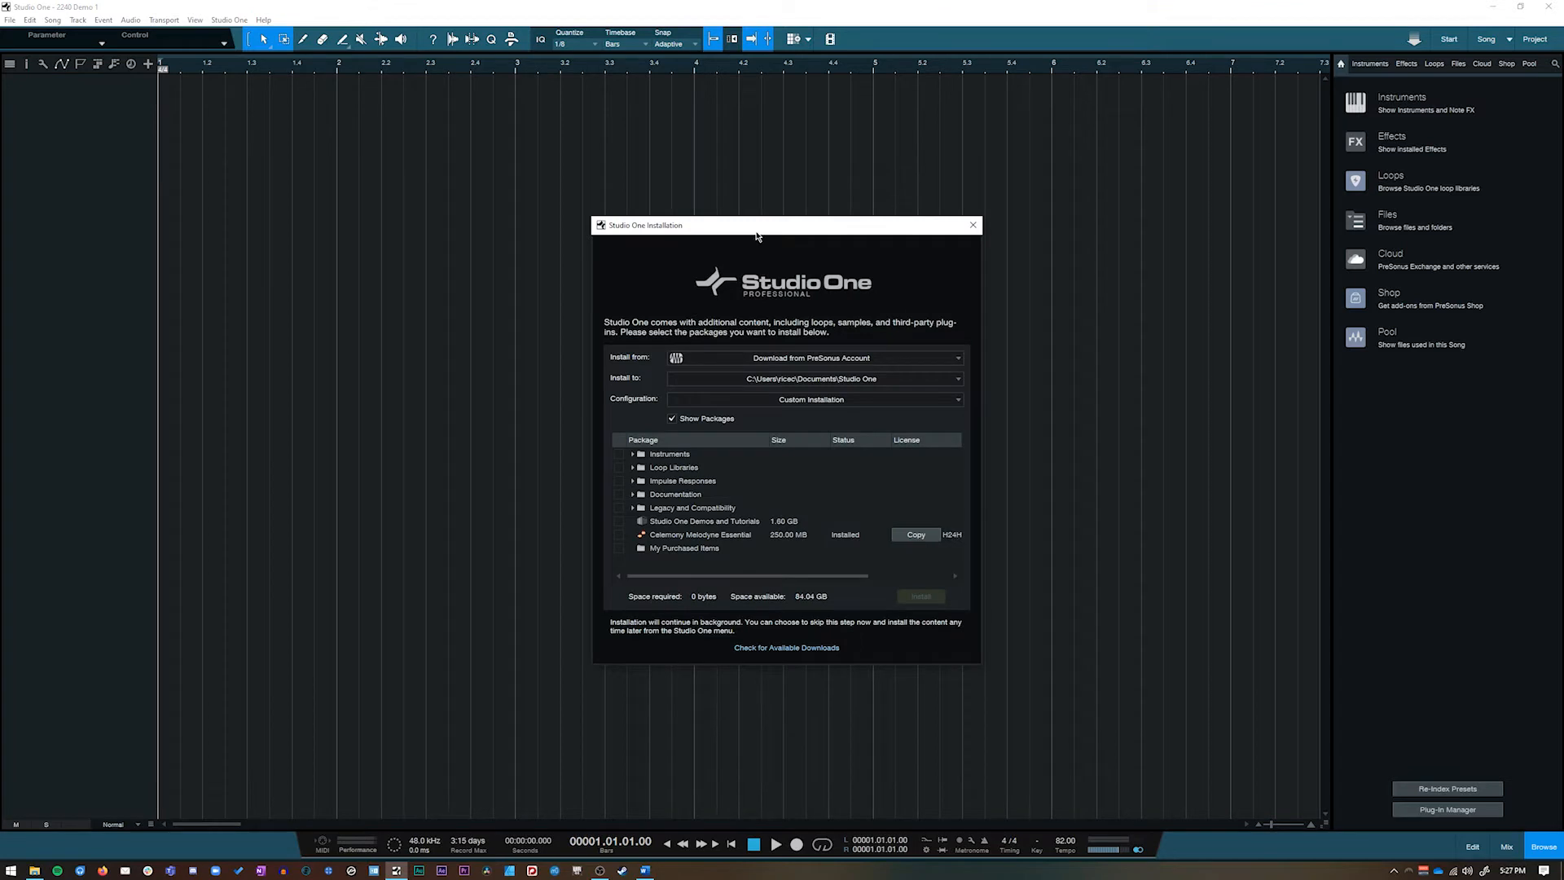
{"action": "left_click_drag", "start_coordinate": [753, 224], "coordinate": [749, 147]}
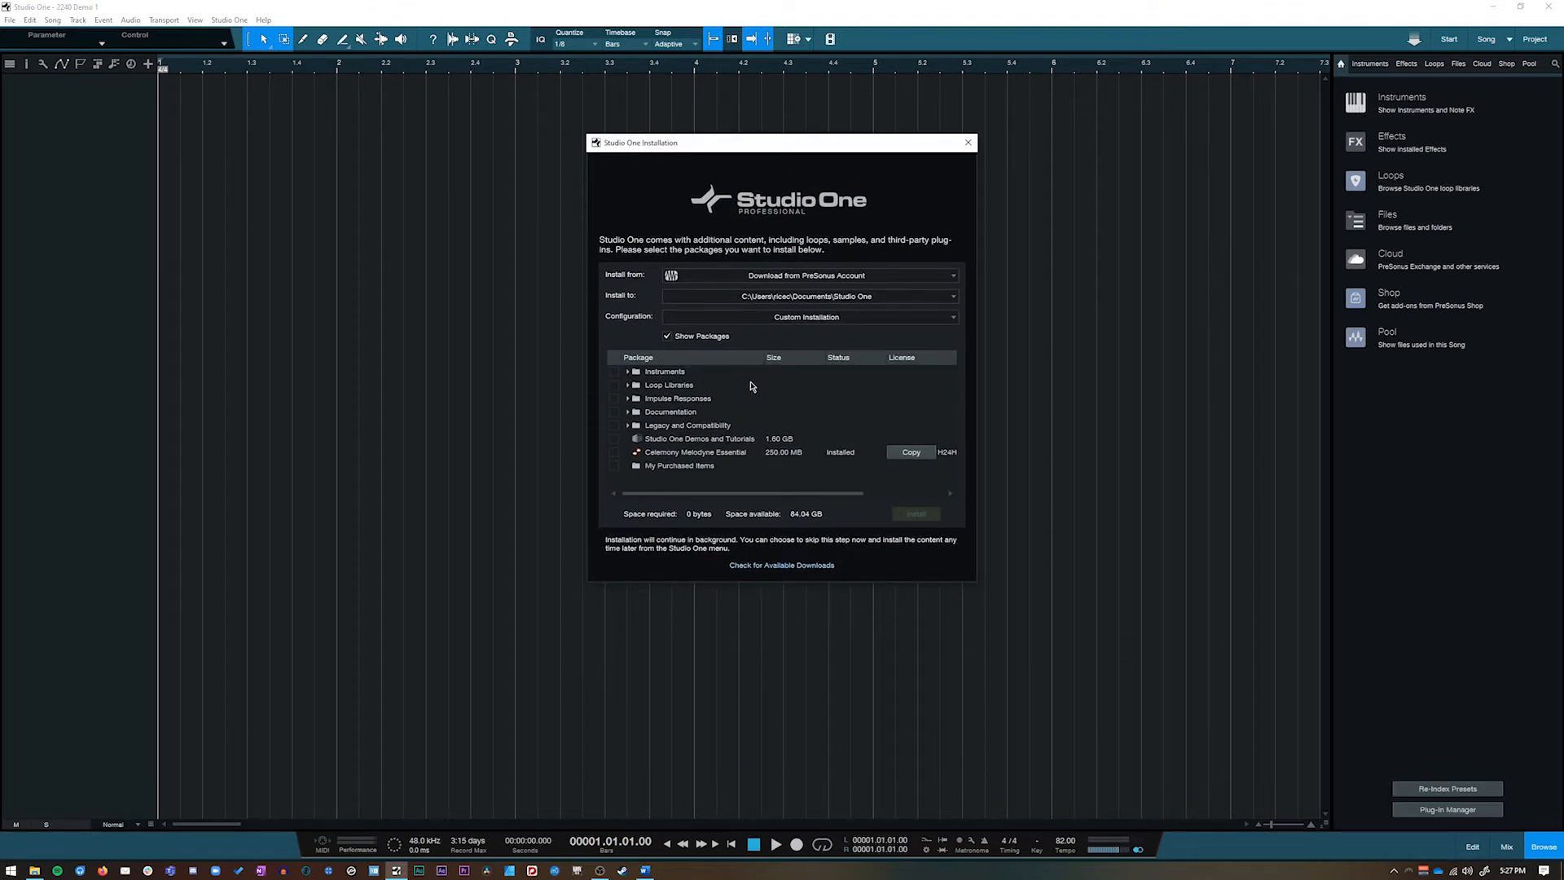
{"action": "left_click", "coordinate": [628, 372]}
{"action": "left_click", "coordinate": [628, 426]}
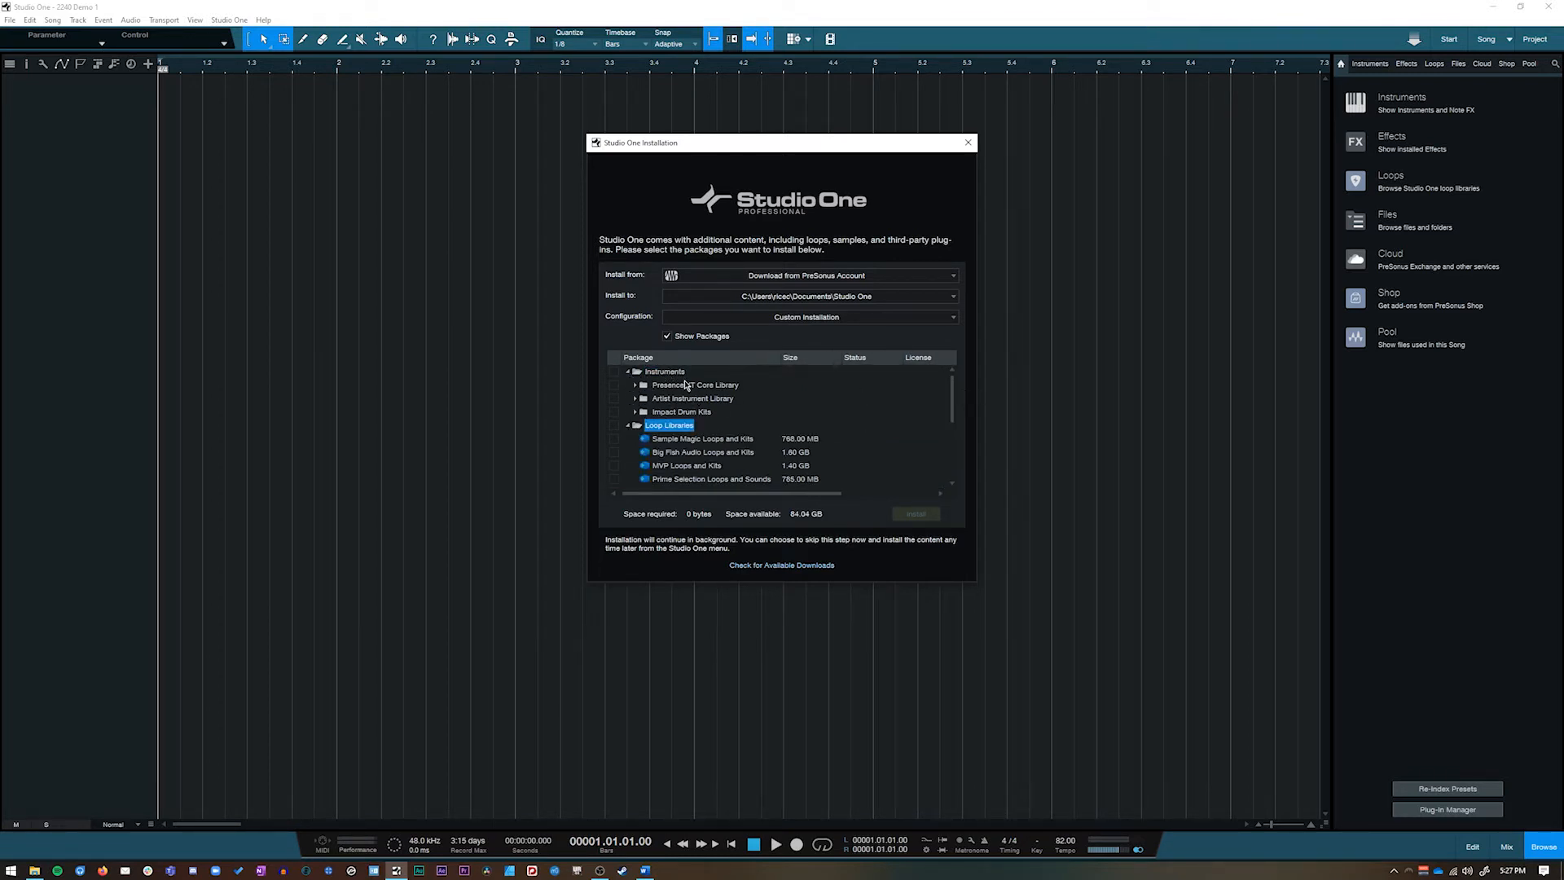
{"action": "left_click", "coordinate": [635, 386]}
{"action": "scroll", "coordinate": [717, 408], "scroll_direction": "down", "scroll_amount": 9}
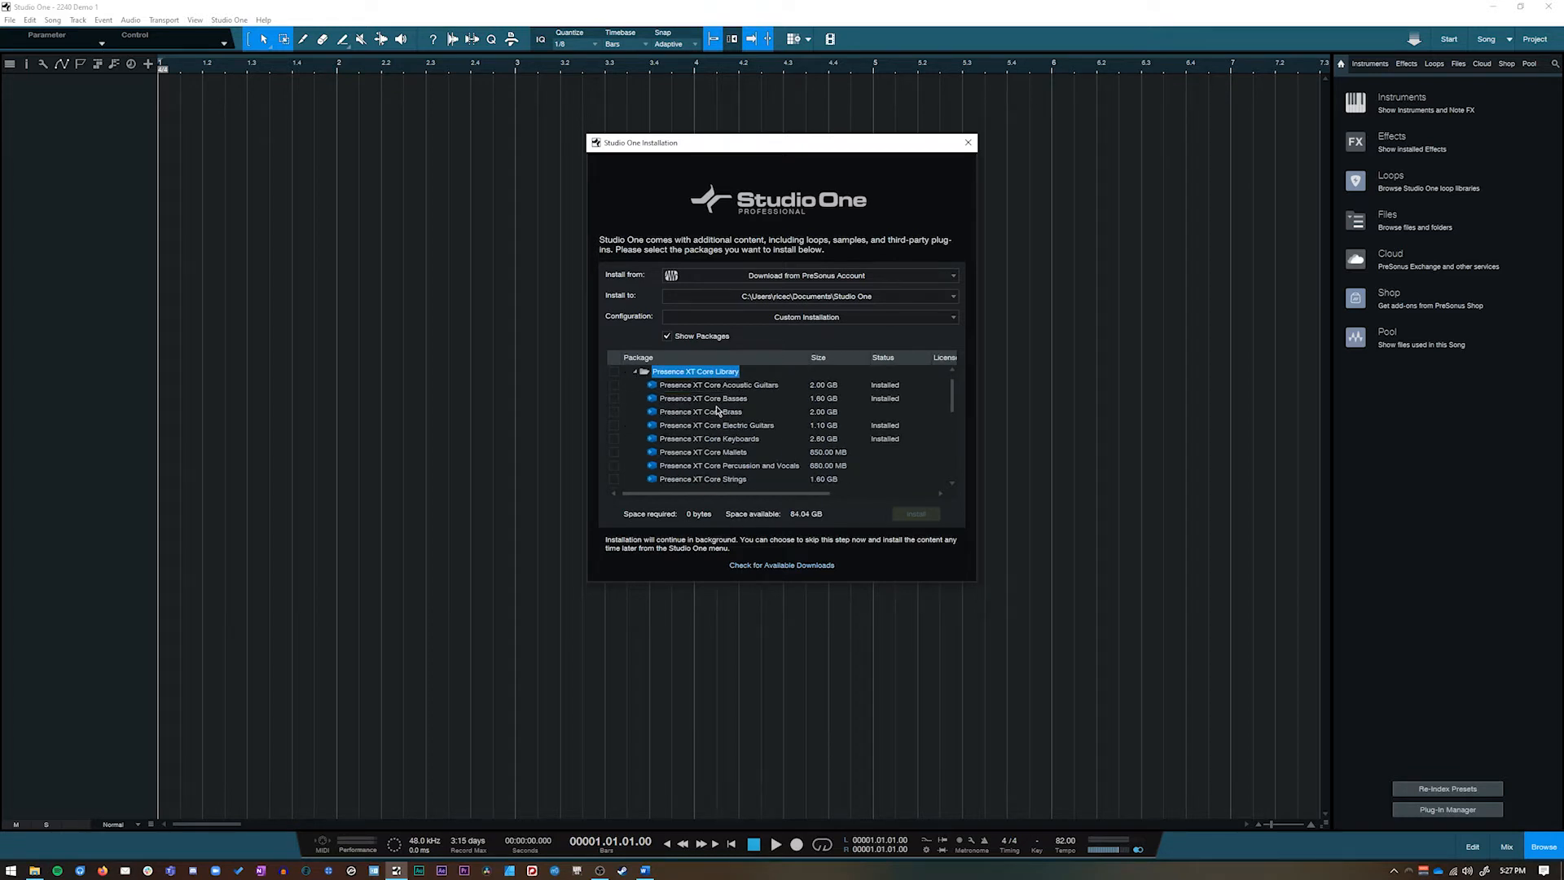
{"action": "scroll", "coordinate": [726, 420], "scroll_direction": "up", "scroll_amount": 9}
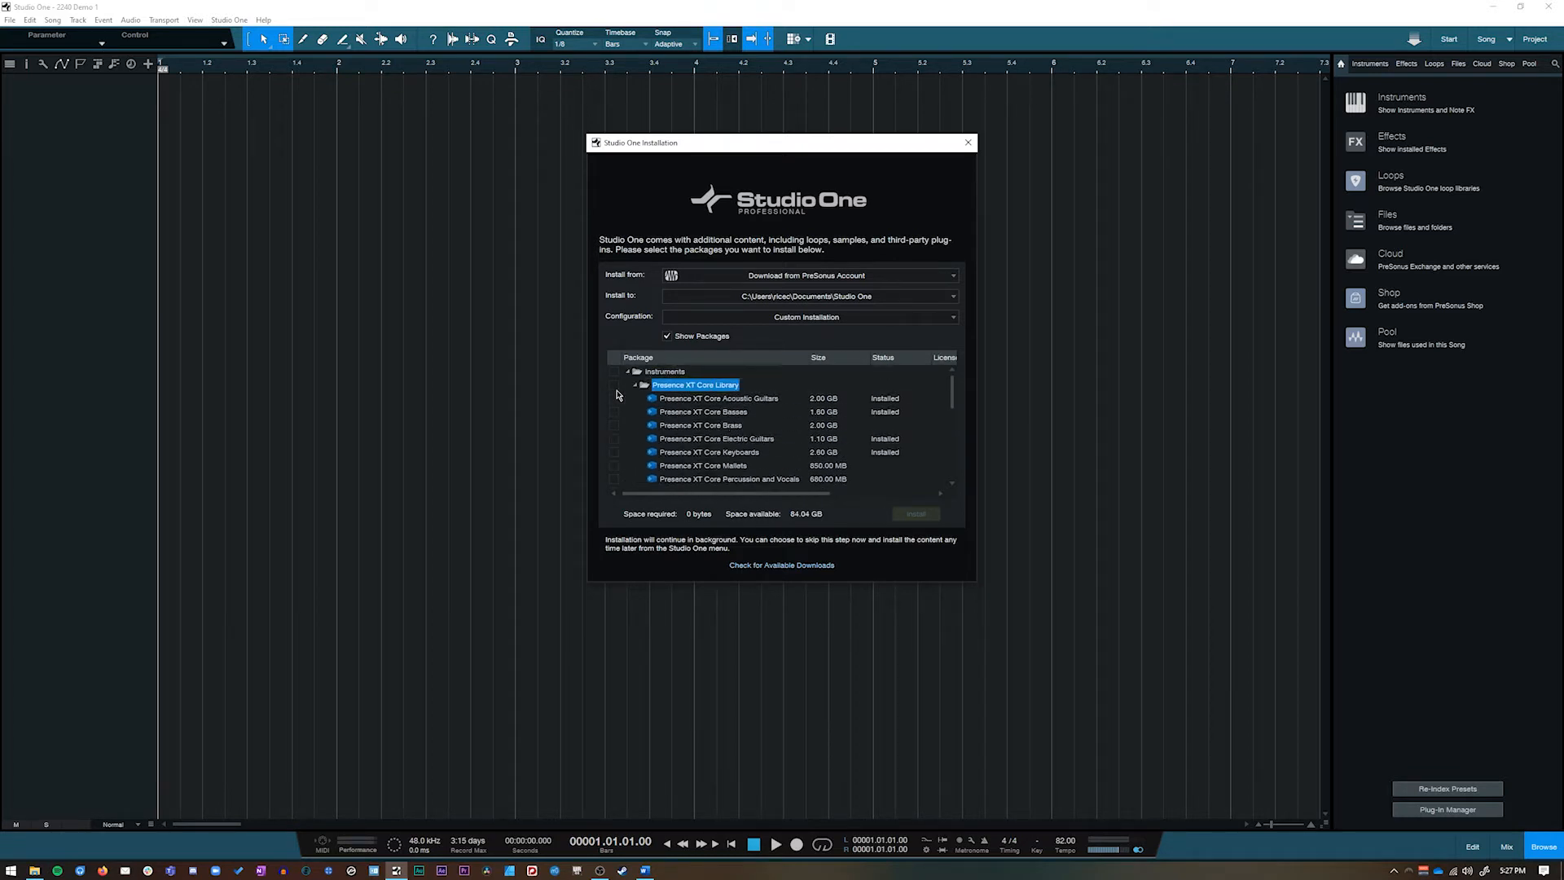
Step: Collapse the Presence XT Core Library and compare the Studio One Instruments Vol. 1 and Vol. 2 packages in the Artist Instrument Library
{"action": "left_click", "coordinate": [635, 385]}
{"action": "left_click", "coordinate": [637, 399]}
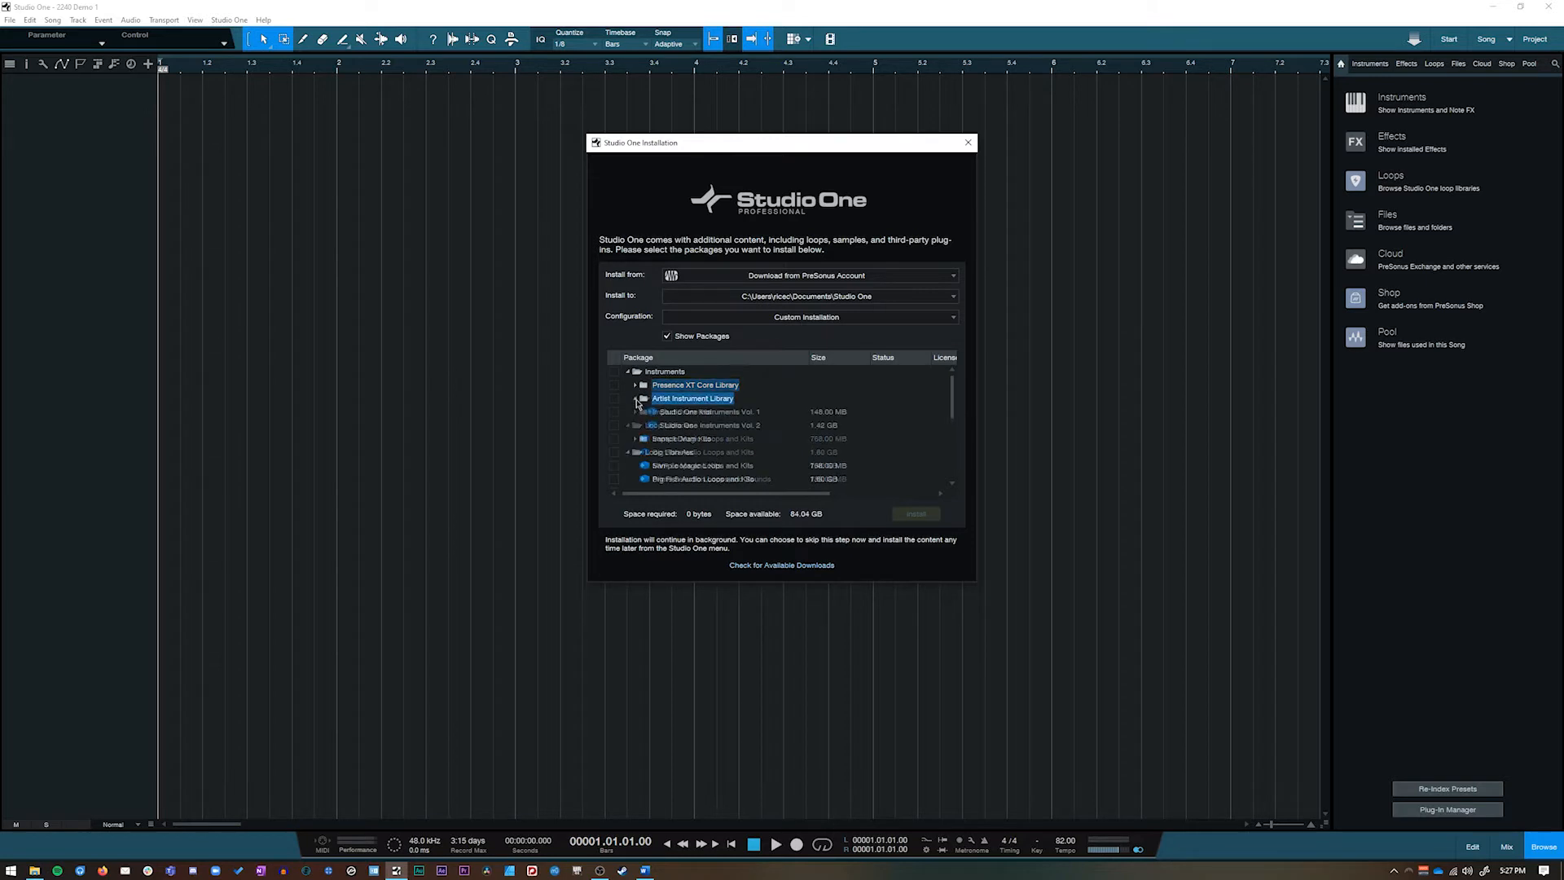
{"action": "left_click", "coordinate": [688, 413]}
{"action": "left_click", "coordinate": [715, 427]}
{"action": "left_click", "coordinate": [702, 414]}
{"action": "left_click", "coordinate": [706, 425]}
{"action": "left_click", "coordinate": [702, 414]}
{"action": "left_click", "coordinate": [714, 428]}
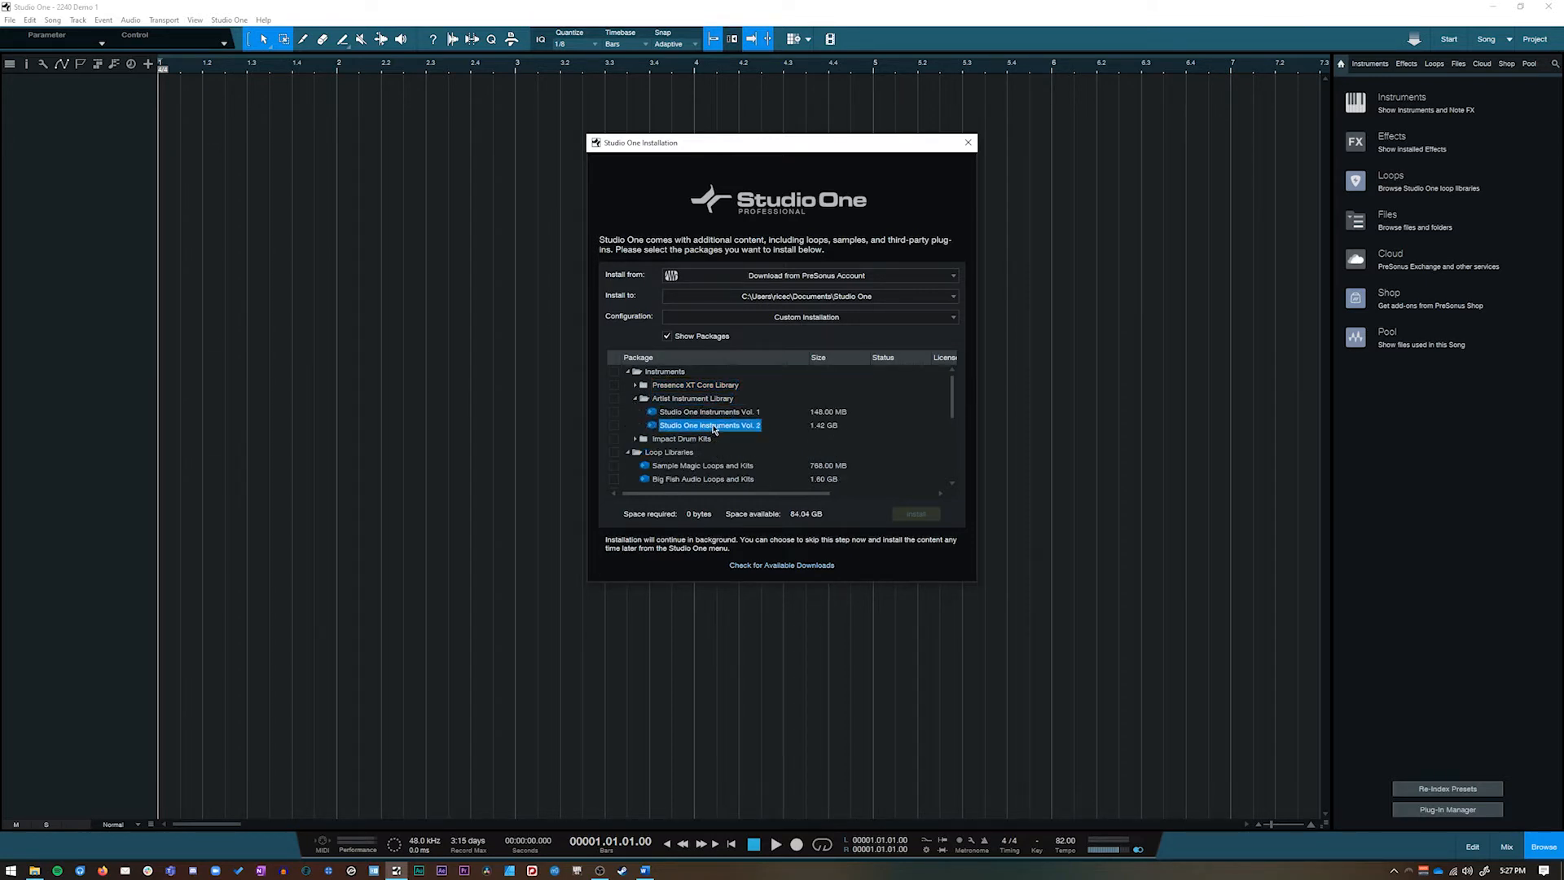
{"action": "left_click", "coordinate": [702, 414]}
{"action": "left_click", "coordinate": [711, 428]}
{"action": "left_click", "coordinate": [729, 413]}
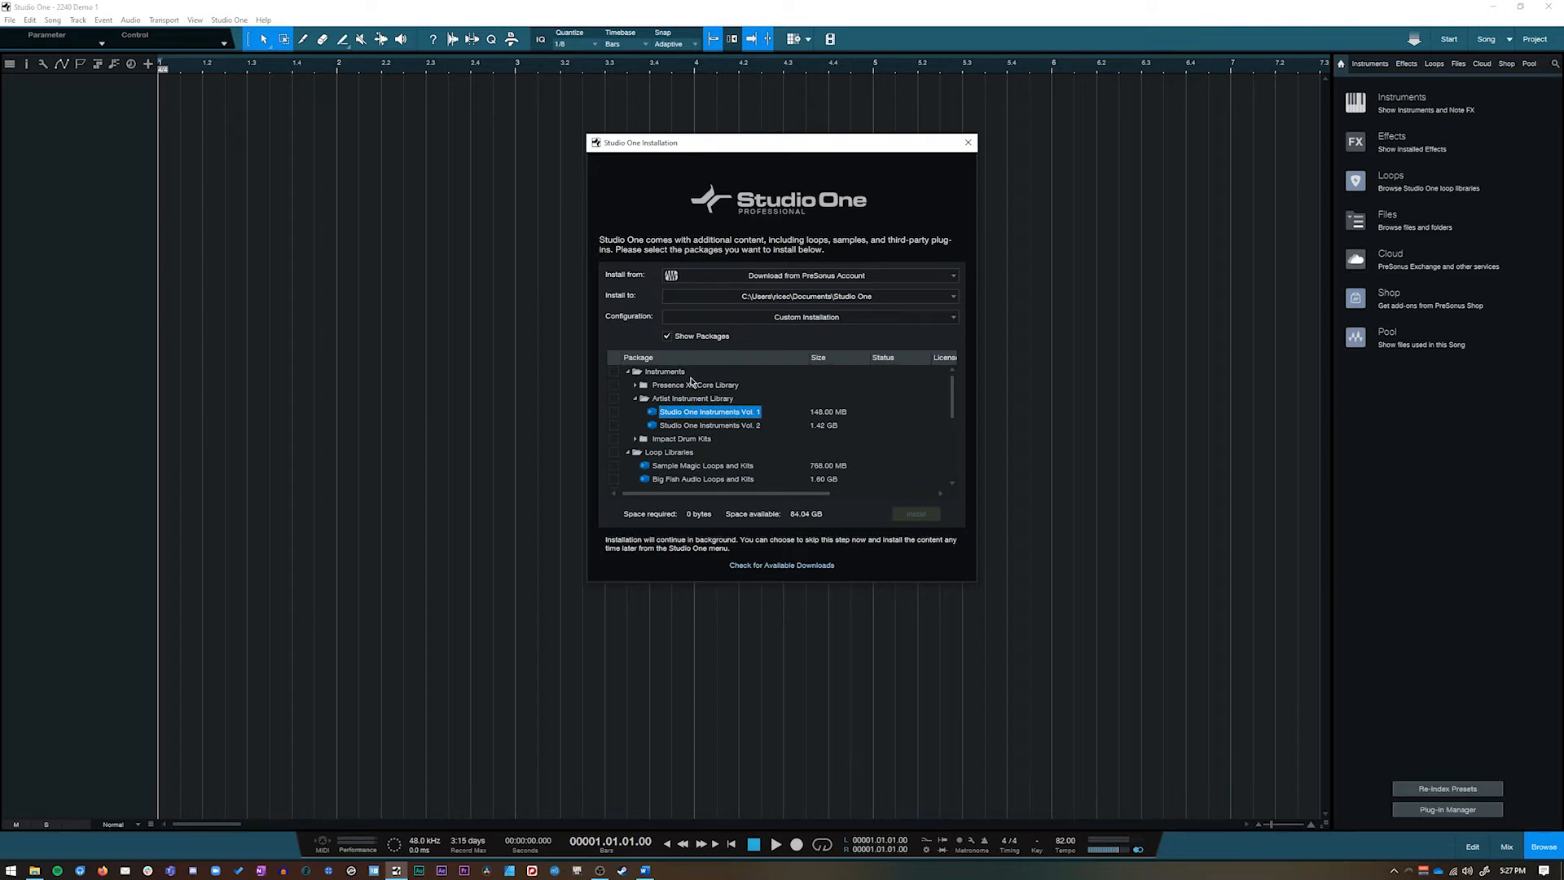
Step: Try marking the Artist Instrument Library, Big Fish Audio and Prime Selection packages for installation, and close the window without installing
{"action": "left_click", "coordinate": [614, 399]}
{"action": "scroll", "coordinate": [616, 461], "scroll_direction": "down", "scroll_amount": 1}
{"action": "scroll", "coordinate": [615, 461], "scroll_direction": "down", "scroll_amount": 1}
{"action": "left_click", "coordinate": [615, 453]}
{"action": "left_click", "coordinate": [614, 479]}
{"action": "scroll", "coordinate": [616, 479], "scroll_direction": "down", "scroll_amount": 3}
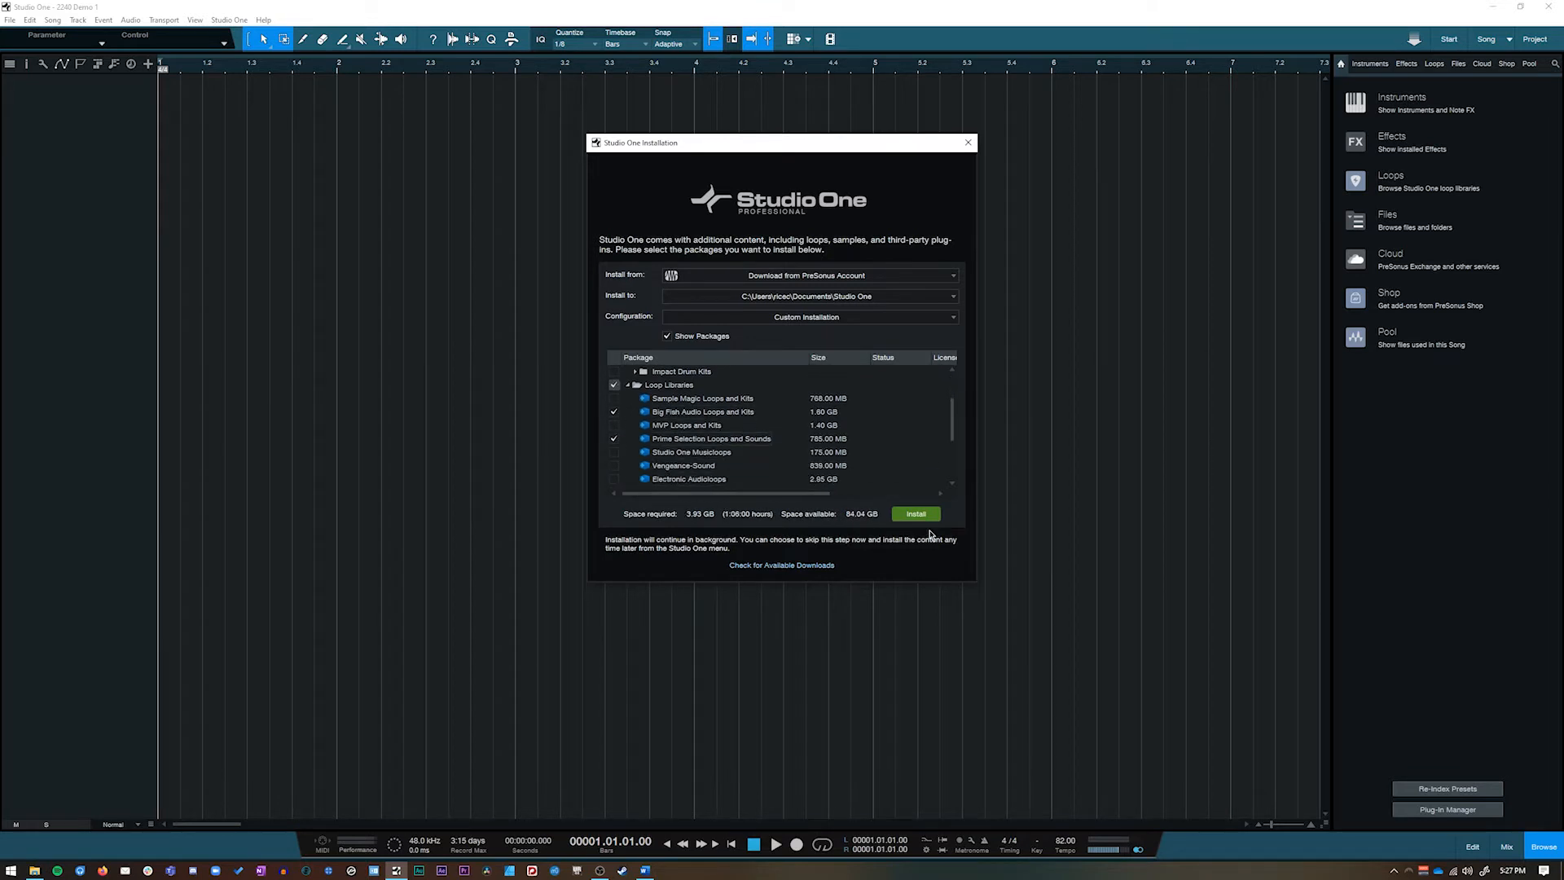
{"action": "scroll", "coordinate": [635, 416], "scroll_direction": "down", "scroll_amount": 5}
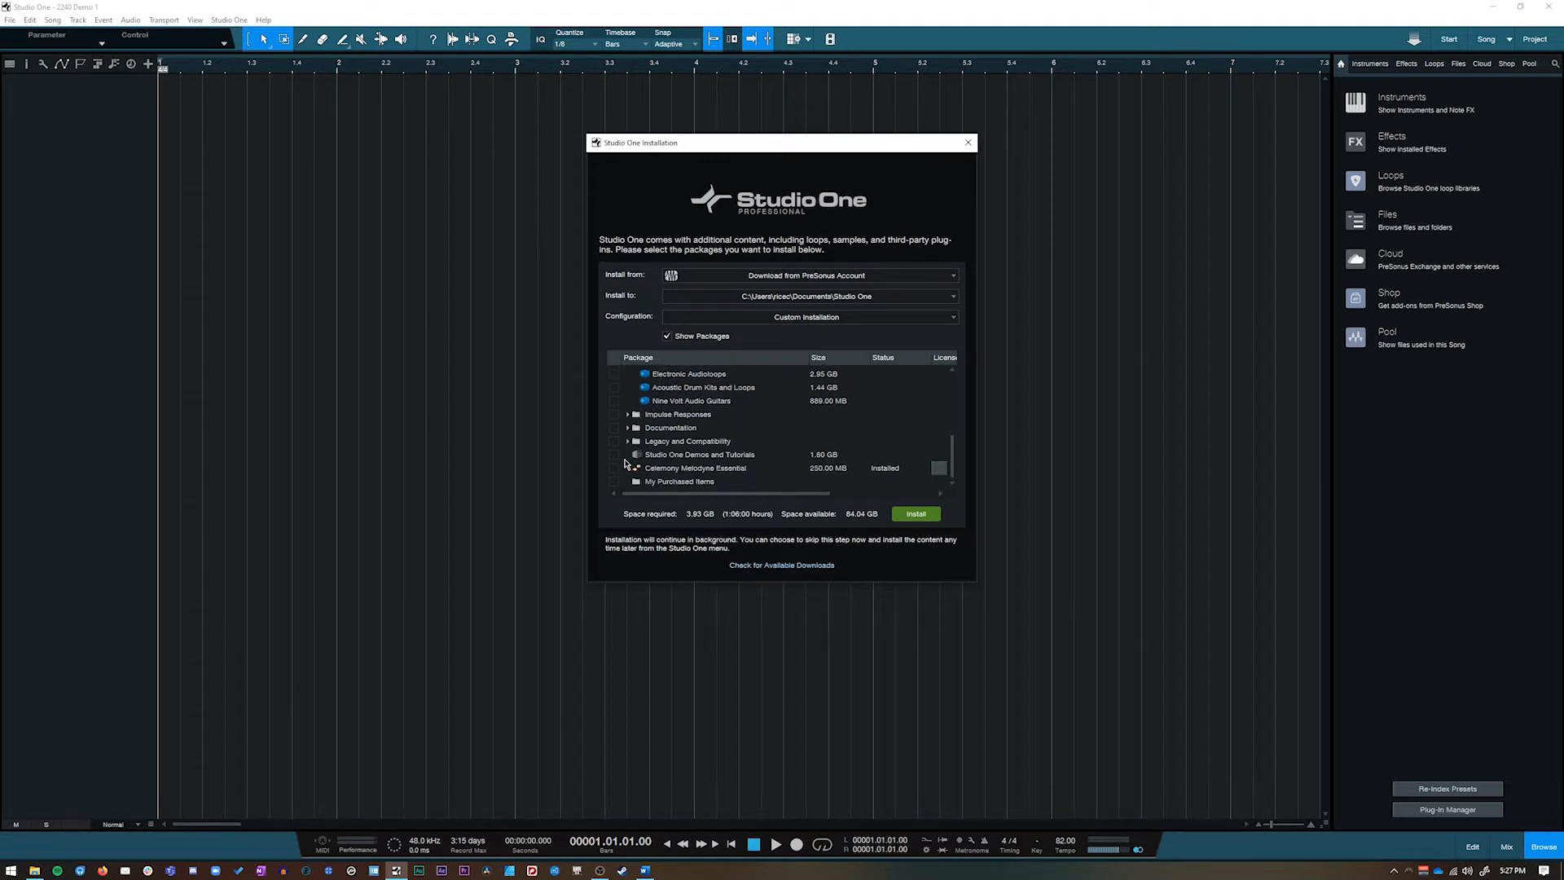
{"action": "scroll", "coordinate": [626, 468], "scroll_direction": "up", "scroll_amount": 5}
{"action": "left_click", "coordinate": [614, 371]}
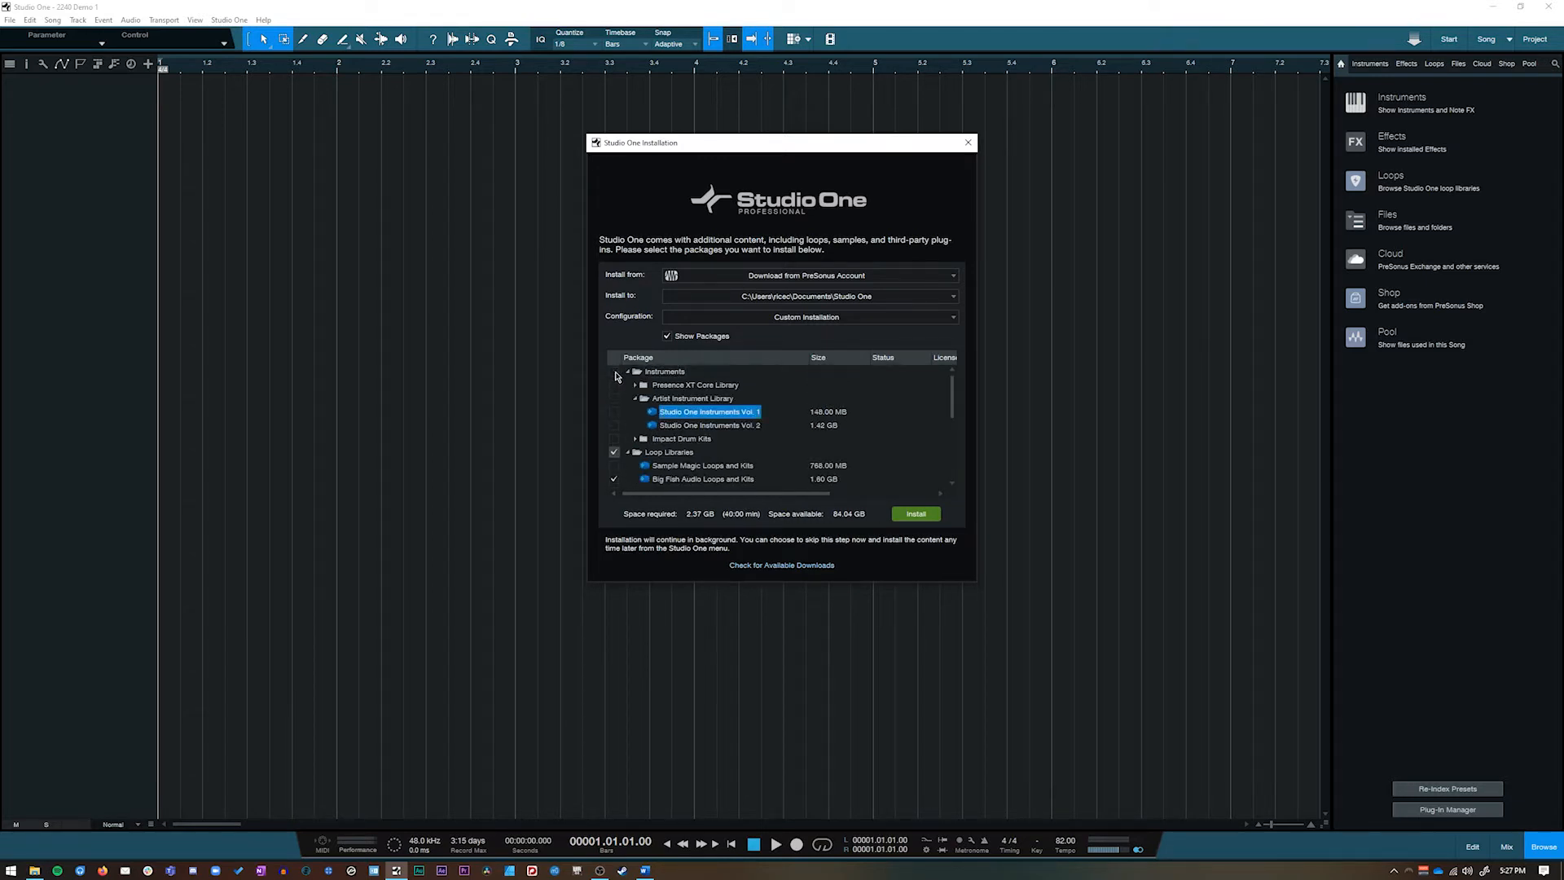
{"action": "left_click", "coordinate": [969, 143]}
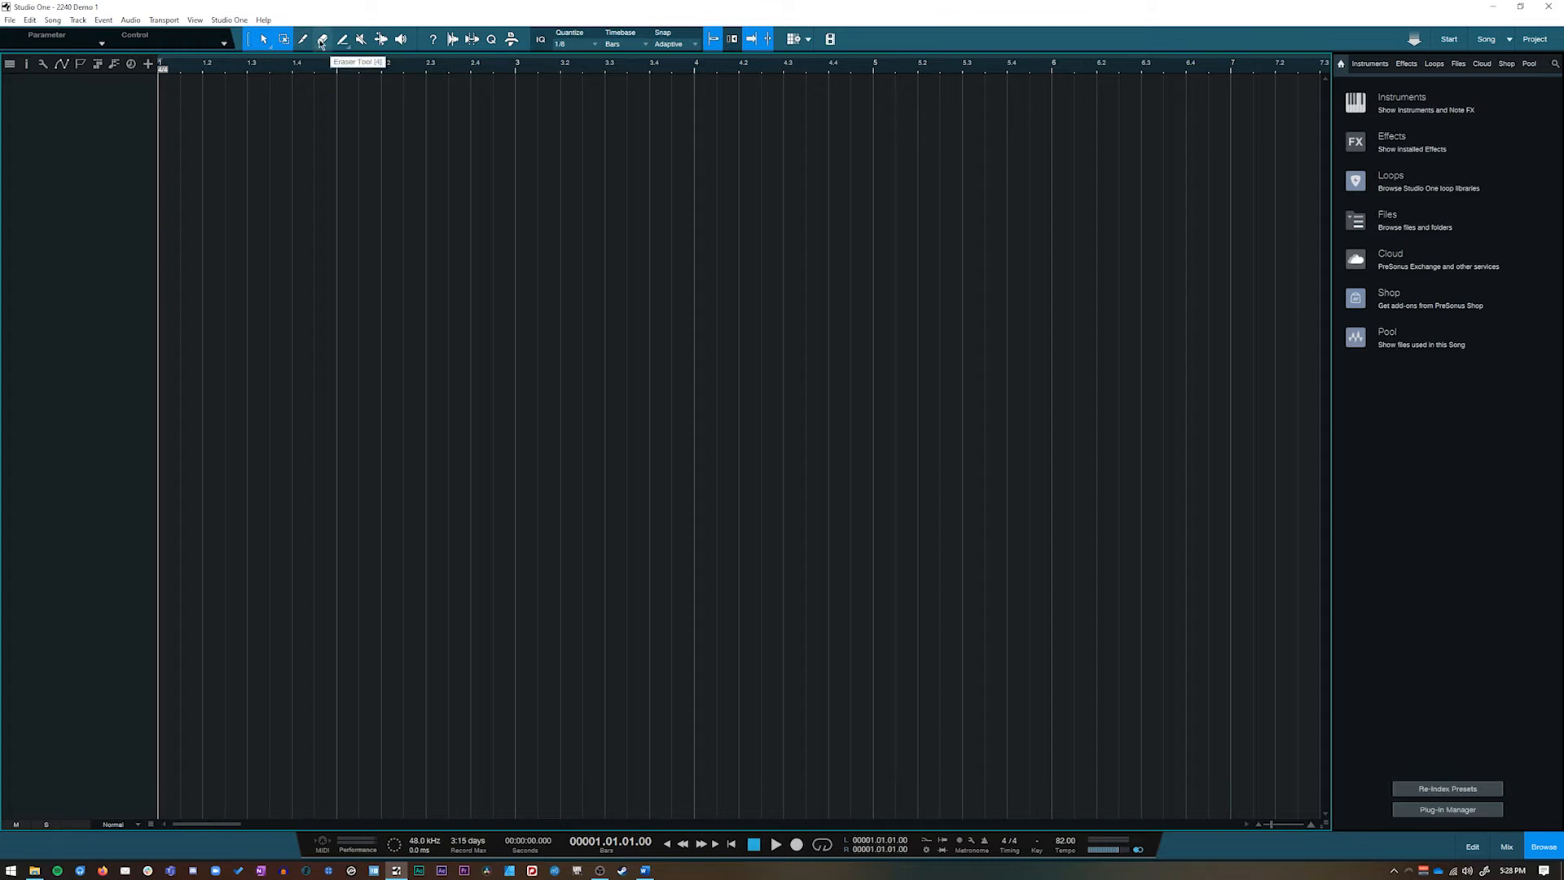
Step: Cycle through the range, split, eraser and paint tools and return to the arrow tool
{"action": "key", "text": "2"}
{"action": "key", "text": "3"}
{"action": "key", "text": "4"}
{"action": "key", "text": "5"}
{"action": "key", "text": "4"}
{"action": "key", "text": "3"}
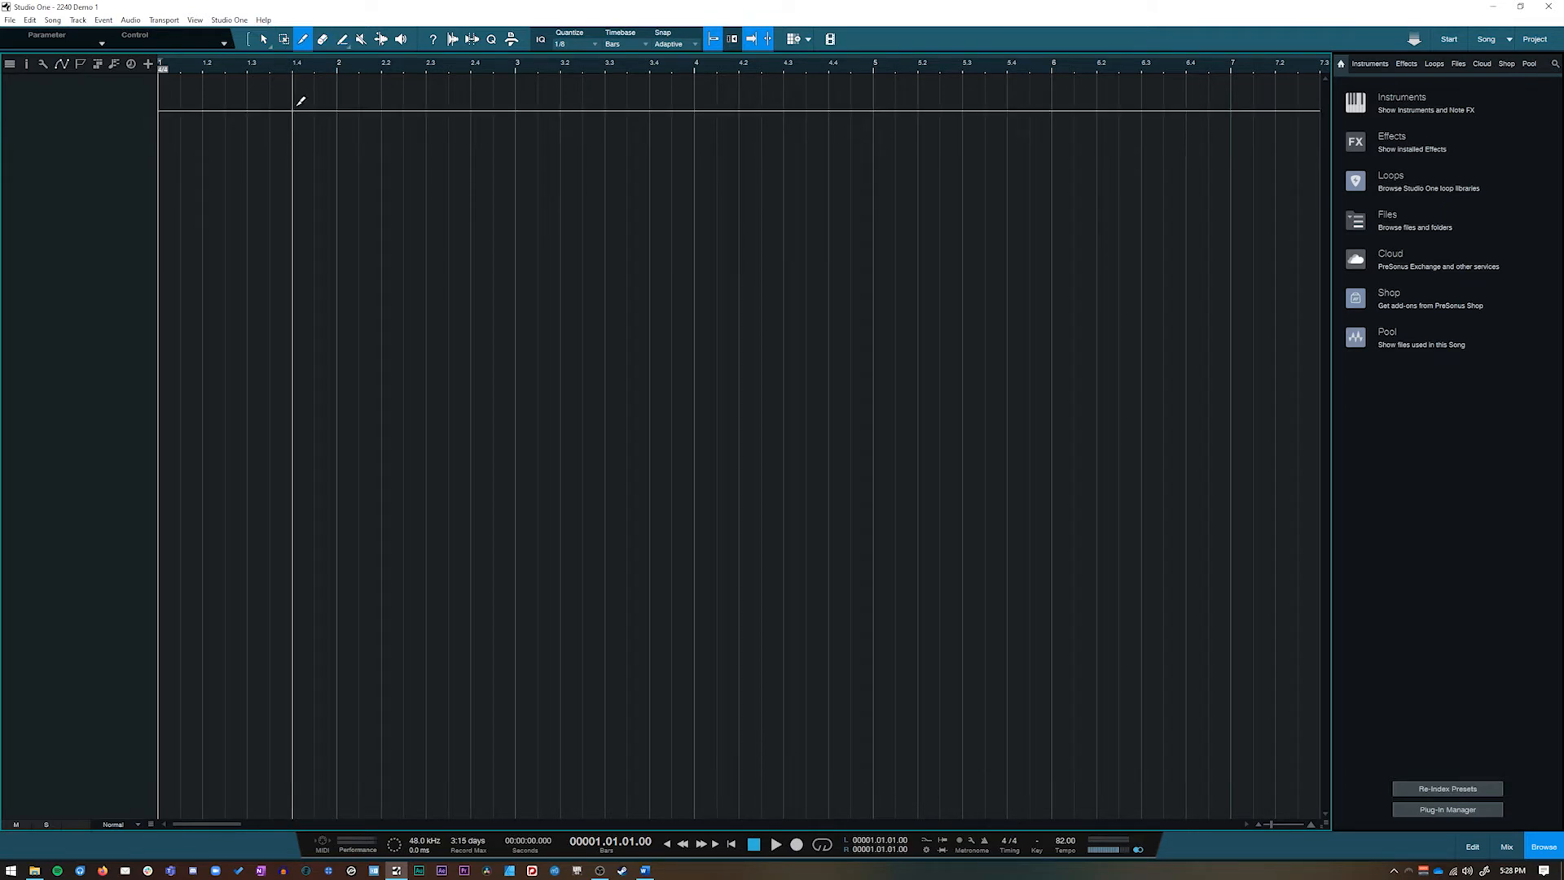
{"action": "key", "text": "2"}
{"action": "key", "text": "1"}
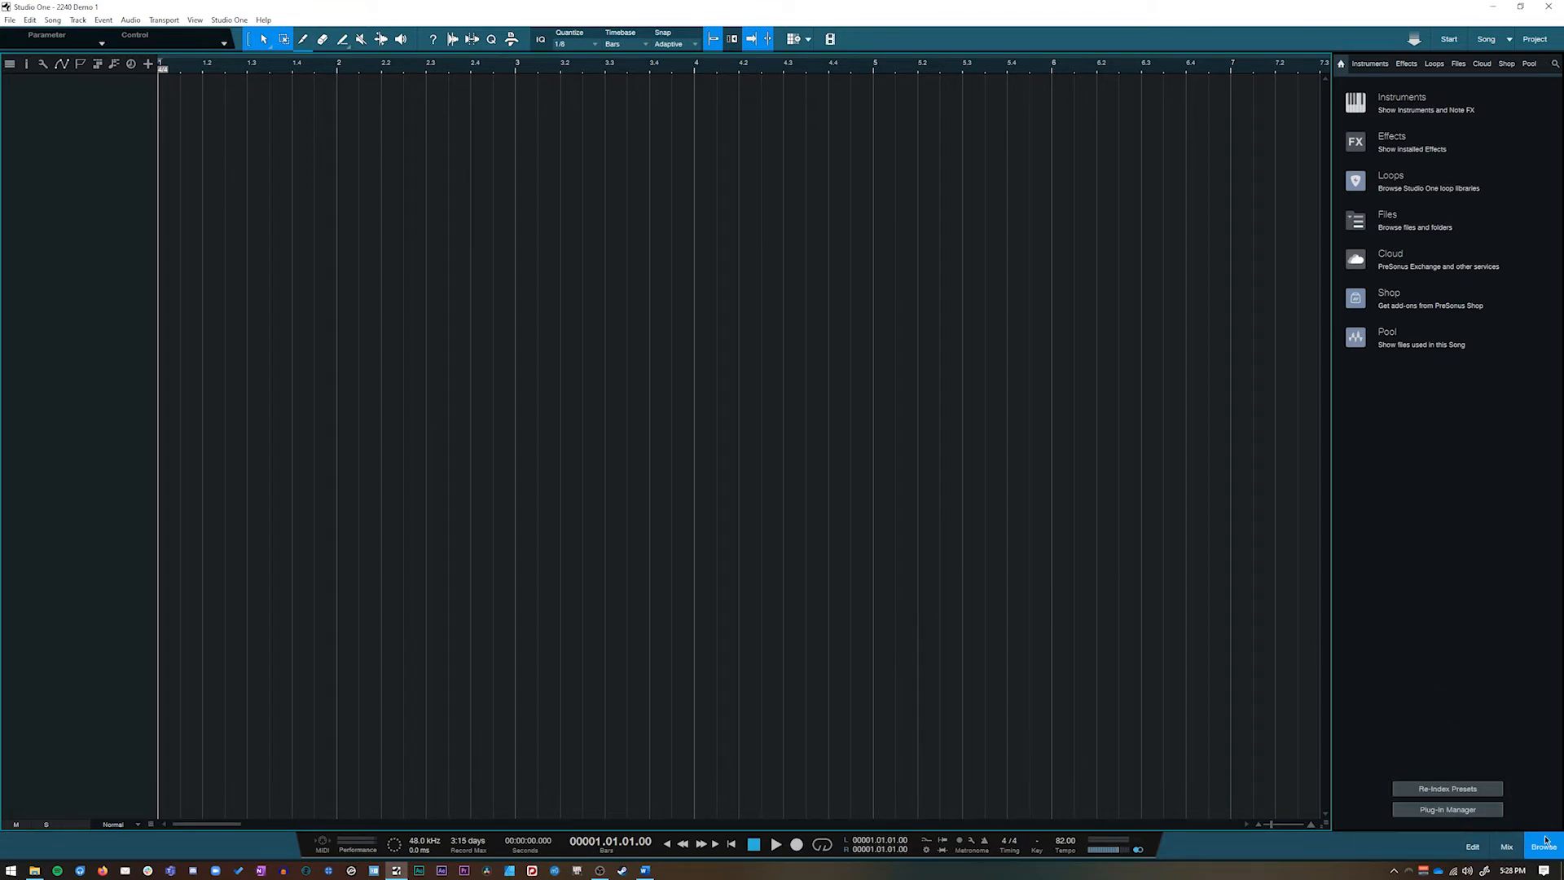
Step: Show the editor and the mix console in turn, and hide them and the browser to leave only the arrangement
{"action": "left_click", "coordinate": [1473, 848]}
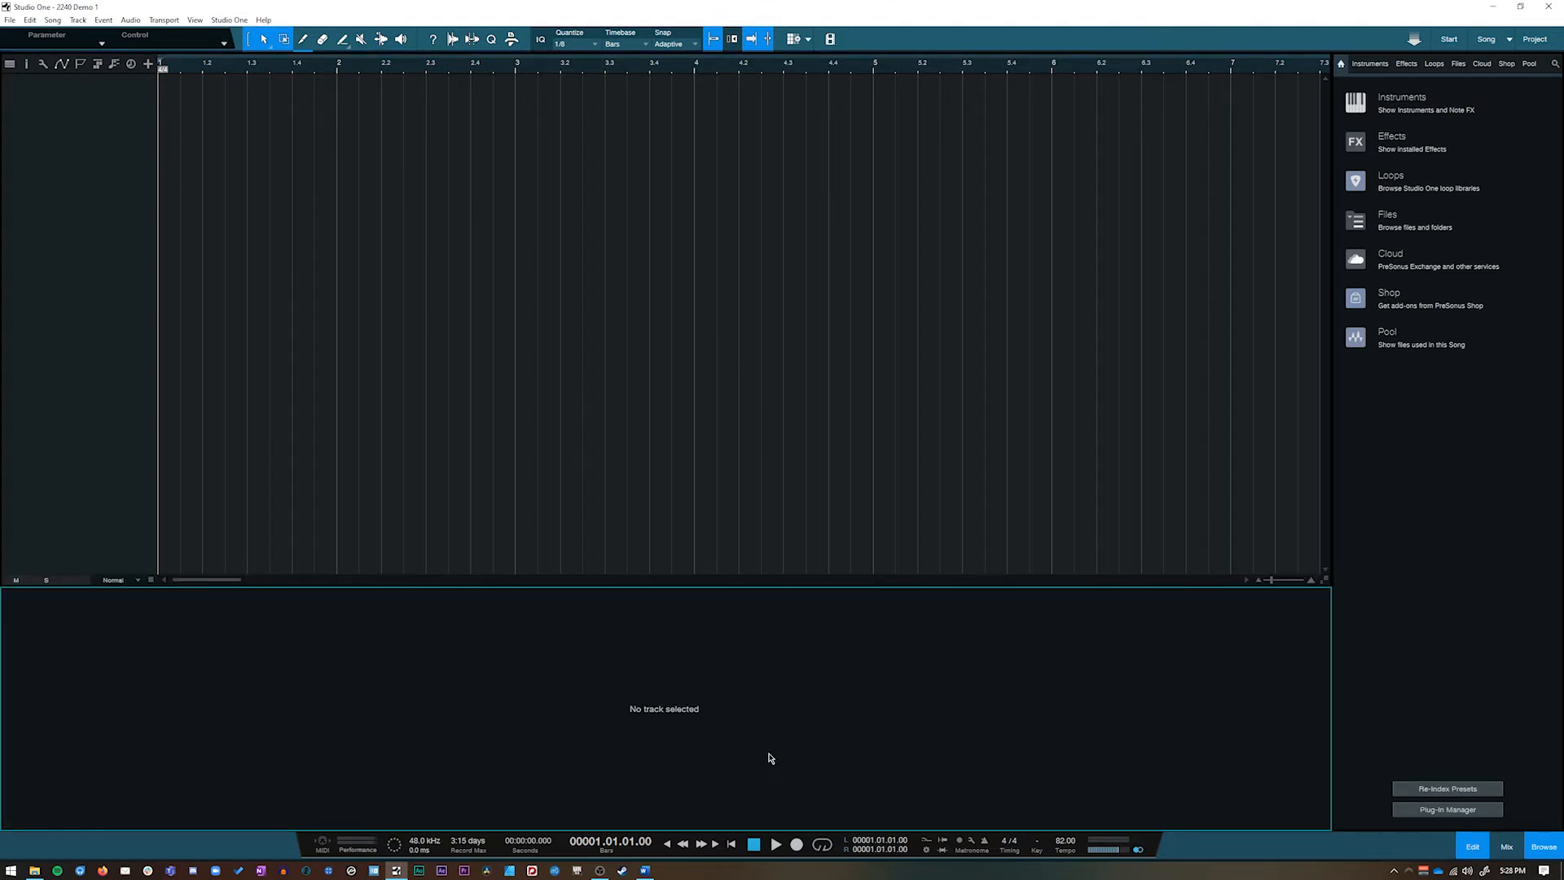
{"action": "left_click", "coordinate": [1508, 848]}
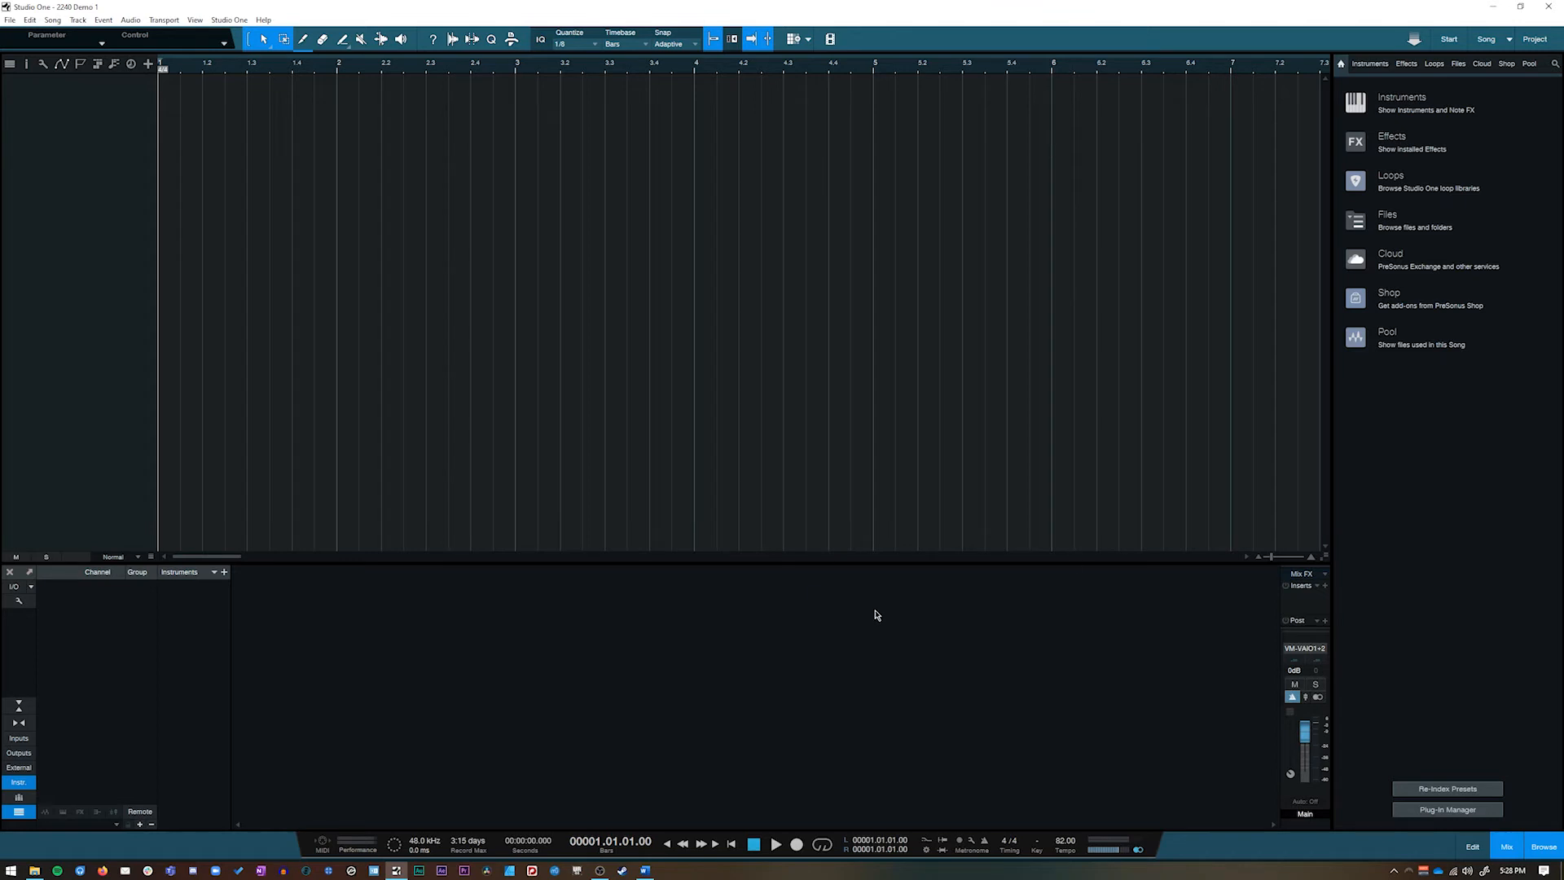
{"action": "left_click", "coordinate": [1547, 848]}
{"action": "left_click", "coordinate": [1547, 848]}
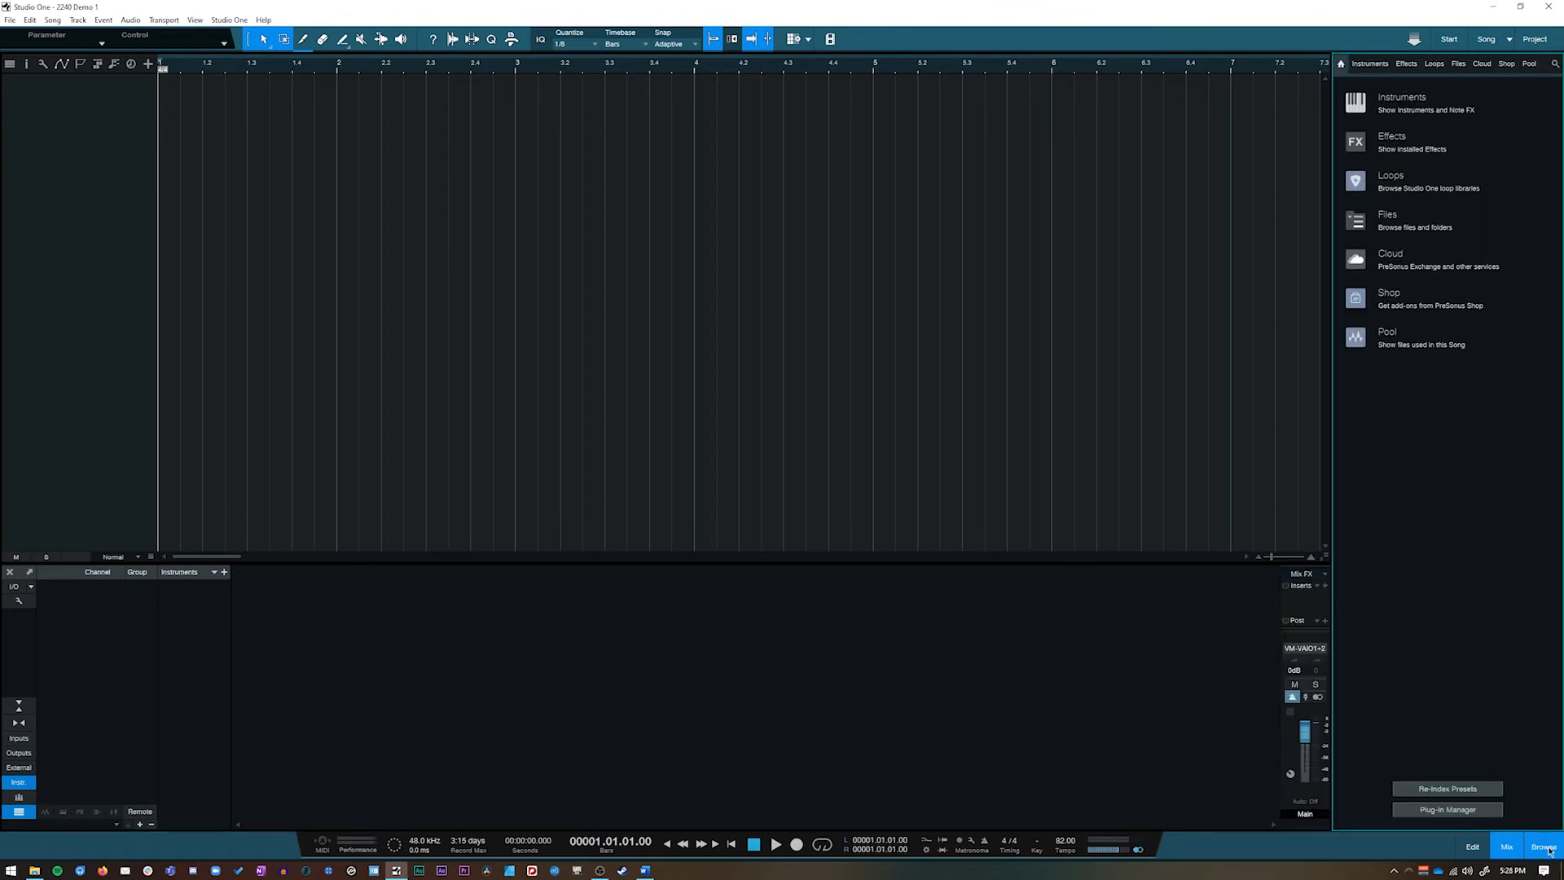
{"action": "left_click", "coordinate": [1508, 847]}
{"action": "left_click", "coordinate": [1473, 847]}
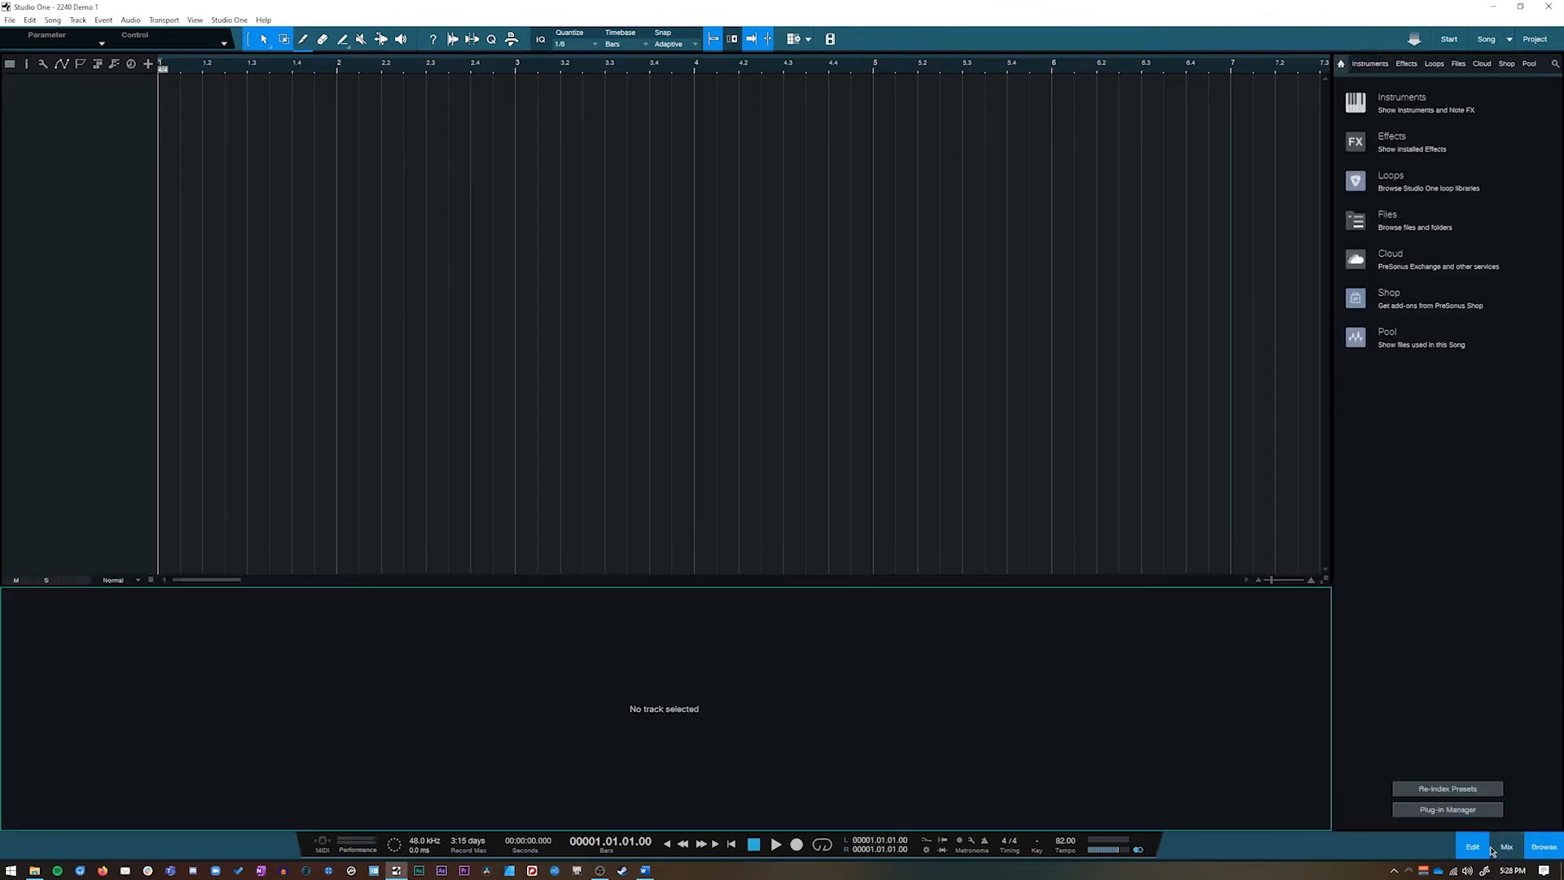
{"action": "left_click", "coordinate": [1510, 849]}
{"action": "left_click", "coordinate": [1544, 848]}
{"action": "left_click", "coordinate": [1508, 851]}
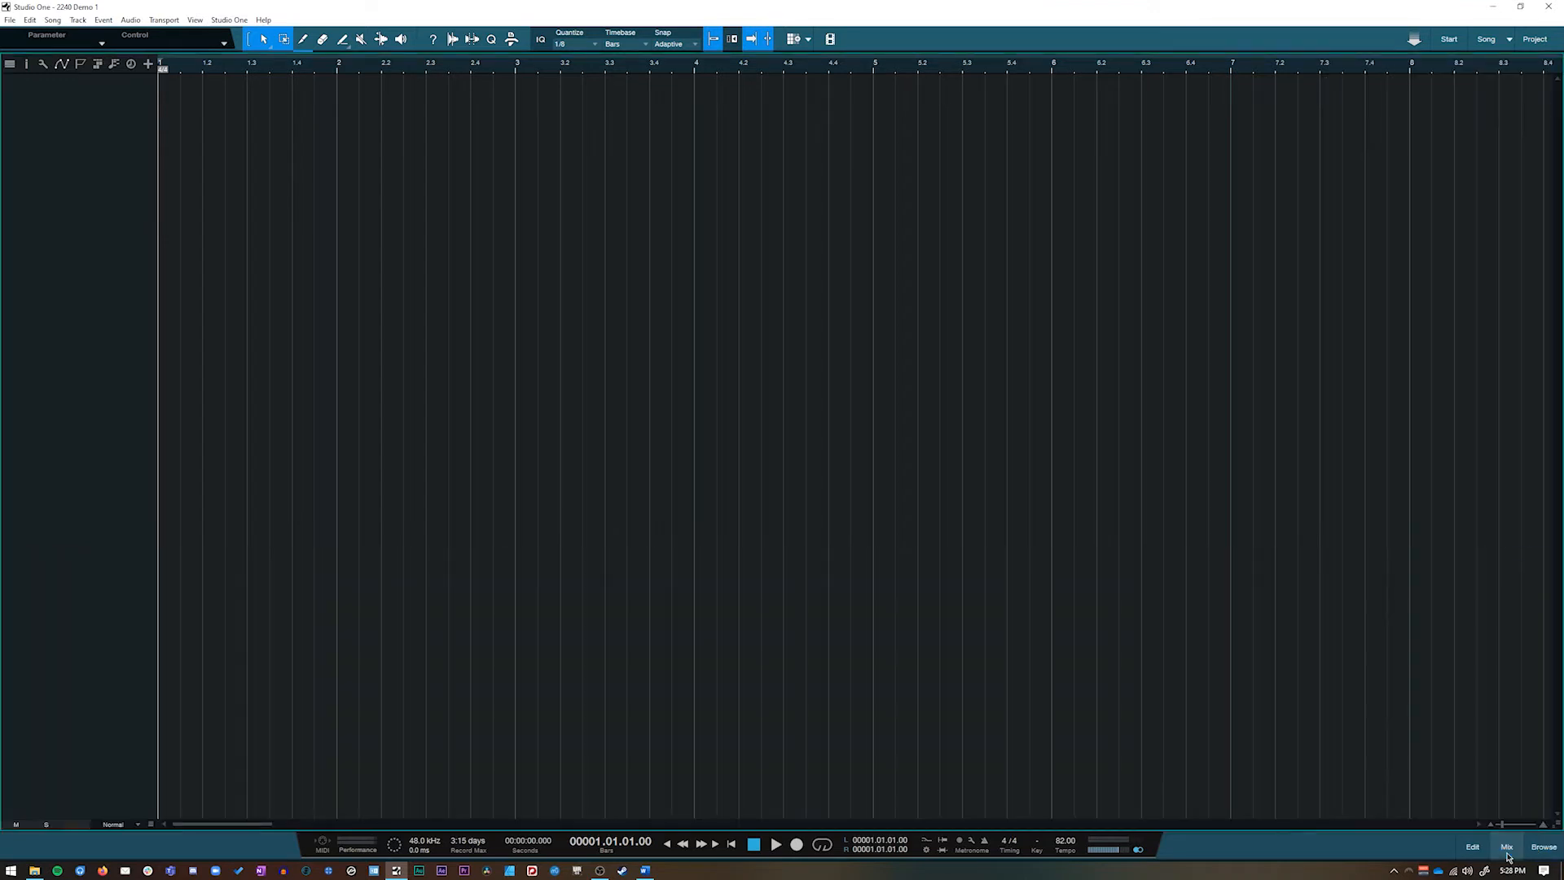
Step: Toggle the mix console, editor and browser views again, leaving only the browser open beside the arrangement
{"action": "left_click", "coordinate": [1507, 852]}
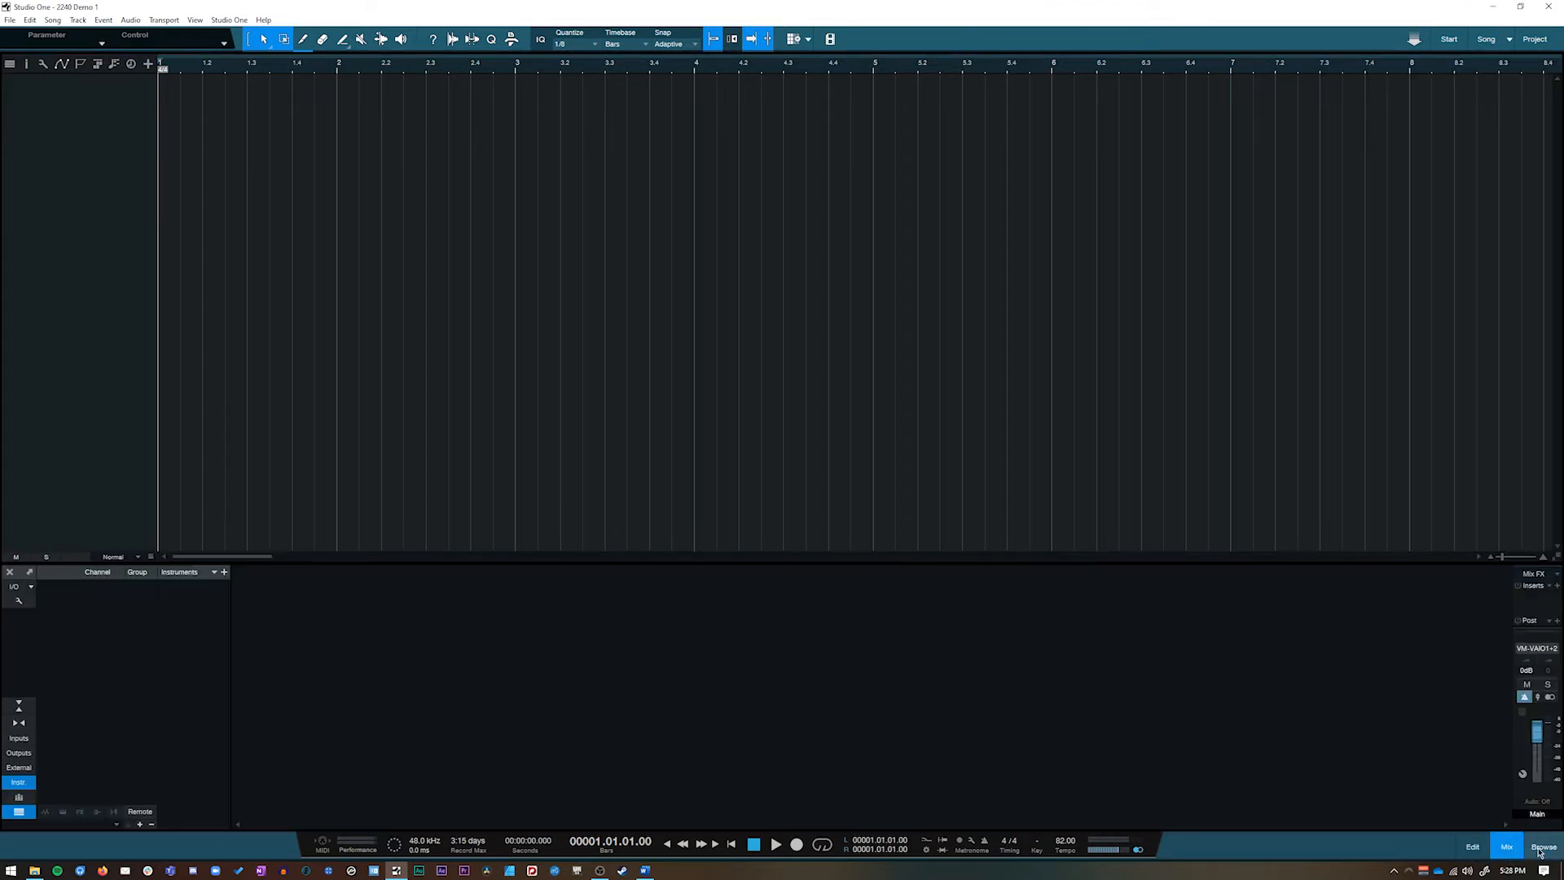
{"action": "left_click", "coordinate": [1542, 847]}
{"action": "left_click", "coordinate": [1473, 848]}
{"action": "left_click", "coordinate": [1507, 850]}
{"action": "left_click", "coordinate": [1544, 847]}
{"action": "left_click", "coordinate": [1508, 852]}
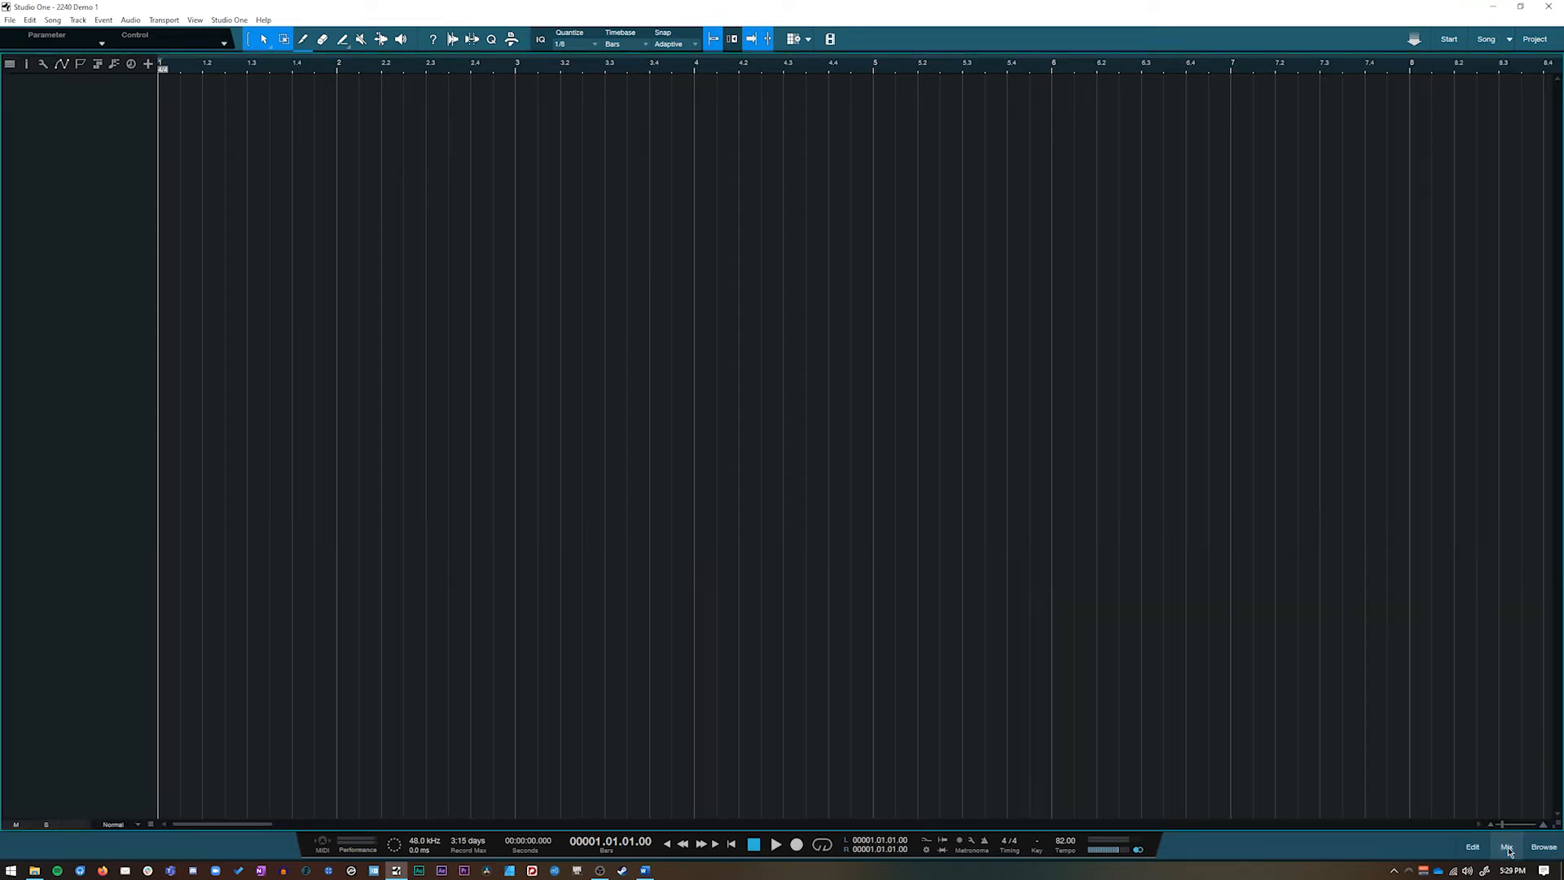
{"action": "left_click", "coordinate": [1544, 847]}
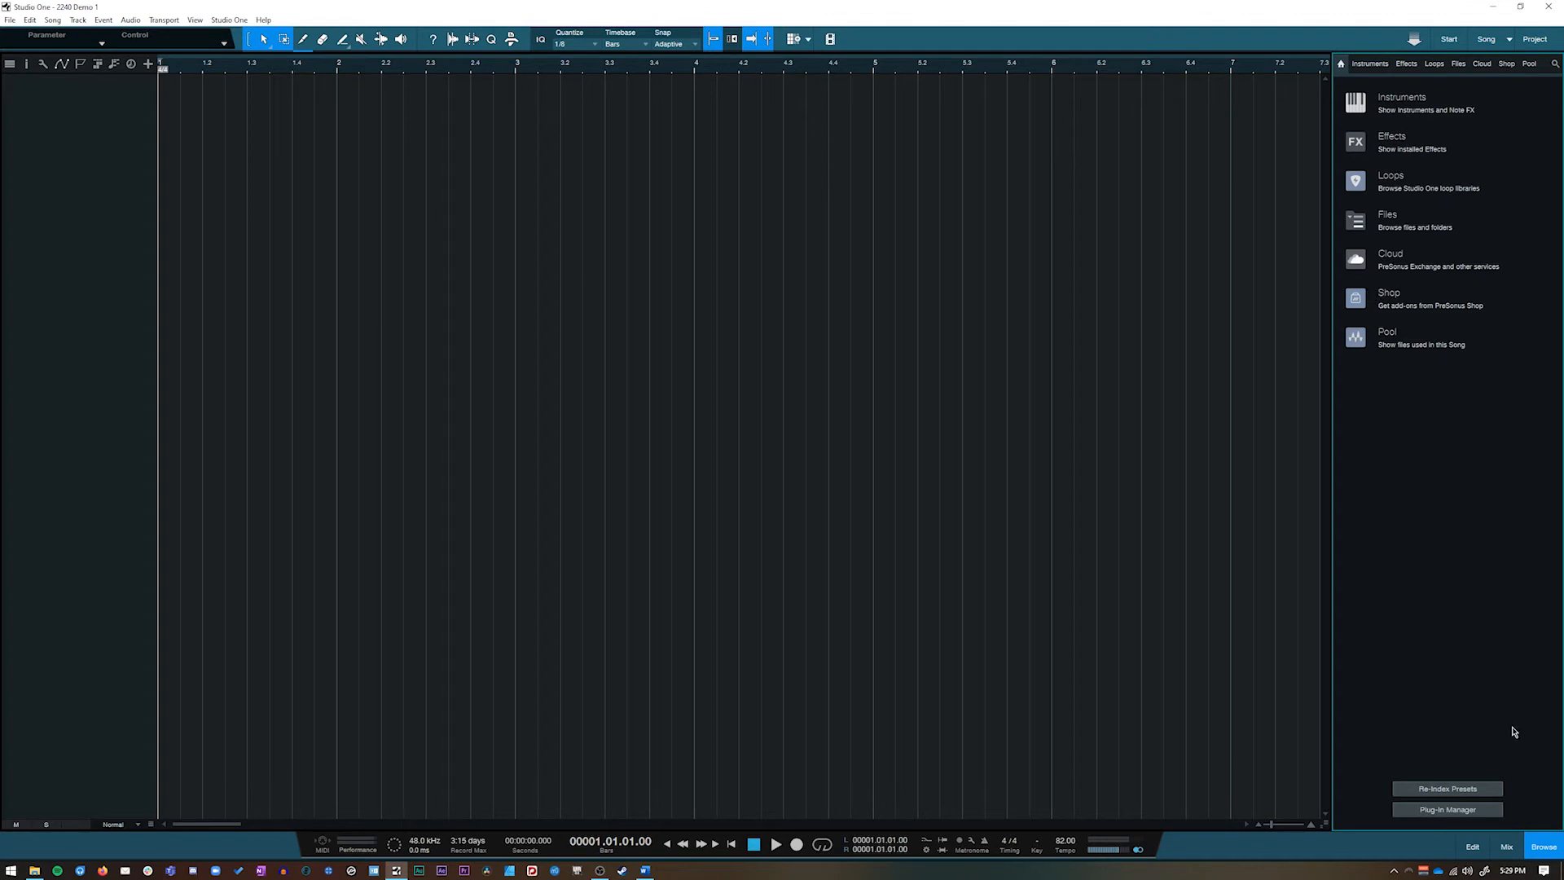
{"action": "left_click", "coordinate": [1552, 852]}
{"action": "left_click", "coordinate": [1552, 851]}
Step: Look through the browser's Instruments, Effects, Loops, Files, Cloud and Shop categories
{"action": "left_click", "coordinate": [1370, 64]}
{"action": "left_click", "coordinate": [1407, 63]}
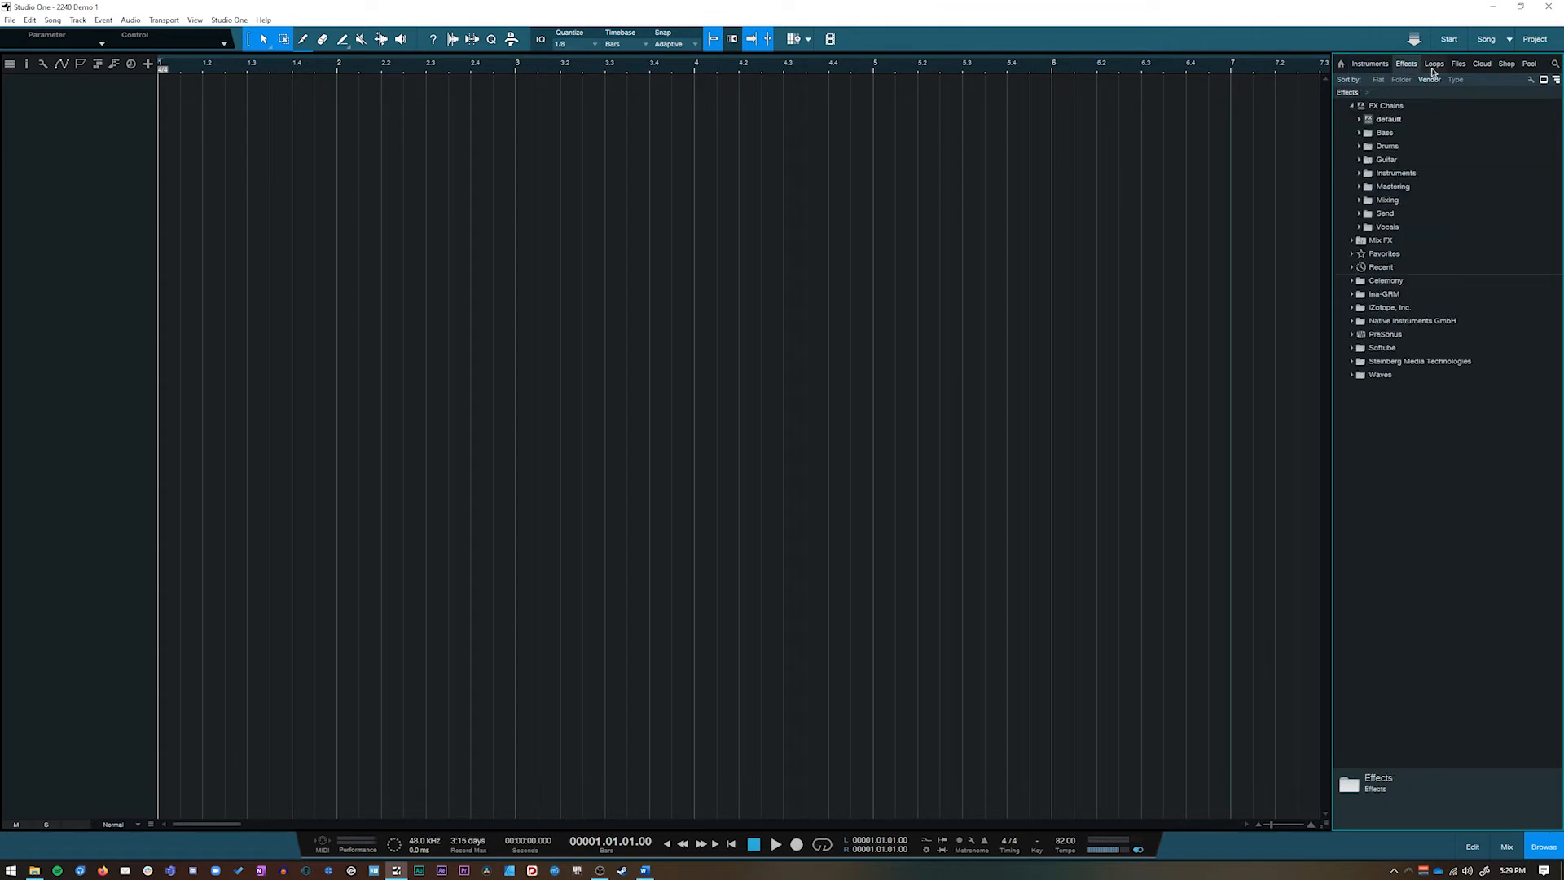
{"action": "left_click", "coordinate": [1435, 65]}
{"action": "left_click", "coordinate": [1458, 65]}
{"action": "left_click", "coordinate": [1482, 64]}
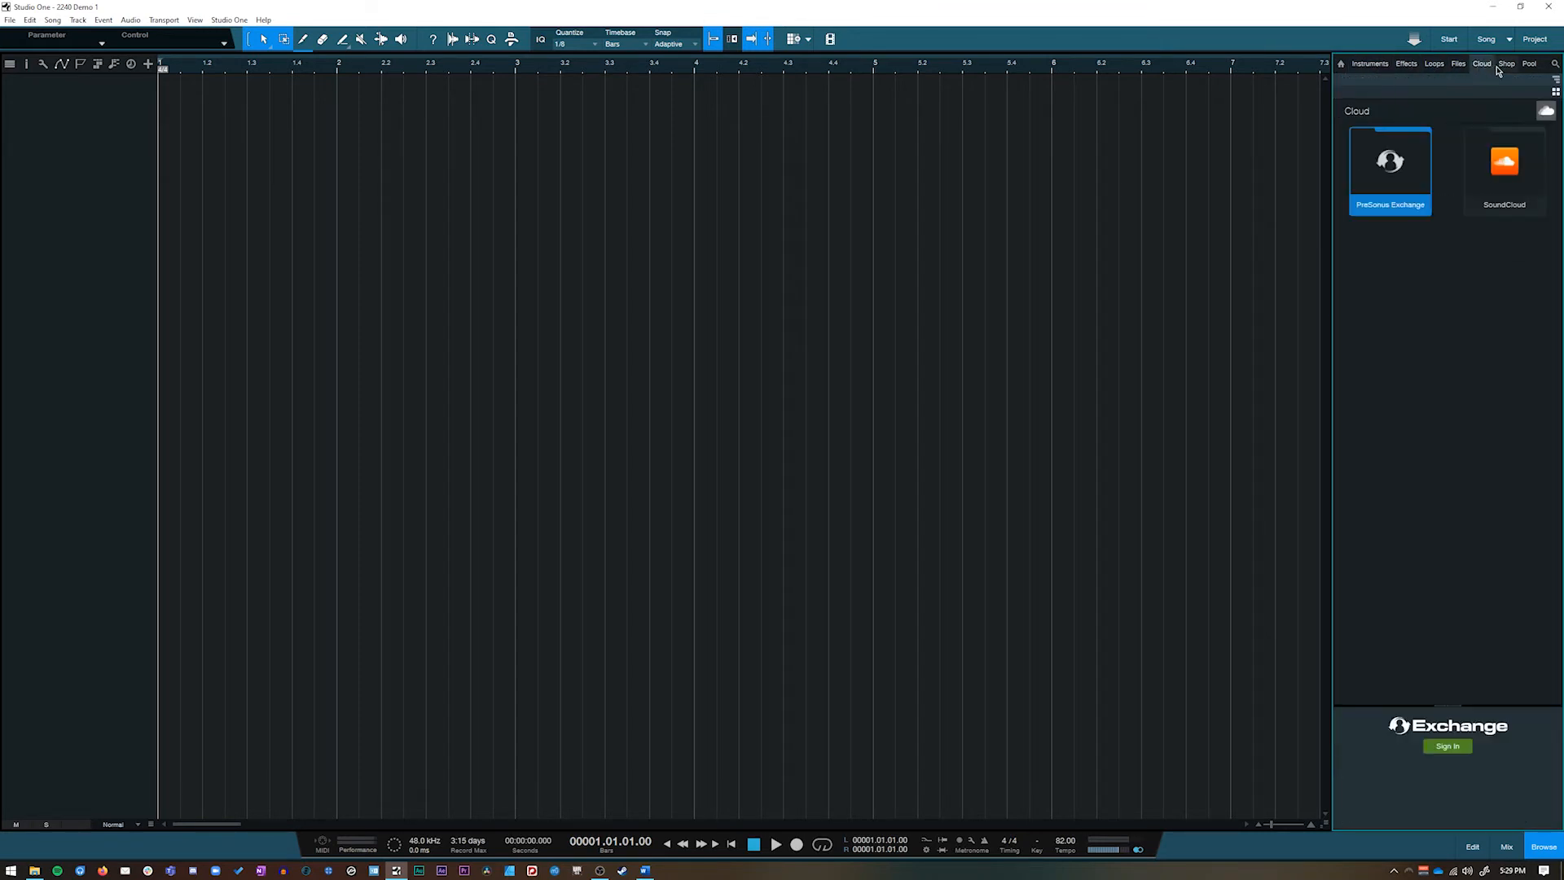
{"action": "left_click", "coordinate": [1507, 64]}
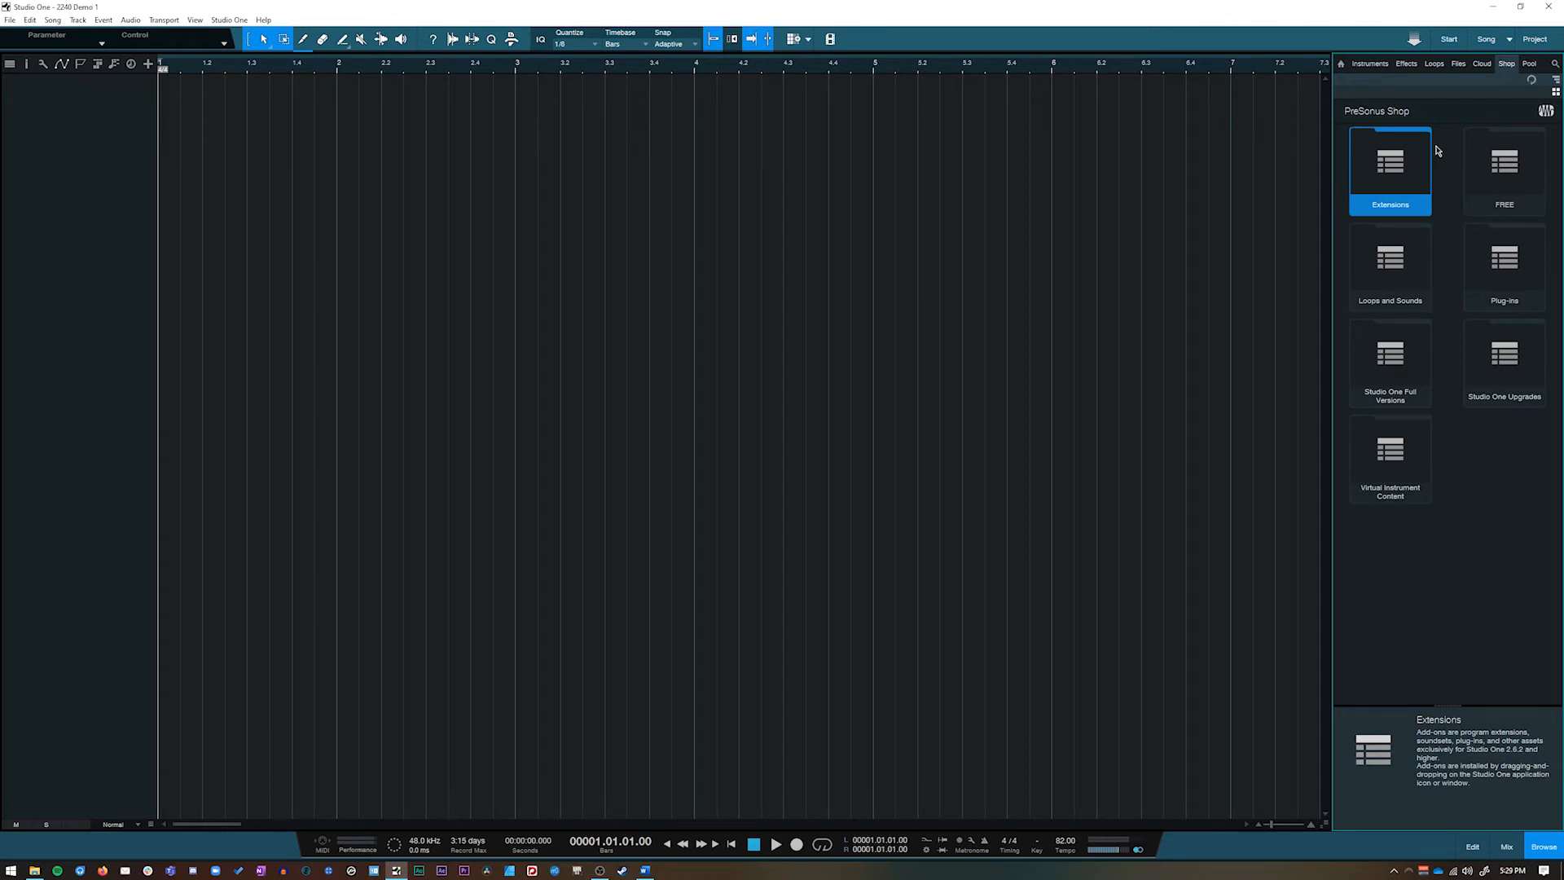
Step: Add PreSonus's Mai Tai synth from the Instruments browser to the arrangement as a new instrument track
{"action": "left_click", "coordinate": [1359, 66]}
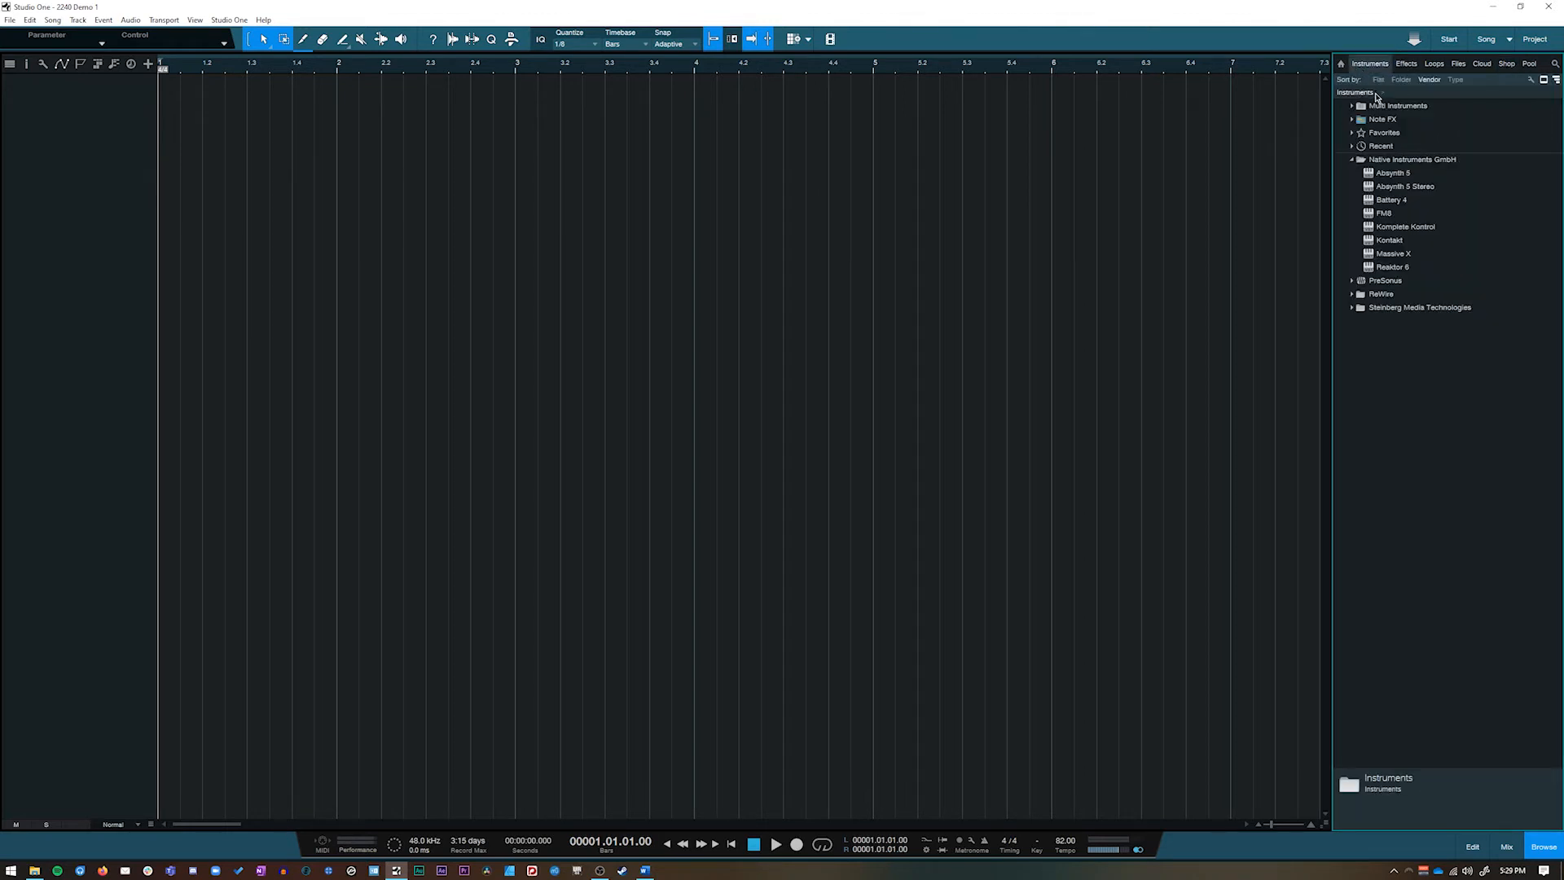
{"action": "left_click", "coordinate": [1353, 160]}
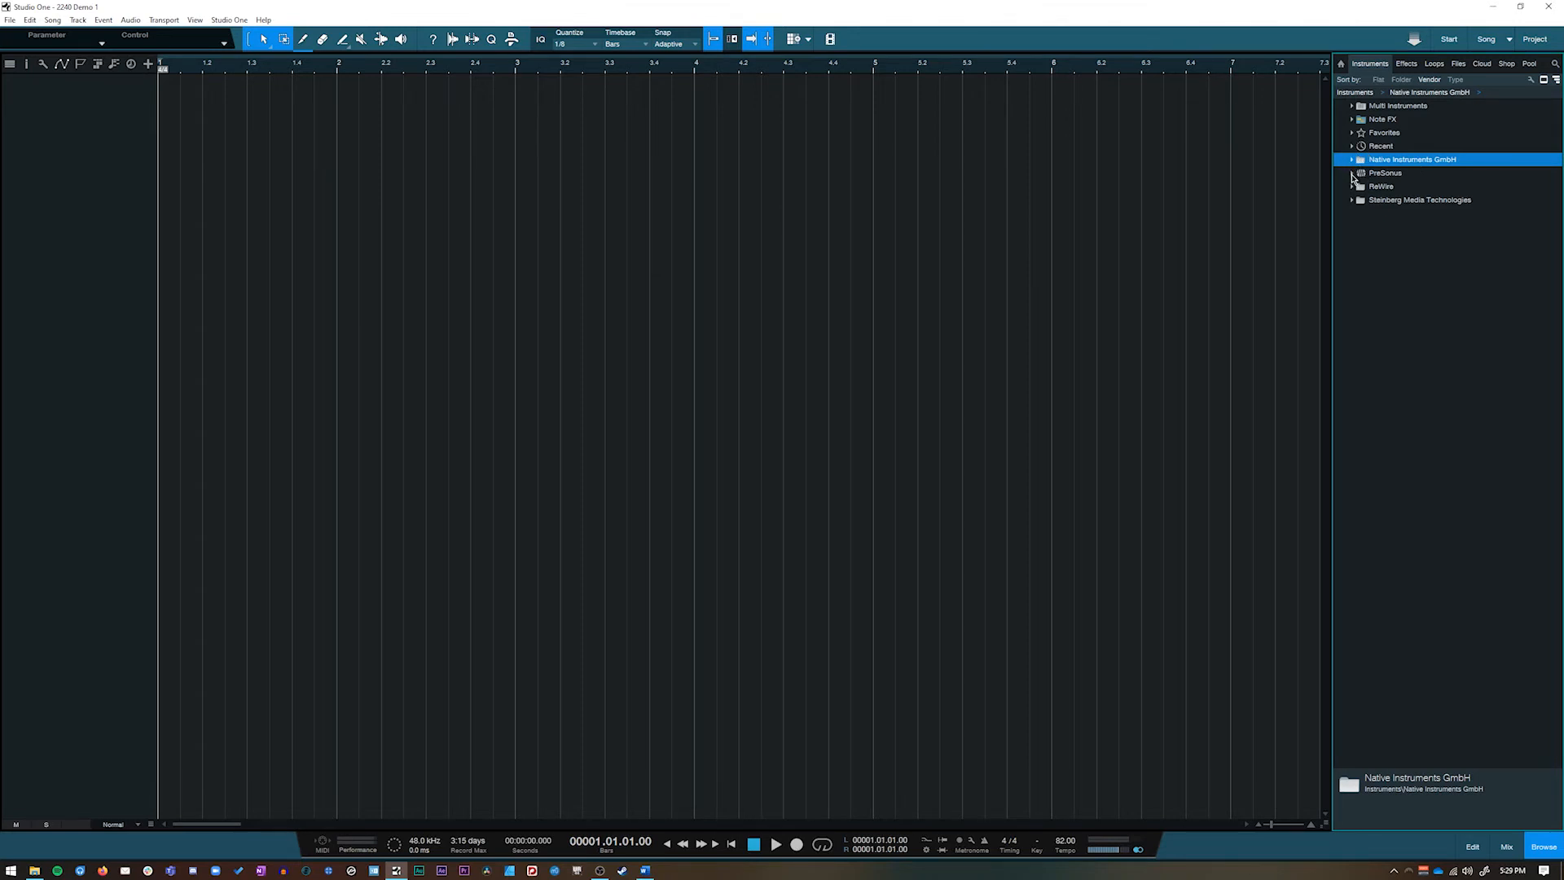
{"action": "left_click", "coordinate": [1353, 174]}
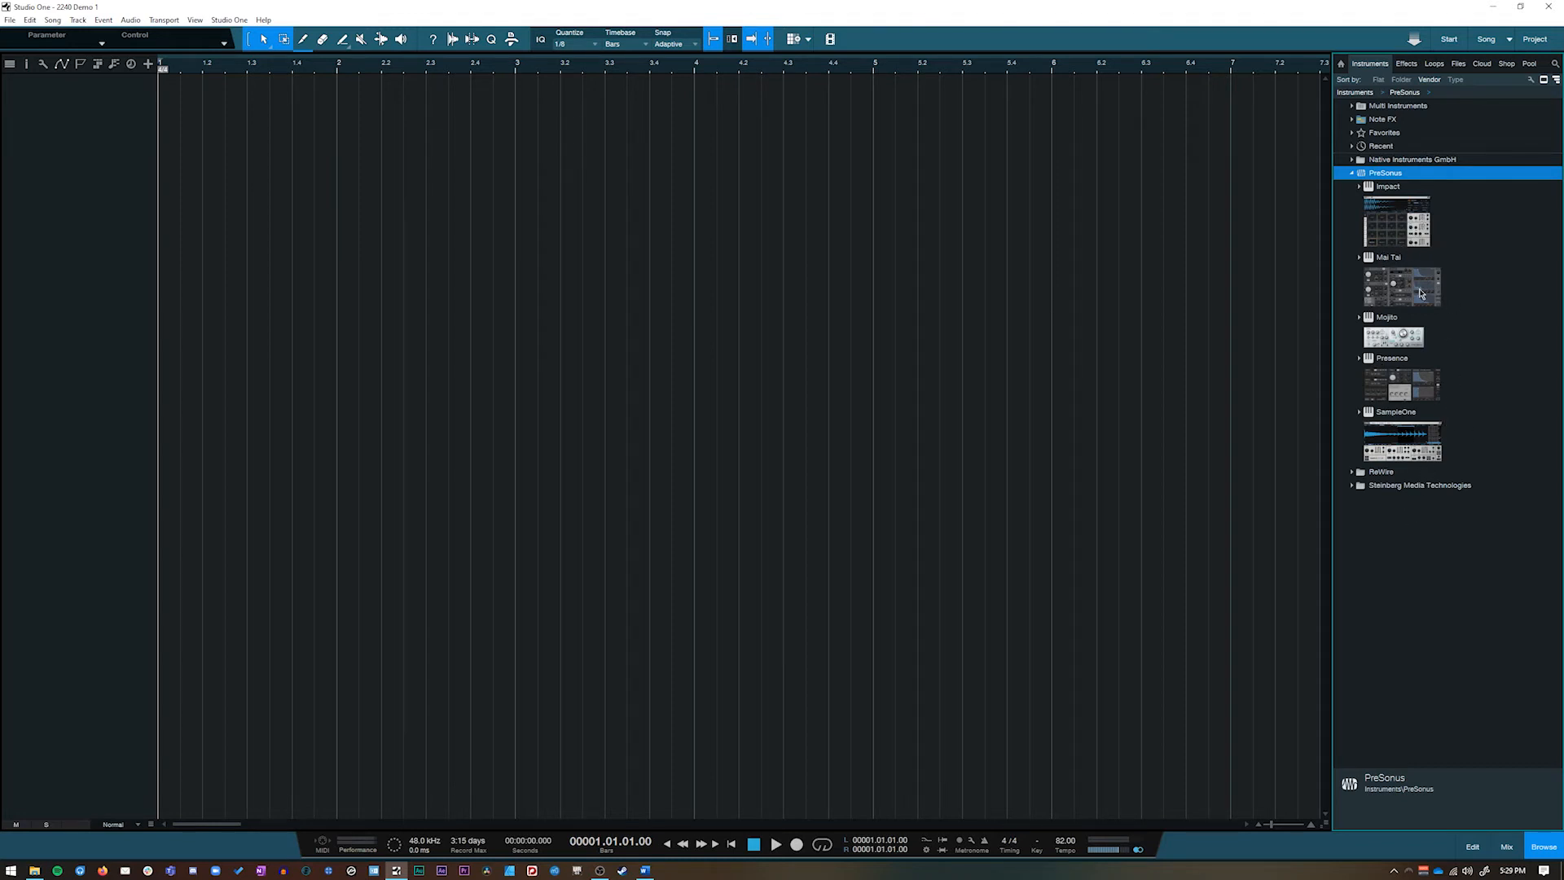
{"action": "double_click", "coordinate": [1398, 297]}
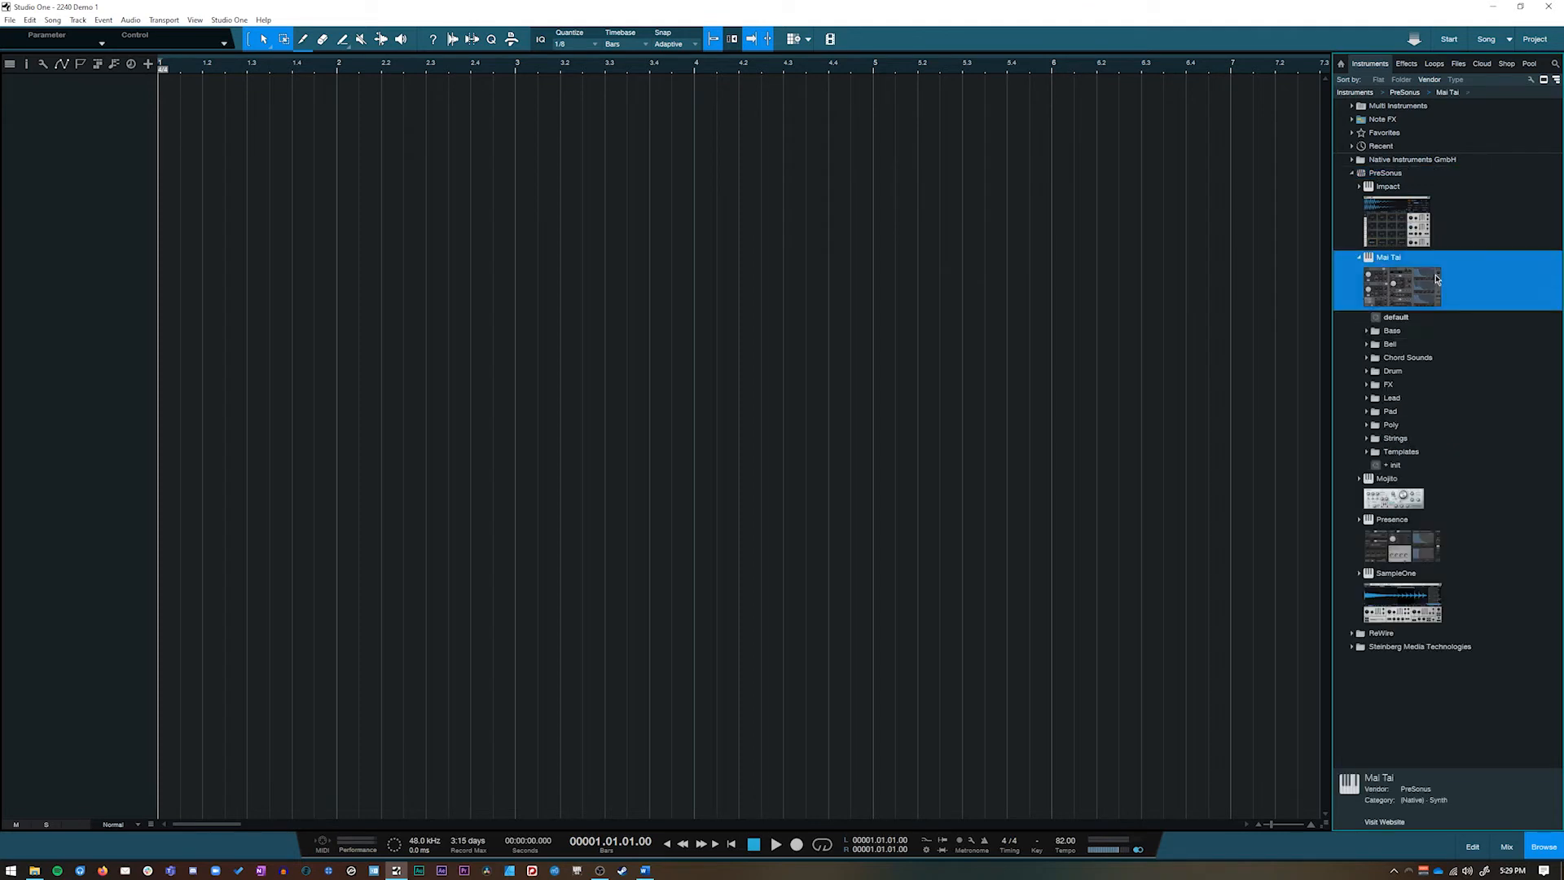
{"action": "left_click", "coordinate": [1361, 260]}
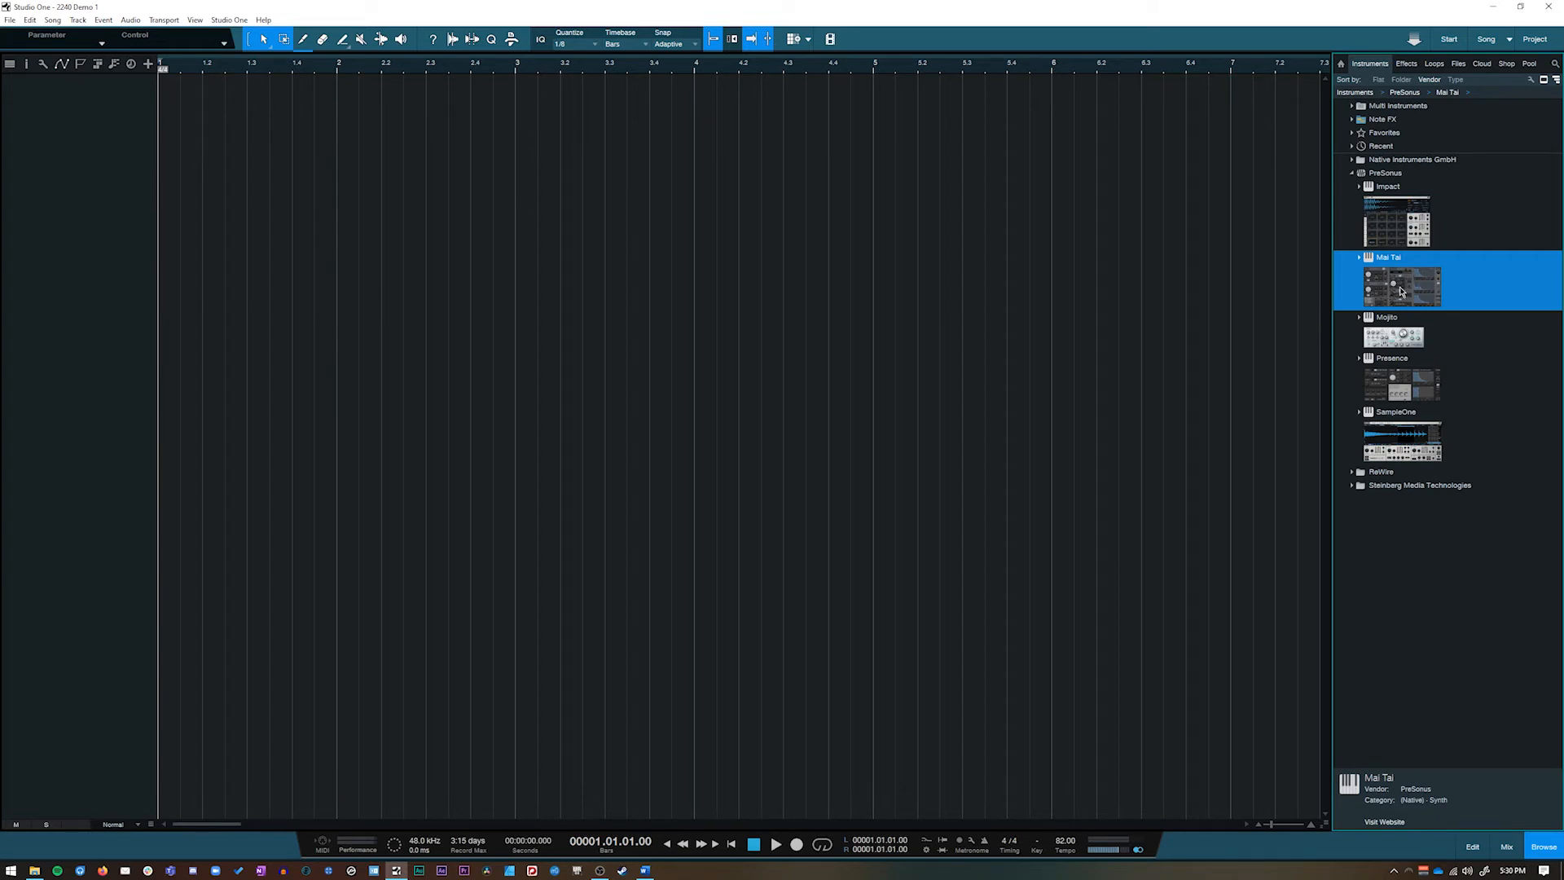
{"action": "left_click_drag", "start_coordinate": [1390, 297], "coordinate": [194, 117]}
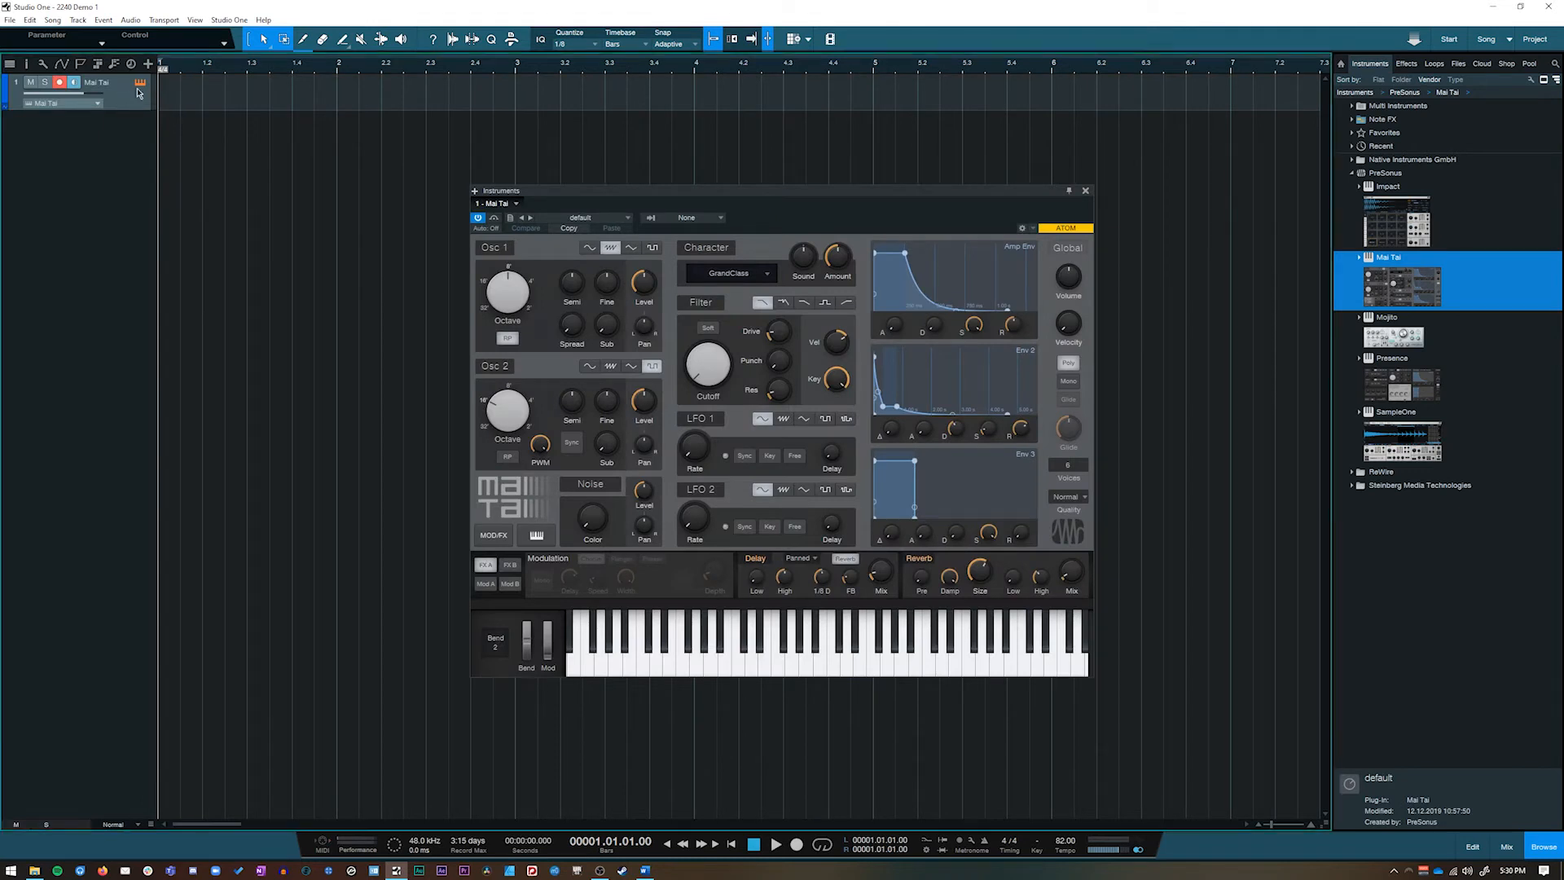
Step: Audition several notes on Mai Tai's on-screen keyboard, reposition its window, and close it
{"action": "left_click_drag", "start_coordinate": [686, 192], "coordinate": [587, 126]}
{"action": "left_click", "coordinate": [708, 598]}
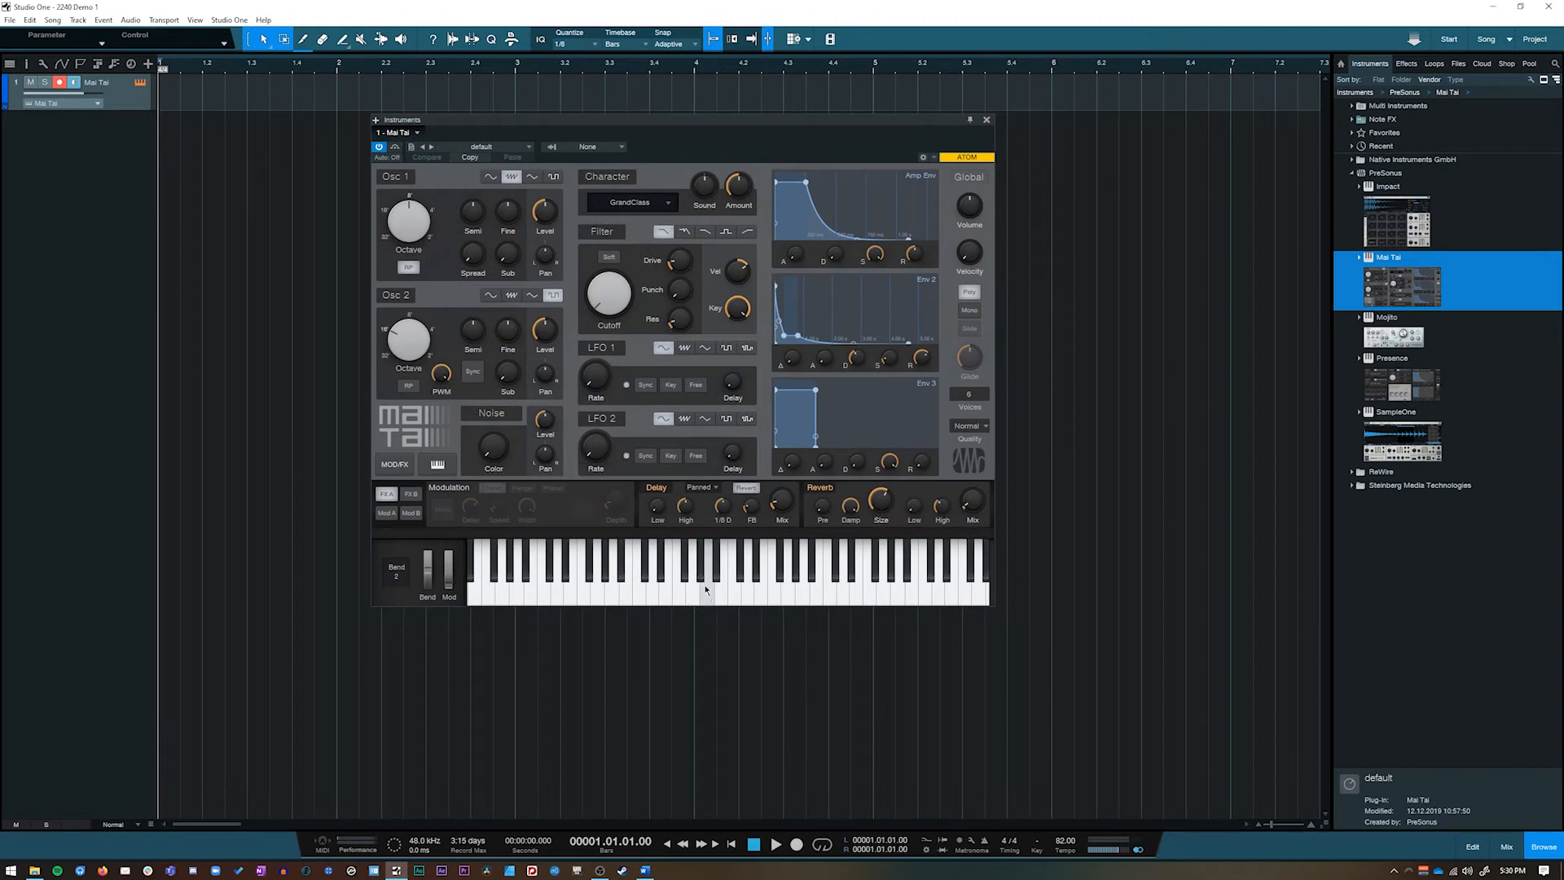
{"action": "left_click", "coordinate": [737, 602]}
{"action": "left_click_drag", "start_coordinate": [741, 580], "coordinate": [697, 593]}
{"action": "left_click_drag", "start_coordinate": [646, 126], "coordinate": [722, 92]}
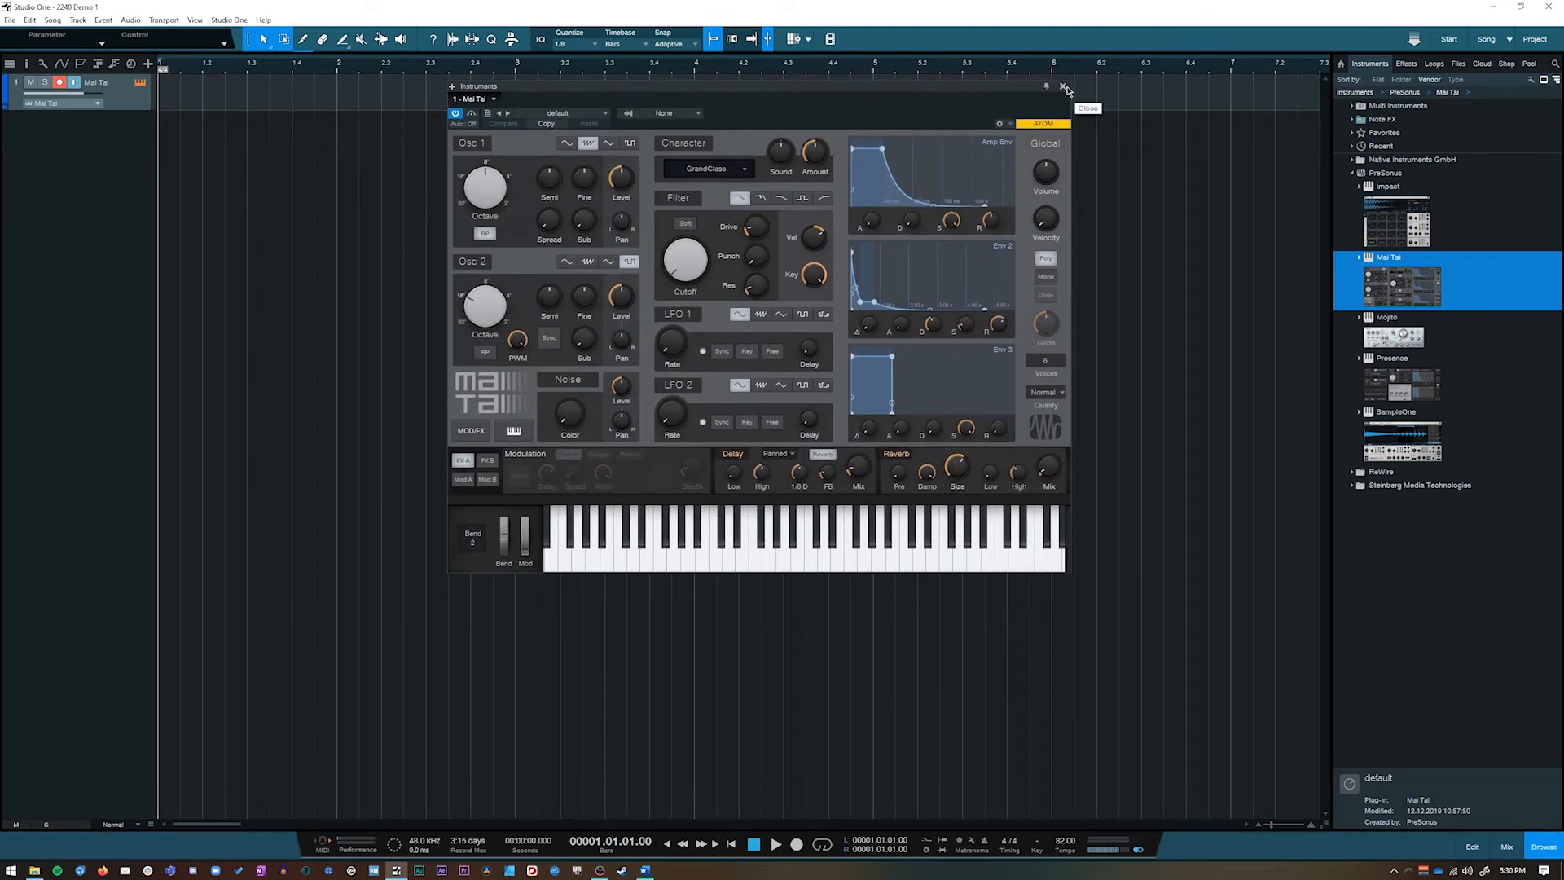
{"action": "left_click", "coordinate": [1063, 87]}
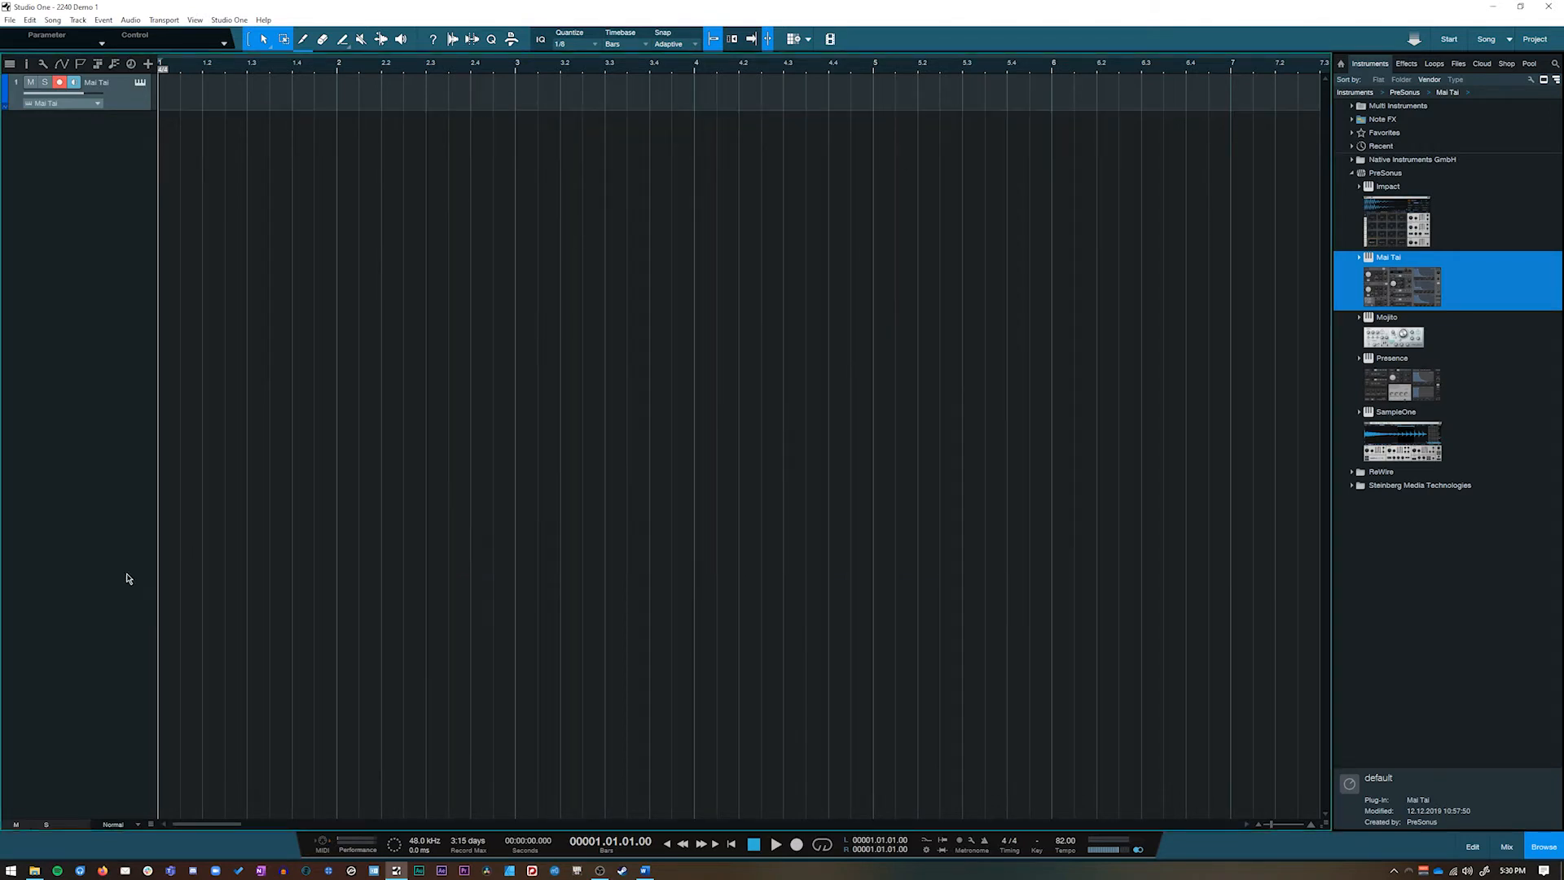
Step: Import the L. FERRARI_03 audio file from the Downloads folder in File Explorer to the song's start on a new track below Mai Tai
{"action": "left_click", "coordinate": [35, 871]}
{"action": "left_click_drag", "start_coordinate": [515, 170], "coordinate": [855, 223]}
{"action": "left_click_drag", "start_coordinate": [607, 368], "coordinate": [198, 140]}
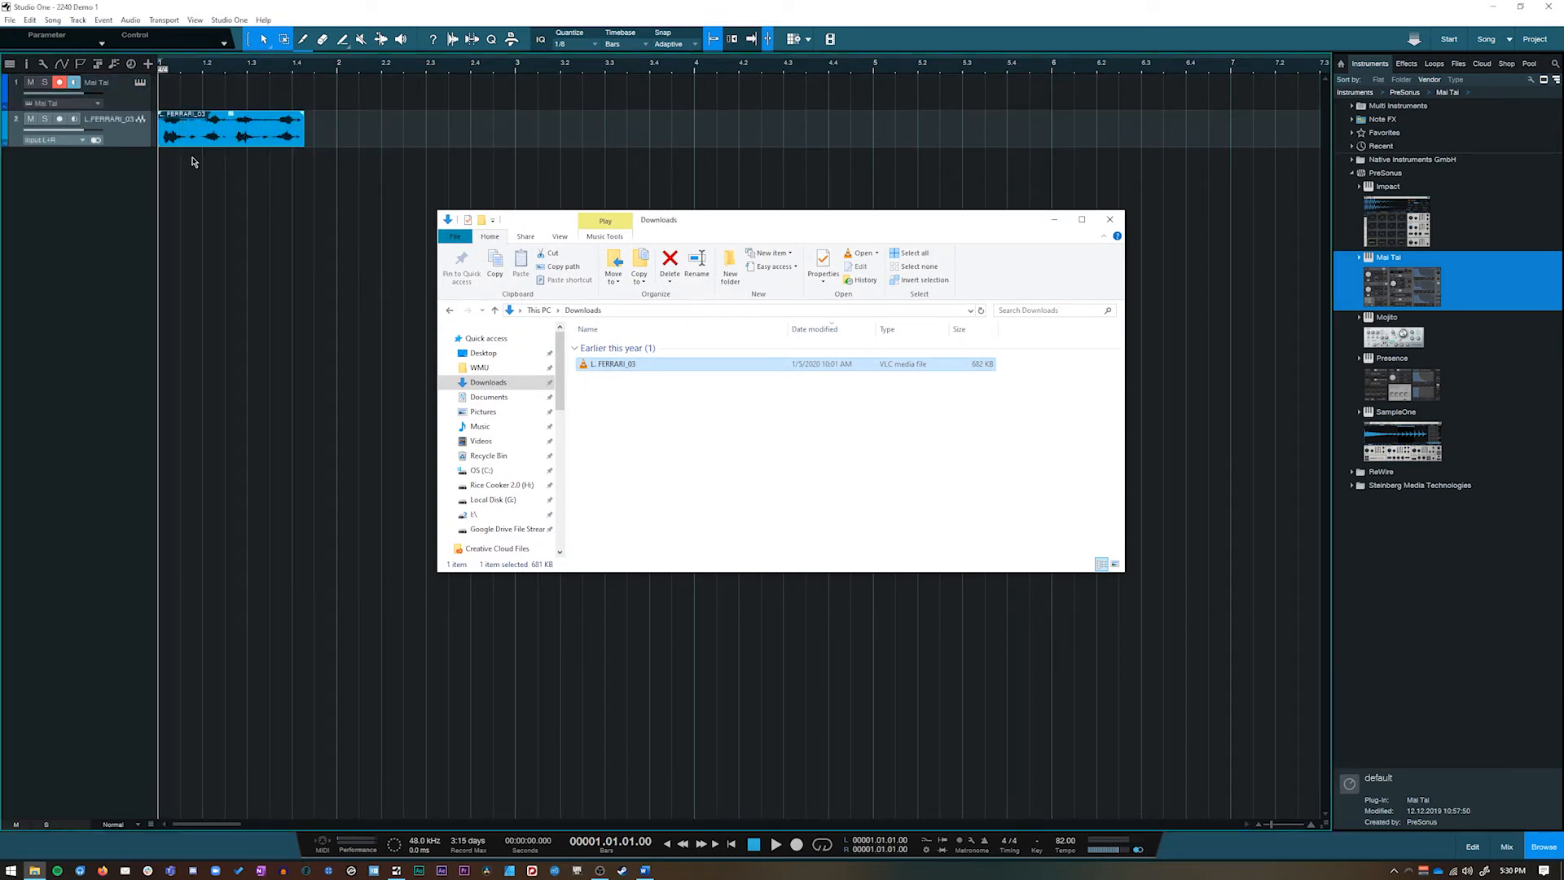
Step: Play back the imported audio clip, stop, select the Mai Tai track, and return the playhead to the song's start
{"action": "left_click", "coordinate": [193, 5]}
{"action": "key", "text": "space"}
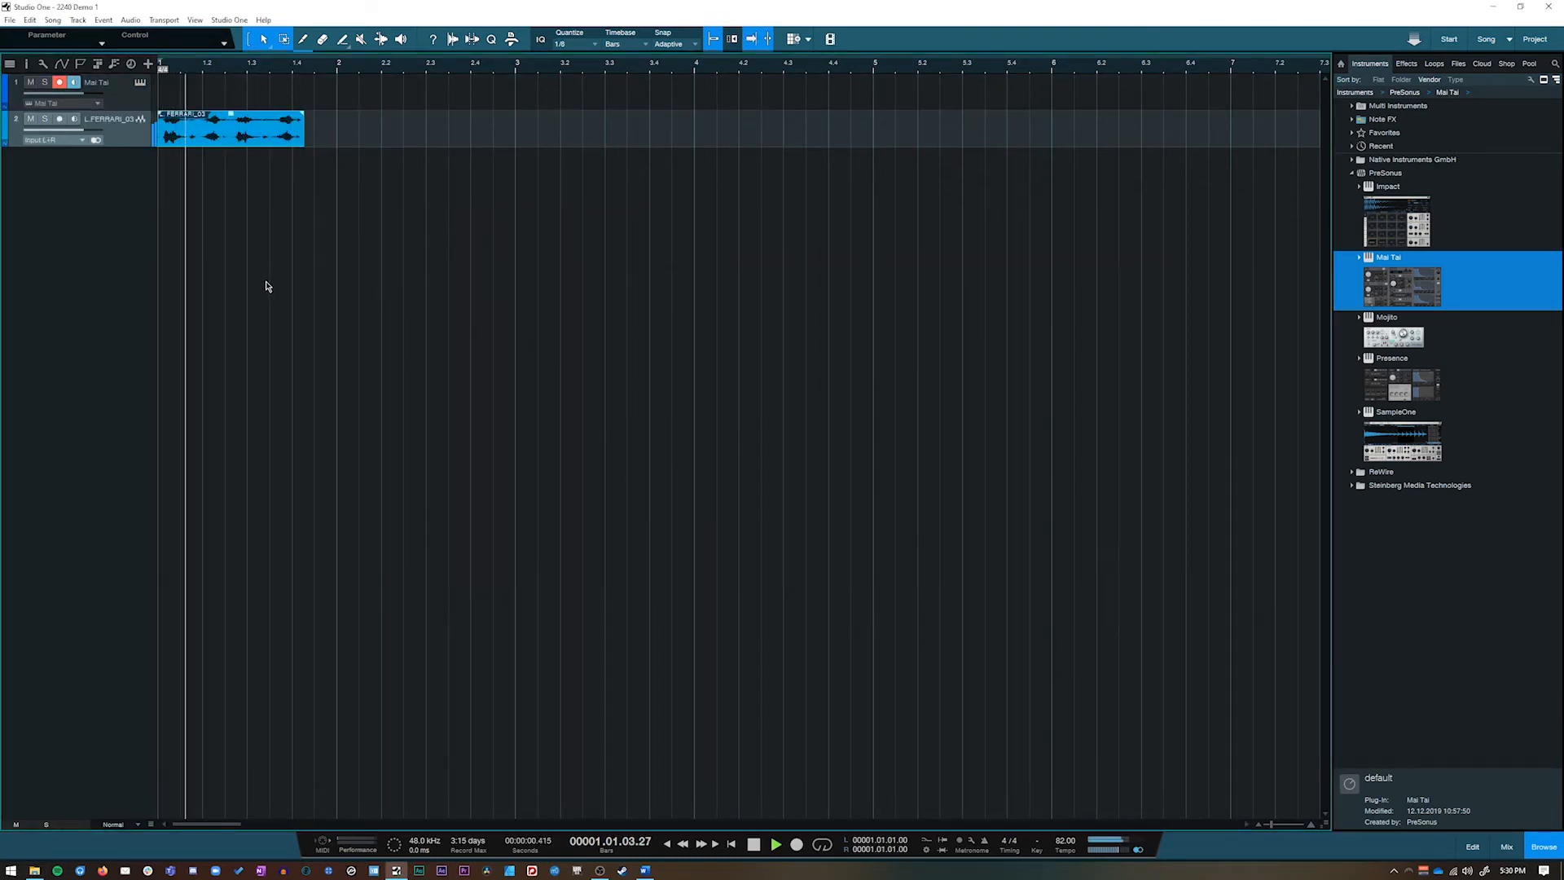
{"action": "key", "text": "space"}
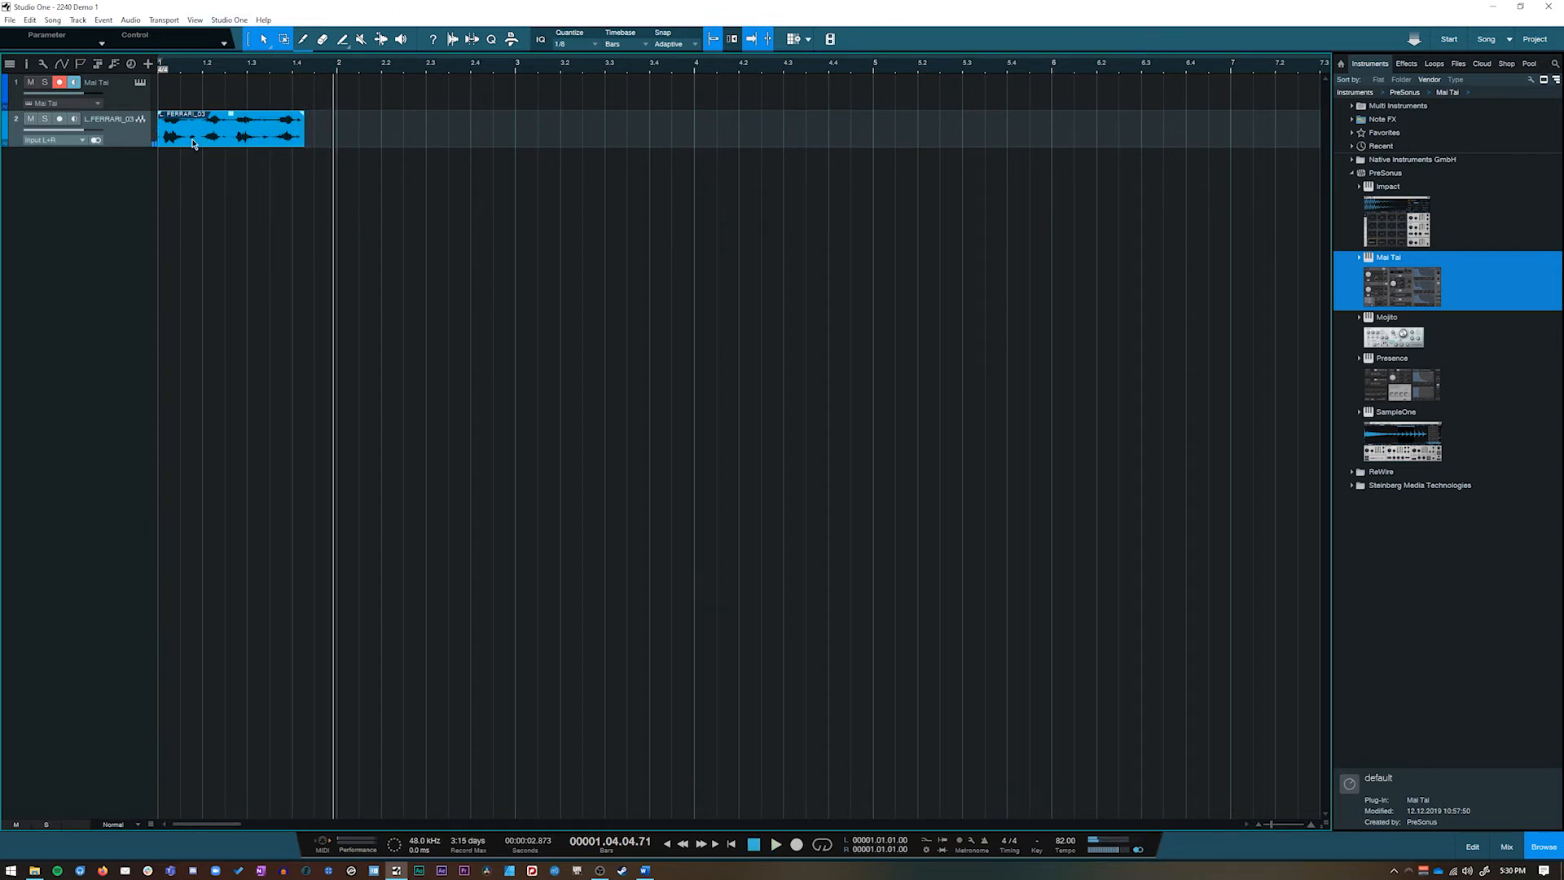
{"action": "left_click", "coordinate": [139, 90]}
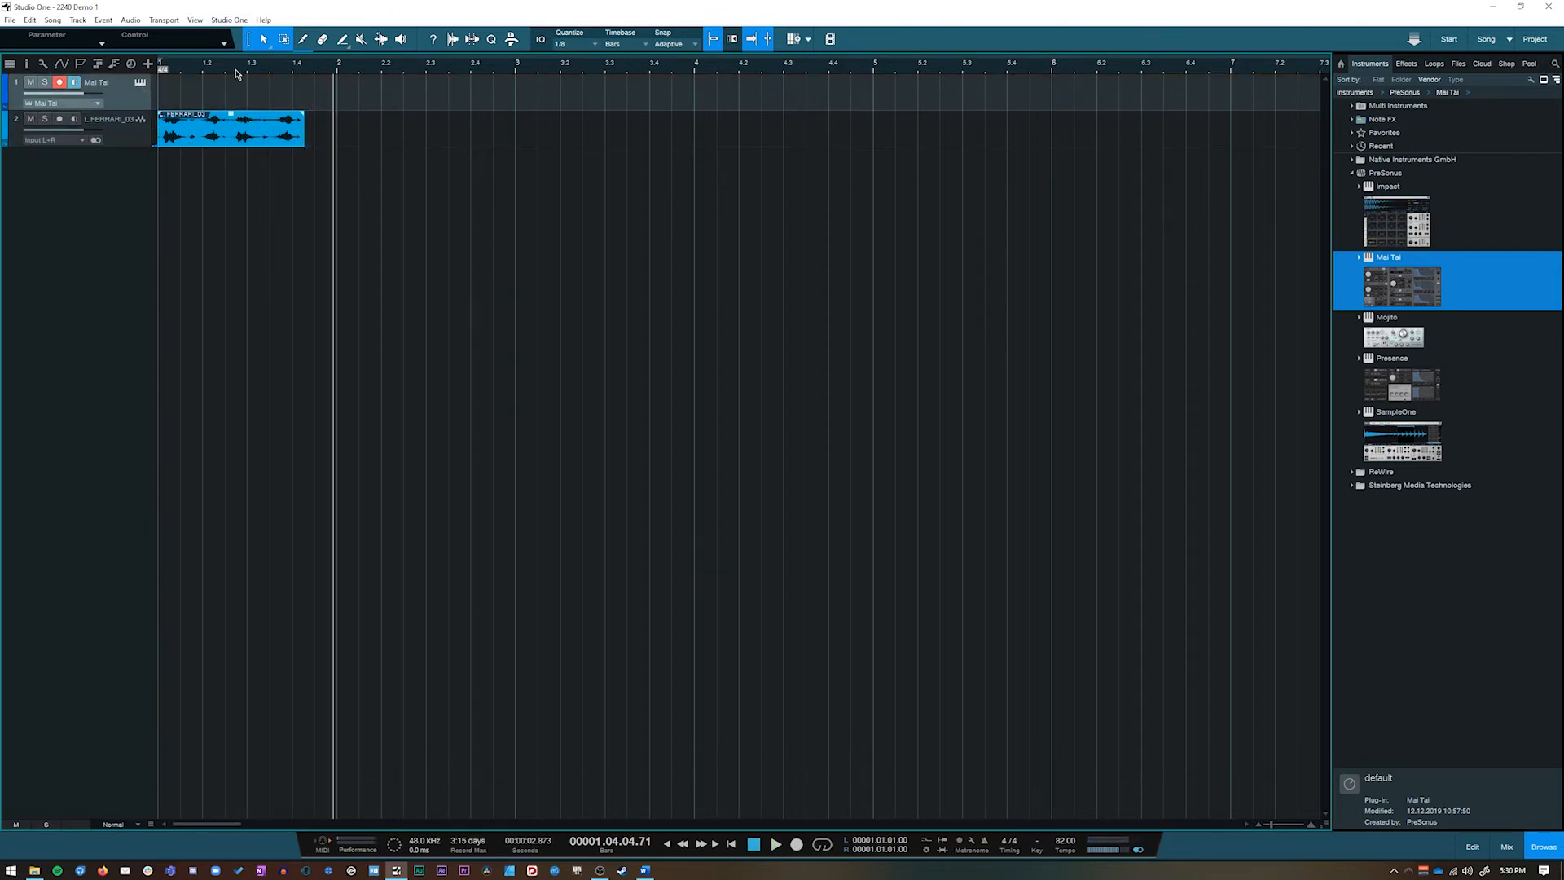
{"action": "key", "text": "Home"}
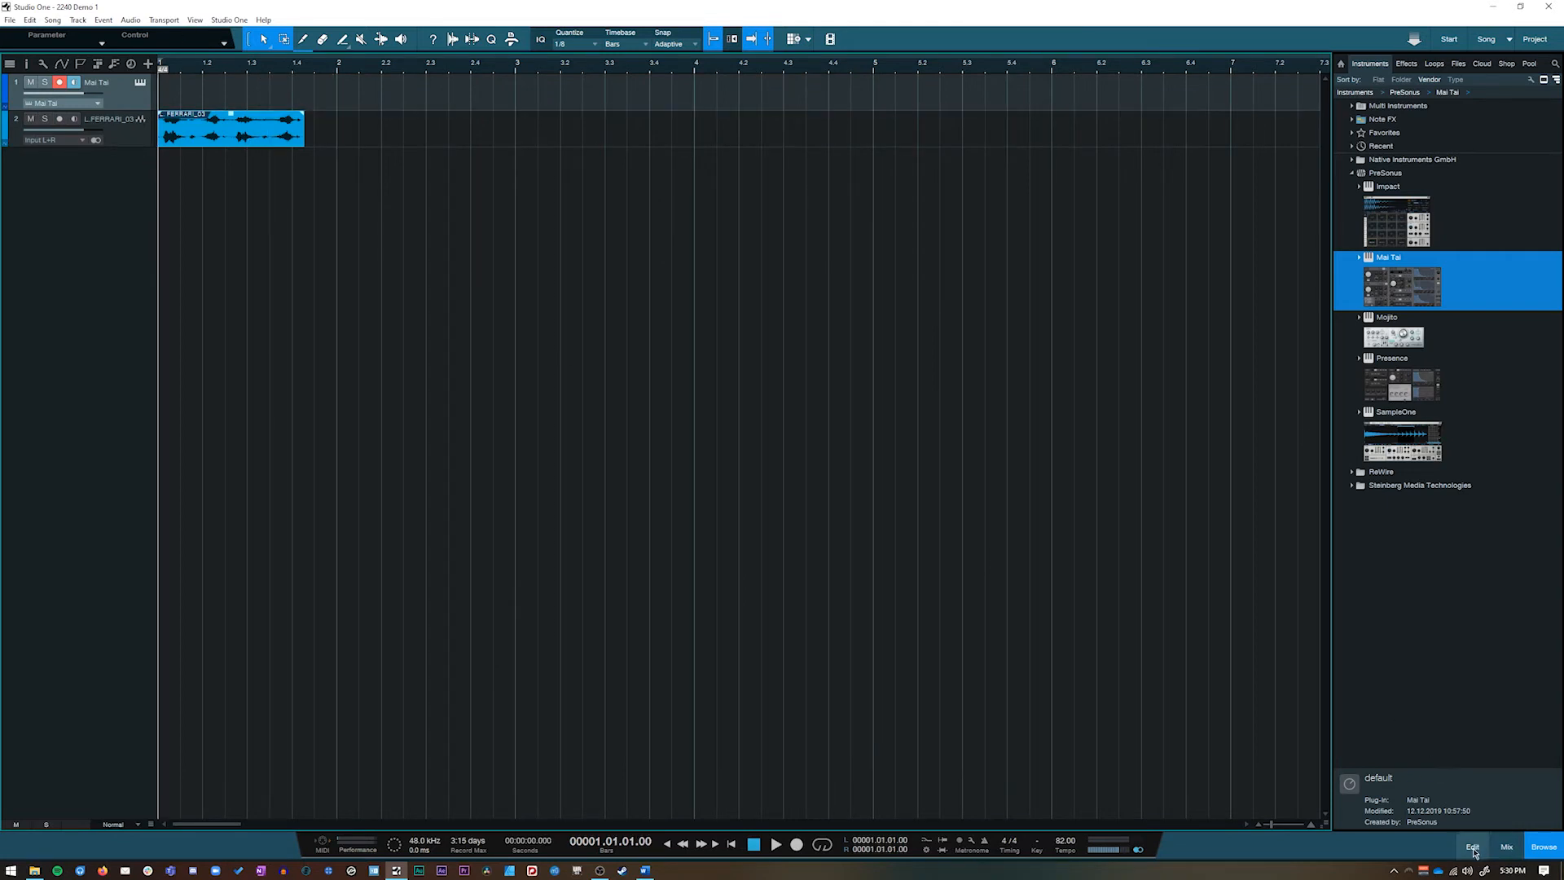
Step: Open the L. FERRARI_03 audio clip in the editor and enlarge the editor to about half the window's height
{"action": "left_click", "coordinate": [207, 137]}
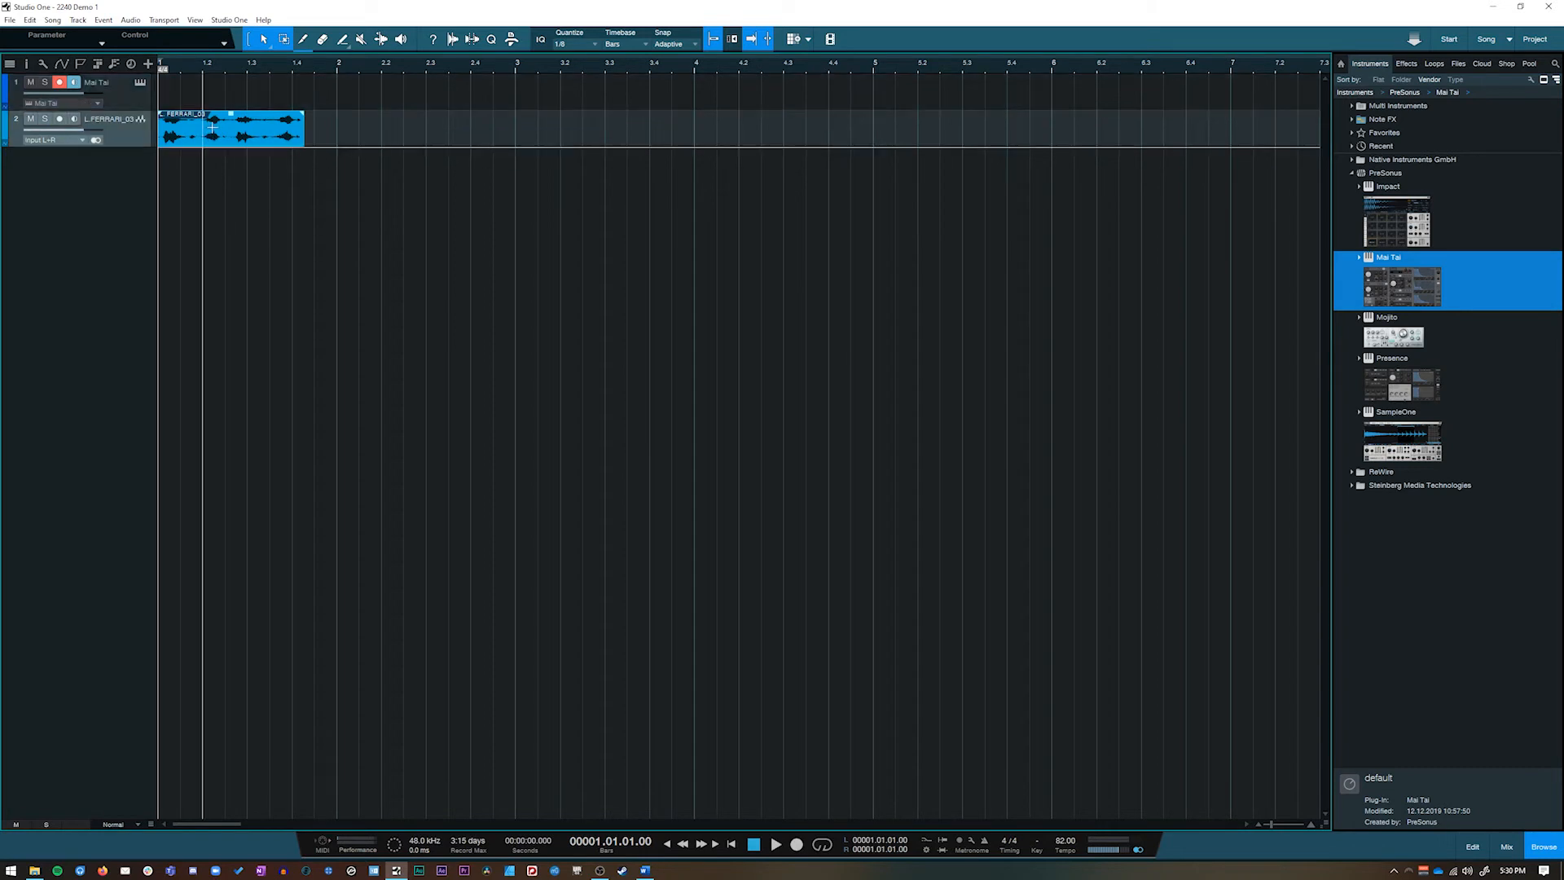
{"action": "left_click", "coordinate": [1473, 847]}
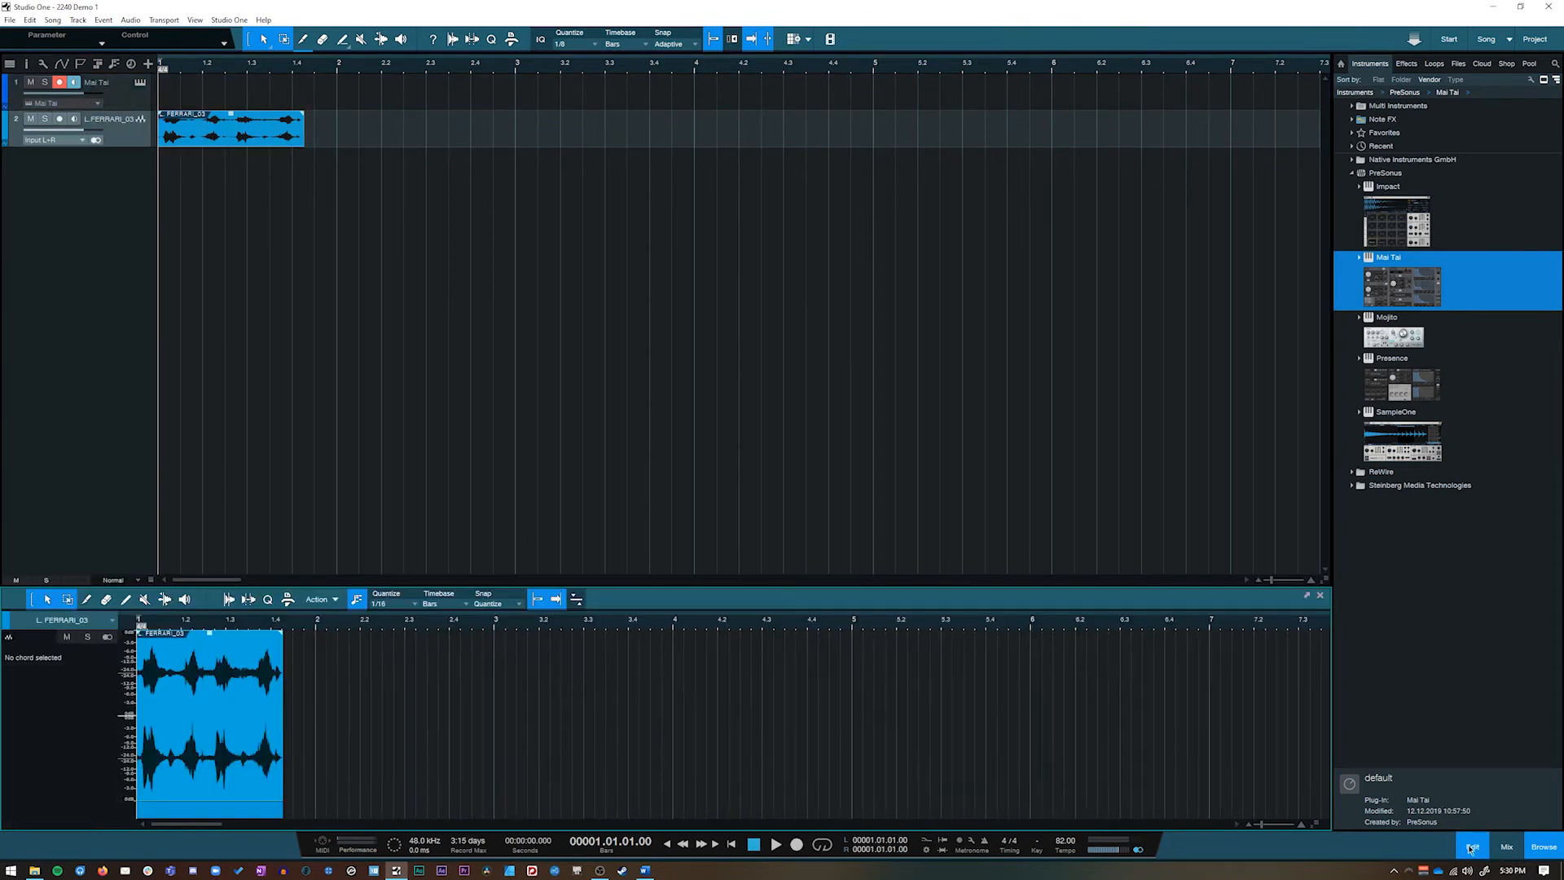
{"action": "left_click_drag", "start_coordinate": [460, 582], "coordinate": [457, 395]}
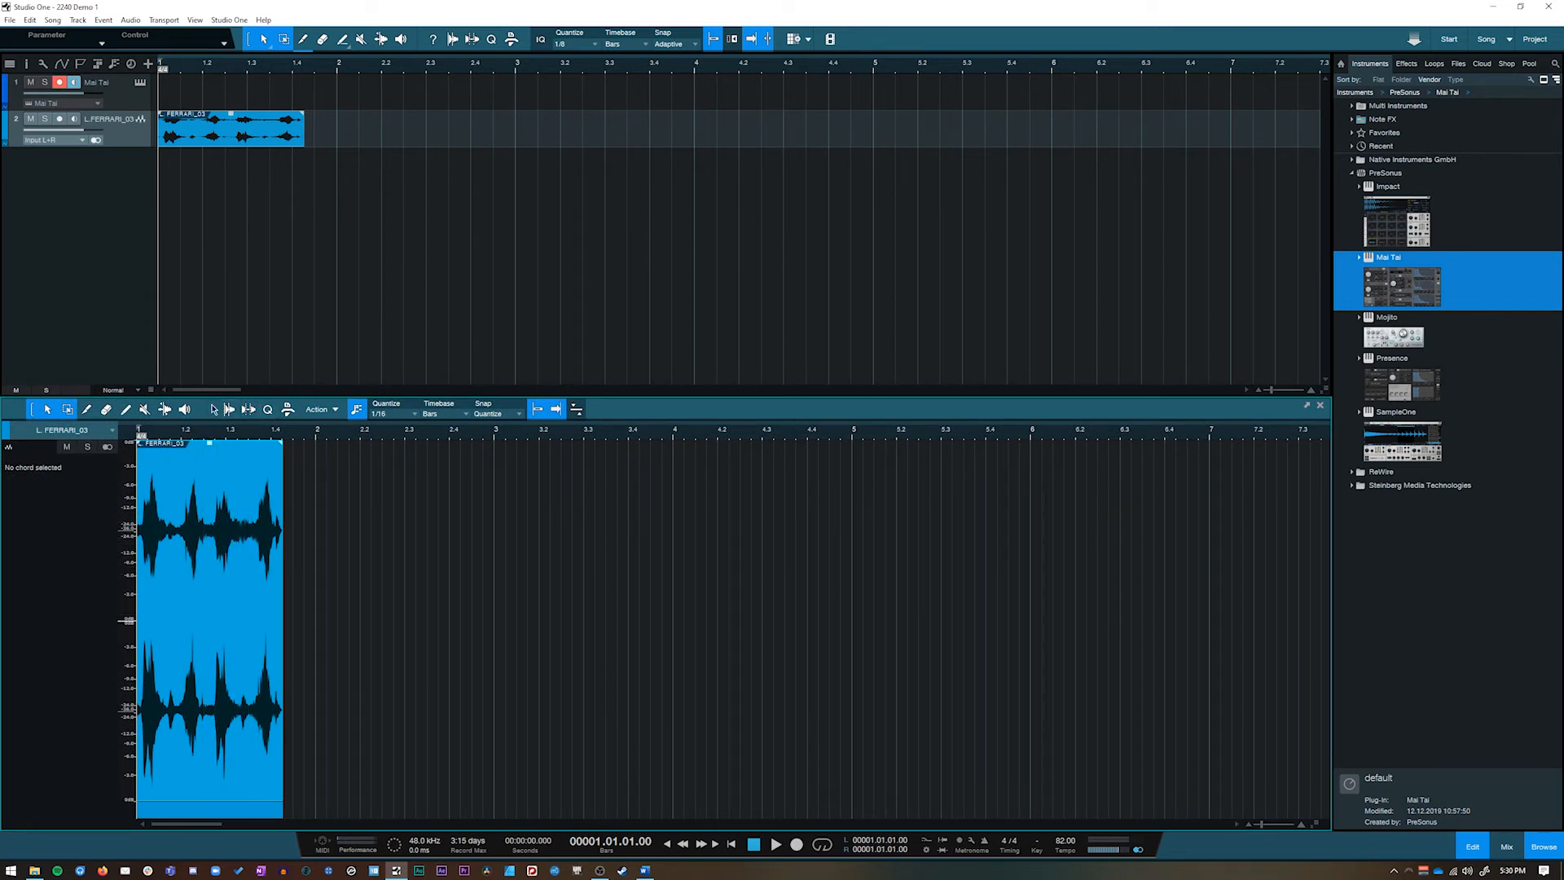
{"action": "left_click", "coordinate": [86, 409]}
{"action": "left_click", "coordinate": [215, 562]}
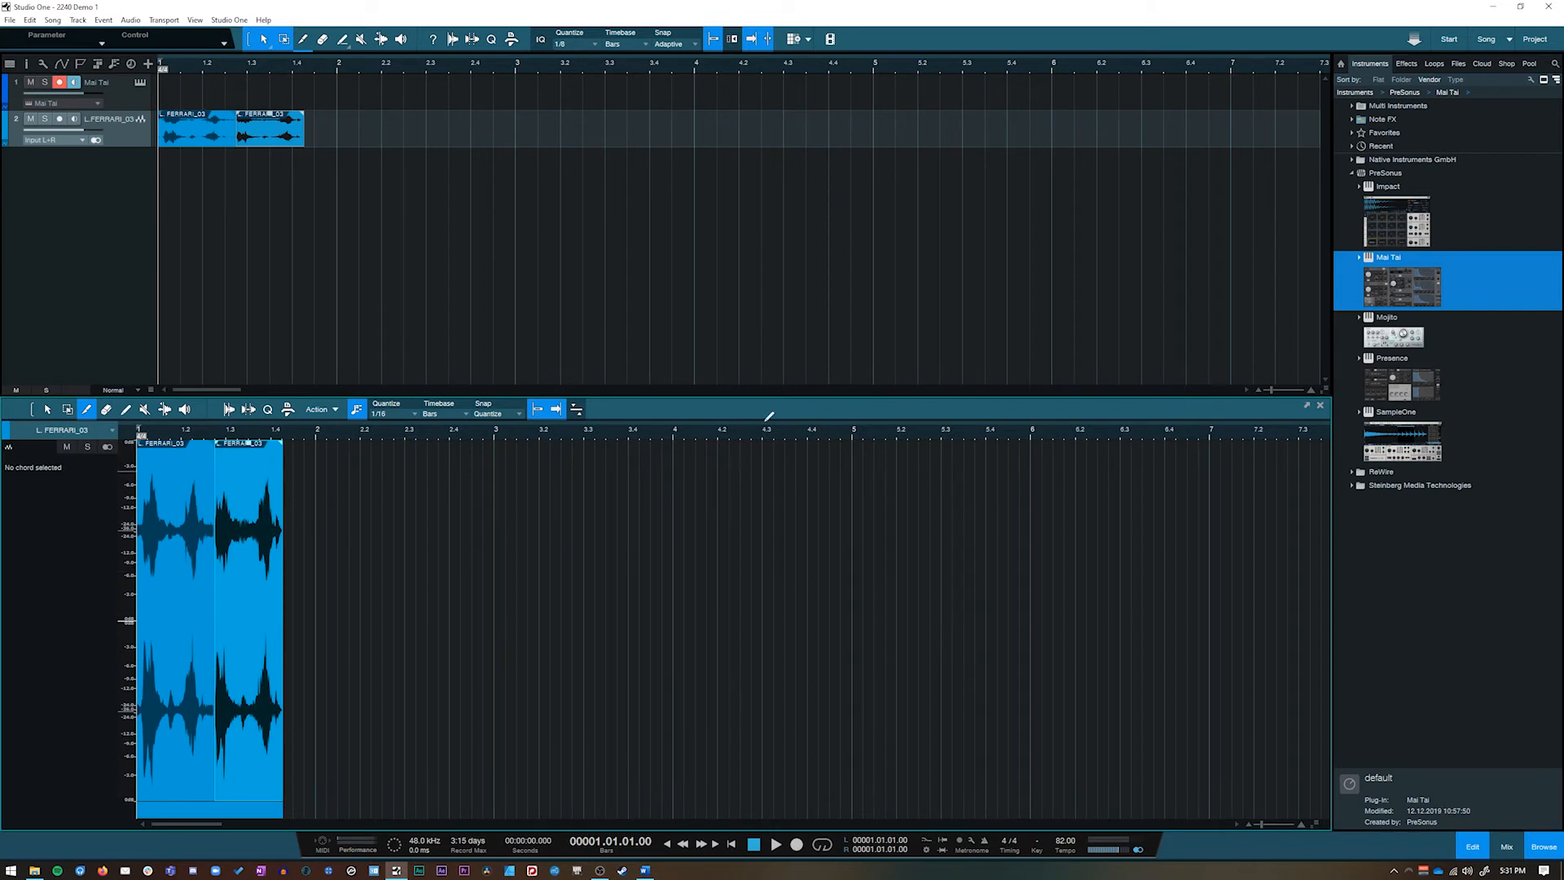
{"action": "left_click", "coordinate": [271, 137]}
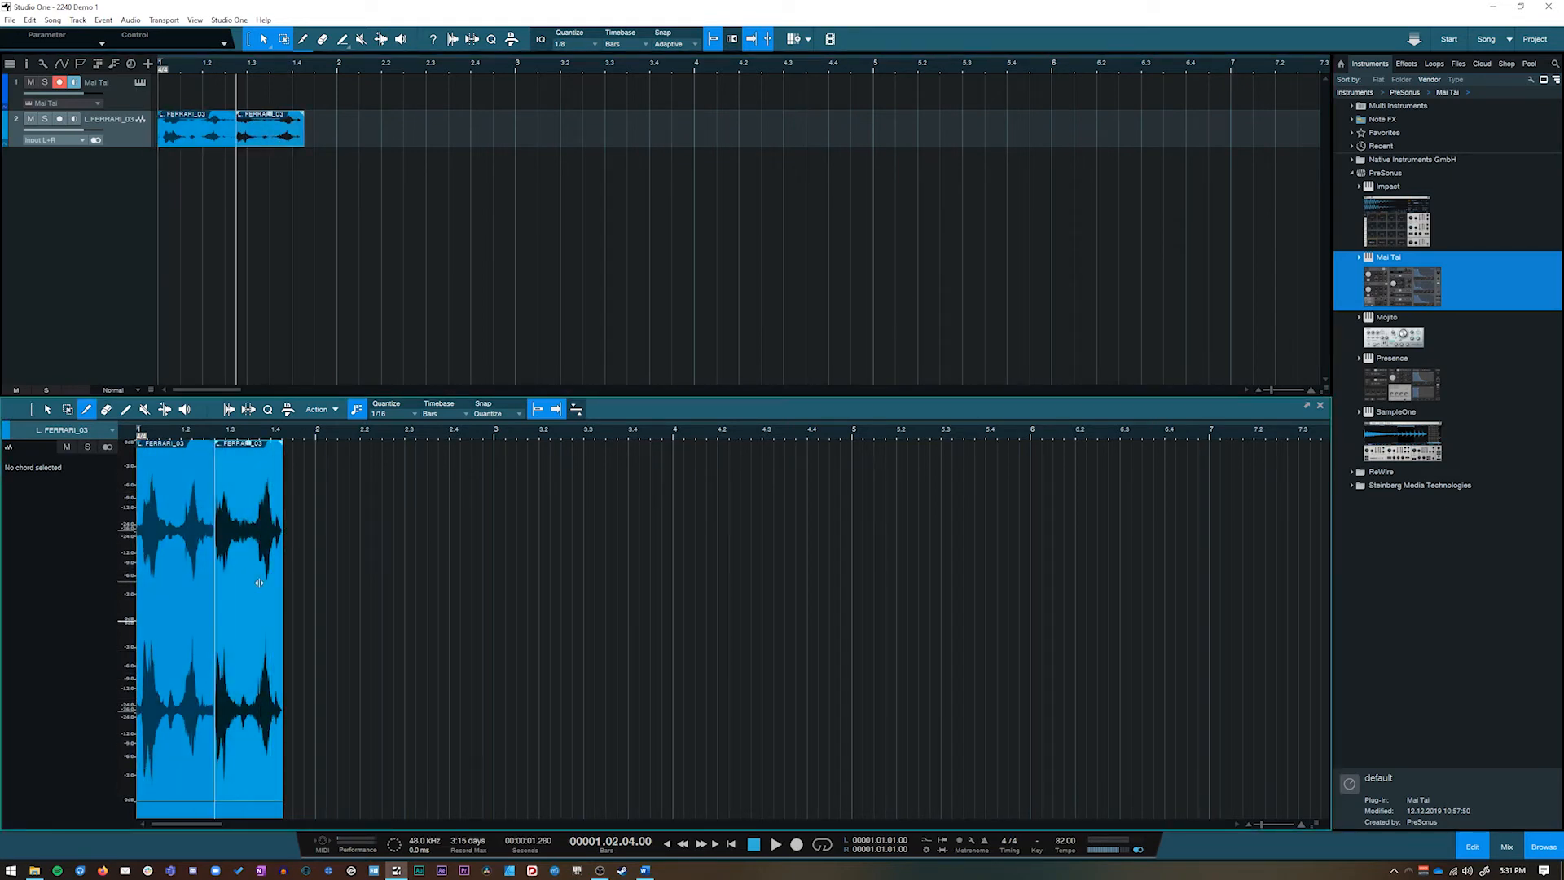
{"action": "scroll", "coordinate": [259, 582], "scroll_direction": "up", "scroll_amount": 10}
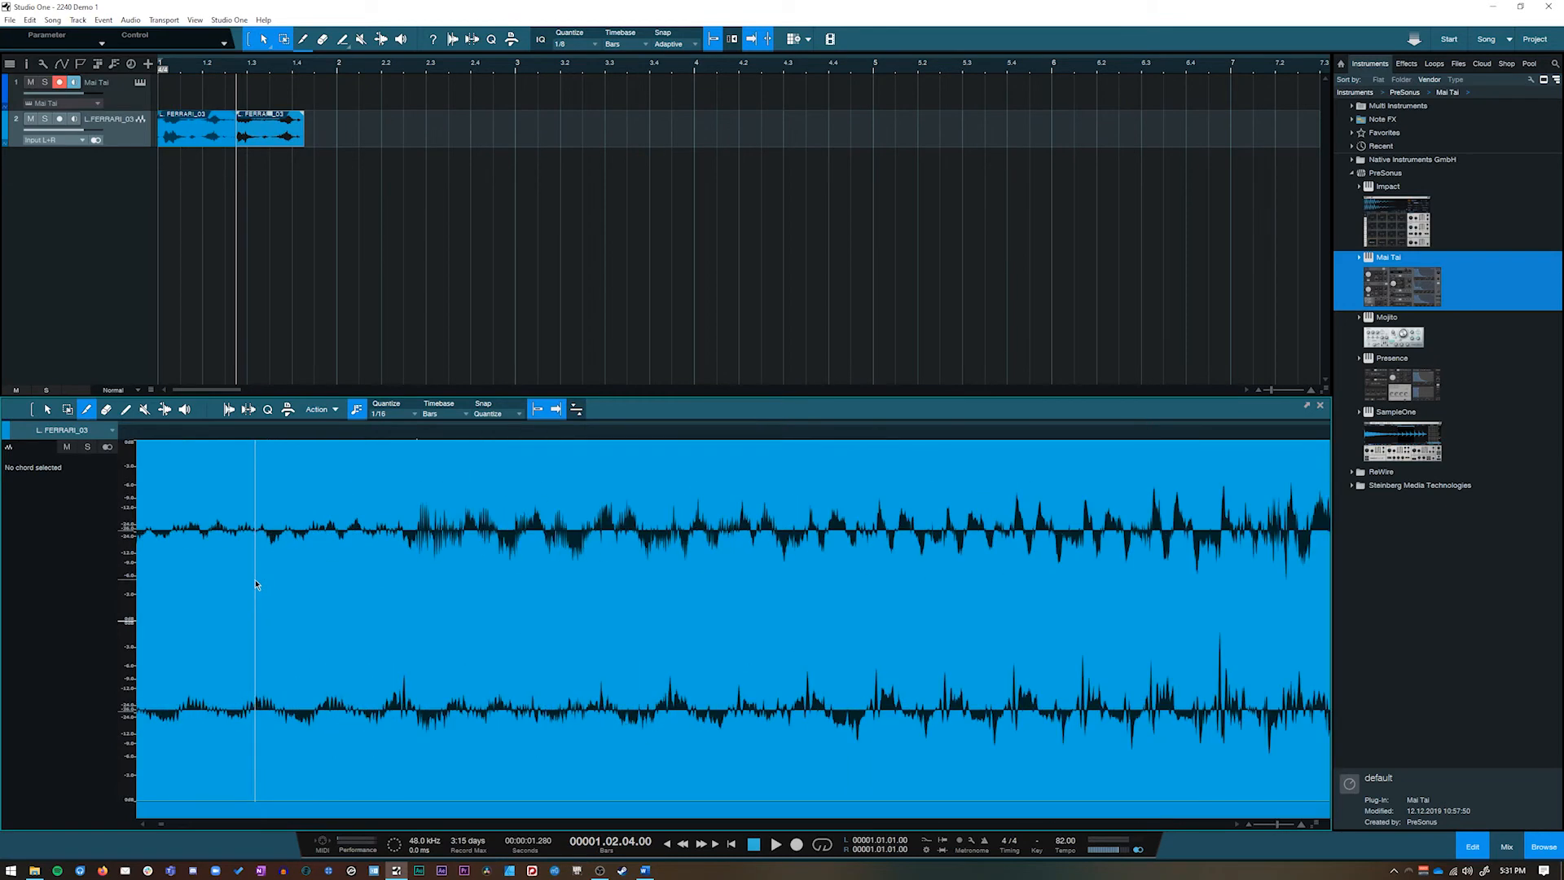
{"action": "scroll", "coordinate": [407, 593], "scroll_direction": "down", "scroll_amount": 8}
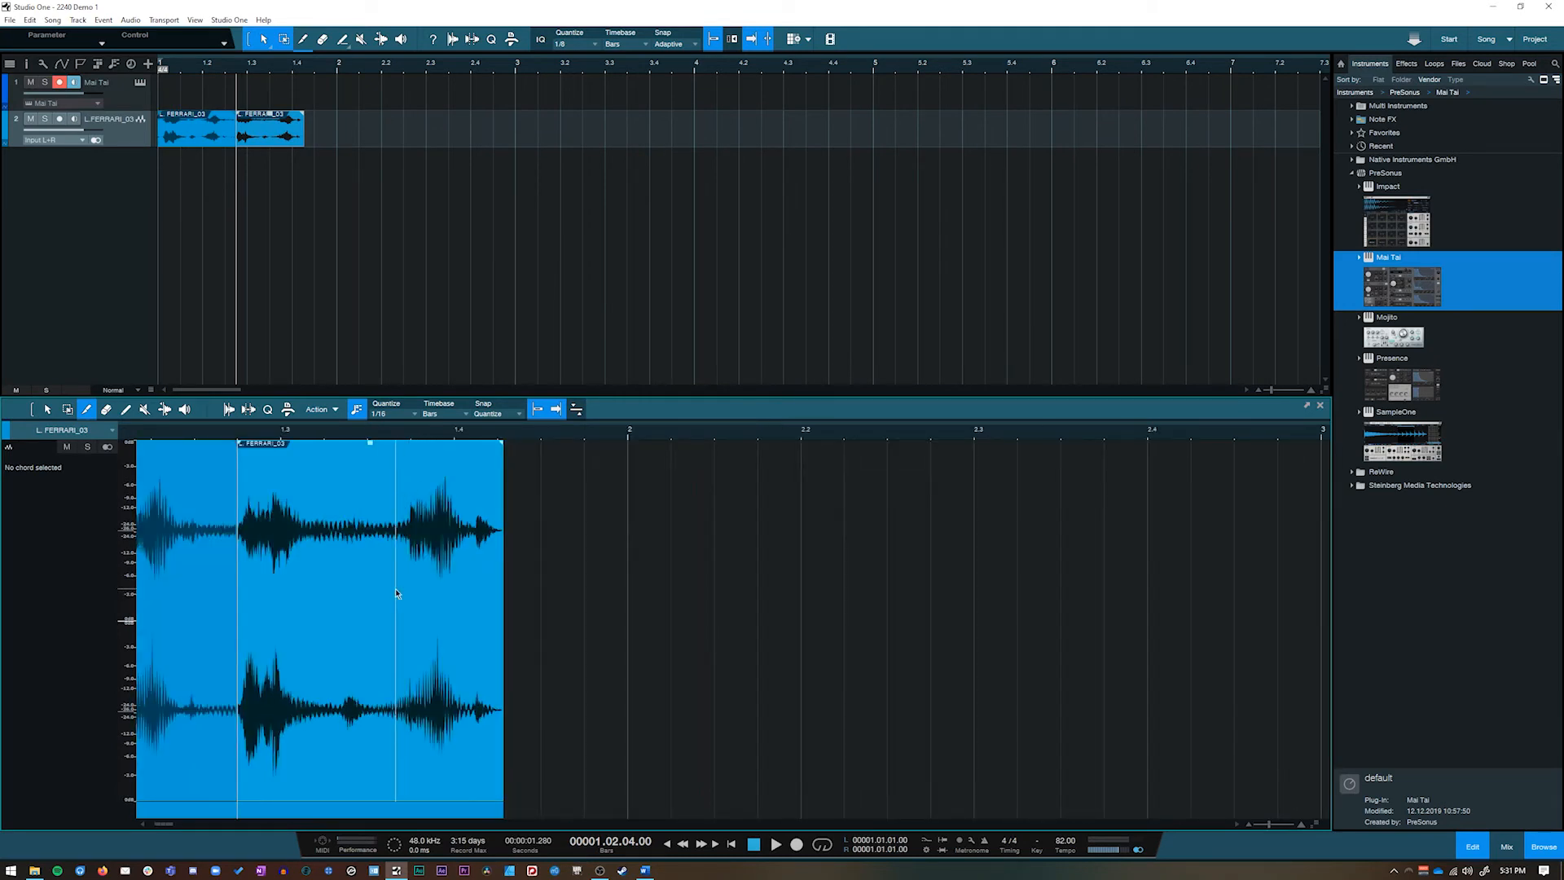
Step: Show the mix console in place of the editor and play the song from the beginning
{"action": "left_click", "coordinate": [1509, 844]}
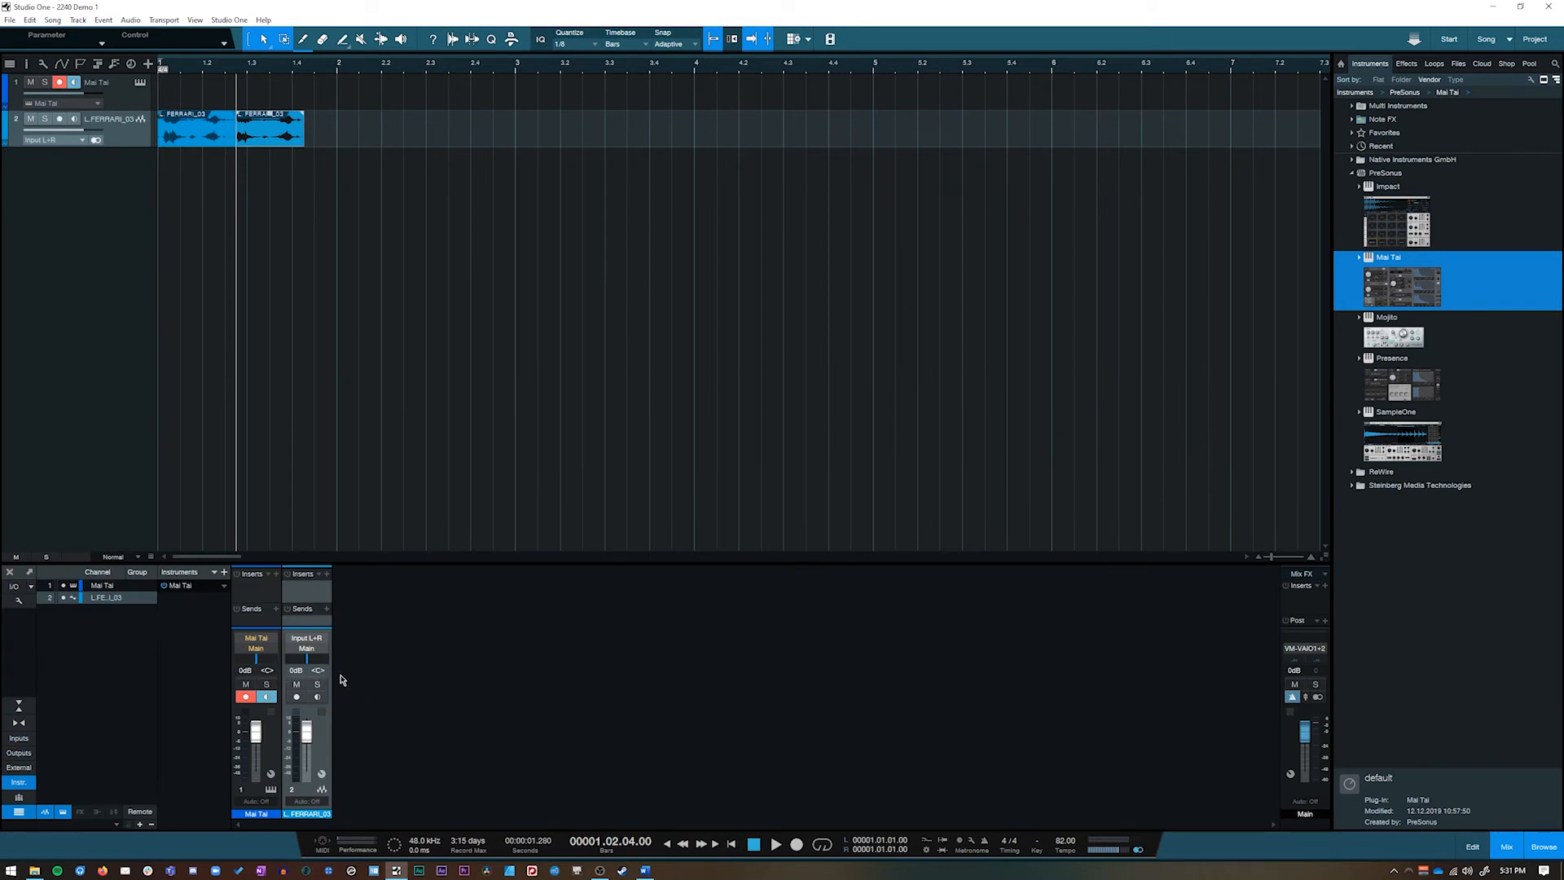
{"action": "key", "text": "Home"}
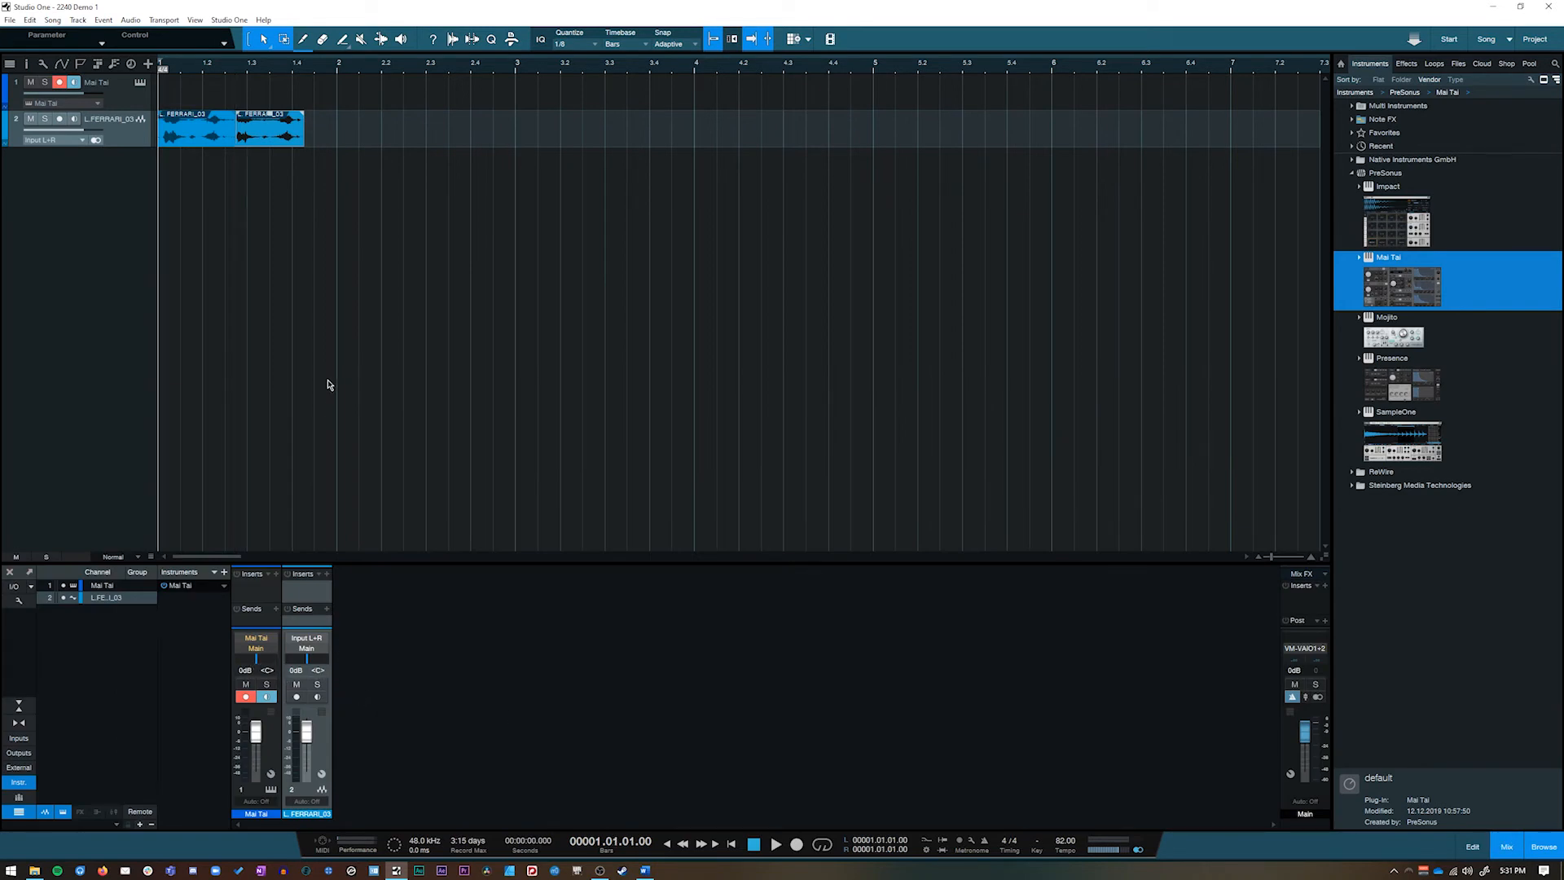
{"action": "key", "text": "space"}
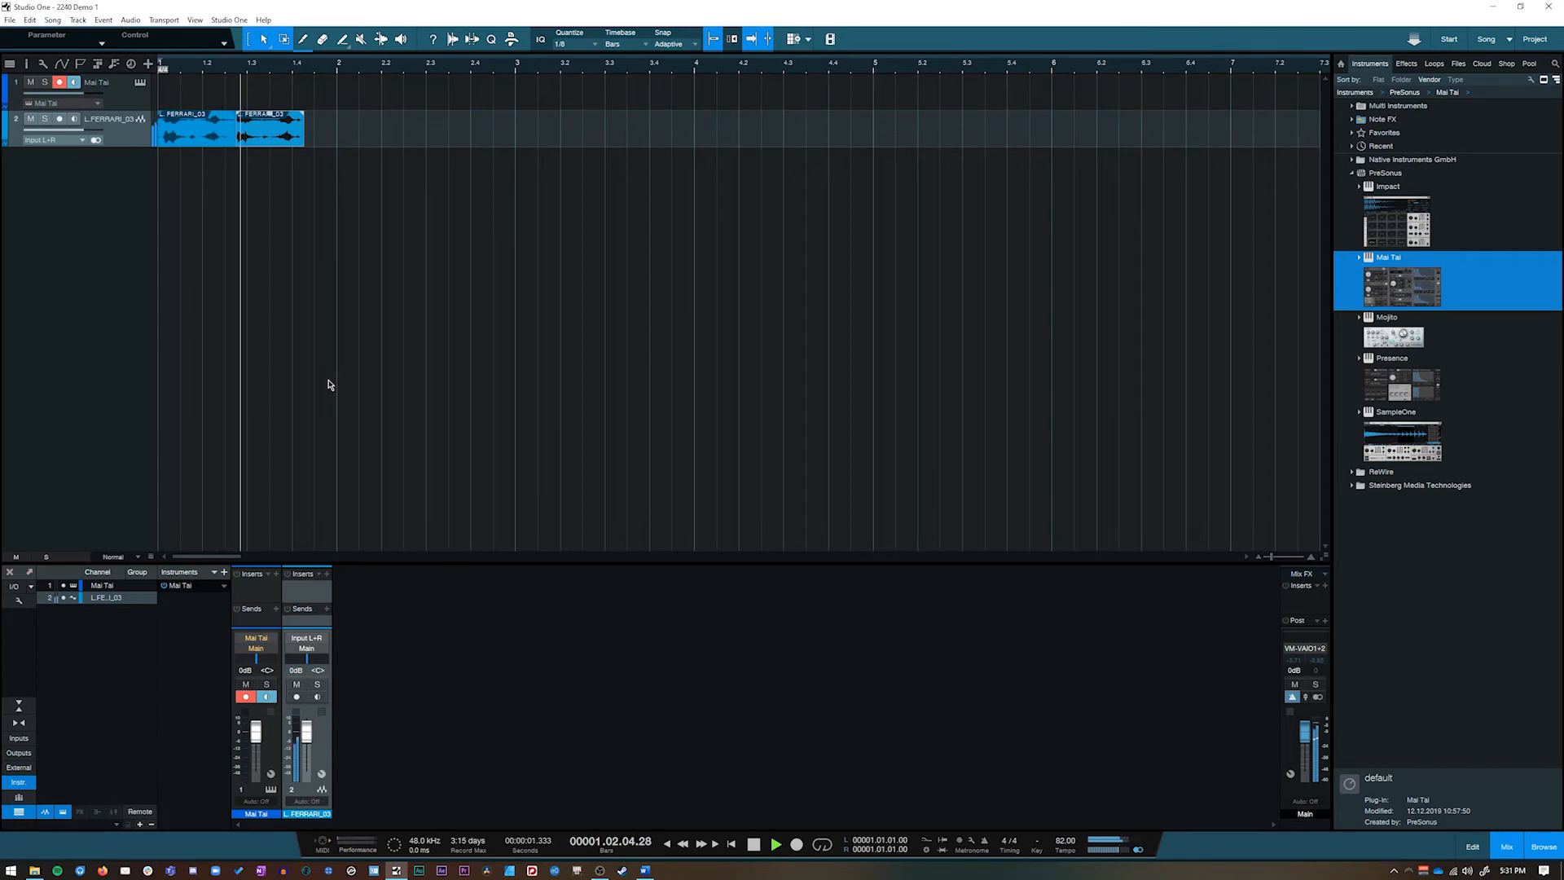
Step: Reopen the Mai Tai instrument, play notes on its keyboard to check its channel meter, and close its window
{"action": "left_click", "coordinate": [140, 83]}
{"action": "mouse_move", "coordinate": [770, 563]}
{"action": "left_mouse_down"}
{"action": "mouse_move", "coordinate": [732, 564]}
{"action": "mouse_move", "coordinate": [906, 558]}
{"action": "left_mouse_up"}
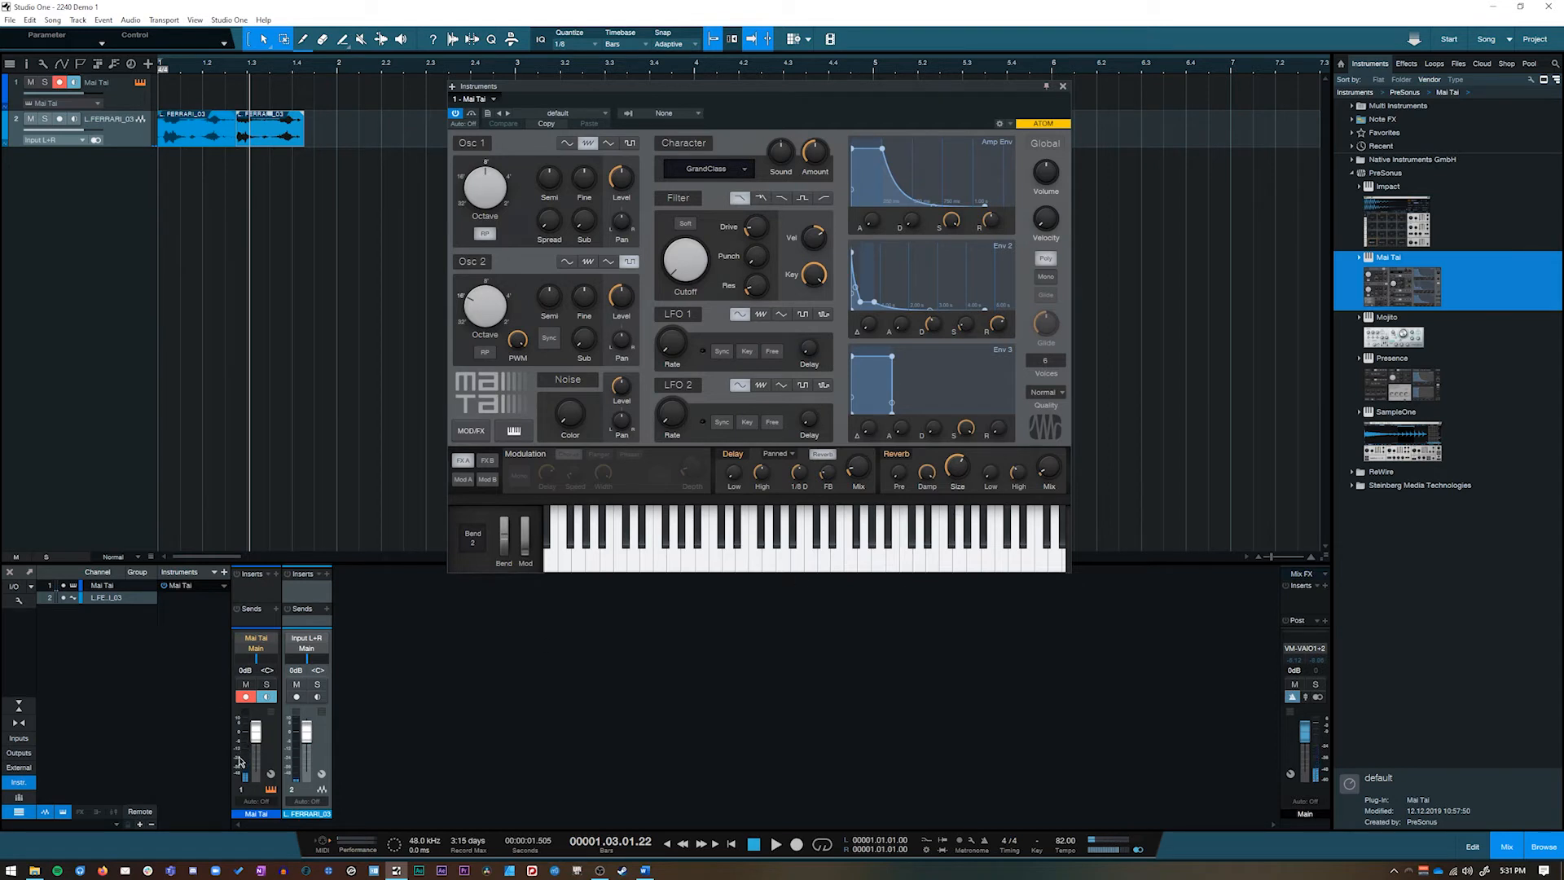
{"action": "left_click", "coordinate": [713, 562]}
{"action": "mouse_move", "coordinate": [714, 564]}
{"action": "left_mouse_down"}
{"action": "mouse_move", "coordinate": [737, 544]}
{"action": "mouse_move", "coordinate": [766, 557]}
{"action": "left_mouse_up"}
{"action": "left_click", "coordinate": [1063, 85]}
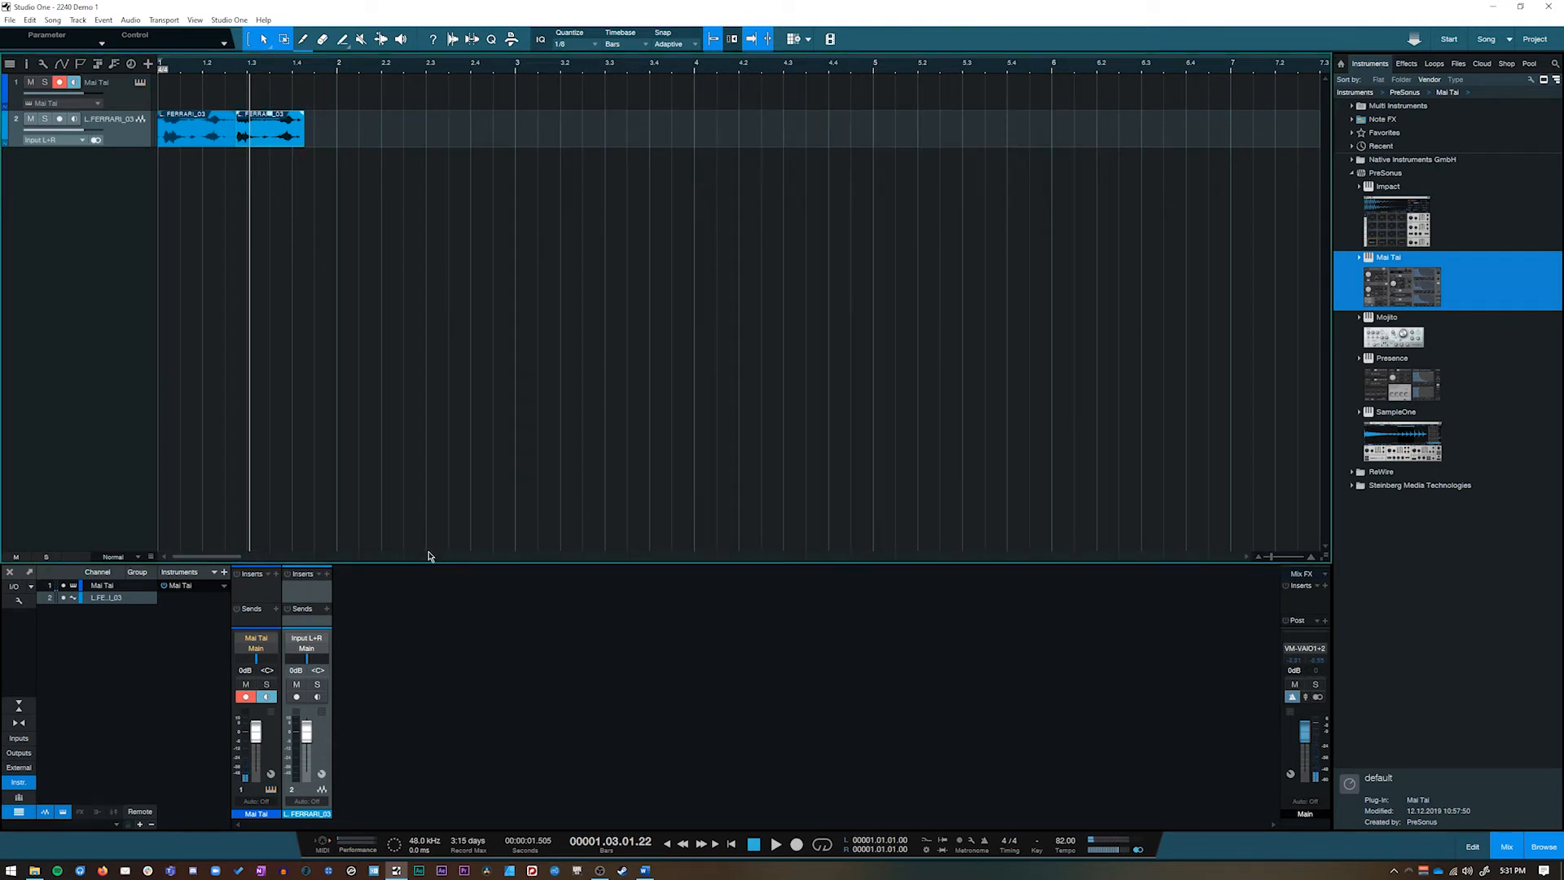
Step: Make the mix console taller and switch its channels to narrow width and back to normal
{"action": "left_click_drag", "start_coordinate": [426, 563], "coordinate": [447, 480]}
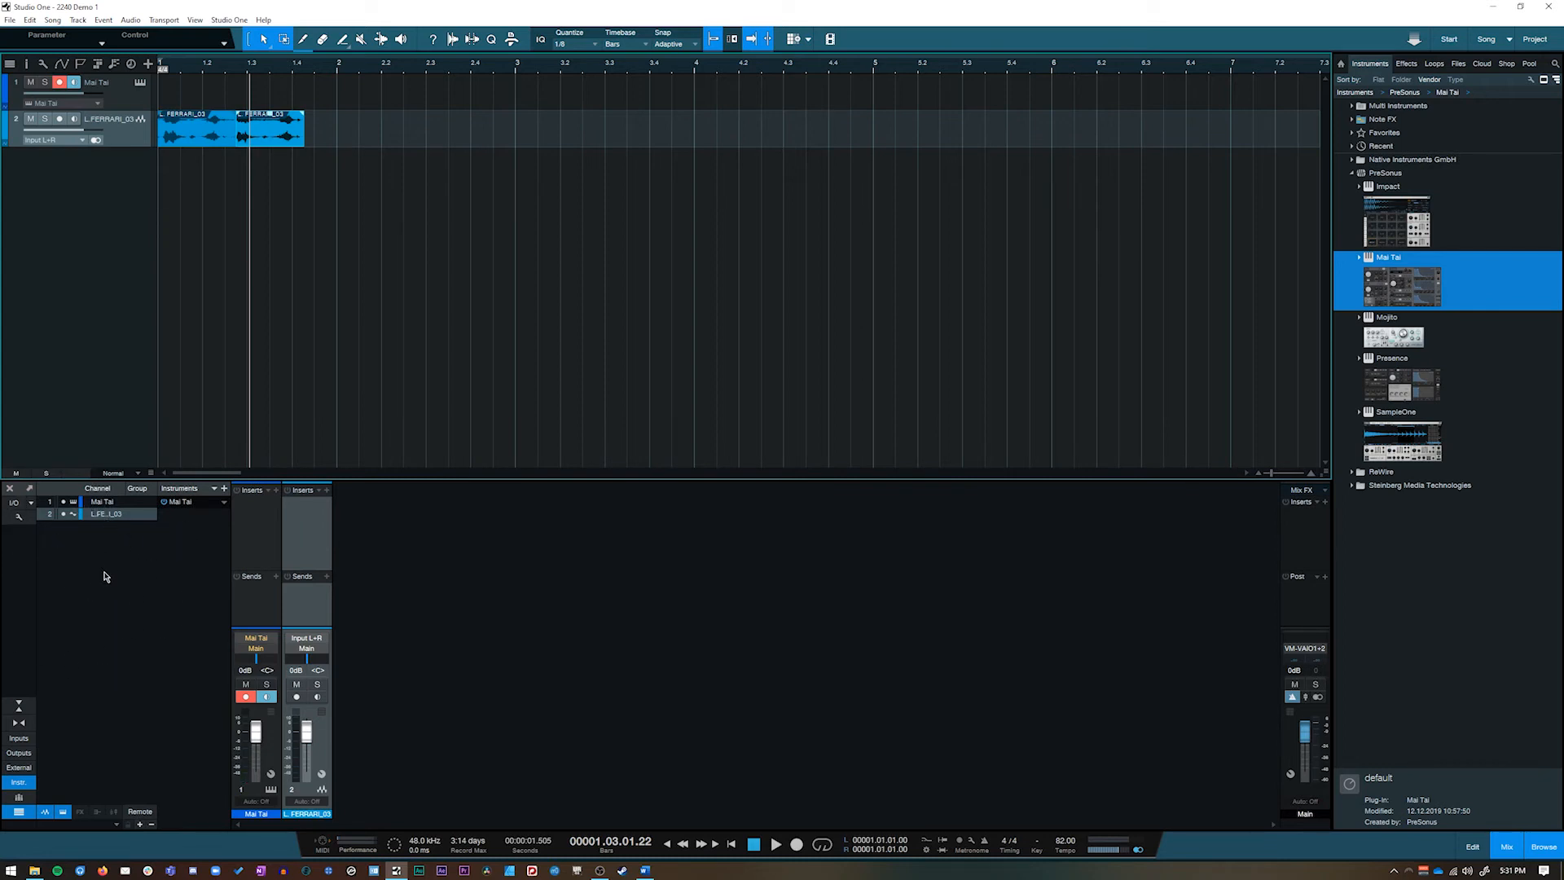
{"action": "left_click", "coordinate": [19, 723]}
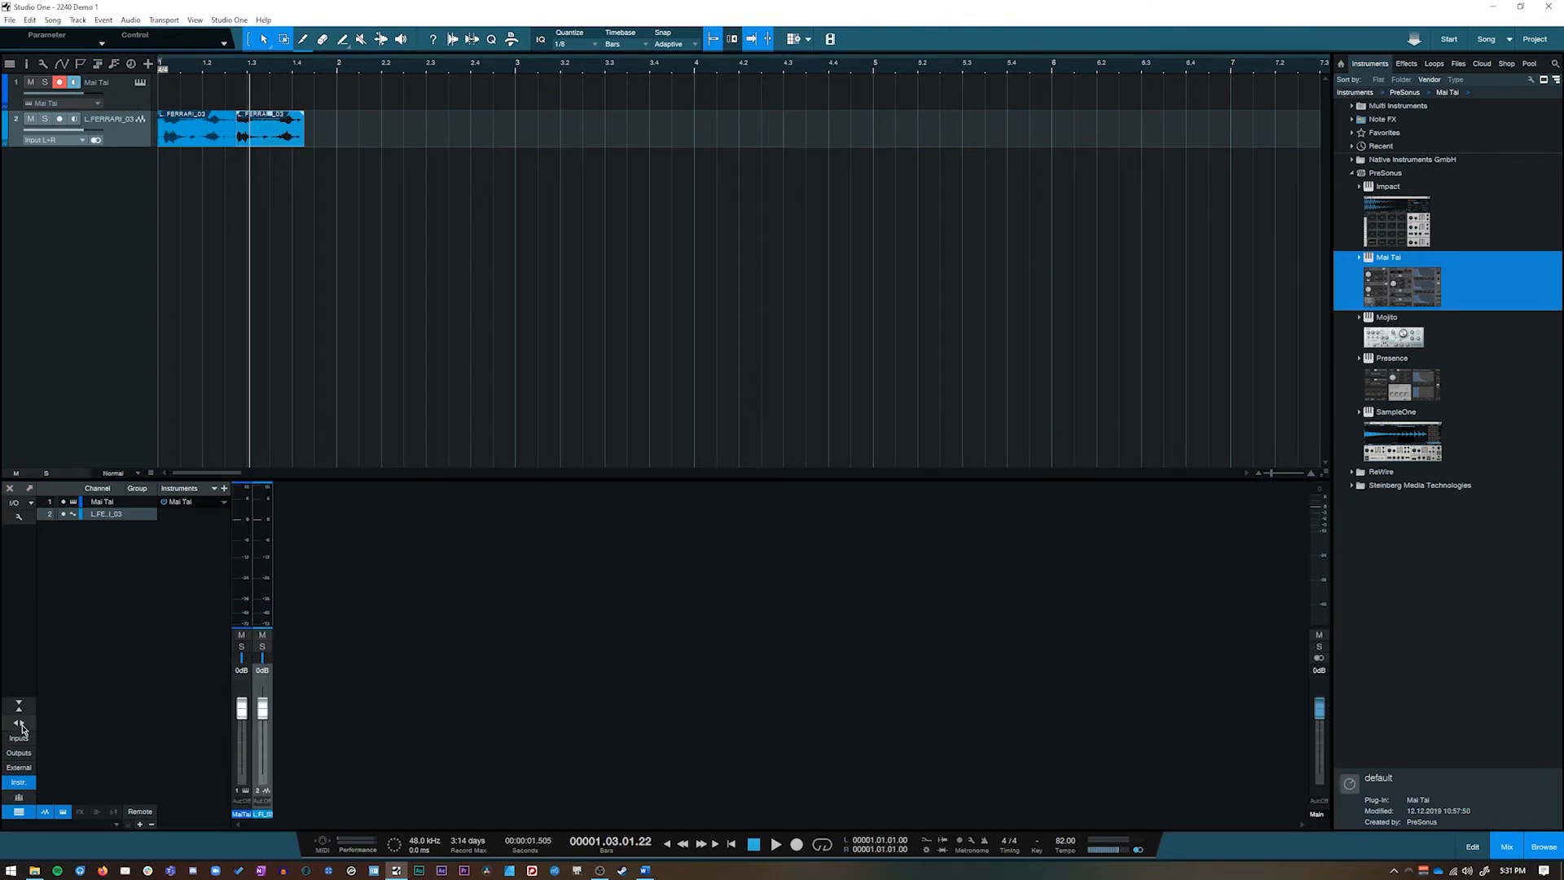
{"action": "left_click", "coordinate": [19, 723]}
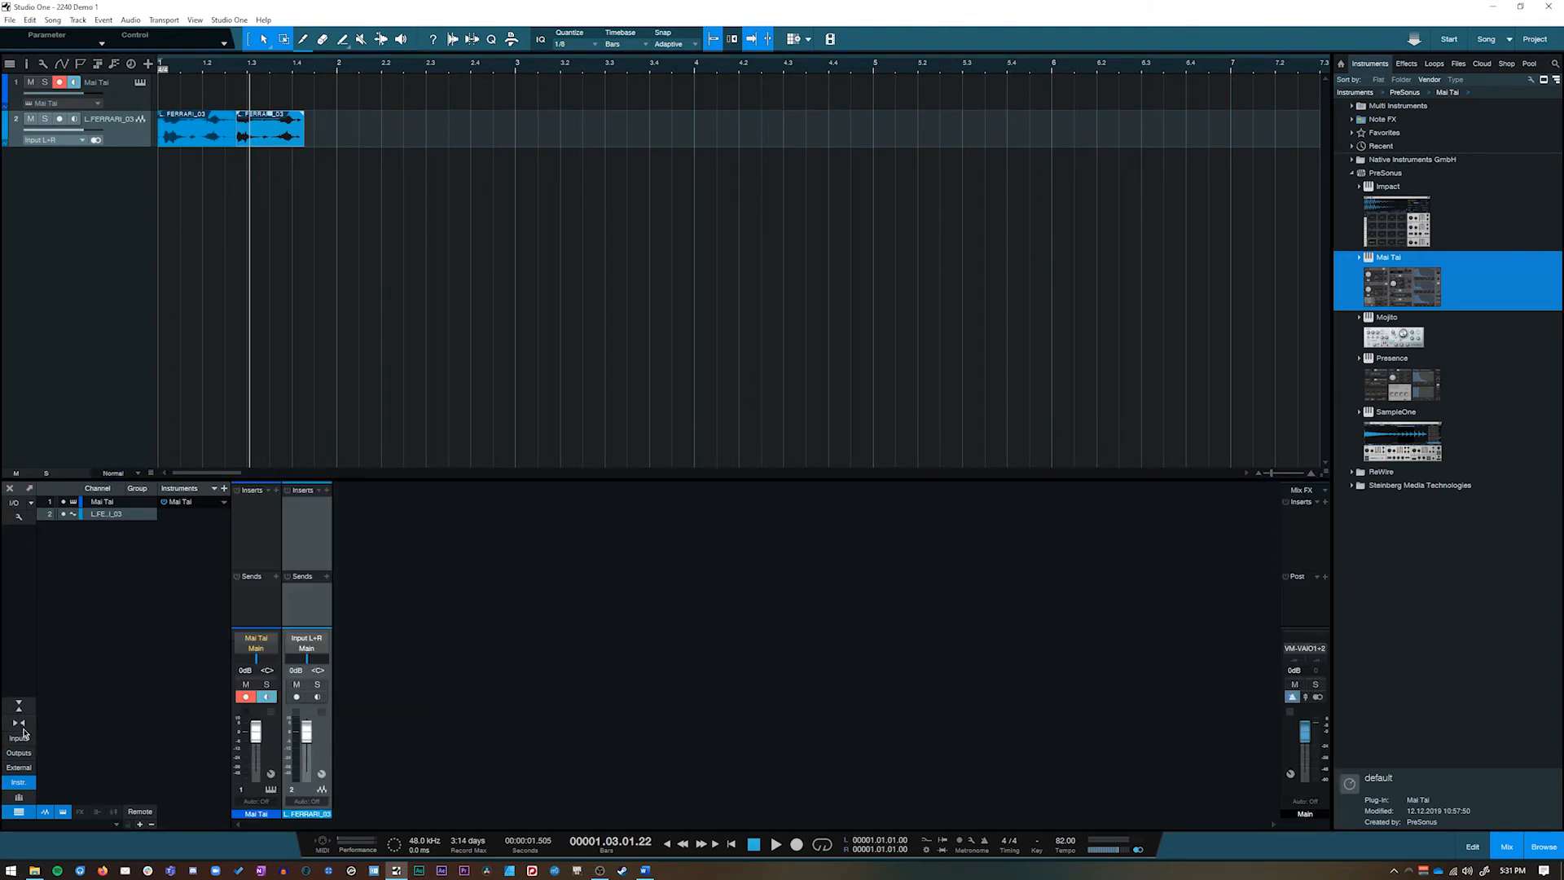
Step: Switch the console to small view, expand and collapse the inserts and sends of both channels, and return to large view
{"action": "left_click", "coordinate": [24, 707]}
{"action": "left_click", "coordinate": [24, 709]}
{"action": "left_click", "coordinate": [22, 710]}
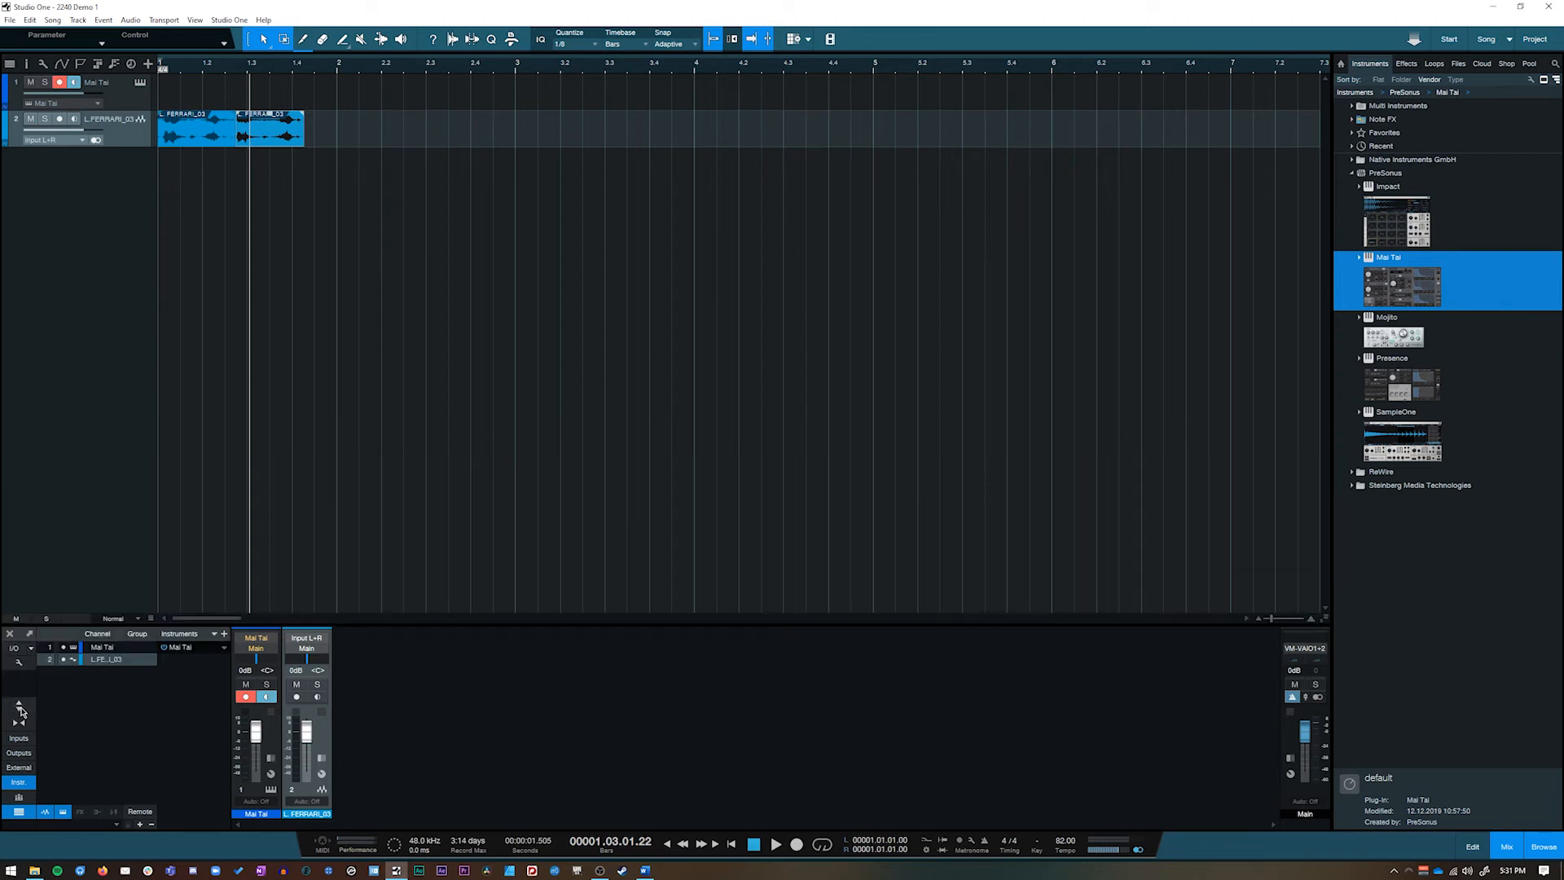
{"action": "left_click", "coordinate": [272, 760]}
{"action": "left_click", "coordinate": [387, 760]}
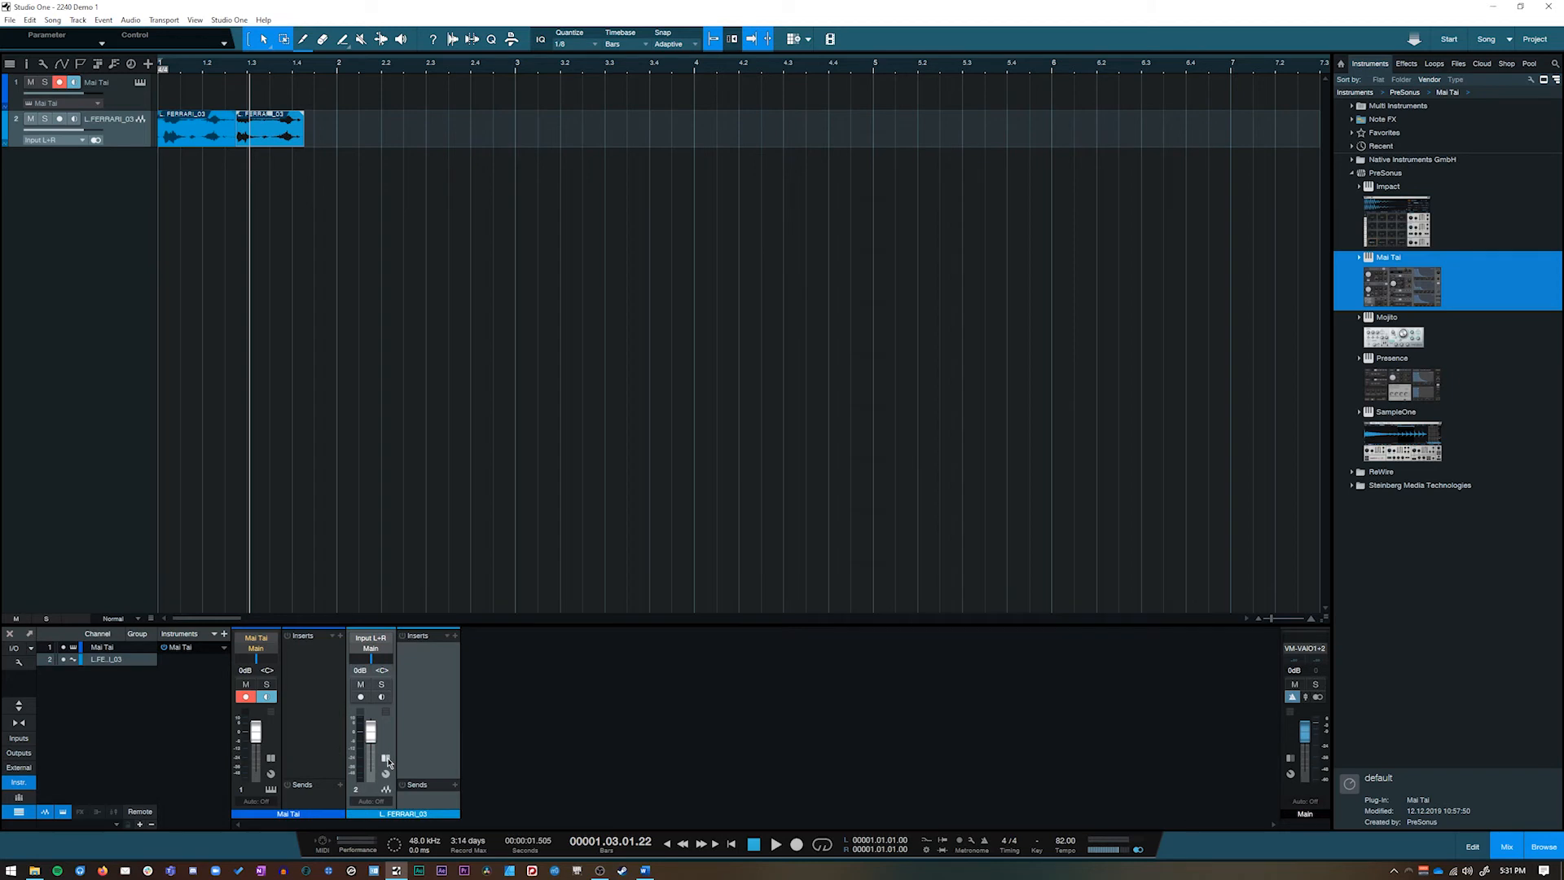
{"action": "left_click", "coordinate": [387, 759]}
{"action": "left_click", "coordinate": [272, 759]}
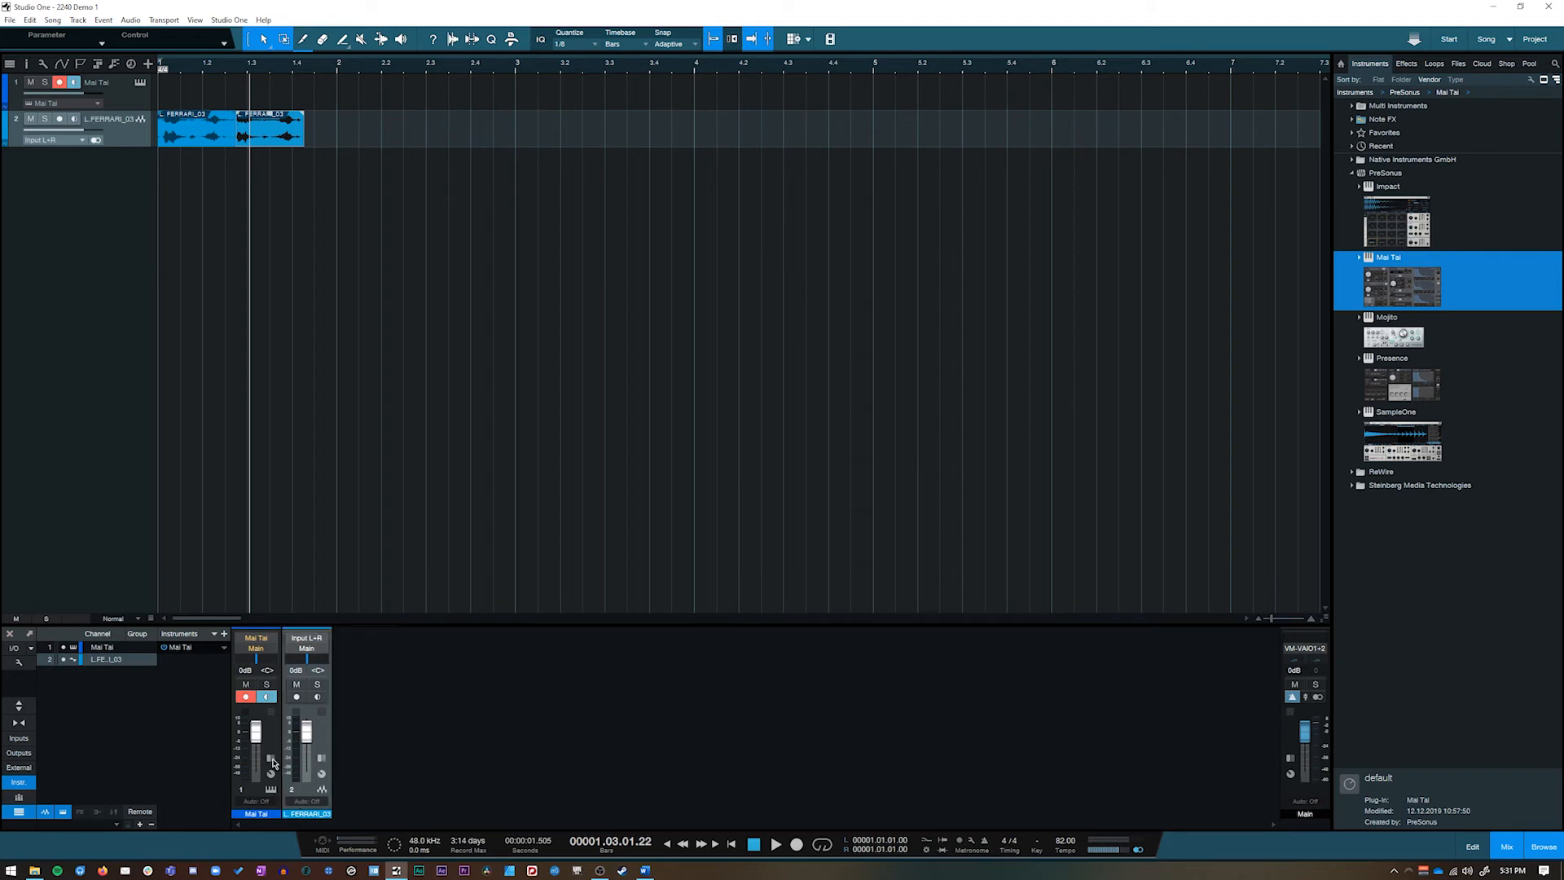
{"action": "left_click", "coordinate": [18, 709]}
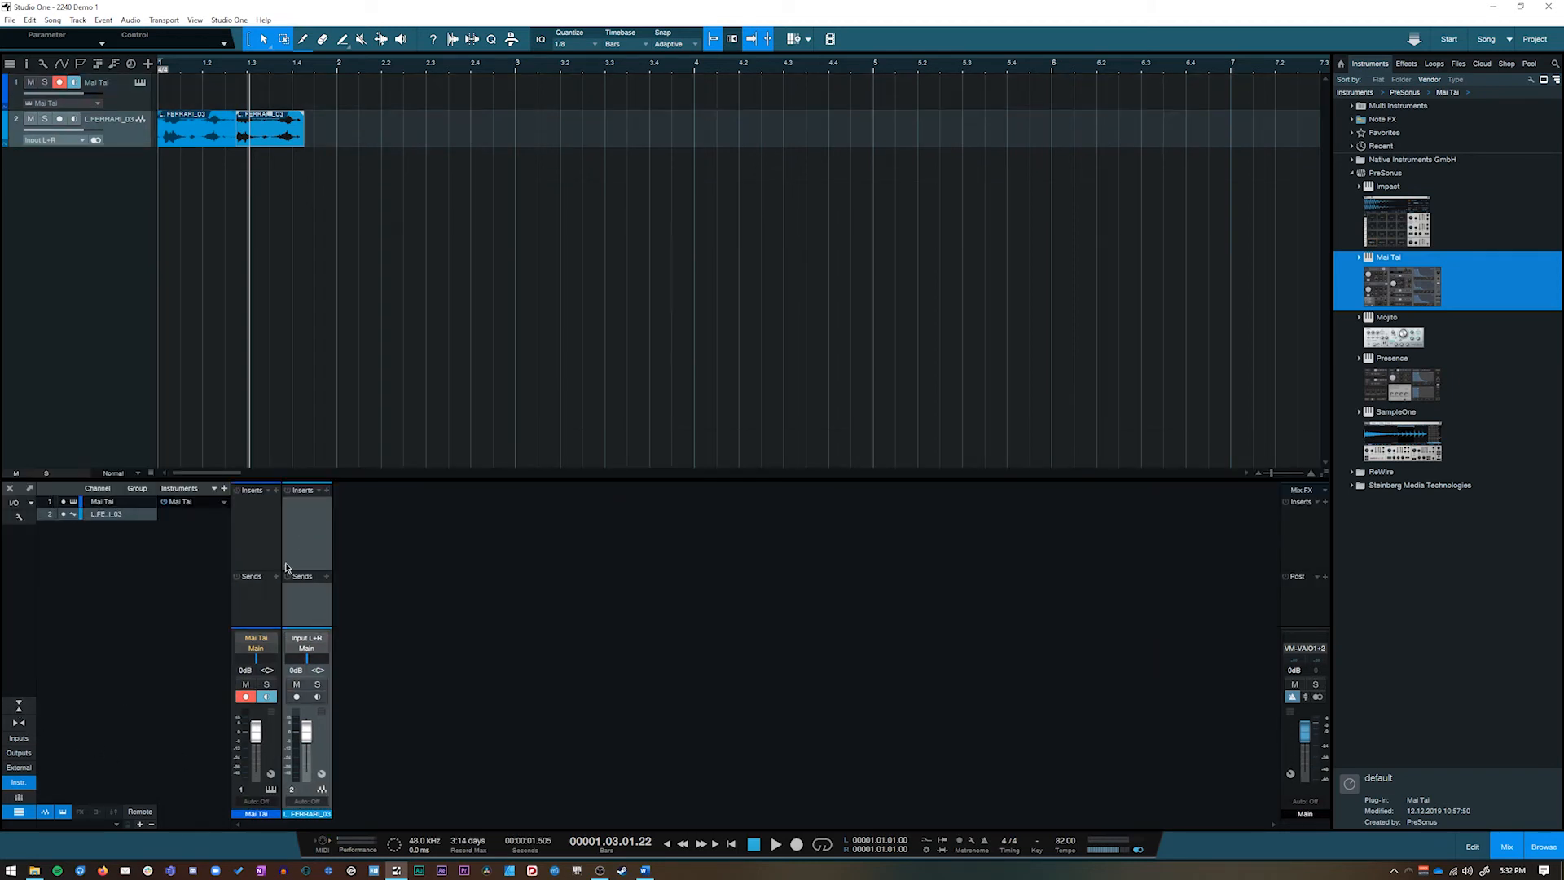
Step: Add the PreSonus Compressor as an insert on the L. FERRARI_03 channel and move its window up over the arrangement
{"action": "left_click", "coordinate": [263, 551]}
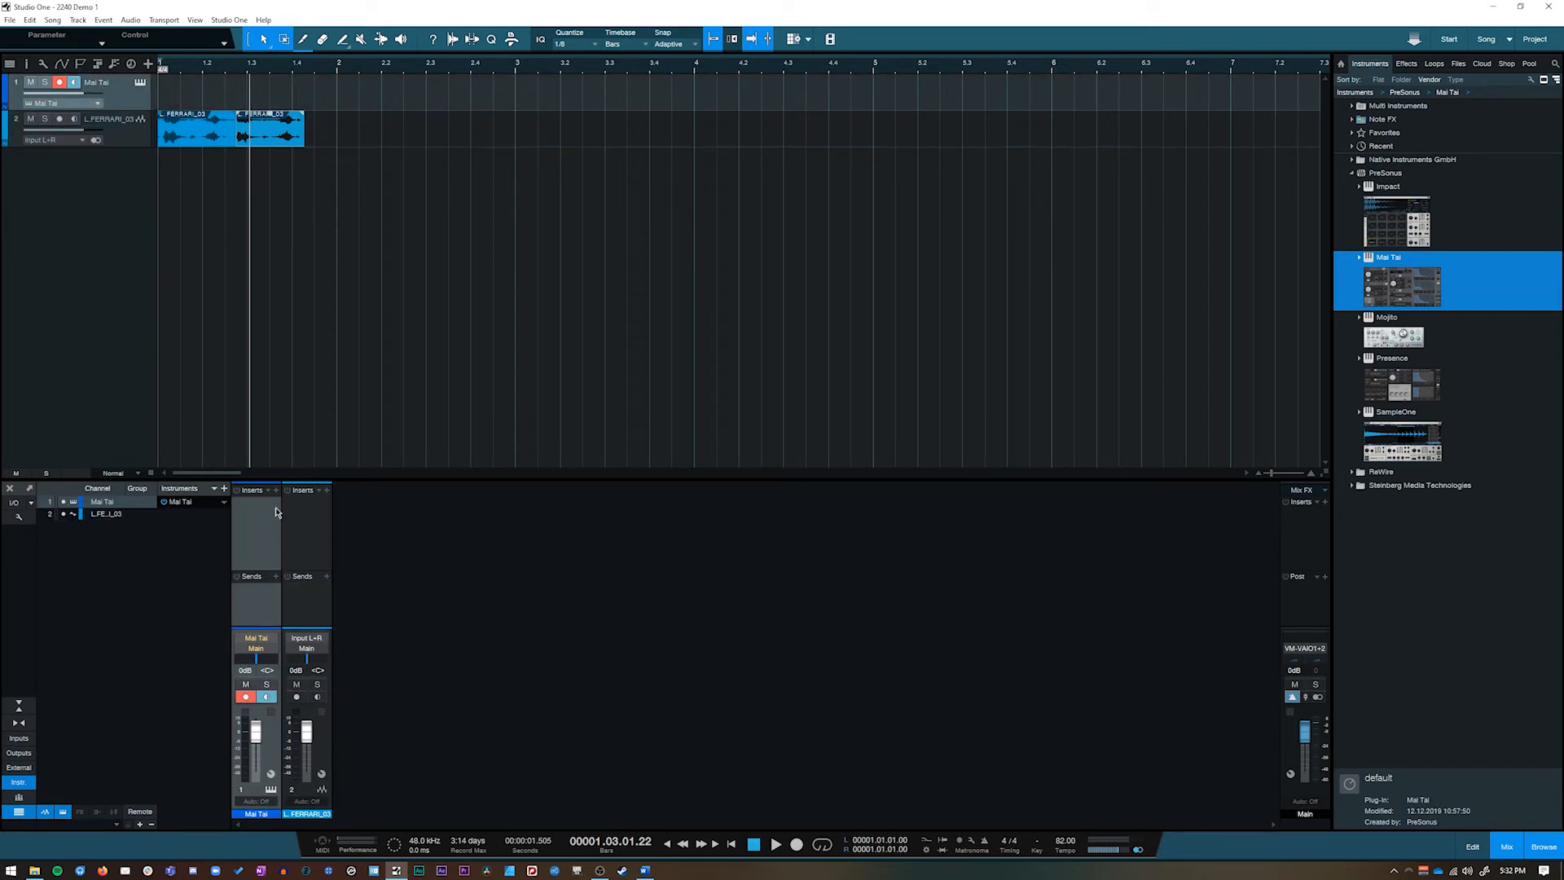
{"action": "left_click", "coordinate": [317, 551]}
{"action": "left_click", "coordinate": [327, 490]}
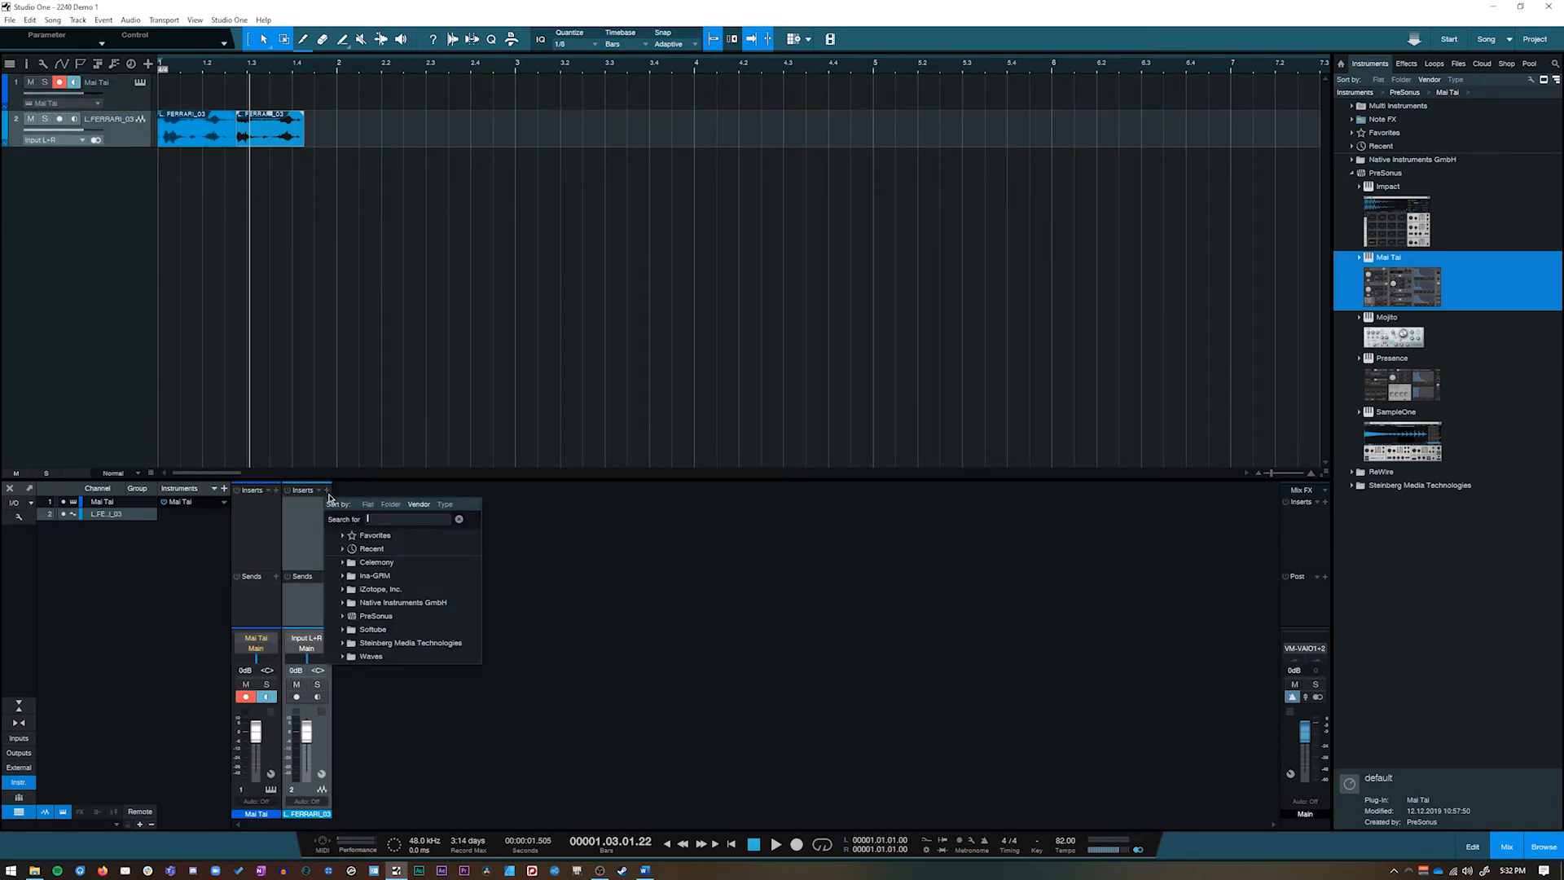
{"action": "left_click", "coordinate": [399, 616]}
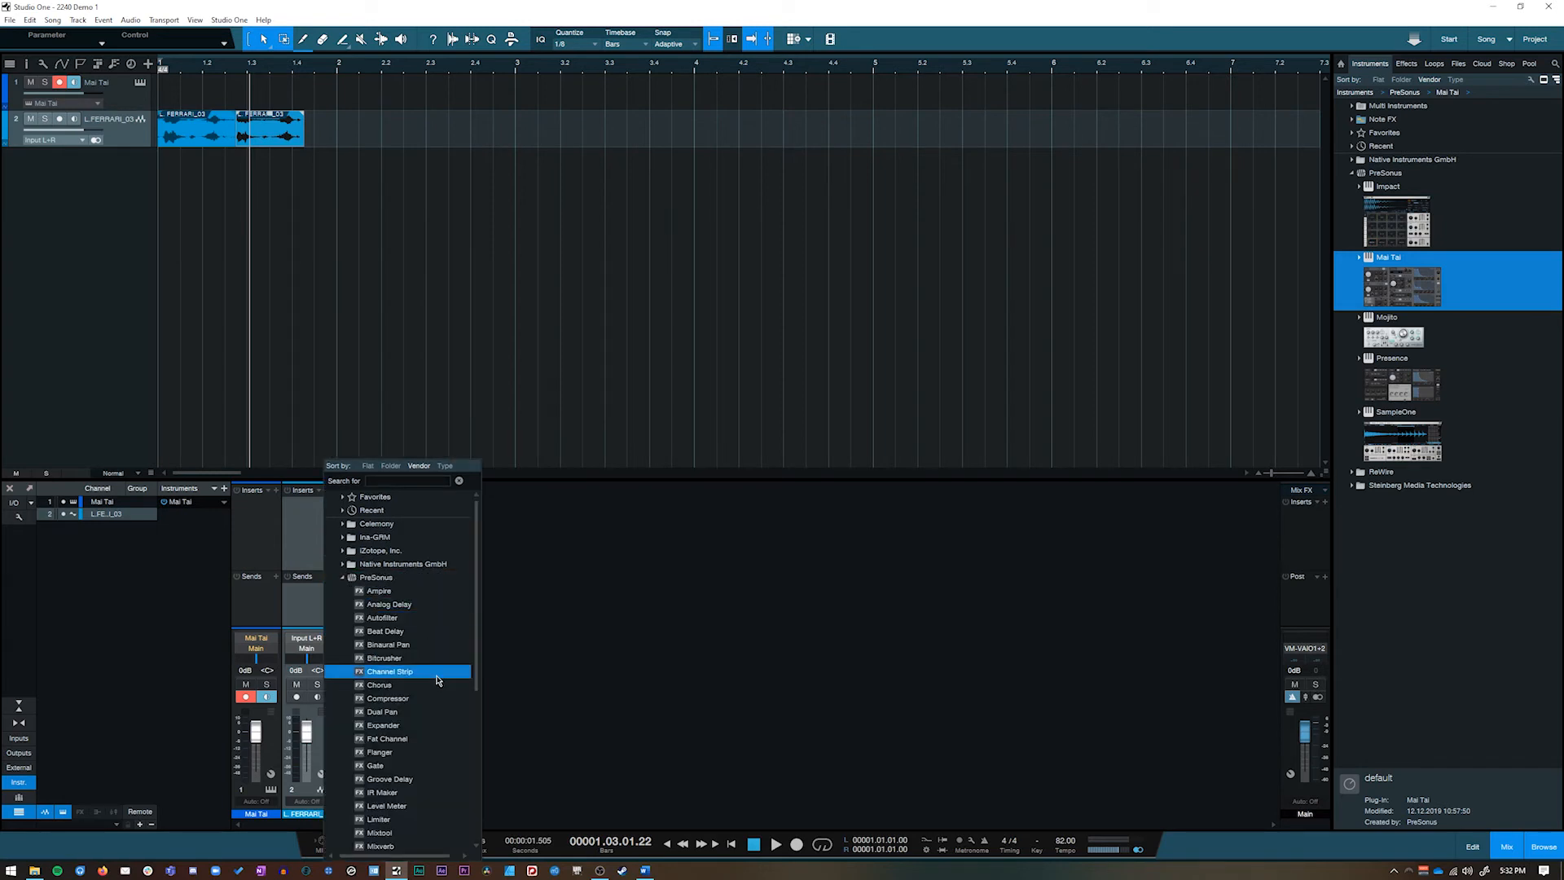
{"action": "left_click", "coordinate": [427, 698]}
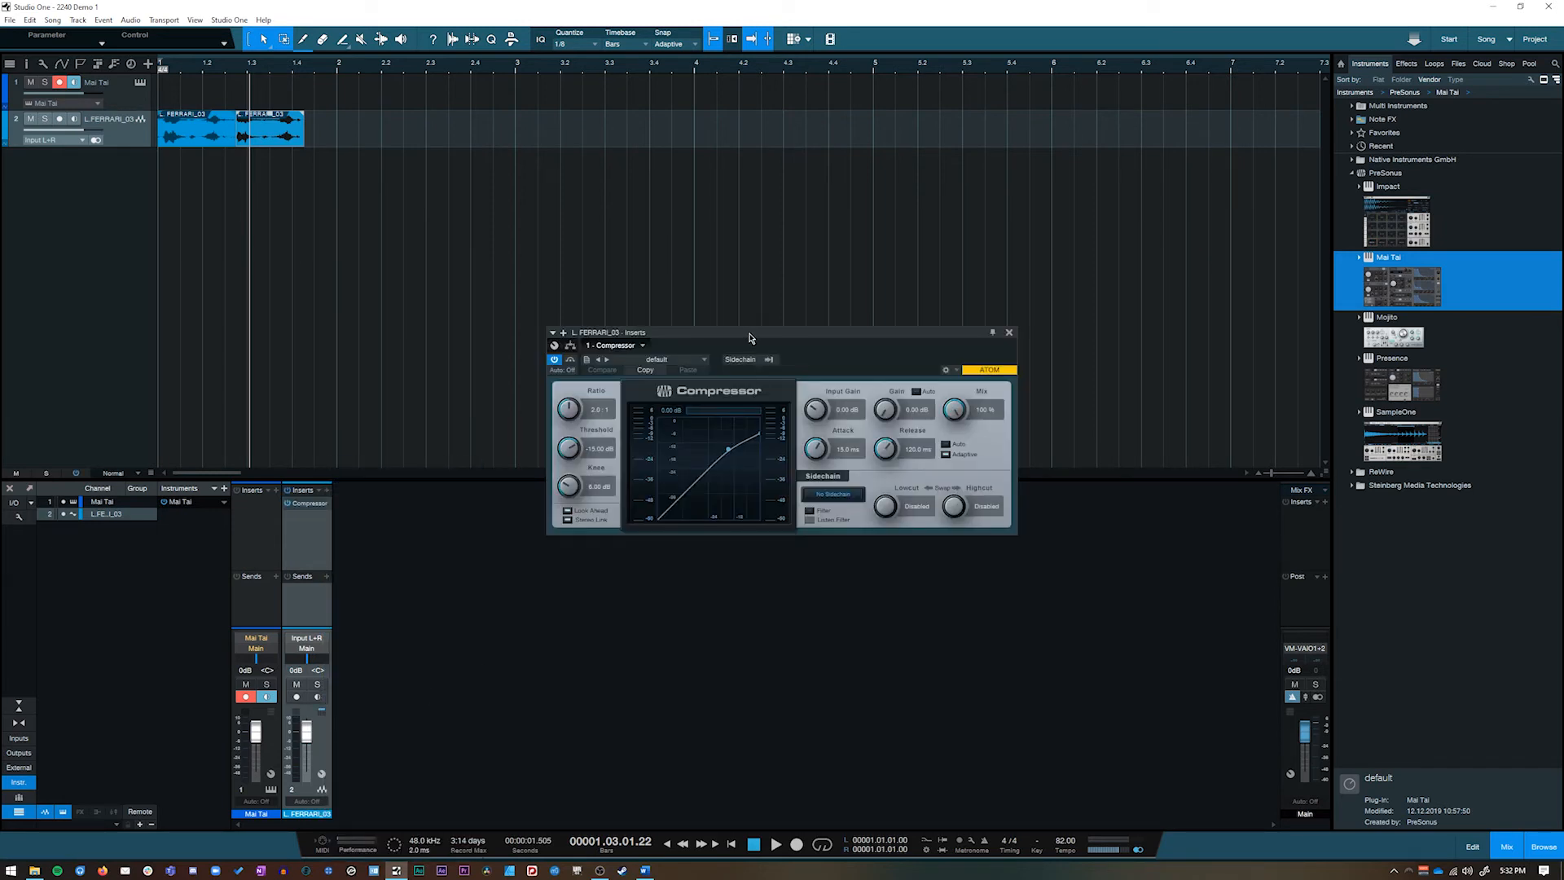
{"action": "left_click_drag", "start_coordinate": [749, 338], "coordinate": [718, 228]}
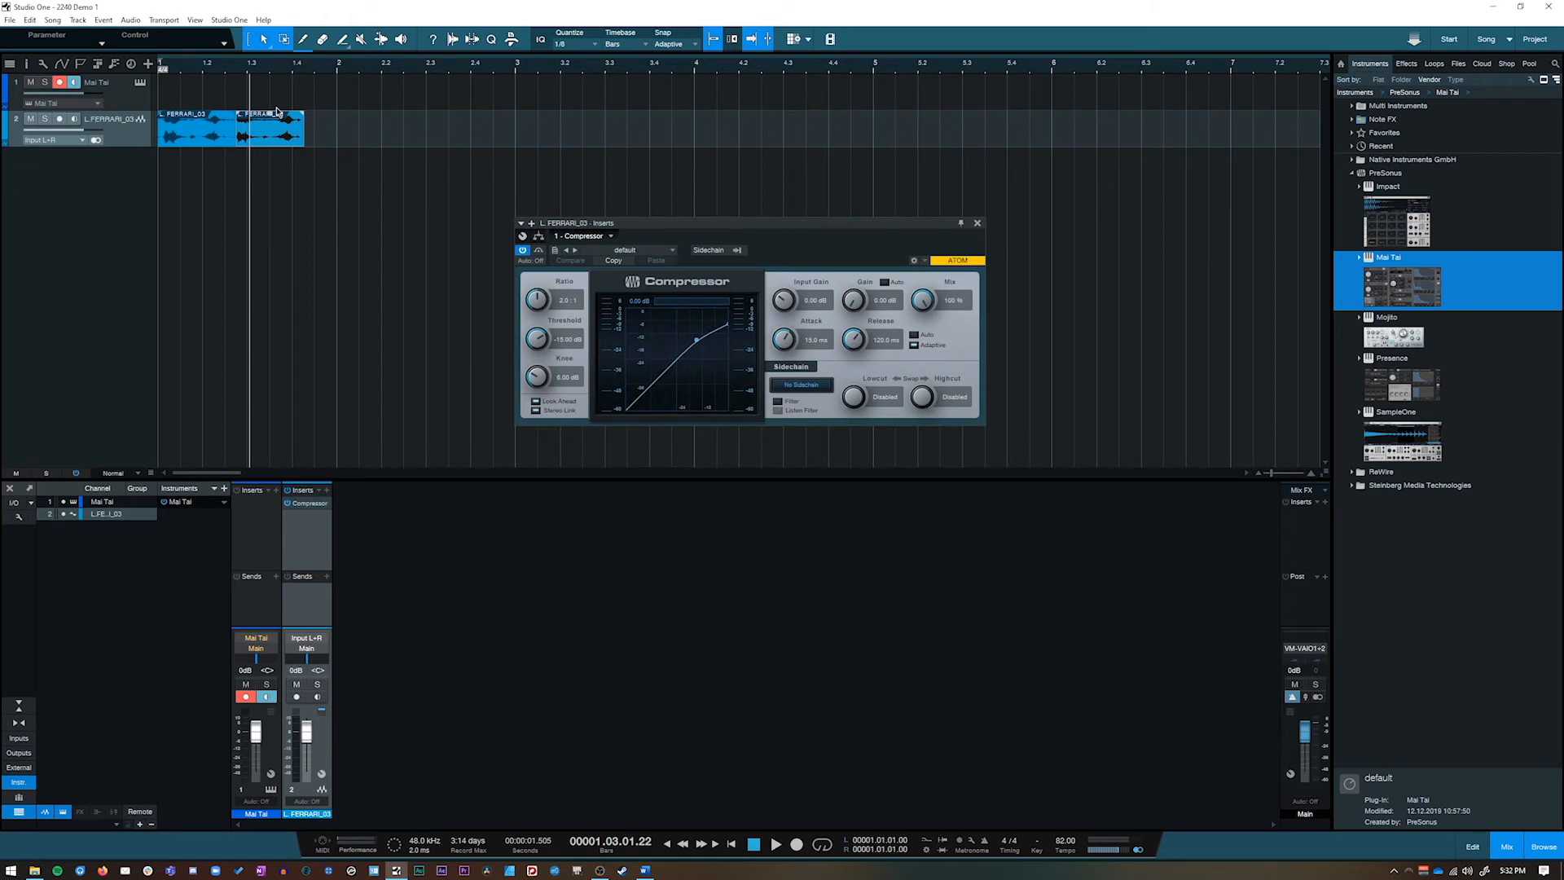
Step: Load the Strings preset from the Instruments category into the compressor and play the song through it
{"action": "left_click", "coordinate": [655, 251]}
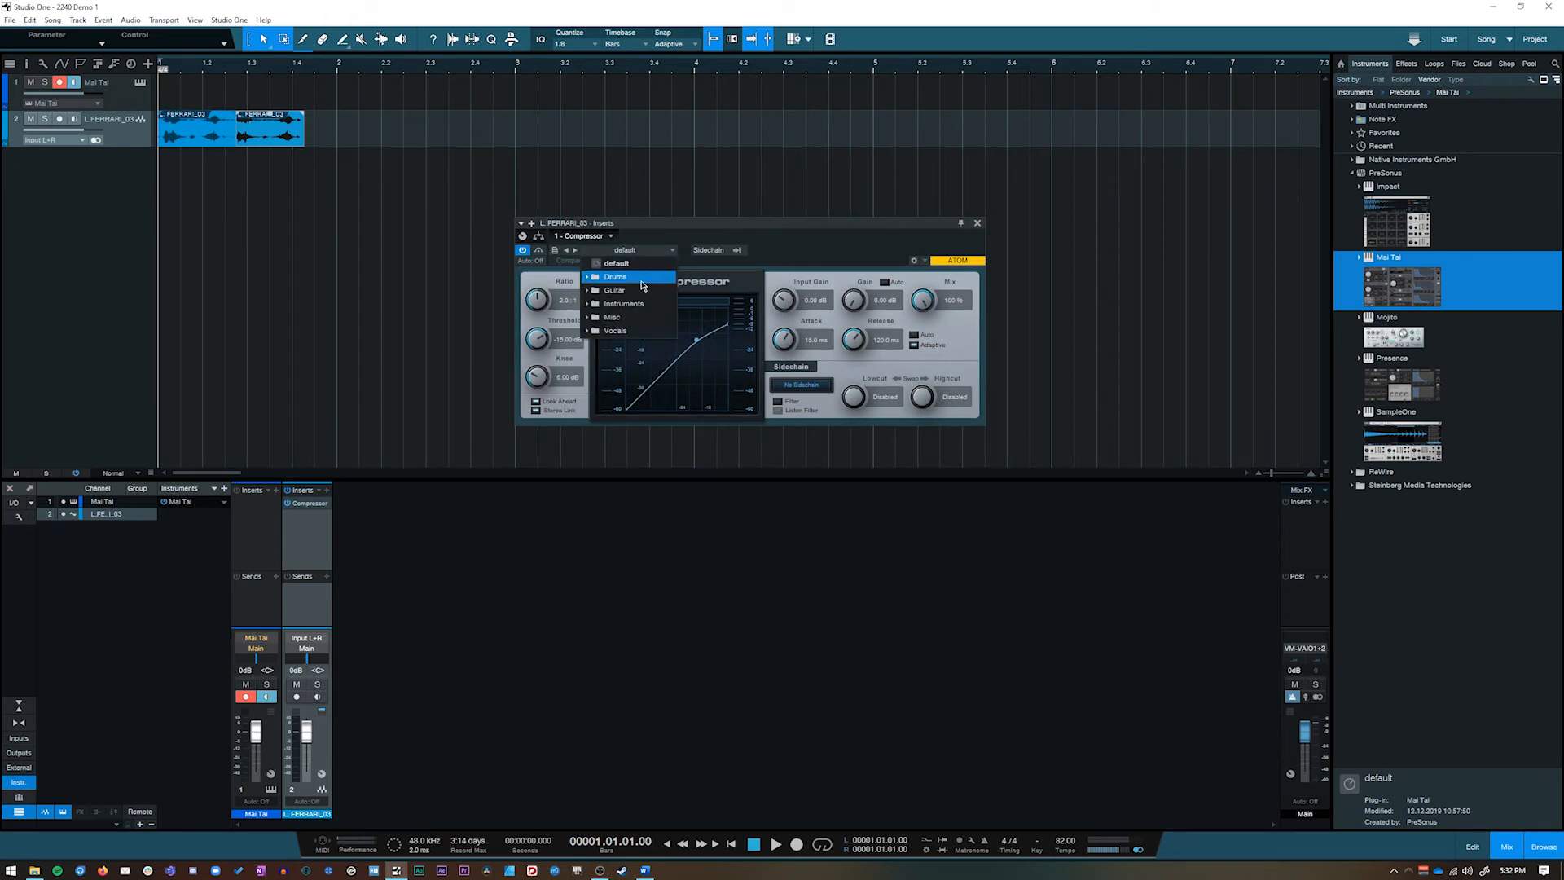
{"action": "left_click", "coordinate": [588, 303]}
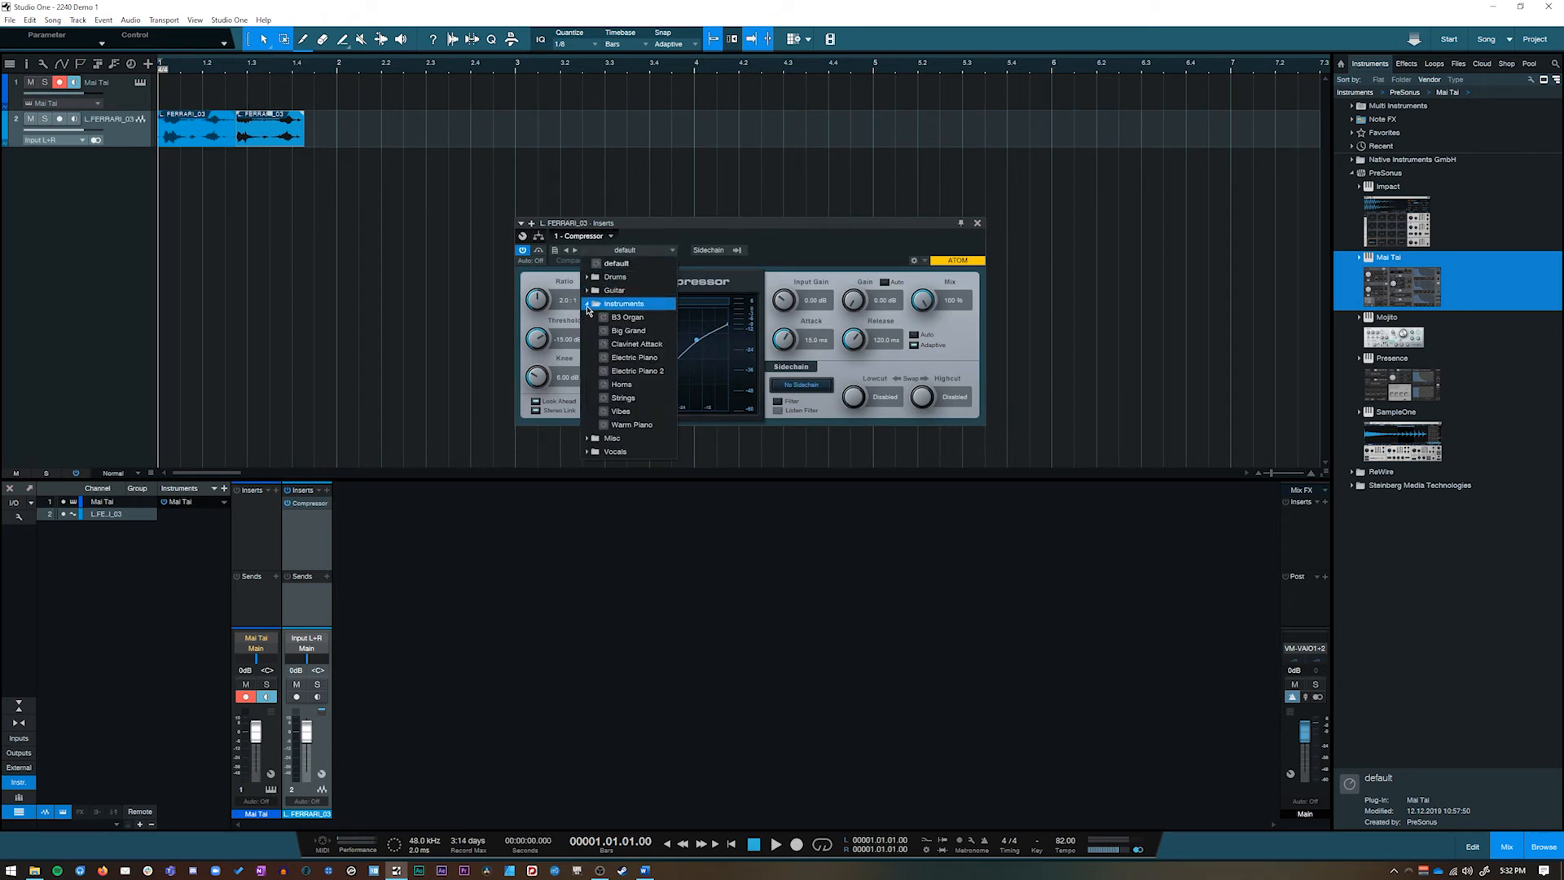
{"action": "left_click", "coordinate": [652, 398]}
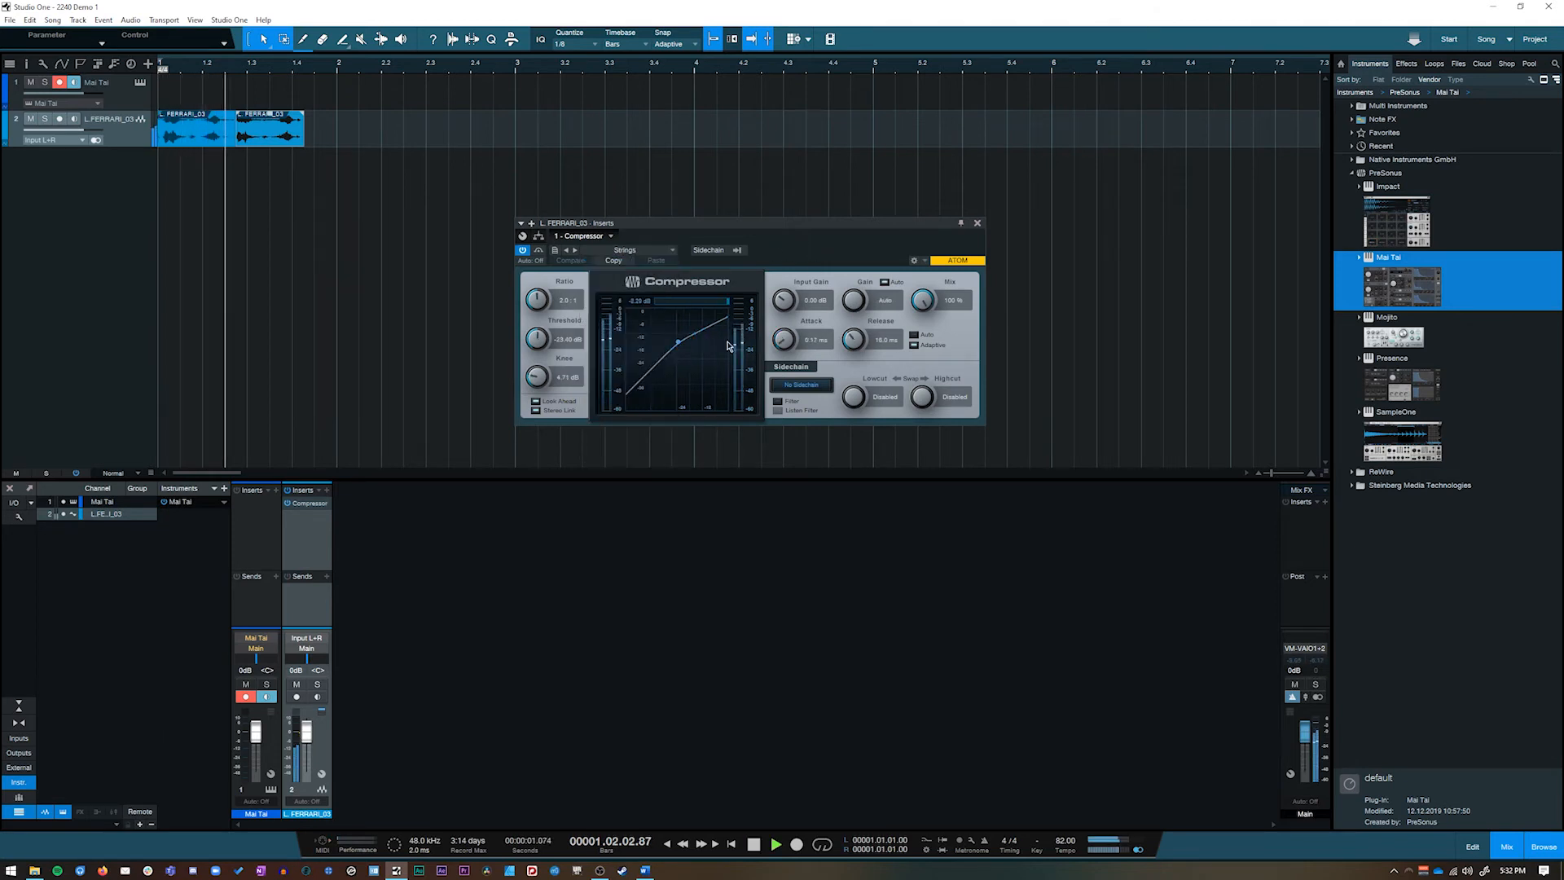
{"action": "key", "text": "space"}
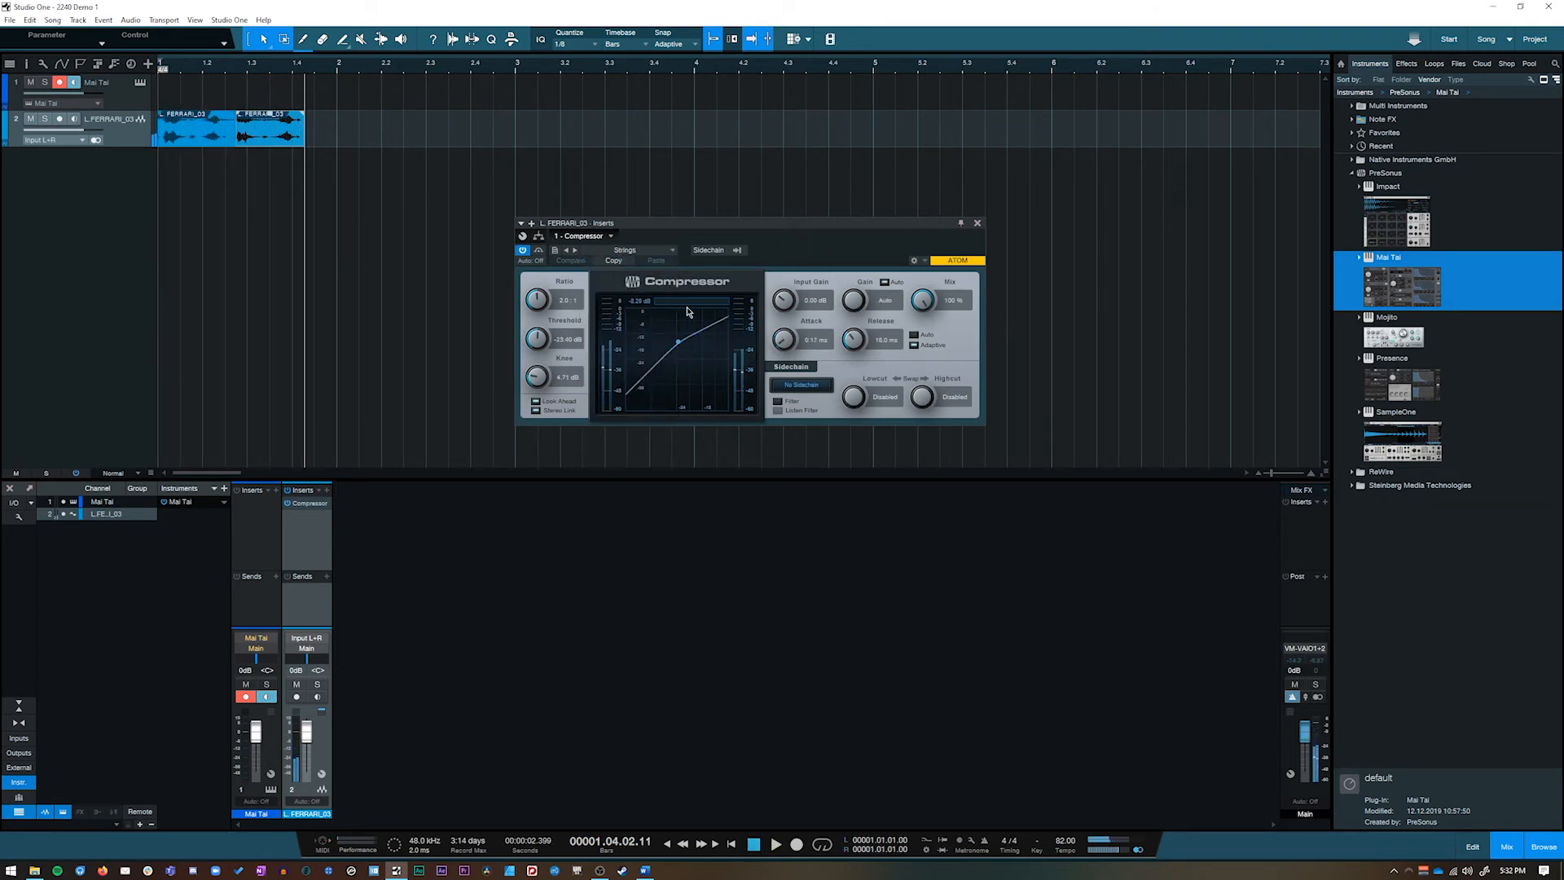
Step: Close the compressor window and add Groove Delay as a second insert on the L. FERRARI_03 channel
{"action": "left_click_drag", "start_coordinate": [721, 232], "coordinate": [646, 177]}
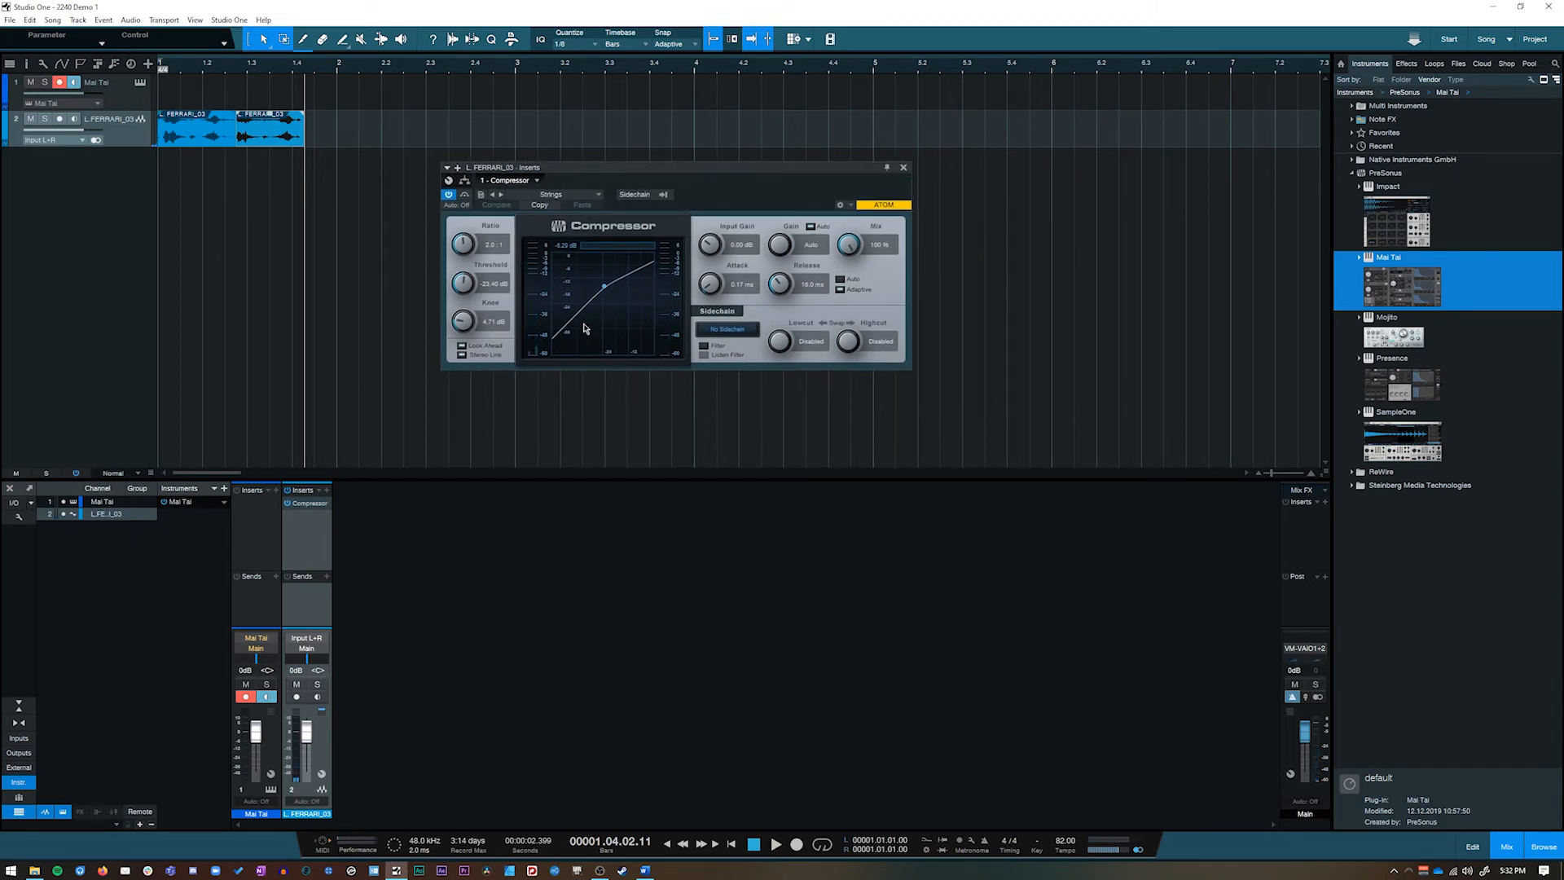
{"action": "left_click", "coordinate": [904, 169]}
{"action": "left_click", "coordinate": [326, 489]}
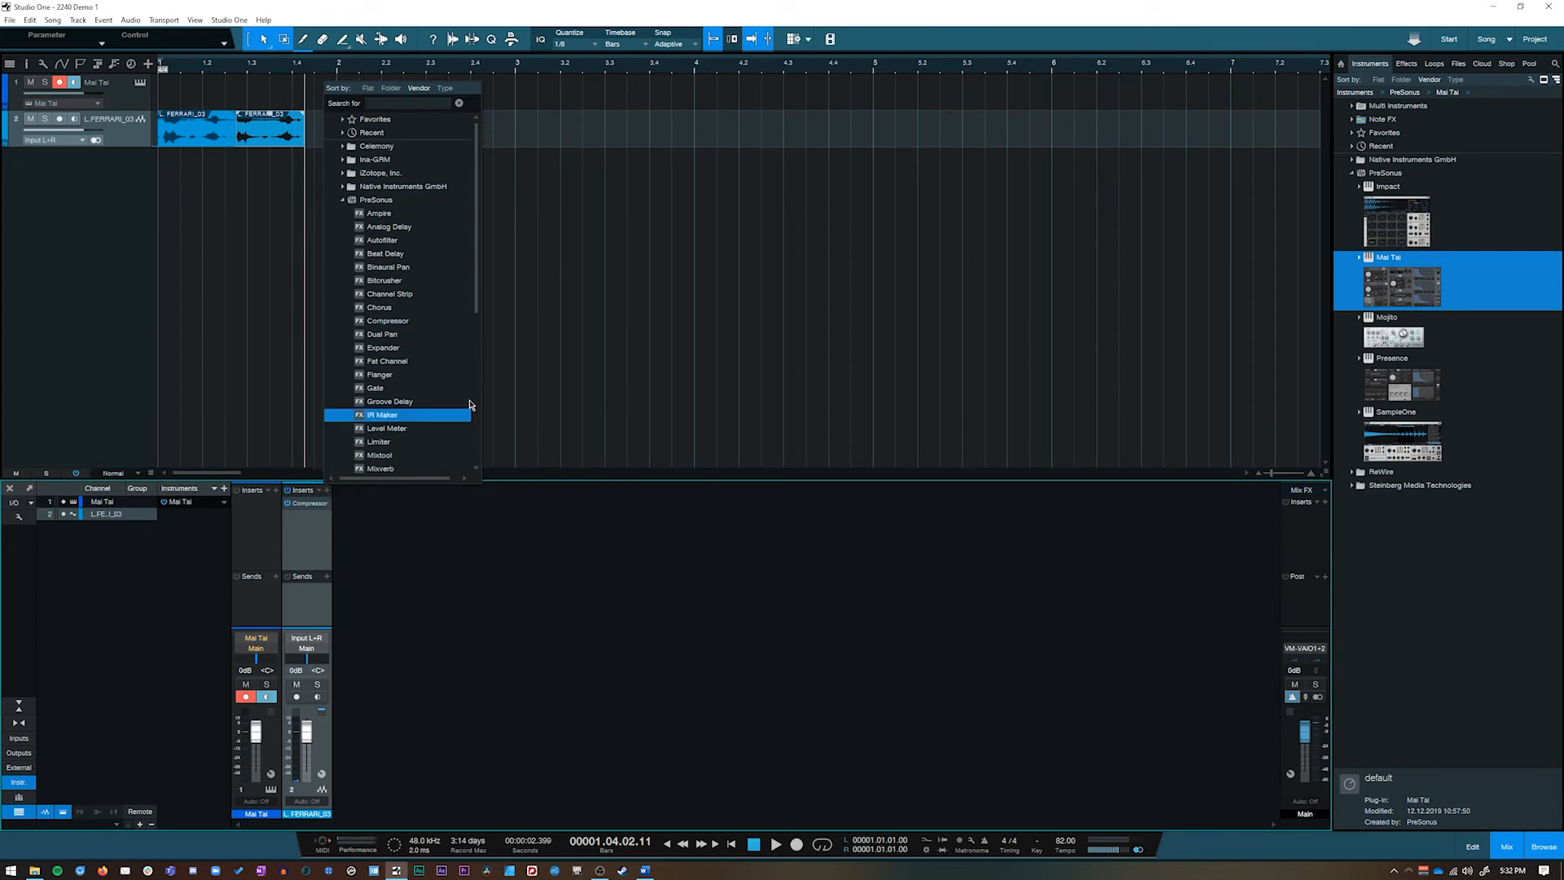
{"action": "left_click", "coordinate": [441, 399]}
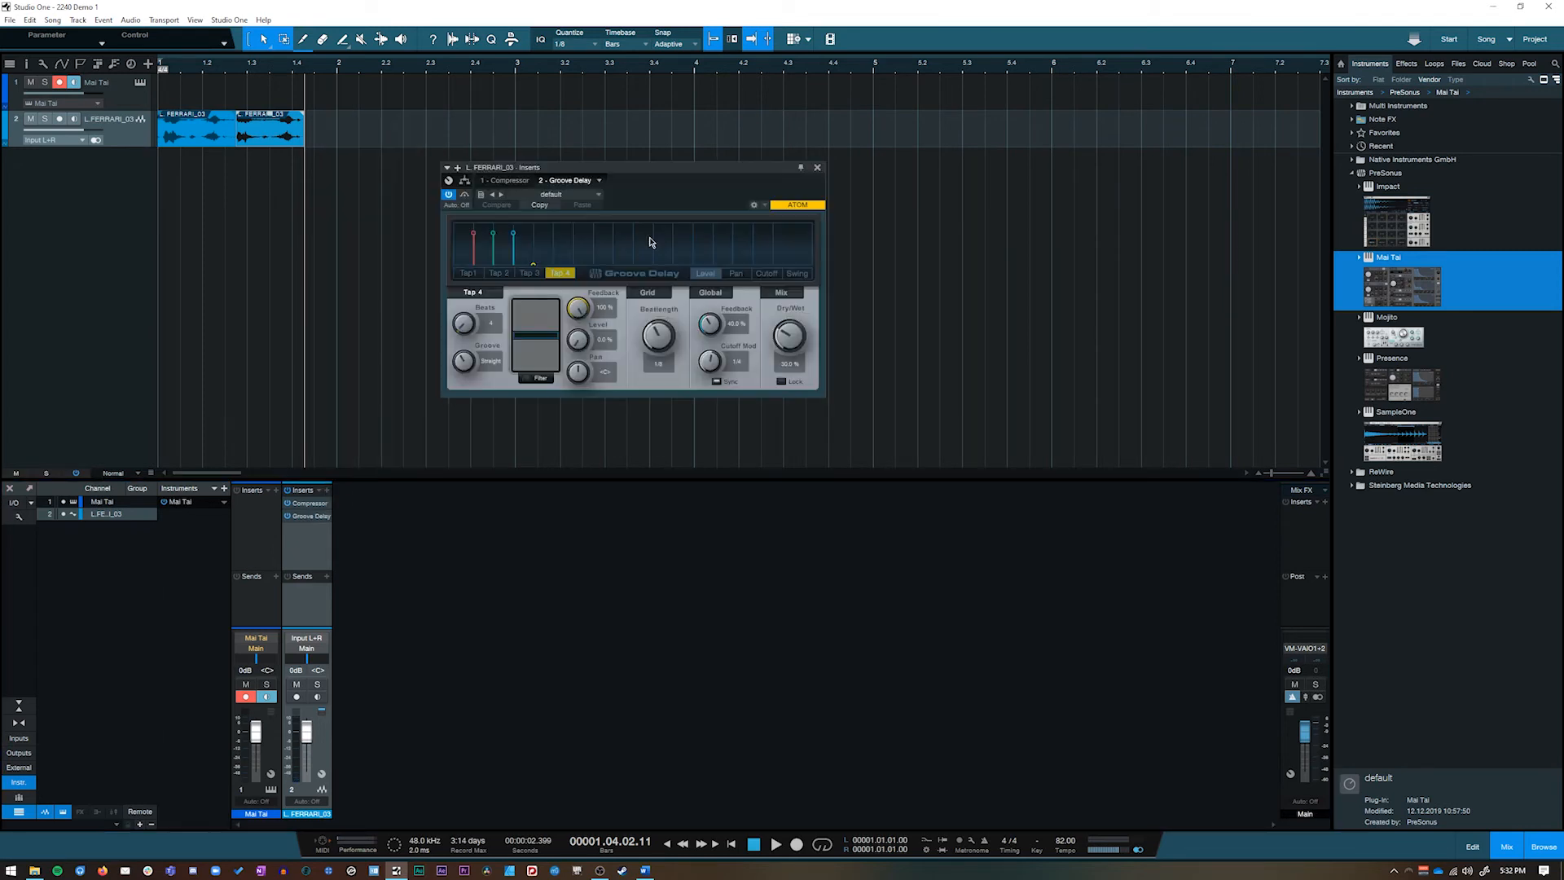
Step: Switch back and forth between the Compressor and Groove Delay inserts in the effect window, and close it
{"action": "left_click", "coordinate": [512, 183]}
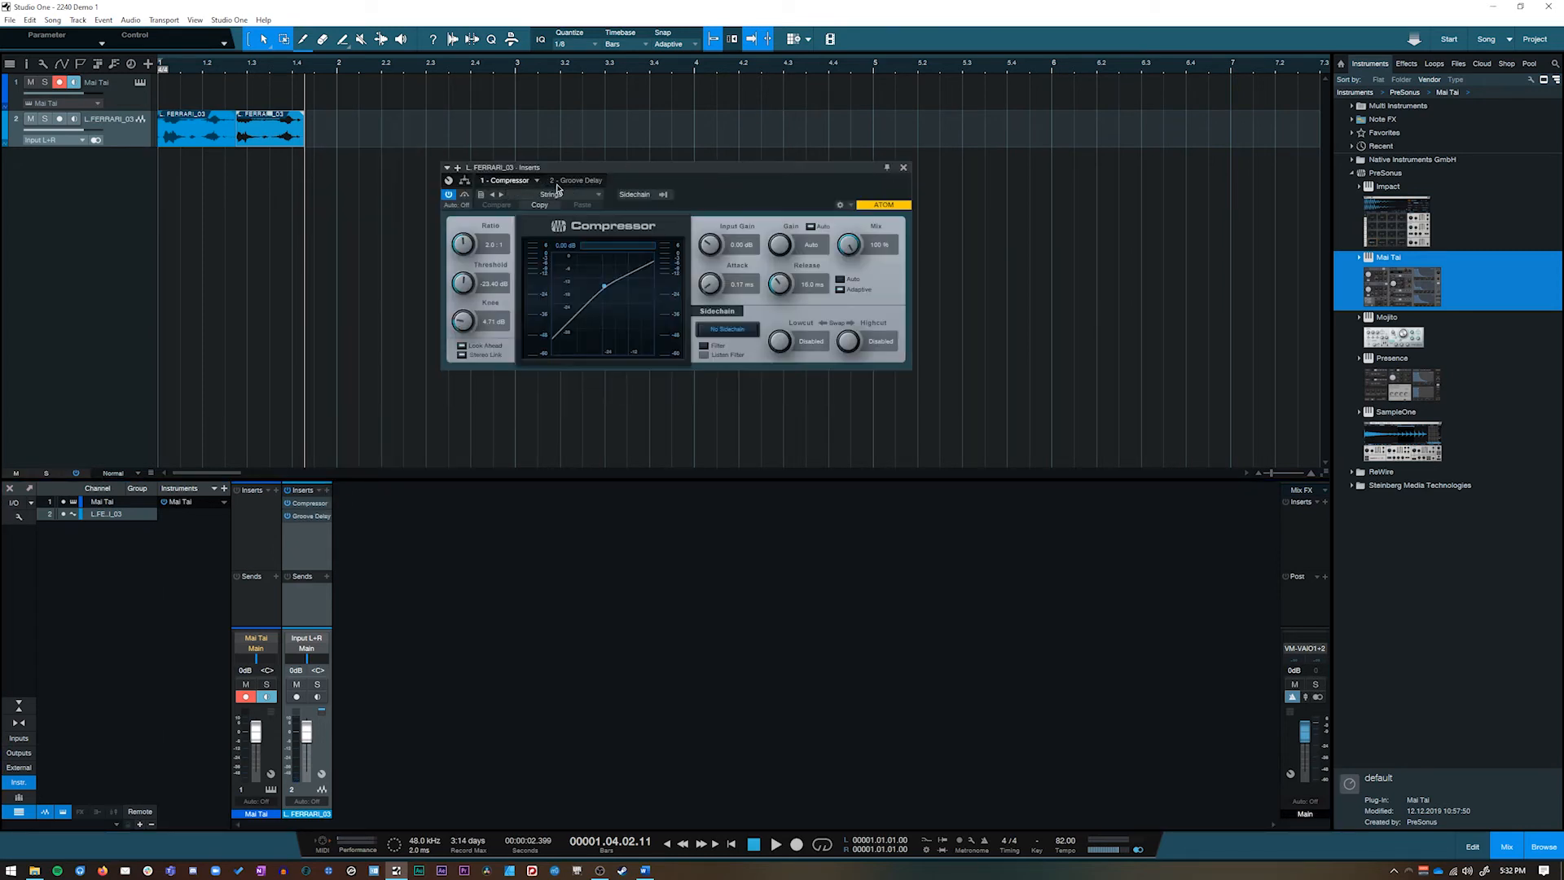
{"action": "left_click", "coordinate": [565, 183]}
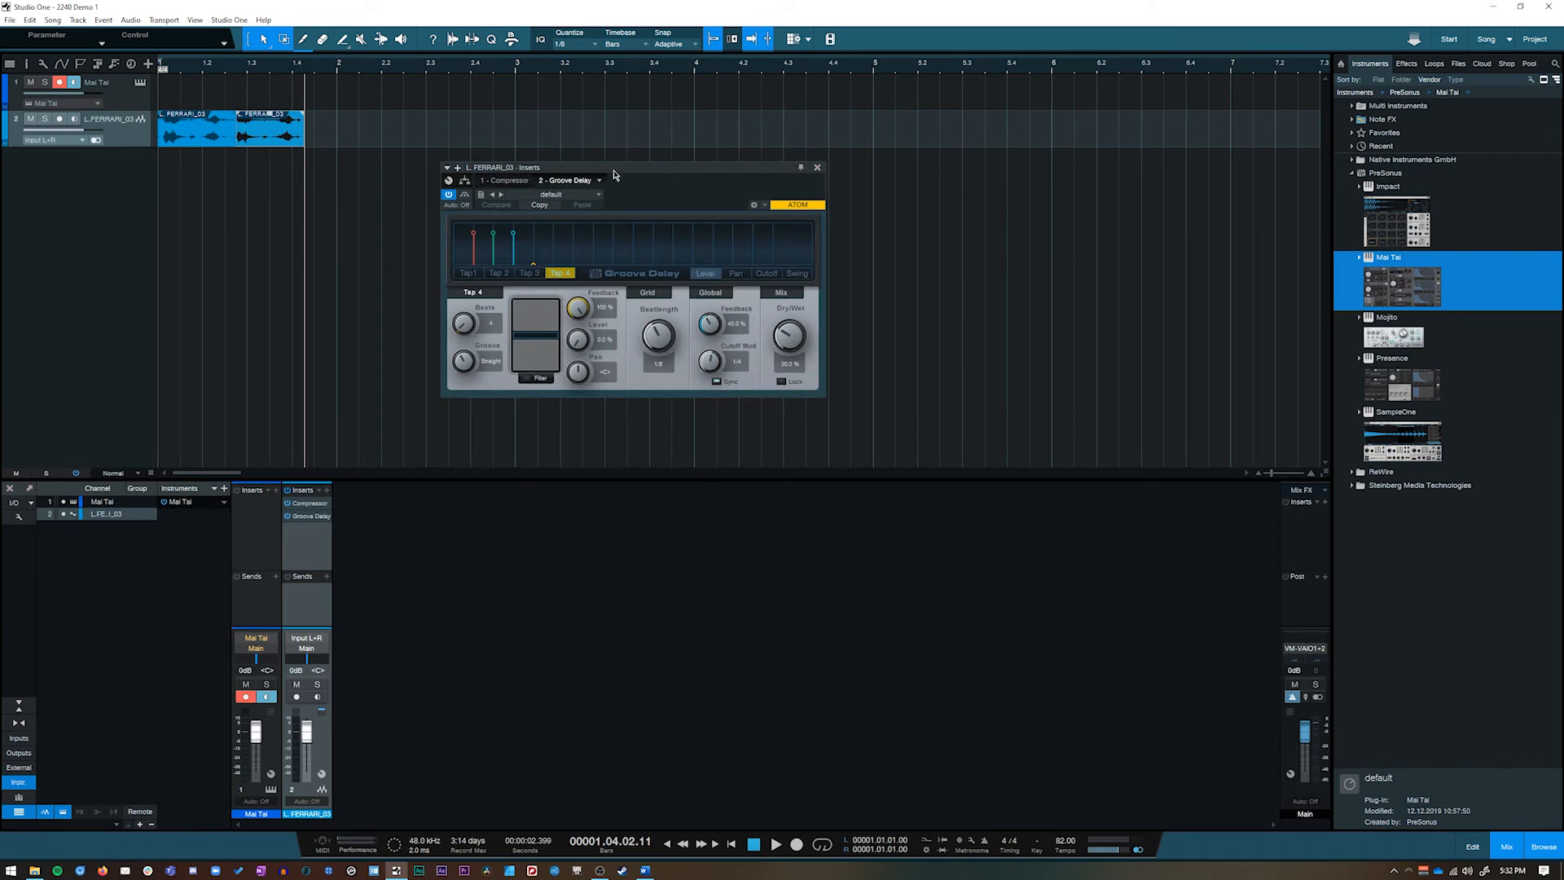
{"action": "left_click_drag", "start_coordinate": [612, 172], "coordinate": [601, 169]}
{"action": "left_click", "coordinate": [501, 181]}
{"action": "left_click", "coordinate": [560, 179]}
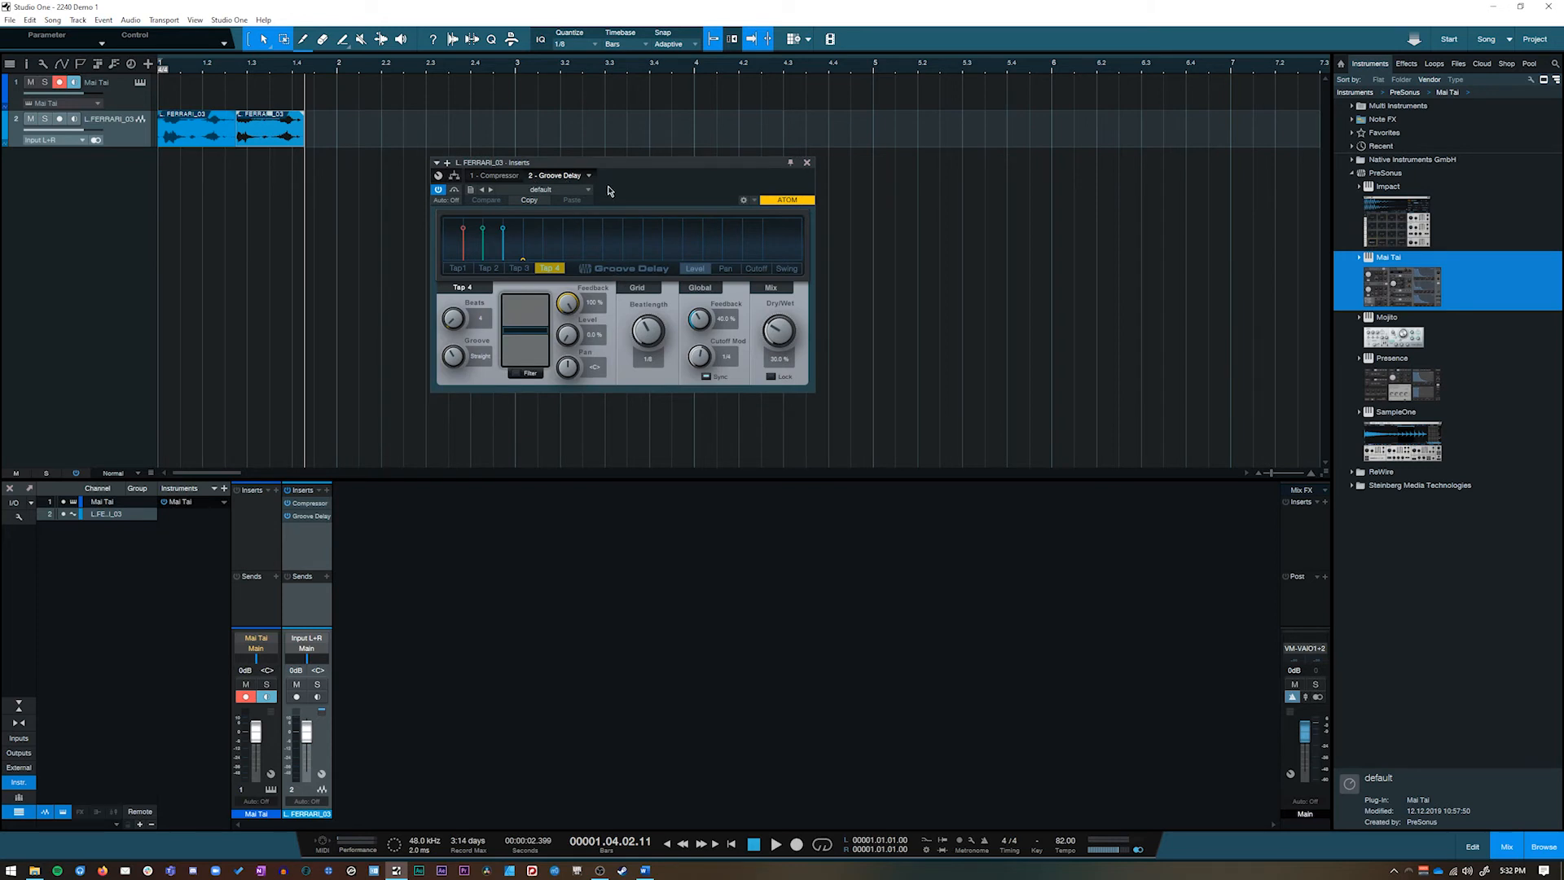
{"action": "left_click", "coordinate": [495, 178]}
{"action": "left_click", "coordinate": [568, 178]}
{"action": "left_click", "coordinate": [807, 165]}
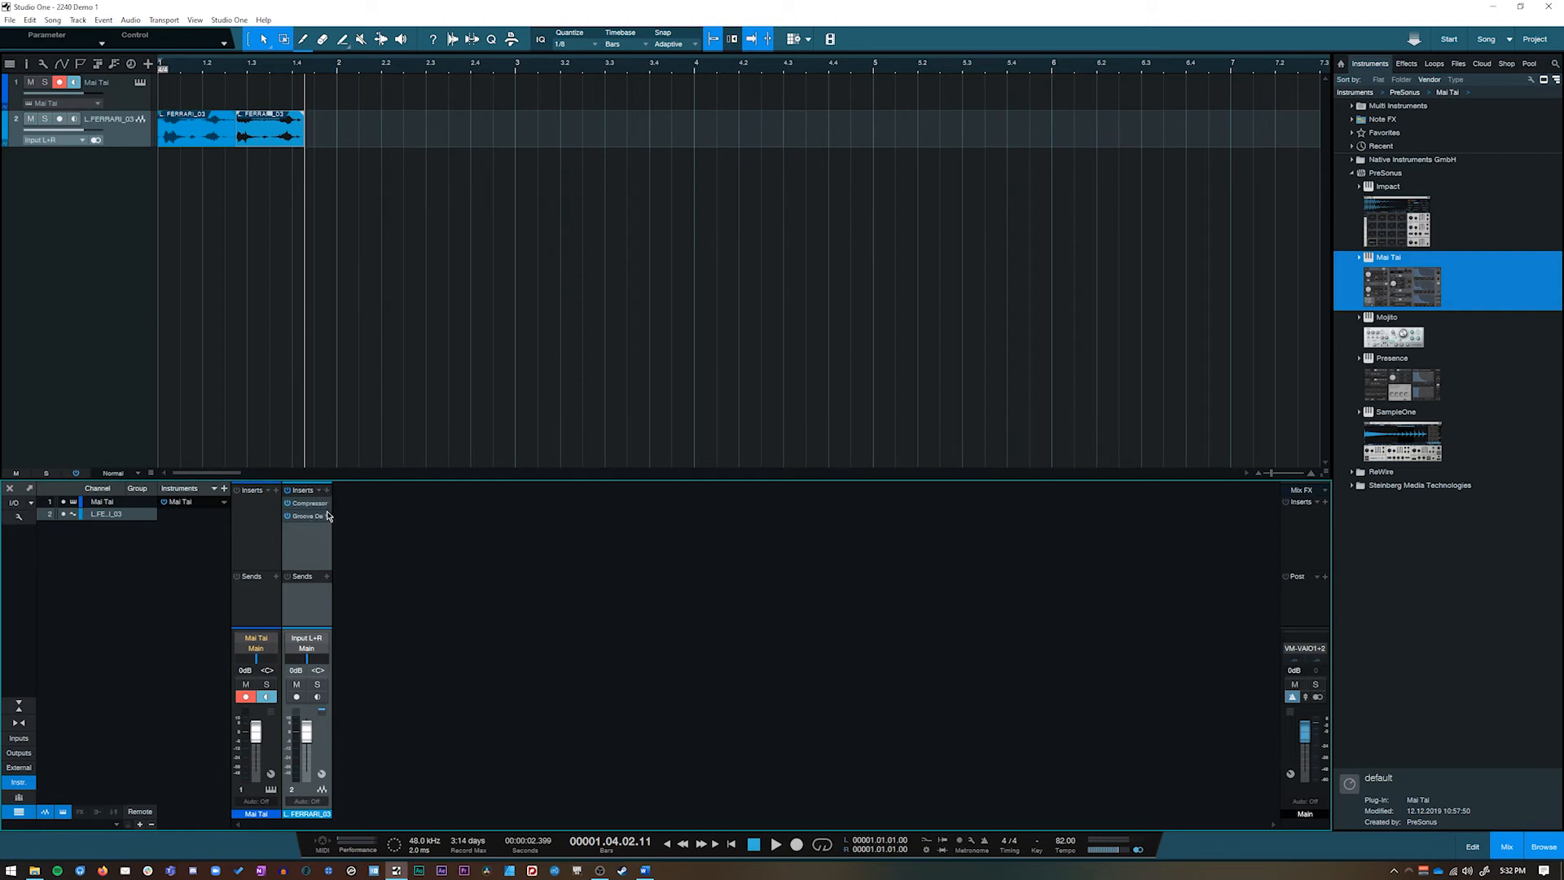
Step: Select the Mai Tai and L. FERRARI_03 channels alternately in the mix console to compare their inserts
{"action": "left_click", "coordinate": [257, 542]}
{"action": "left_click", "coordinate": [313, 556]}
{"action": "left_click", "coordinate": [274, 555]}
{"action": "left_click", "coordinate": [313, 555]}
{"action": "left_click", "coordinate": [256, 554]}
{"action": "left_click", "coordinate": [306, 552]}
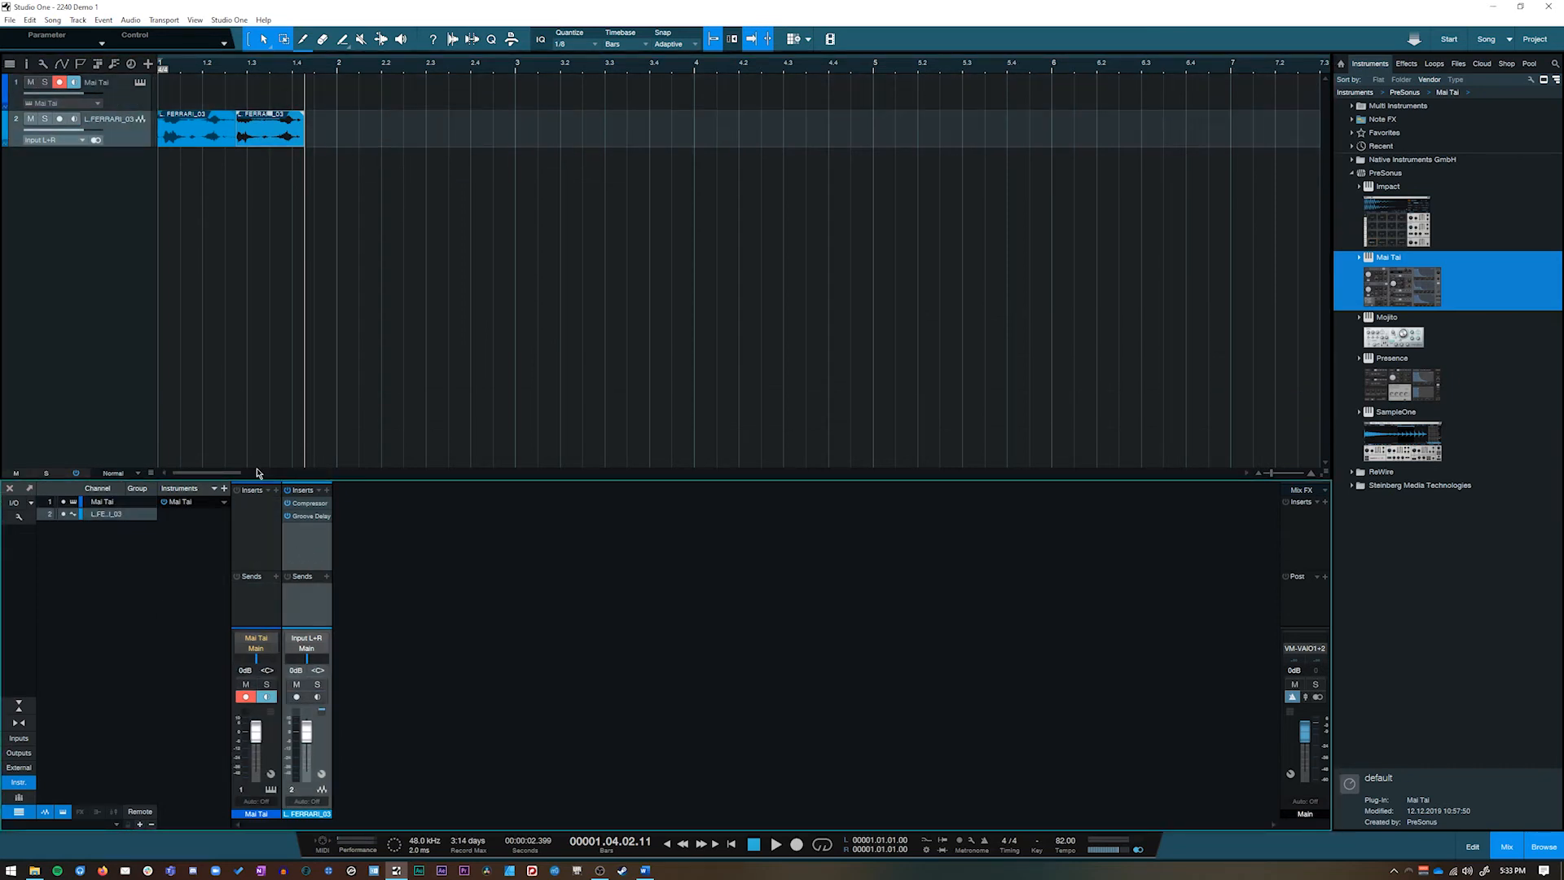
Step: Show the track inspector, hide the mix console, and select both tracks alternately to compare their inspector settings, ending on Mai Tai
{"action": "left_click", "coordinate": [28, 66]}
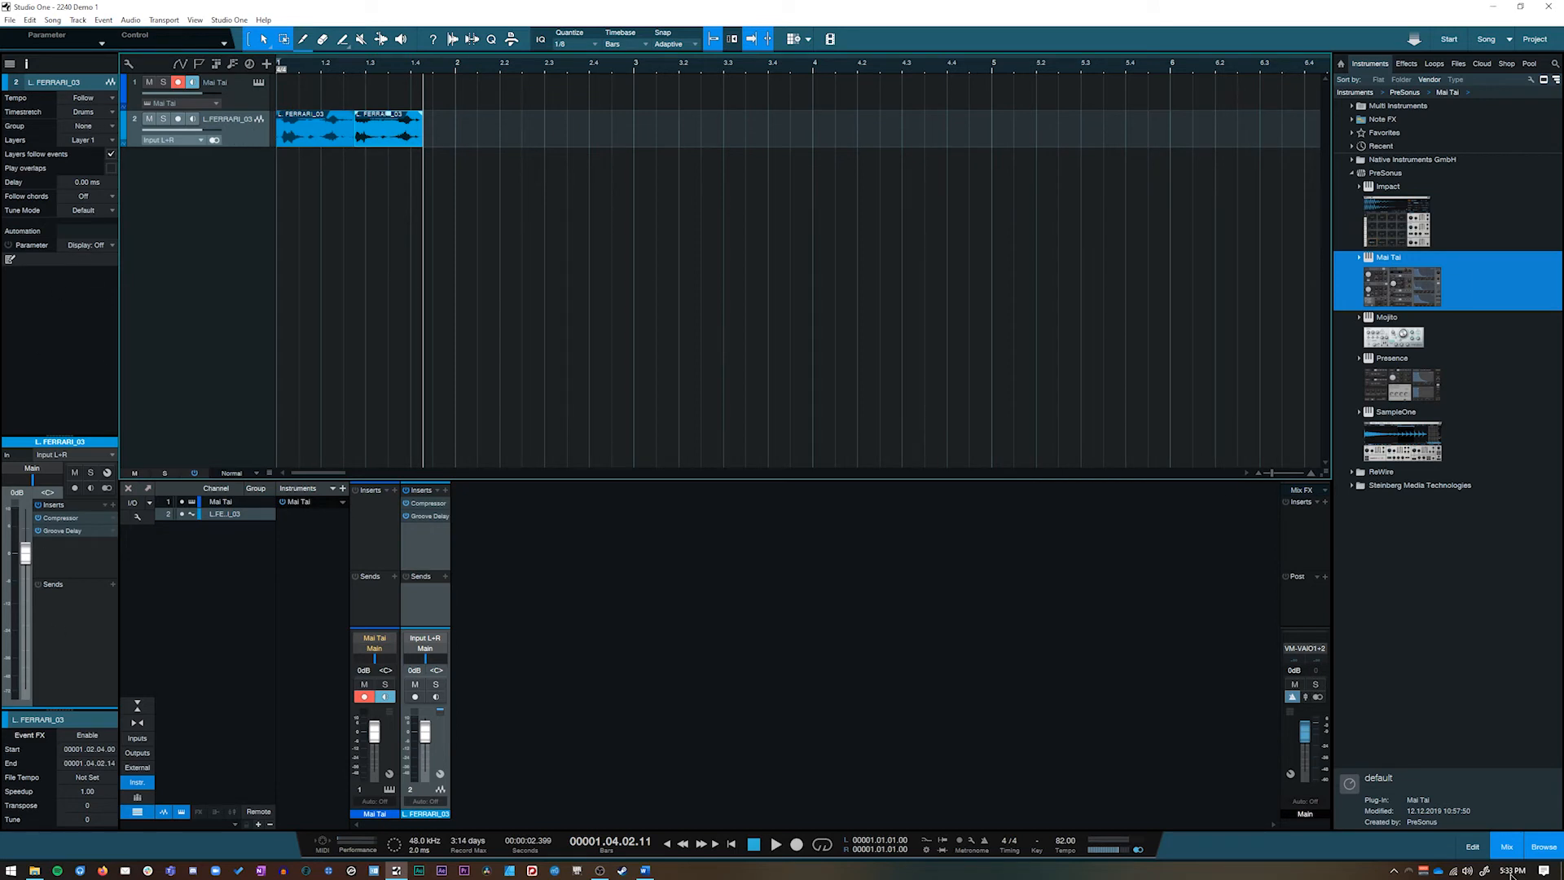
{"action": "left_click", "coordinate": [1509, 847]}
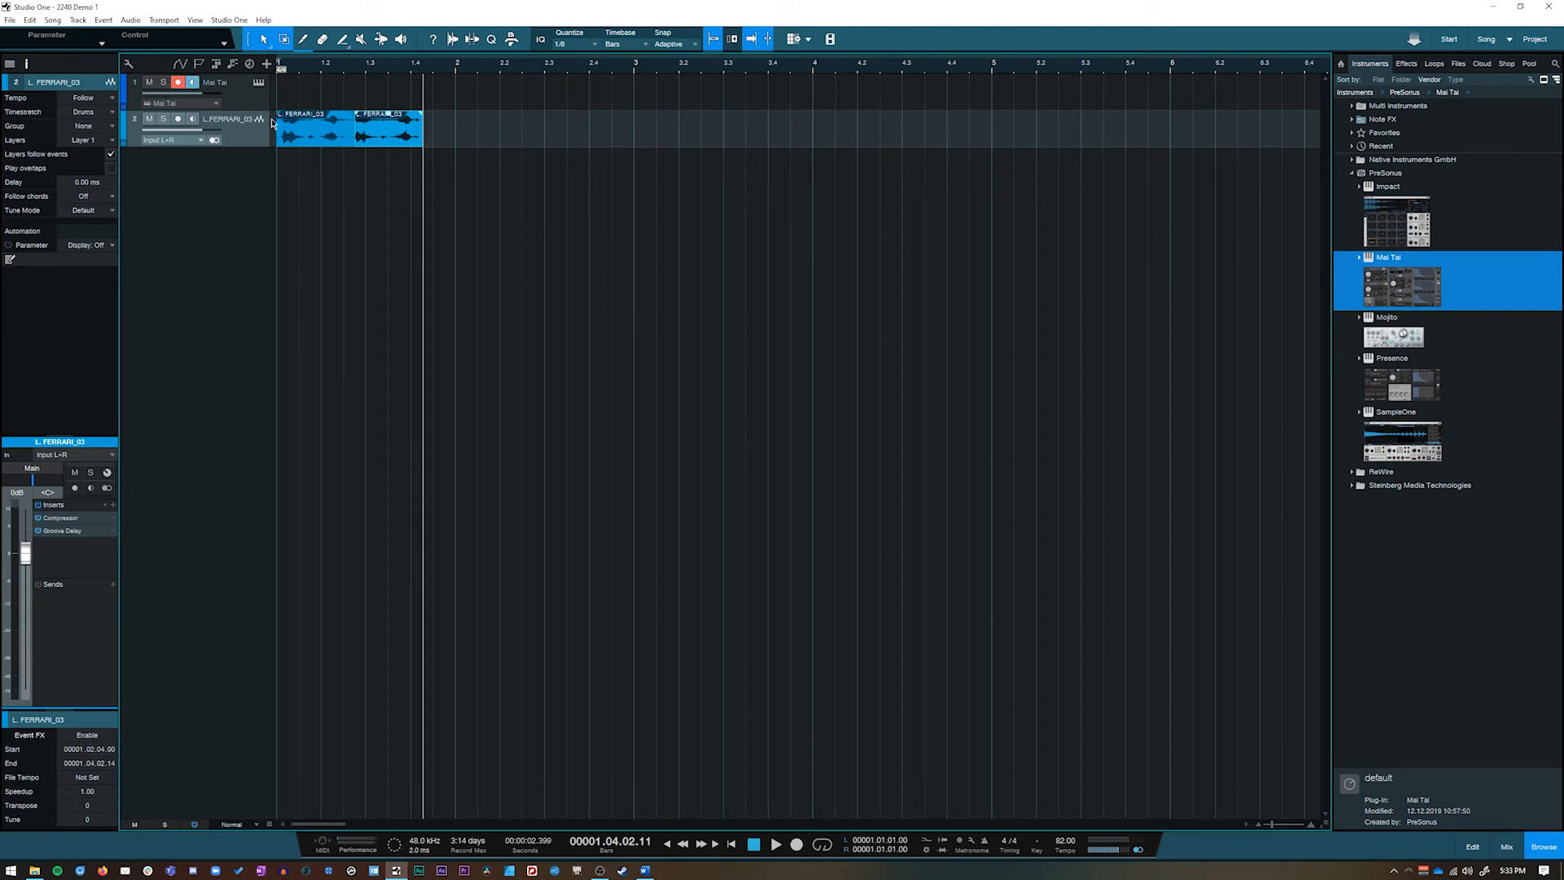
{"action": "left_click", "coordinate": [250, 103]}
{"action": "left_click", "coordinate": [262, 142]}
{"action": "left_click", "coordinate": [250, 104]}
{"action": "left_click", "coordinate": [250, 143]}
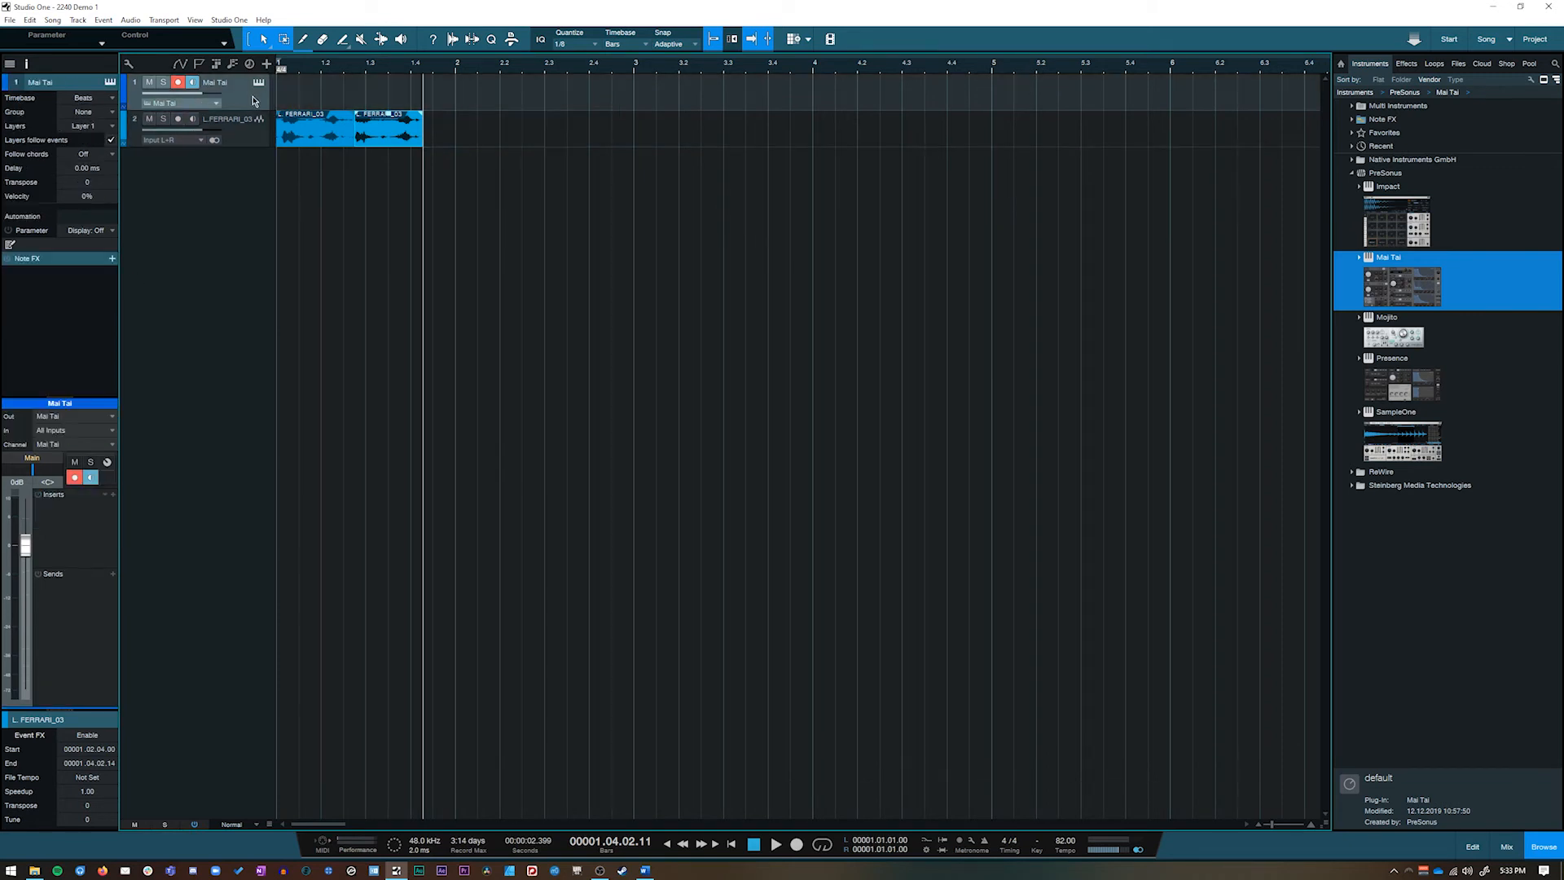
{"action": "left_click", "coordinate": [250, 106]}
Step: Save the song and return the playhead to the beginning
{"action": "left_click", "coordinate": [10, 20]}
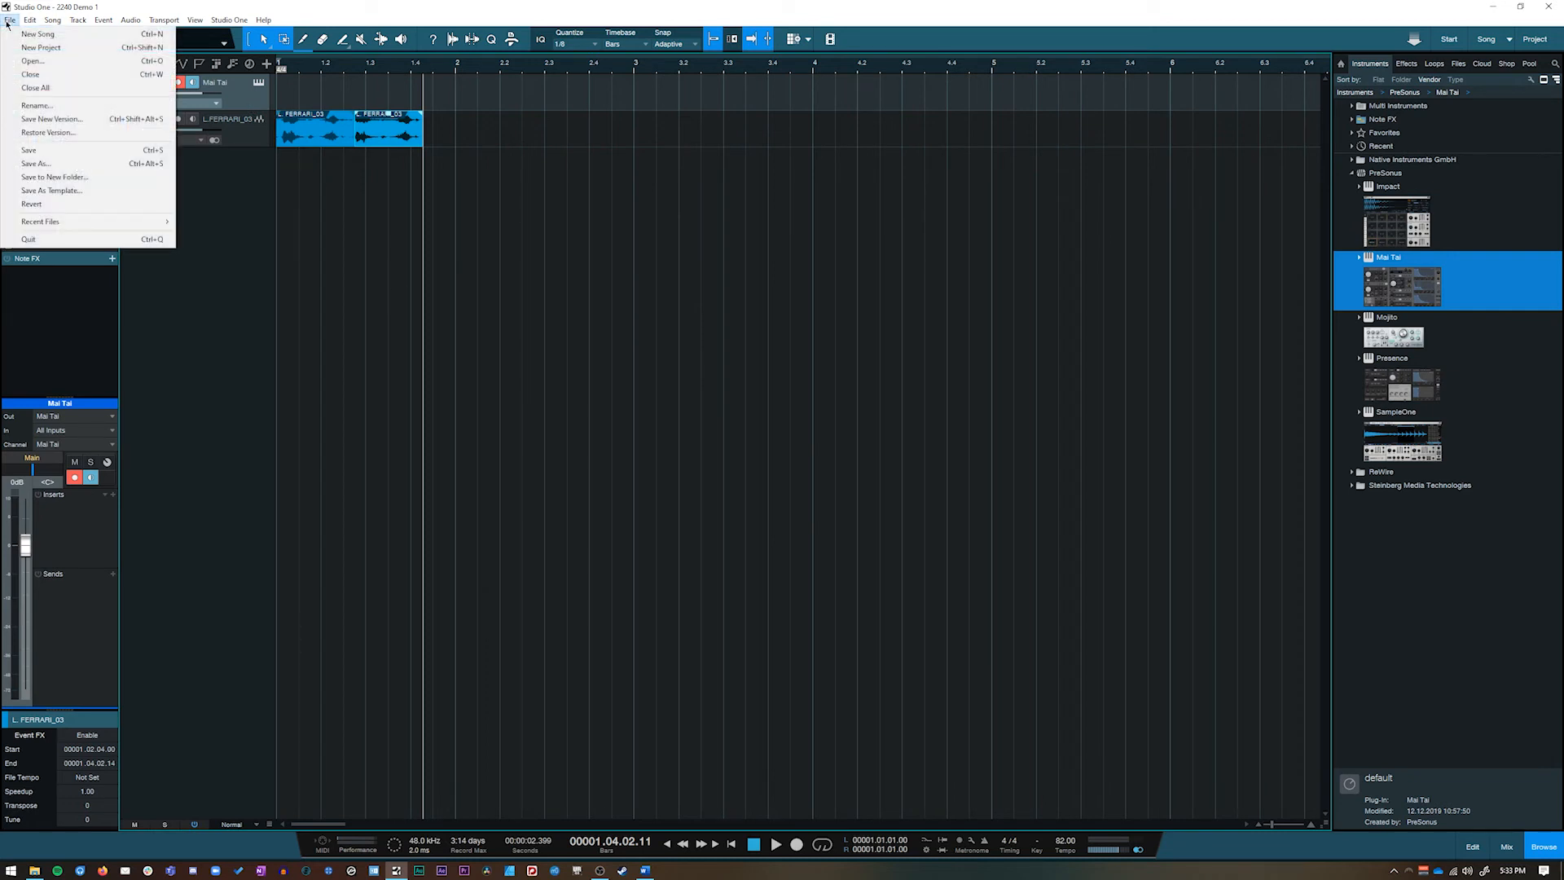
{"action": "left_click", "coordinate": [115, 149]}
{"action": "left_click", "coordinate": [10, 19]}
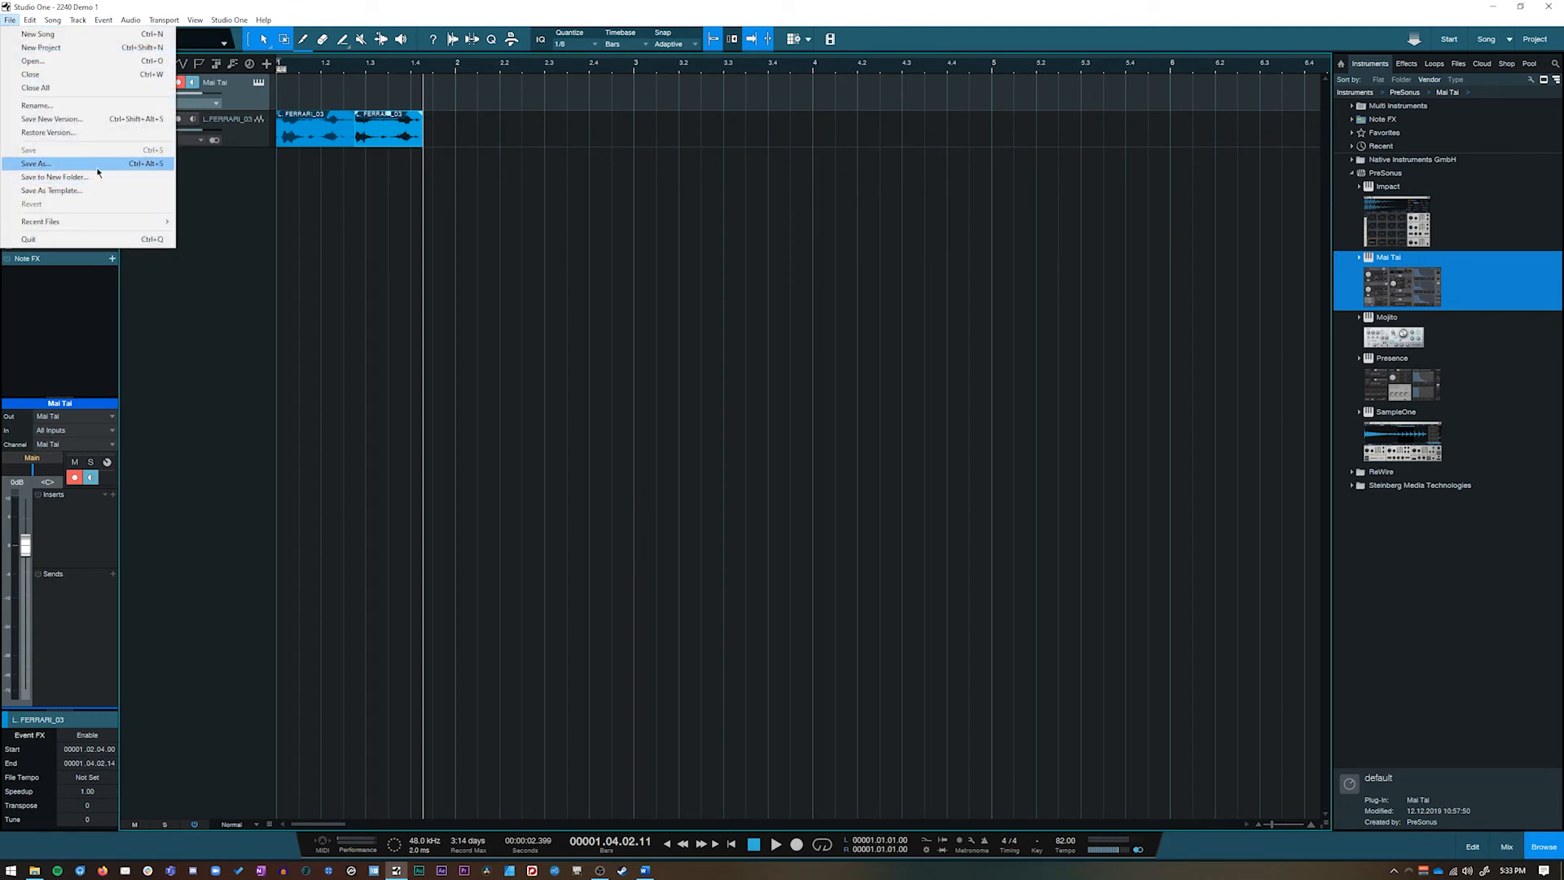
{"action": "left_click", "coordinate": [353, 6]}
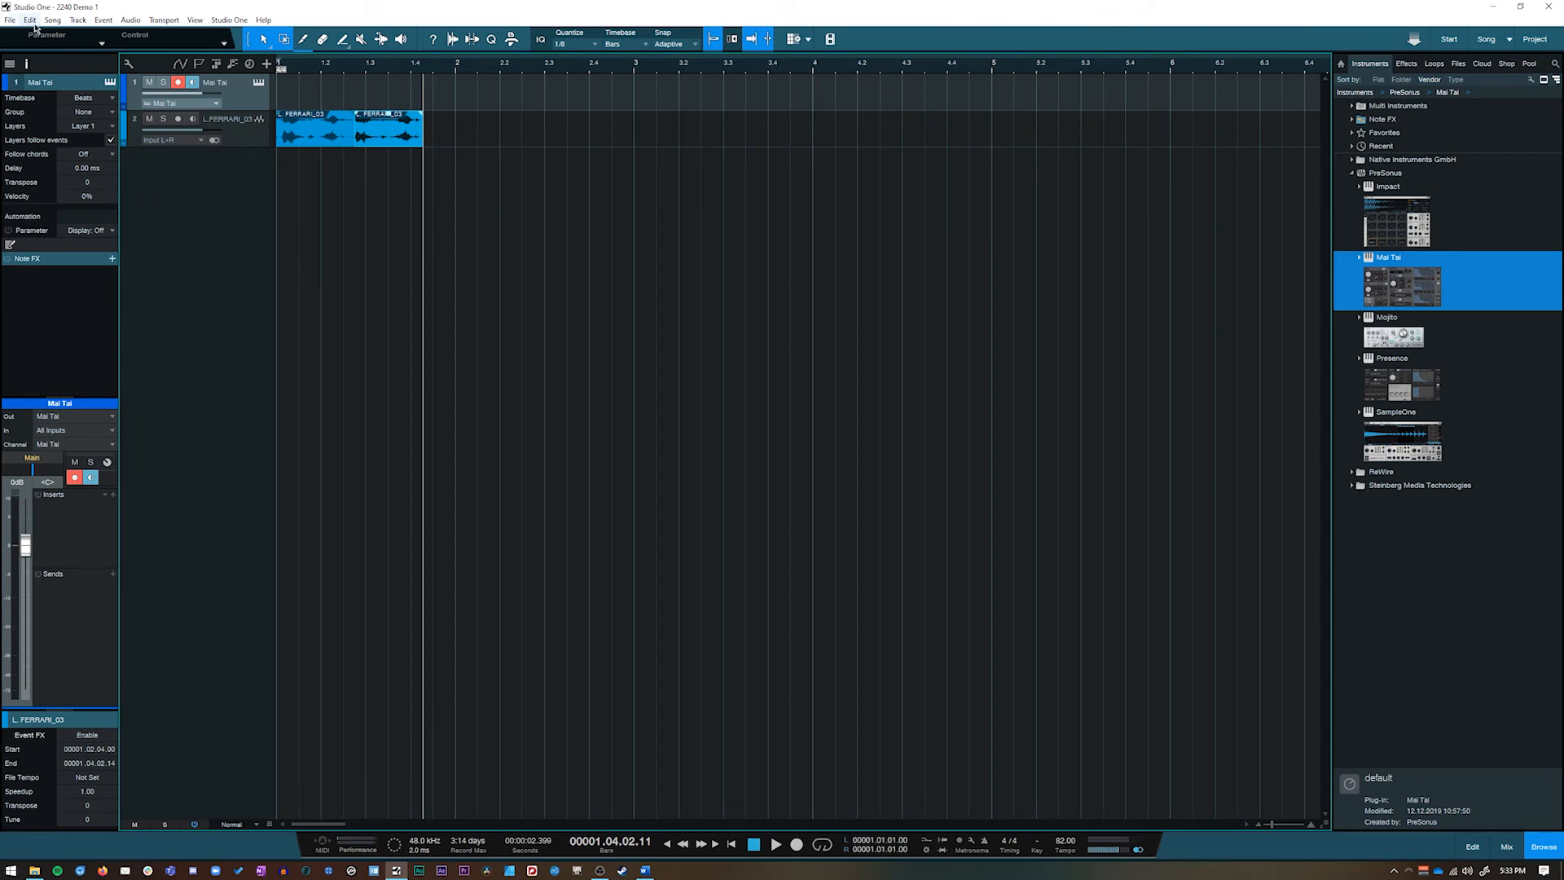
{"action": "key", "text": "comma"}
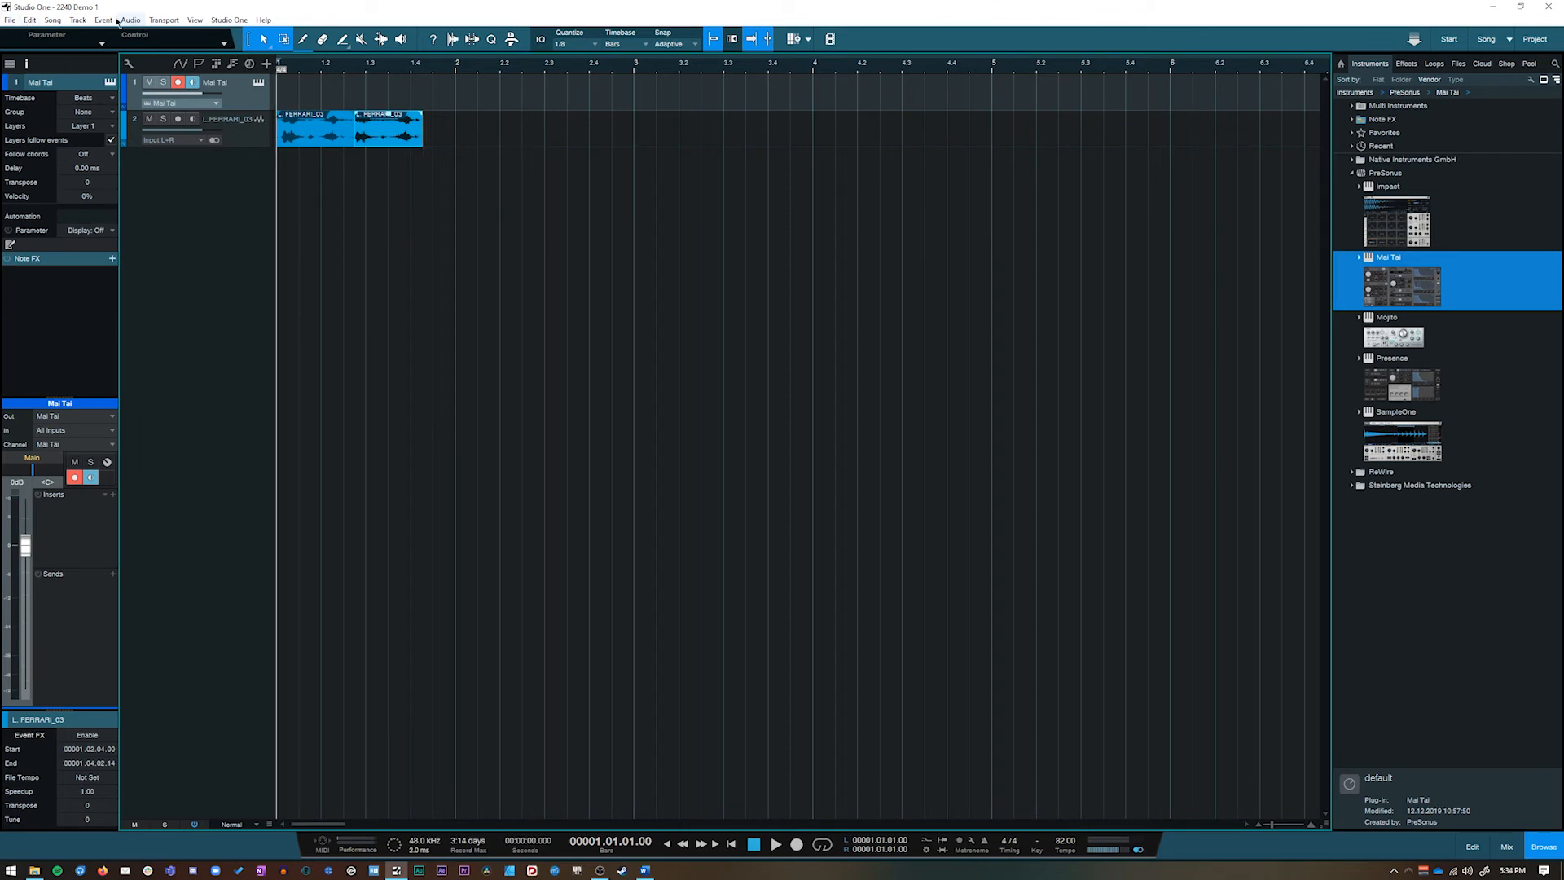
Step: Start a mixdown export of the song and set its location to the Desktop folder
{"action": "left_click", "coordinate": [57, 21]}
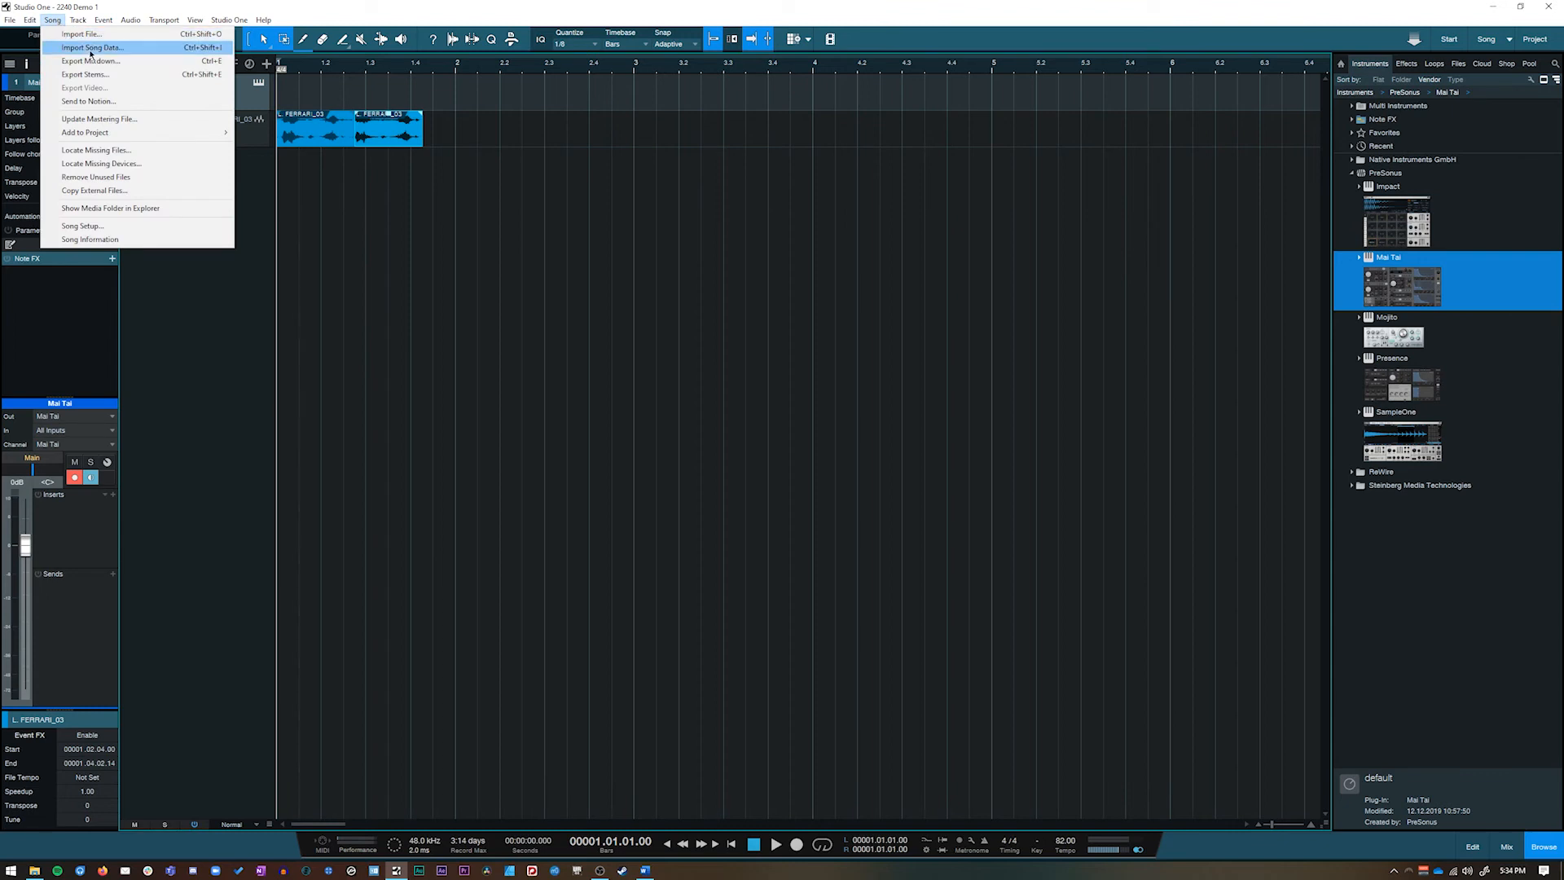
{"action": "left_click", "coordinate": [137, 62]}
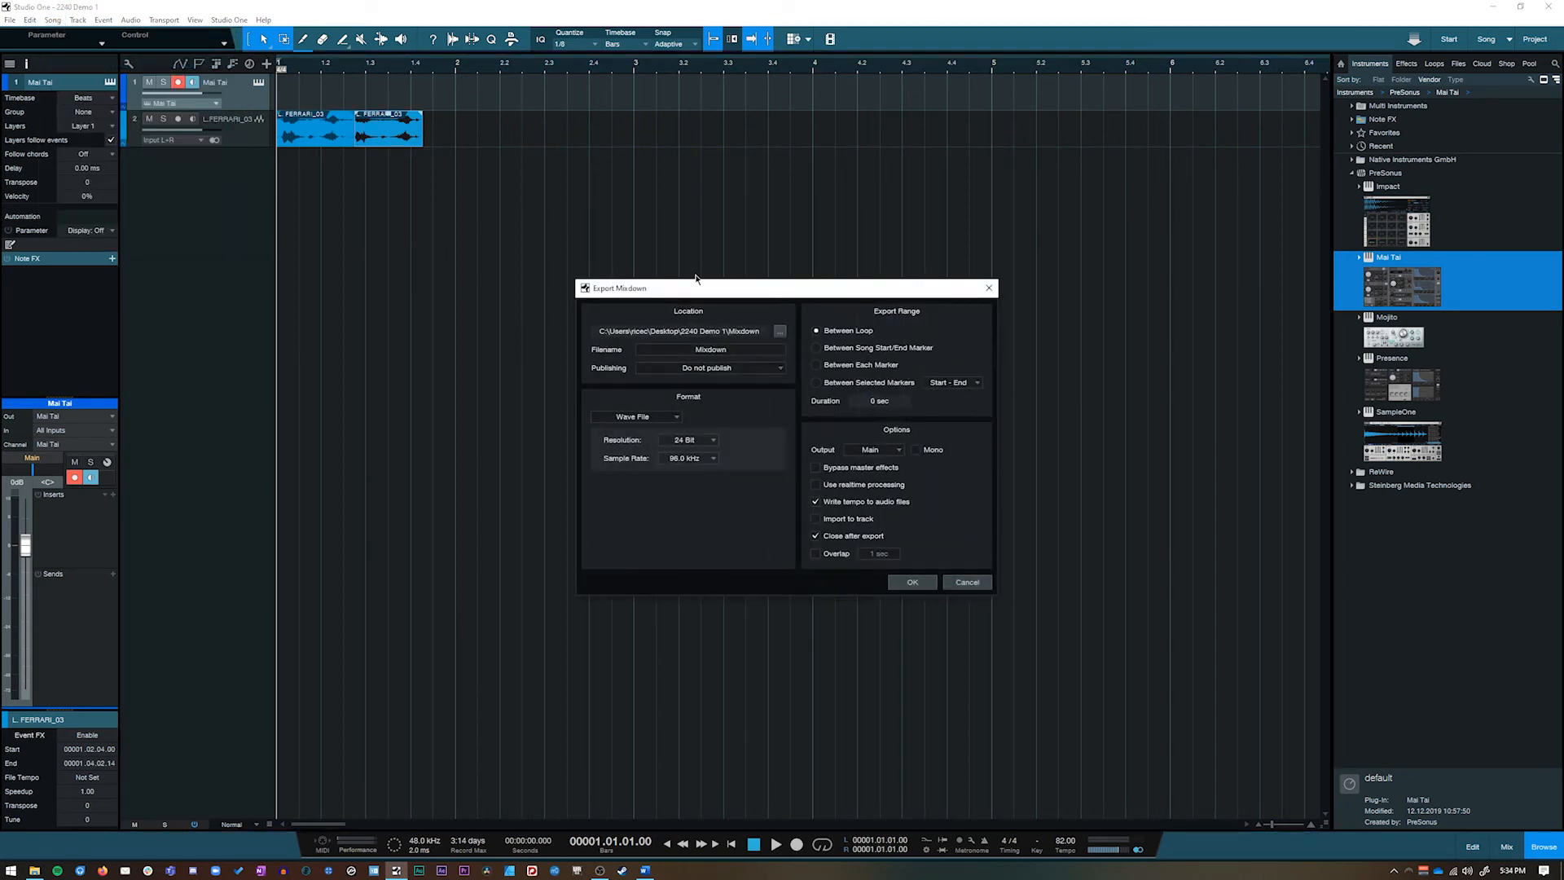
{"action": "left_click_drag", "start_coordinate": [709, 291], "coordinate": [580, 192]}
{"action": "left_click", "coordinate": [780, 331]}
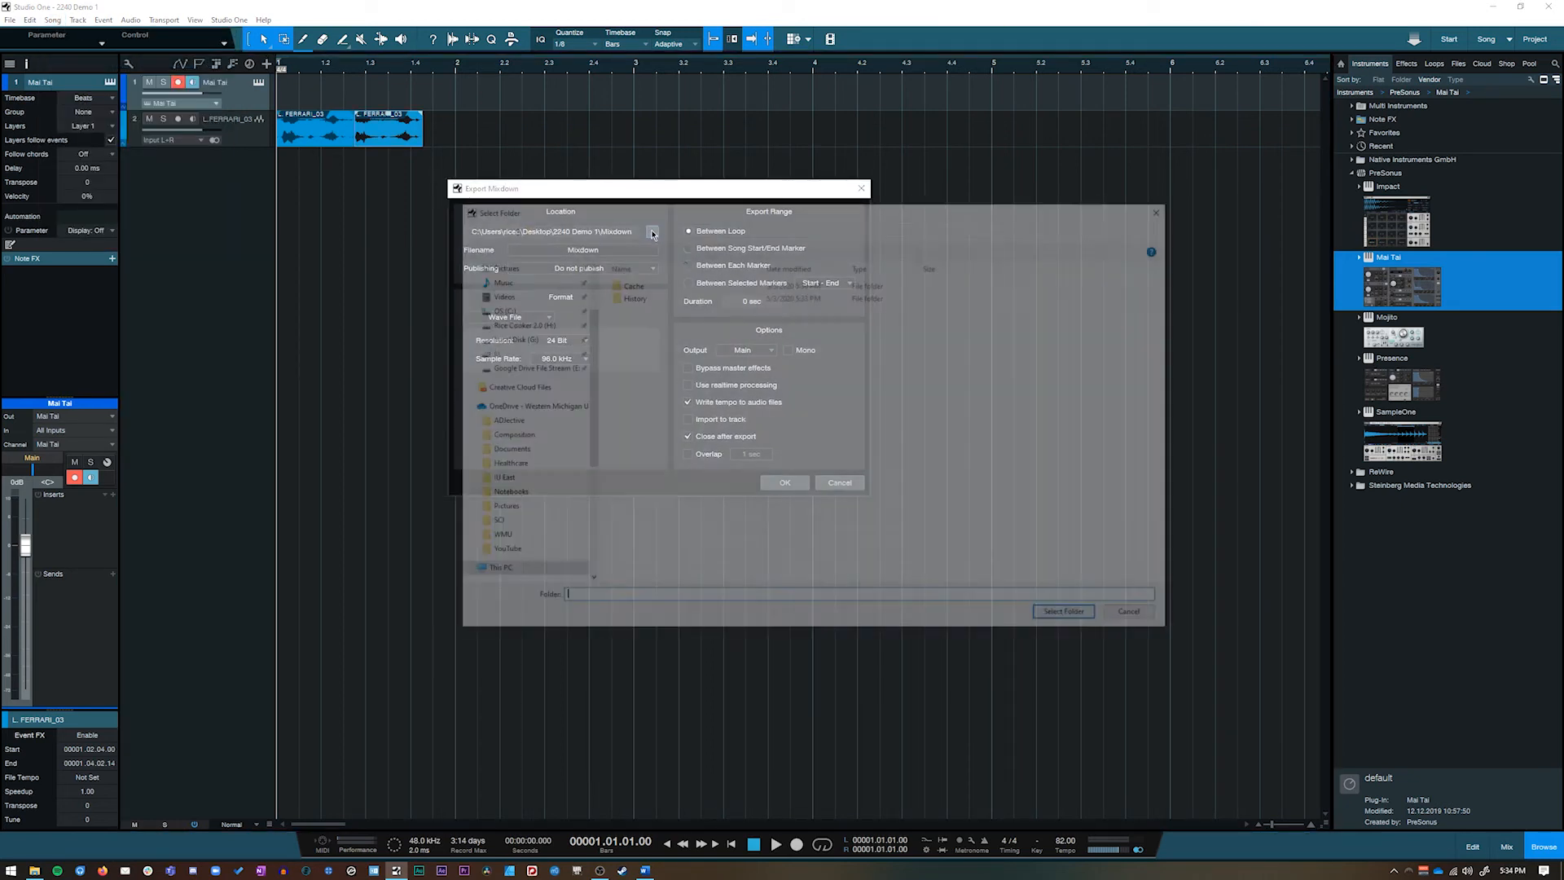
{"action": "scroll", "coordinate": [529, 297], "scroll_direction": "up", "scroll_amount": 3}
{"action": "left_click", "coordinate": [529, 293]}
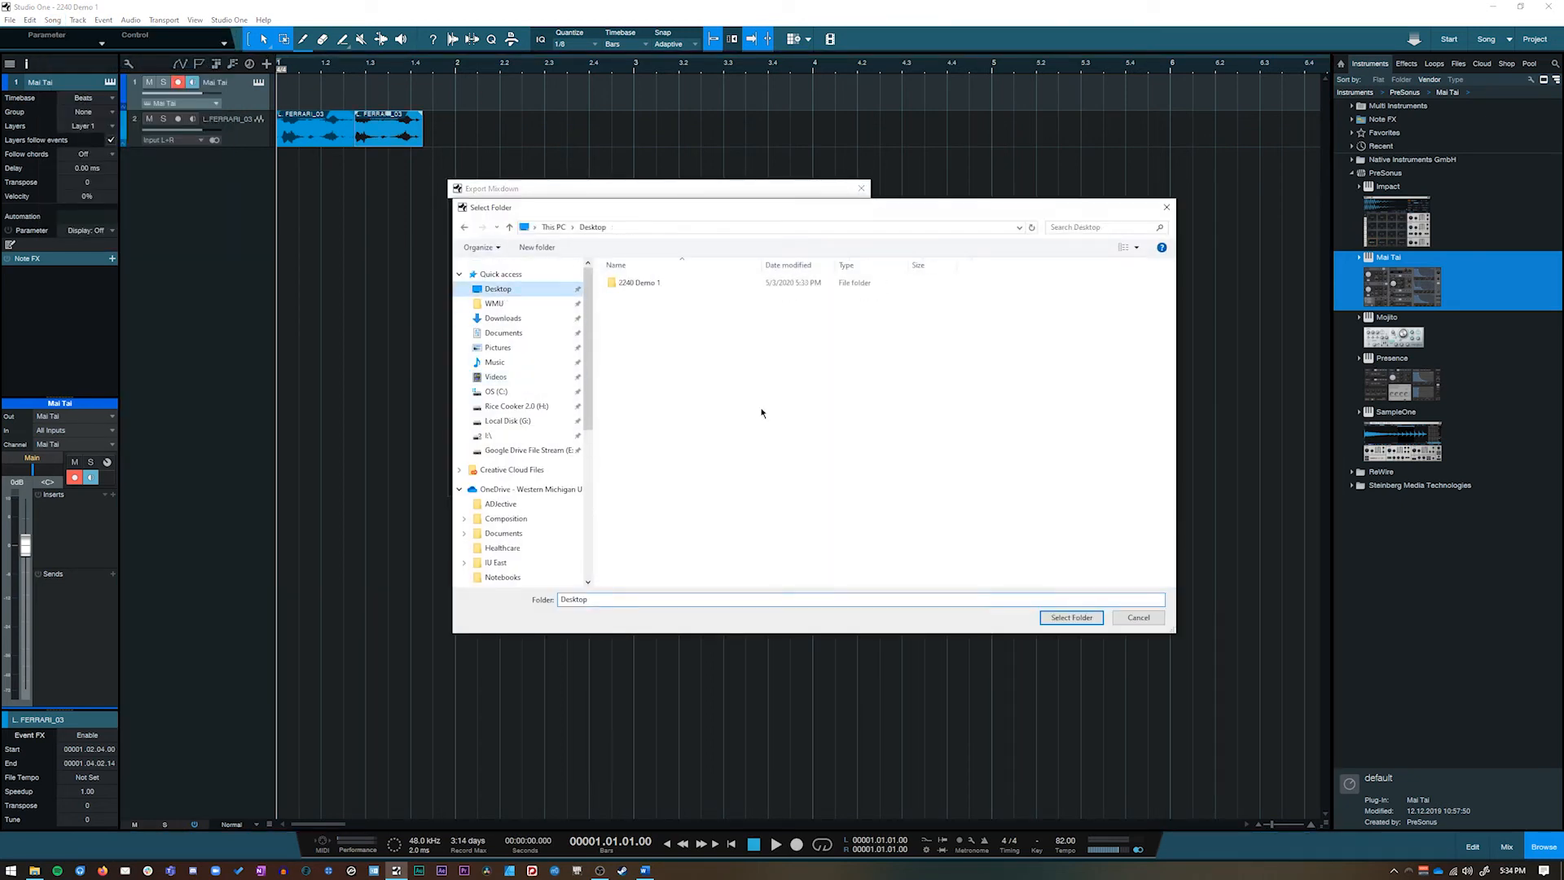
{"action": "left_click", "coordinate": [1071, 617]}
Step: Name the mixdown file "emt demo" and keep its publishing option at Do not publish
{"action": "double_click", "coordinate": [576, 251]}
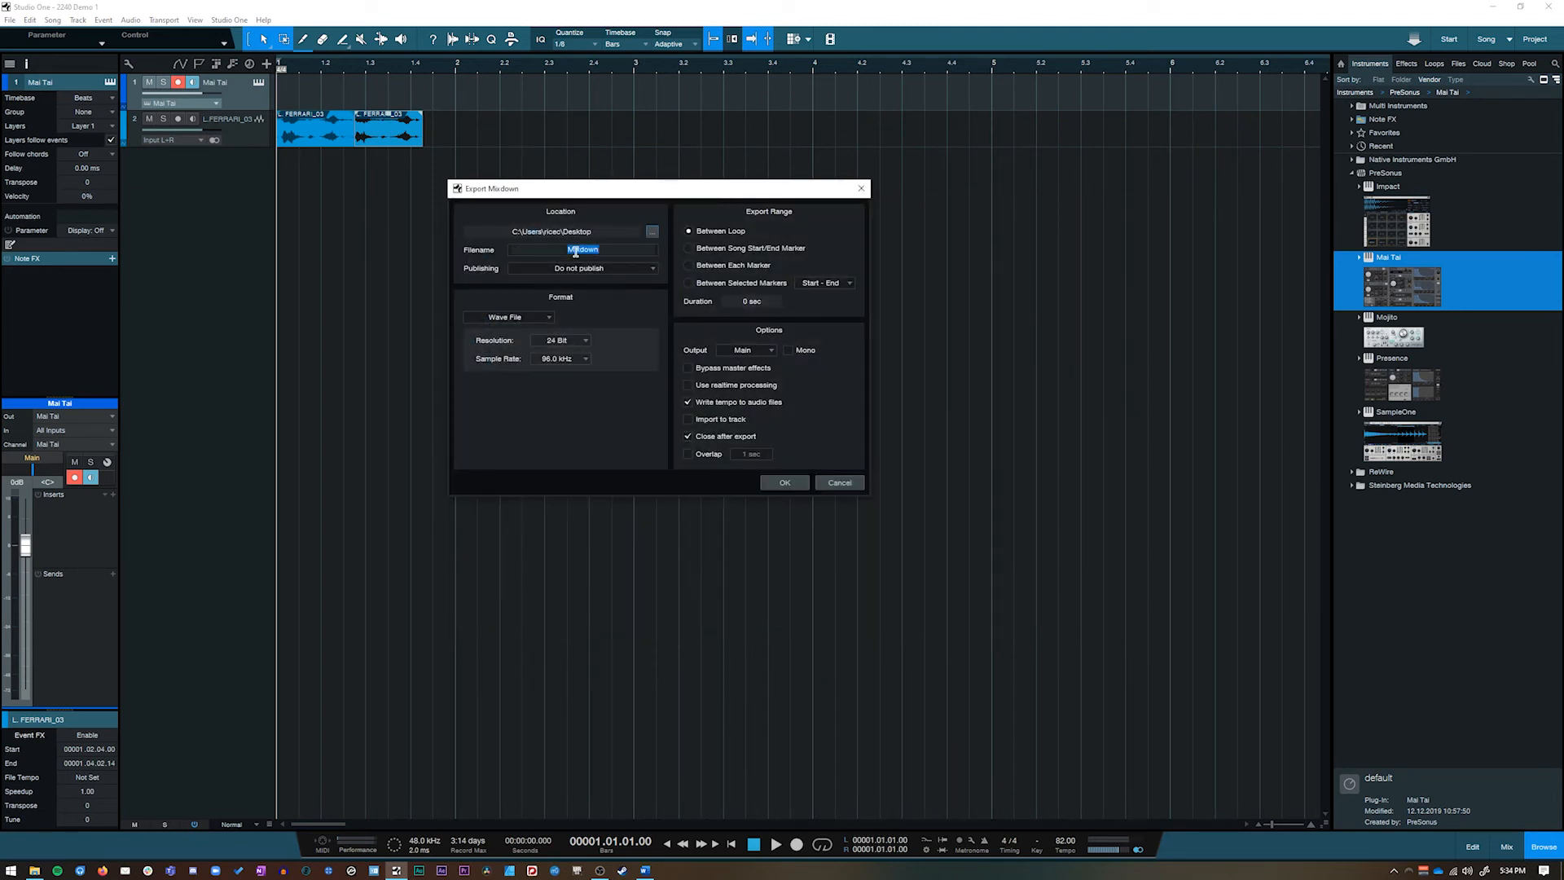
{"action": "type", "text": "emt demo"}
{"action": "left_click", "coordinate": [613, 271]}
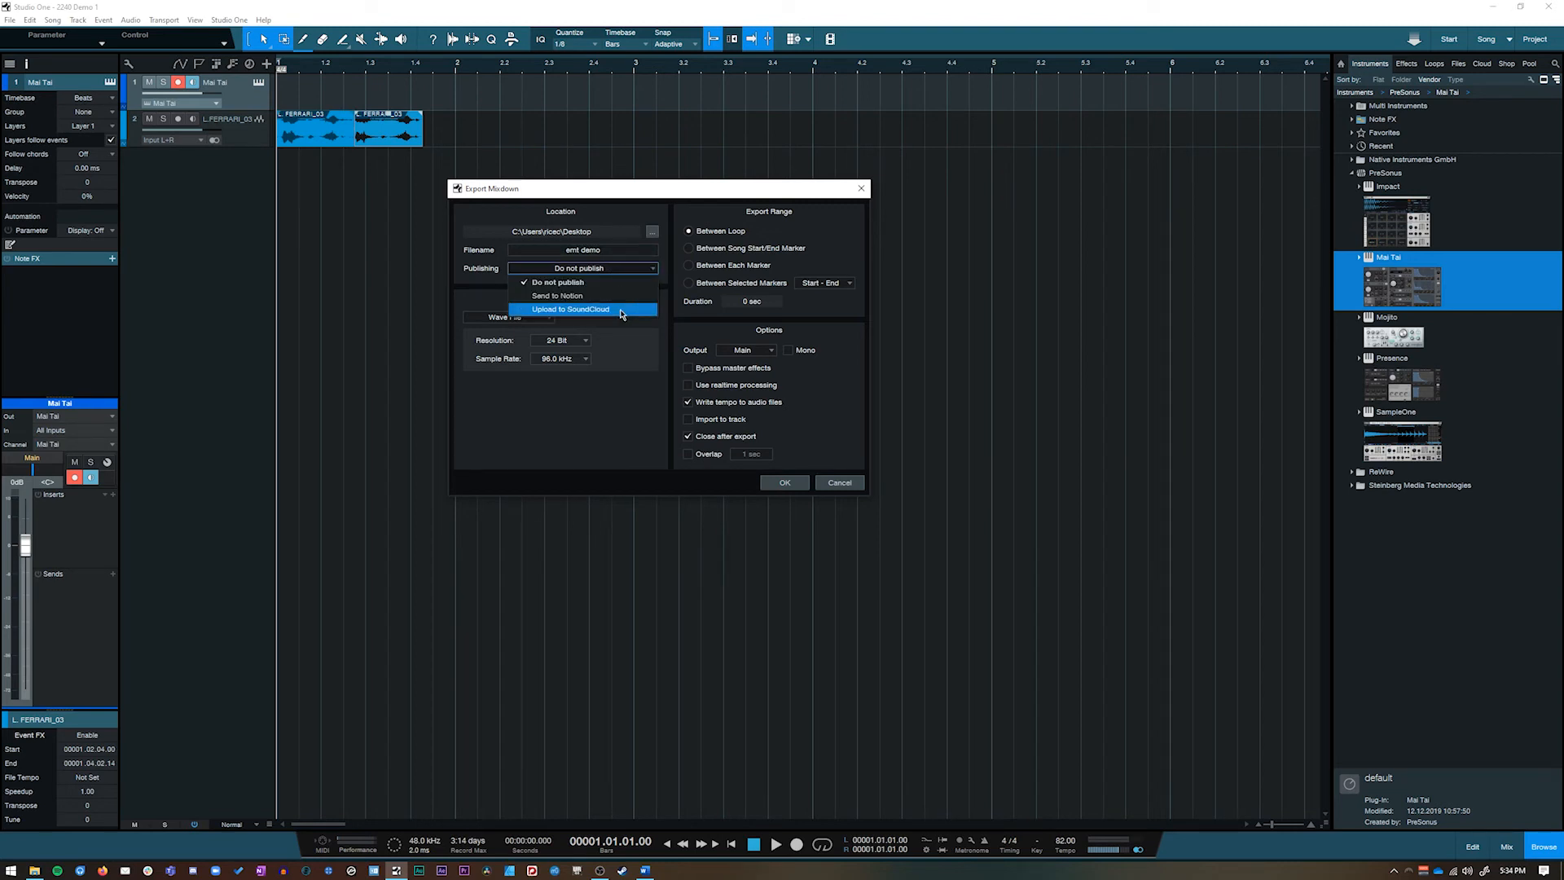
{"action": "left_click", "coordinate": [601, 284]}
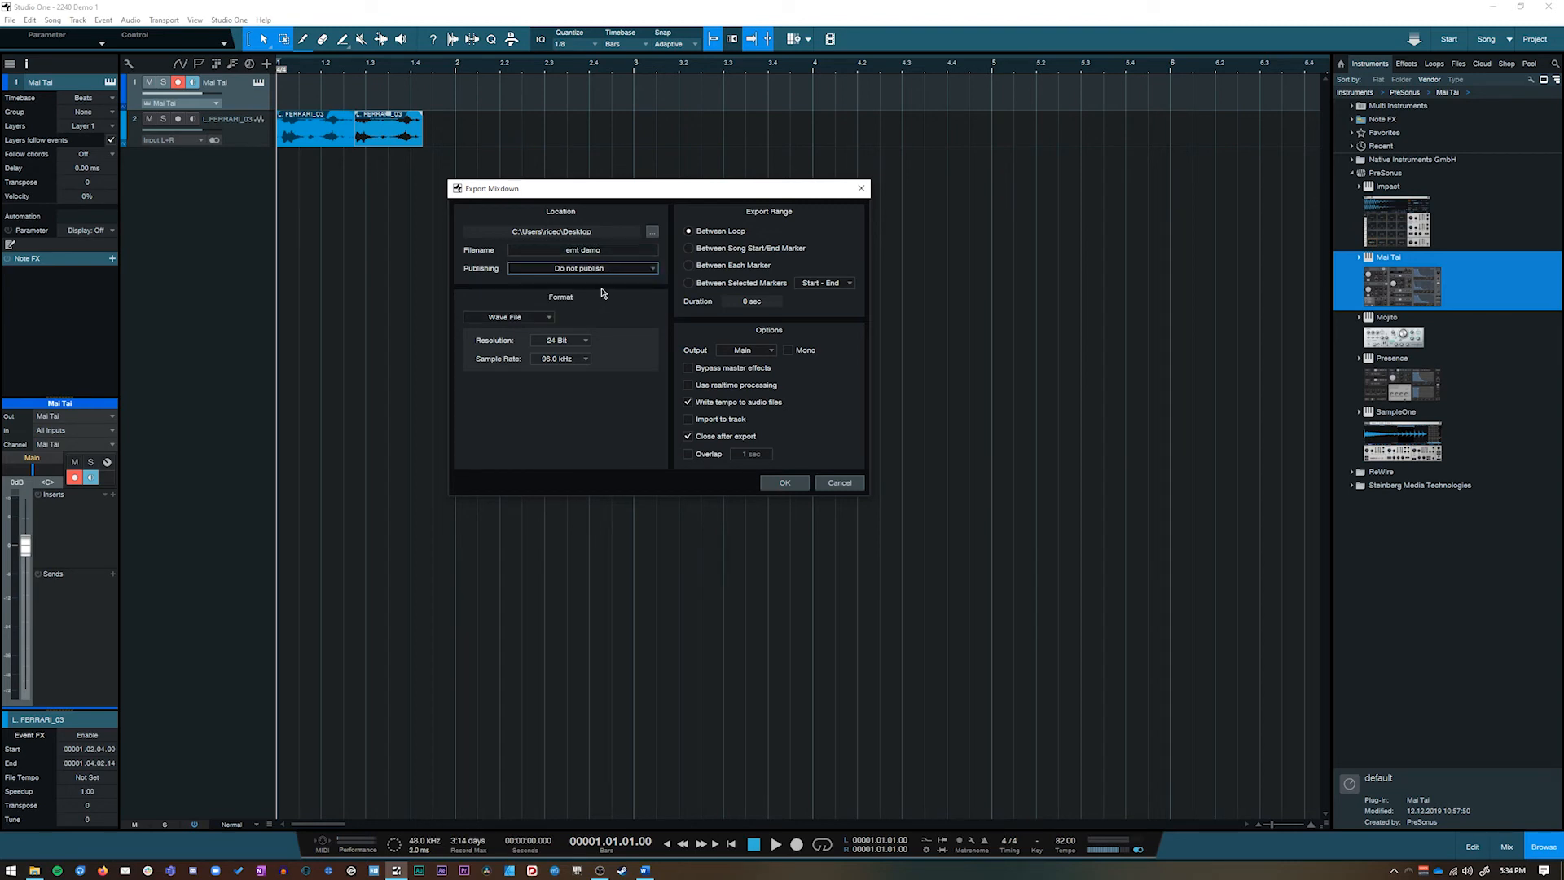
Step: Switch the export format to FLAC File and back to Wave File
{"action": "left_click", "coordinate": [546, 318]}
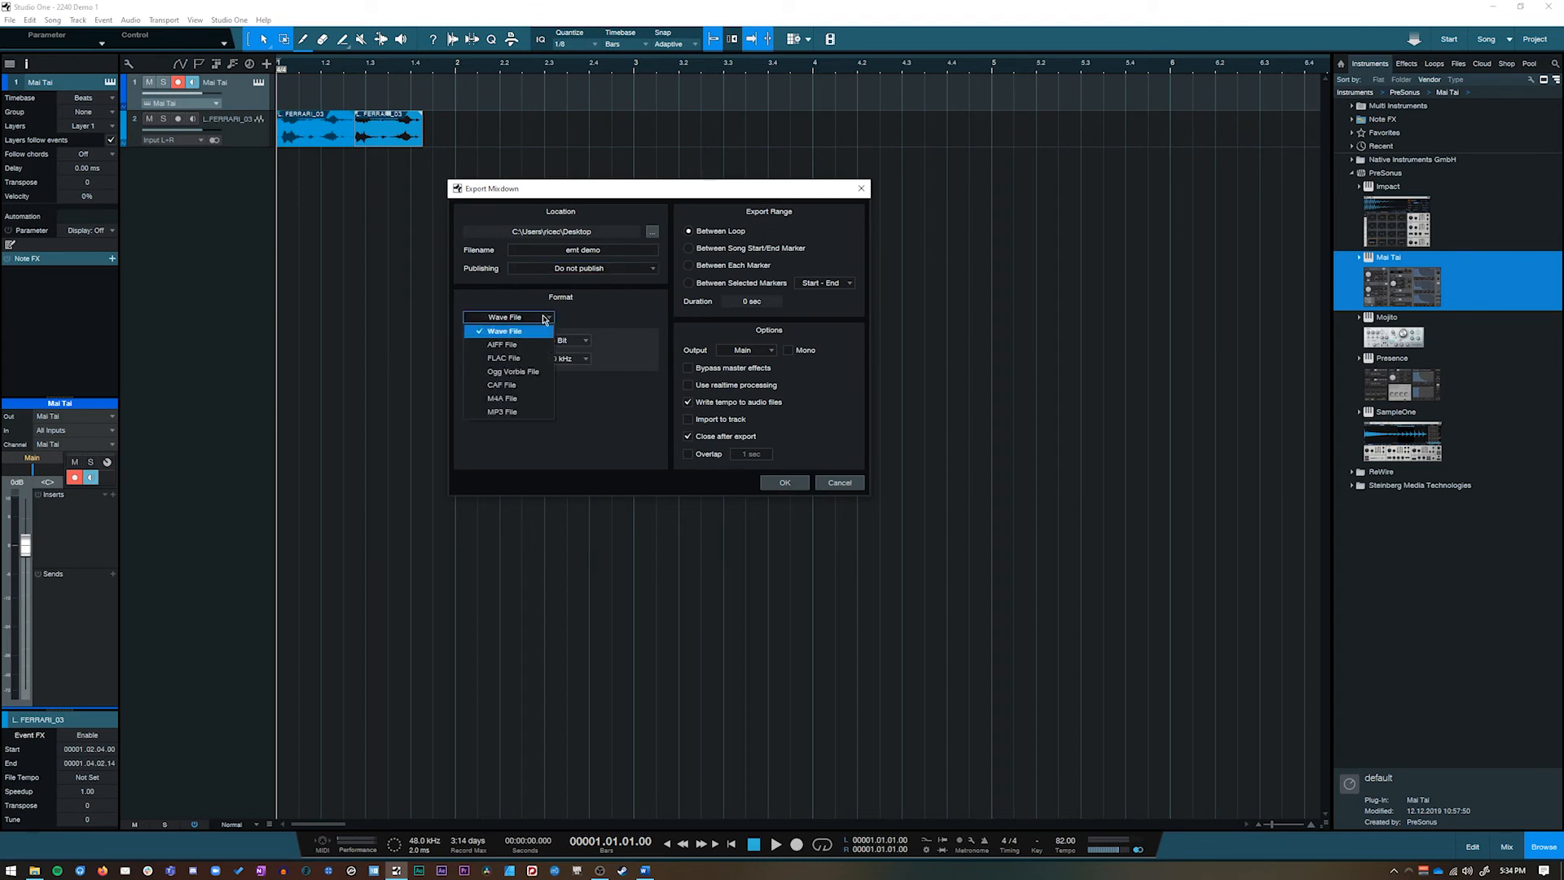
{"action": "left_click", "coordinate": [537, 359]}
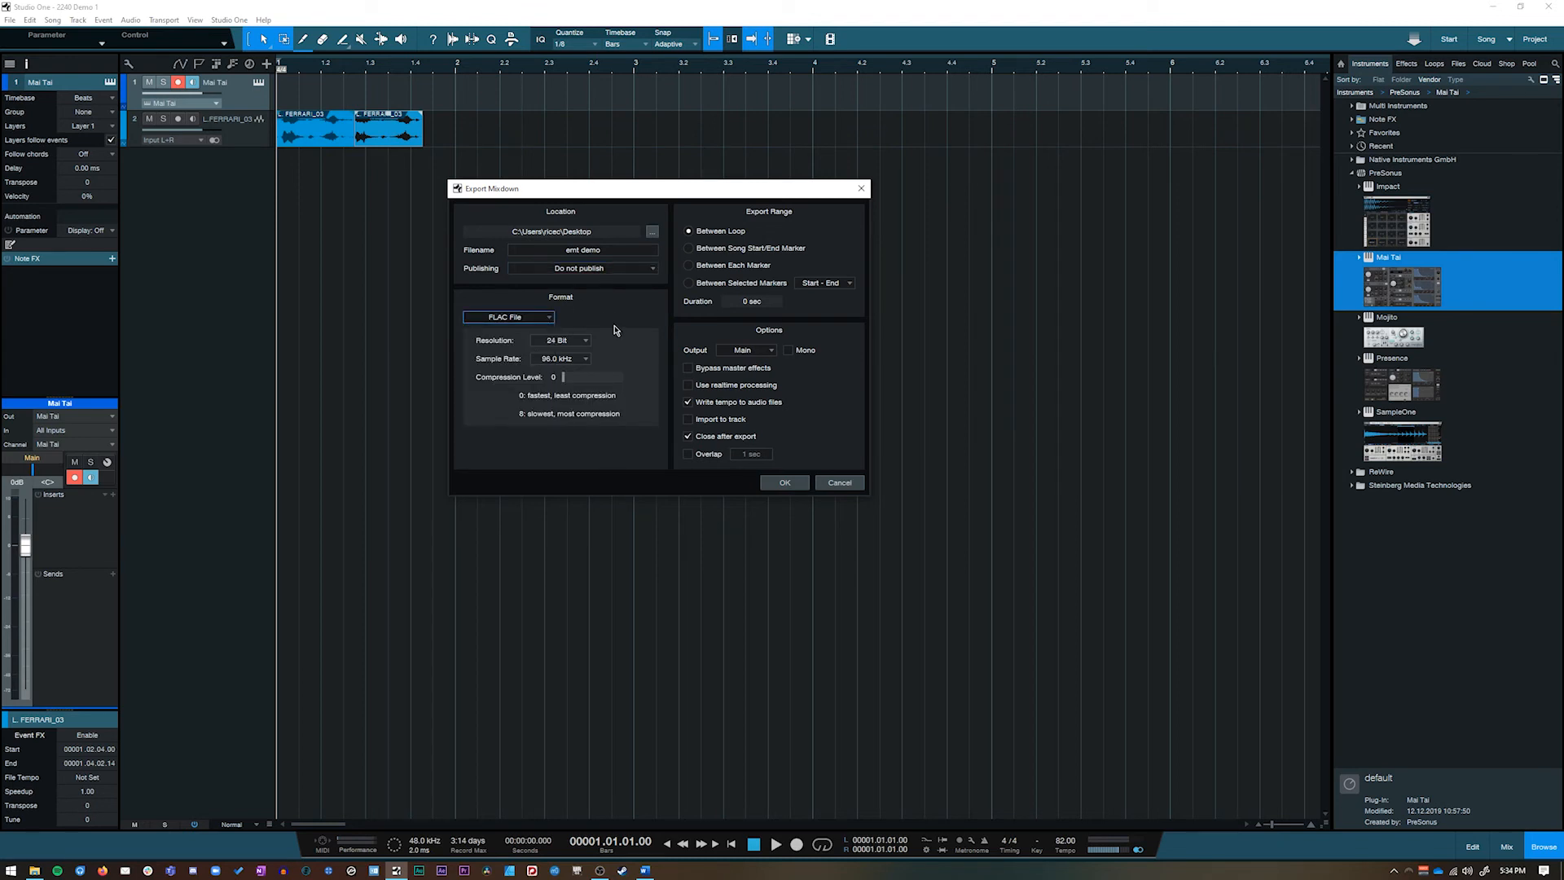
{"action": "left_click", "coordinate": [547, 319]}
{"action": "left_click", "coordinate": [540, 334]}
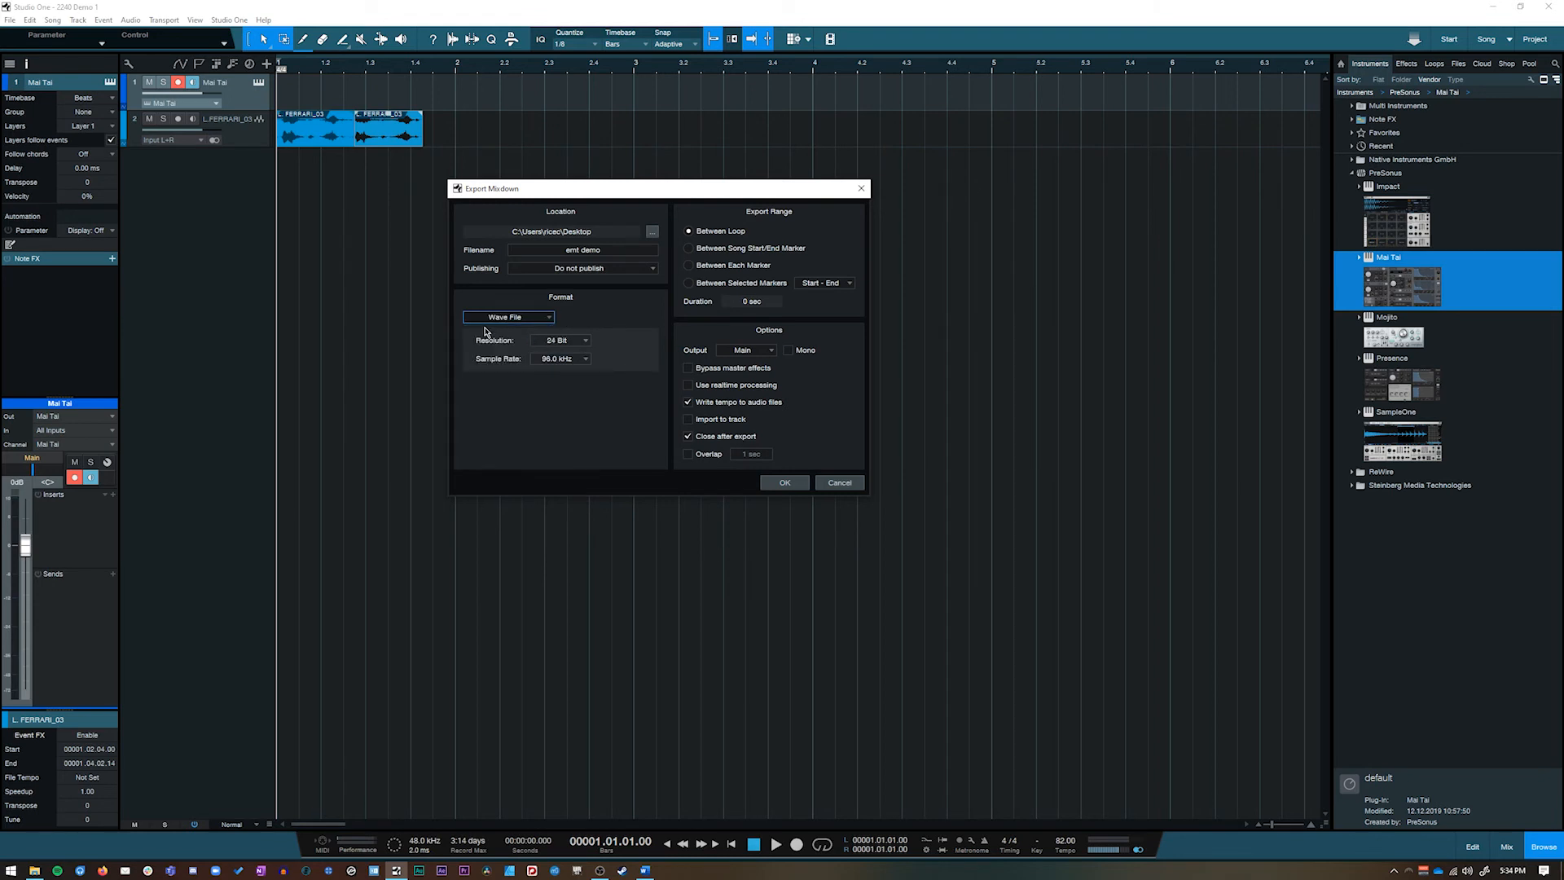
Step: Set the mixdown's sample rate to 44.1 kHz and its resolution to 16 Bit
{"action": "left_click", "coordinate": [582, 359]}
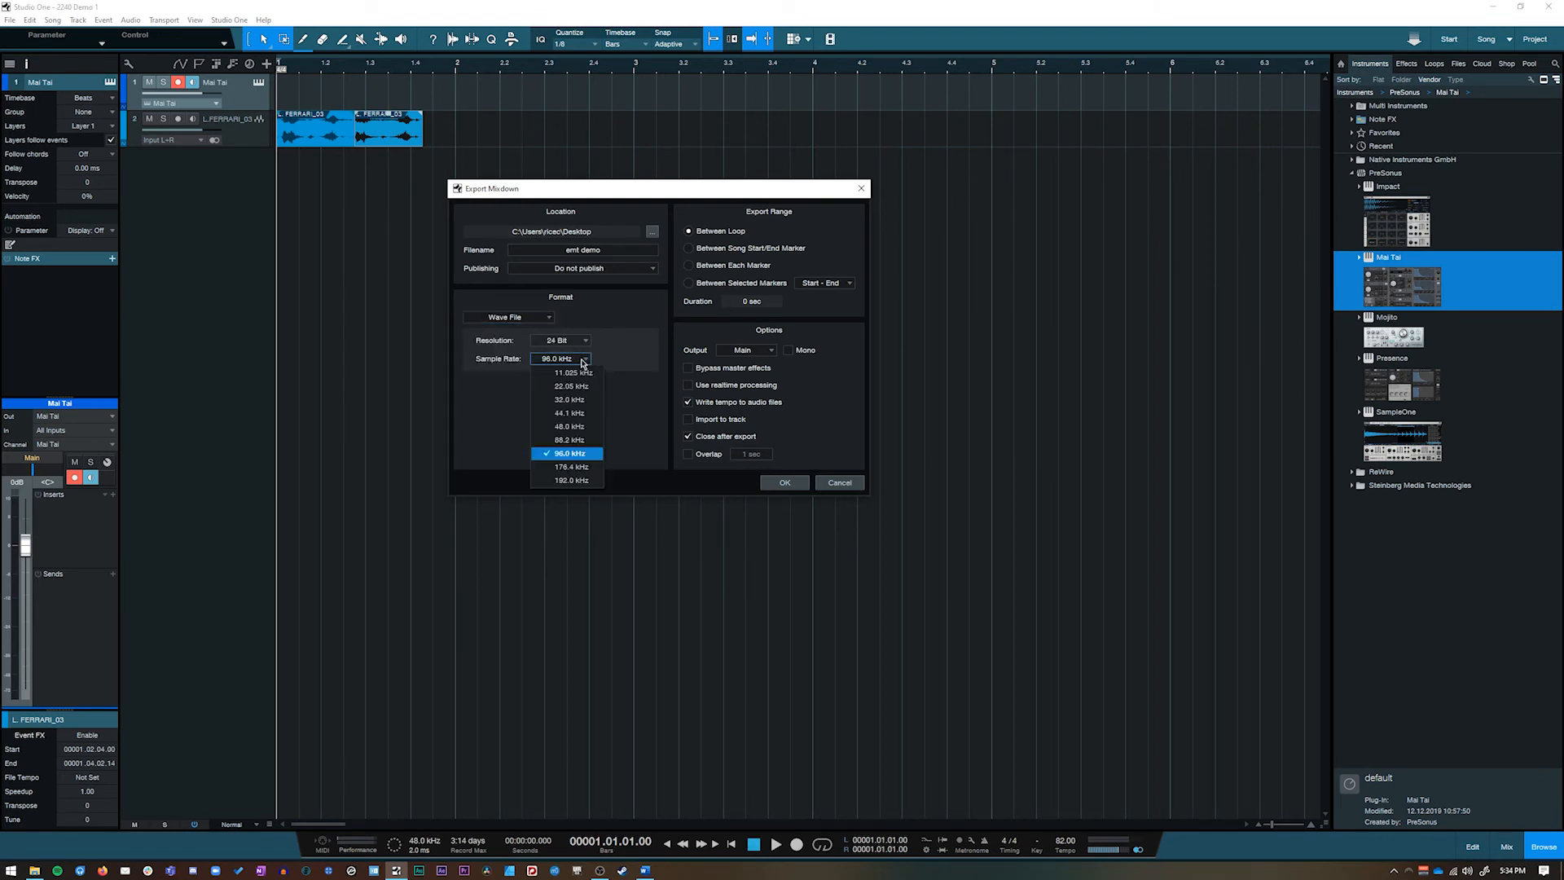
{"action": "left_click", "coordinate": [593, 413]}
{"action": "left_click", "coordinate": [566, 343]}
{"action": "left_click", "coordinate": [568, 353]}
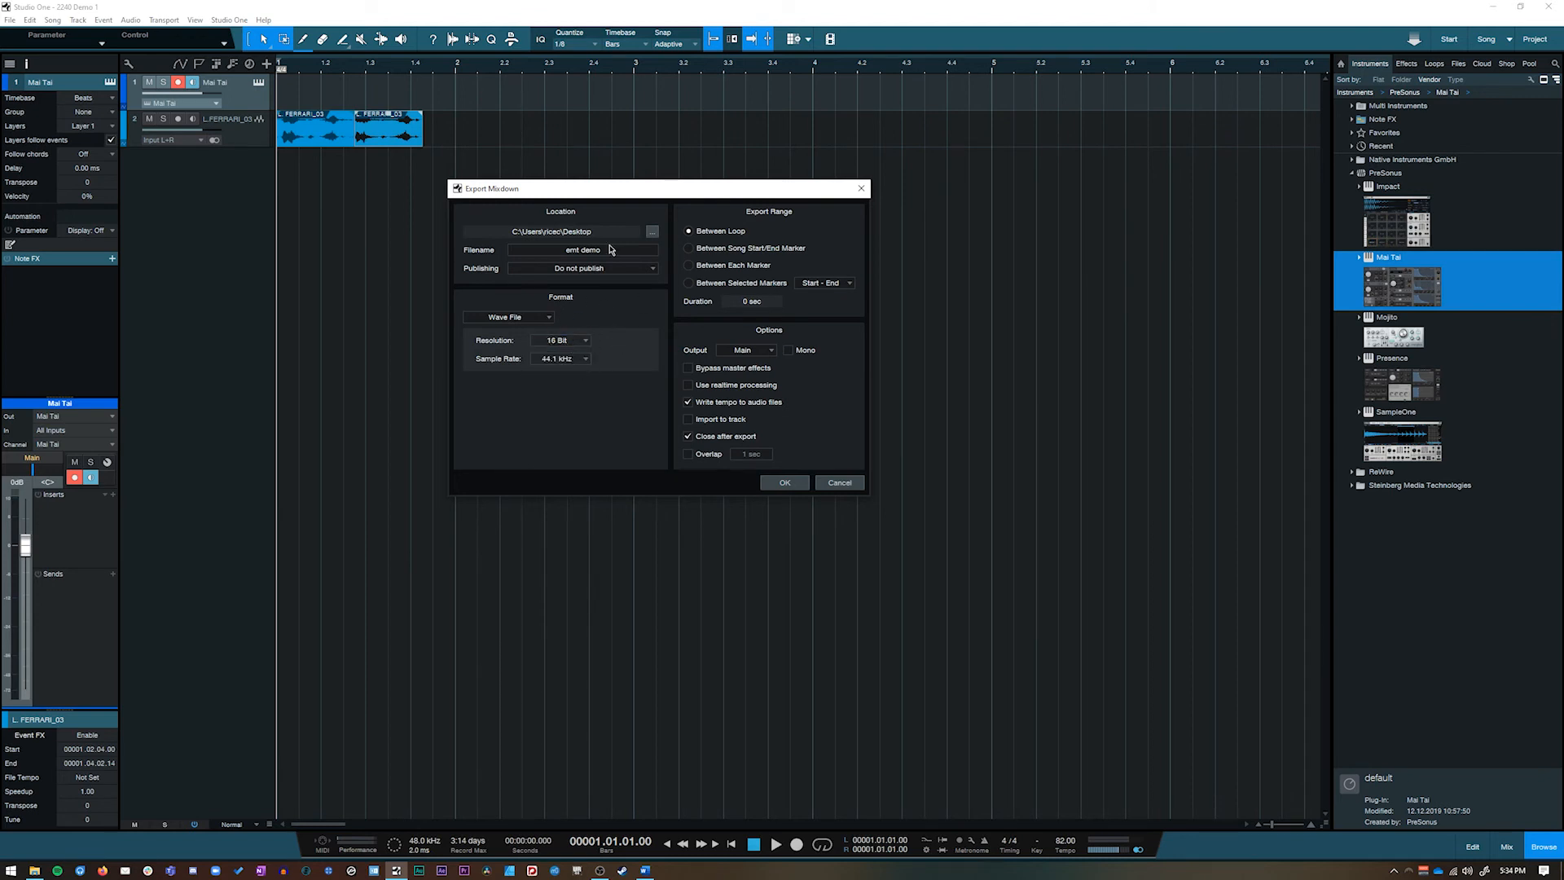
Step: Try the song marker and selected marker export ranges, return to Between Loop, check the output and mono options, and cancel the mixdown
{"action": "left_click_drag", "start_coordinate": [779, 196], "coordinate": [821, 197]}
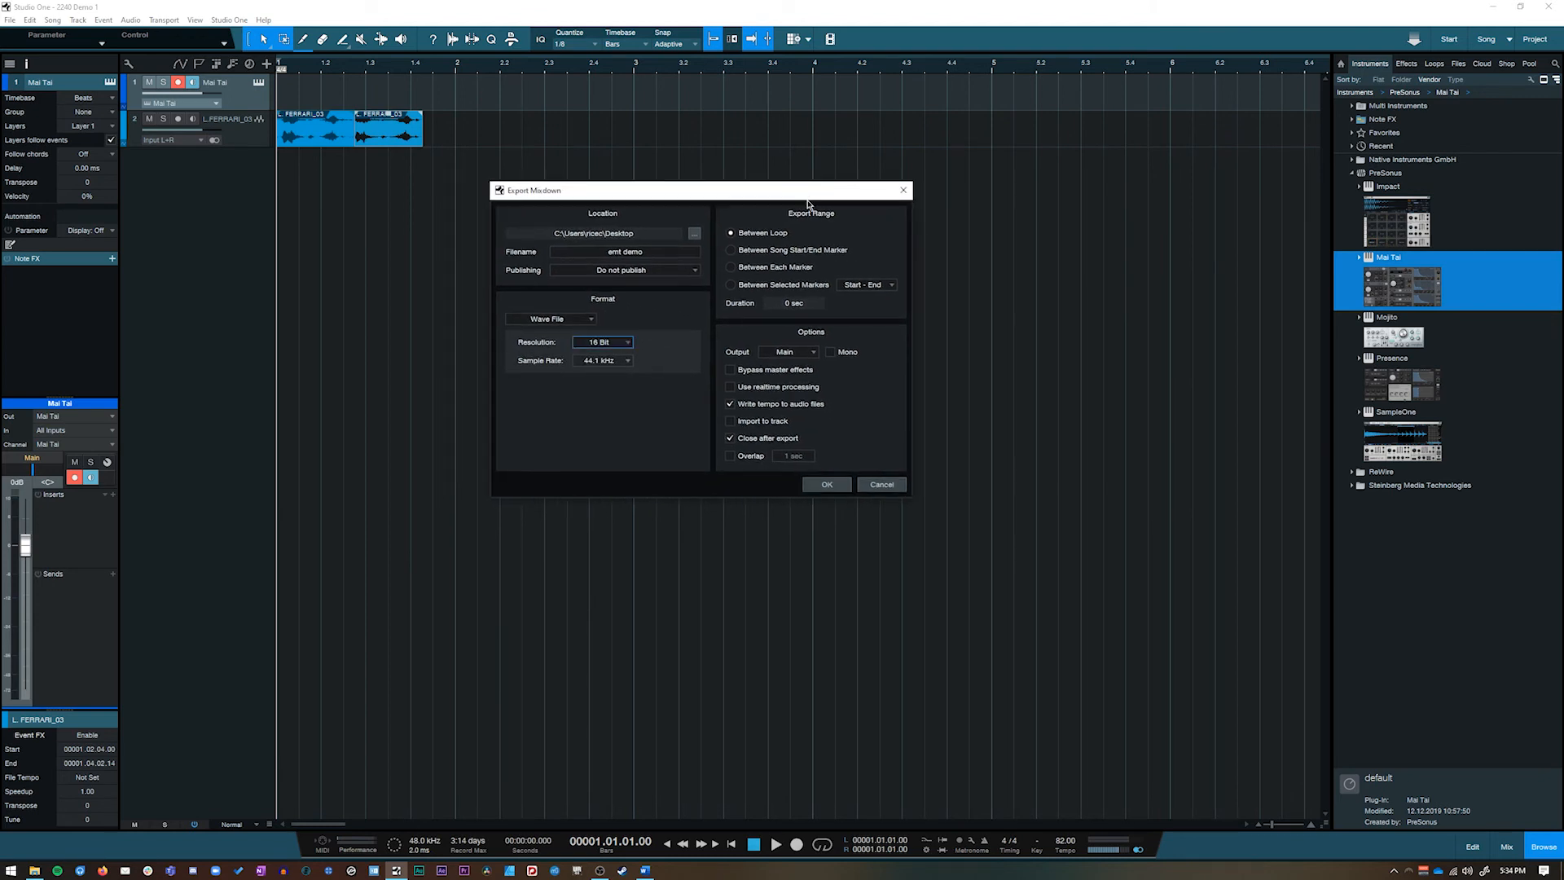
{"action": "left_click", "coordinate": [731, 251]}
{"action": "left_click", "coordinate": [731, 286]}
{"action": "left_click", "coordinate": [732, 234]}
{"action": "left_click", "coordinate": [785, 355]}
{"action": "left_click", "coordinate": [789, 368]}
{"action": "left_click", "coordinate": [831, 353]}
{"action": "left_click", "coordinate": [882, 485]}
{"action": "left_click", "coordinate": [52, 19]}
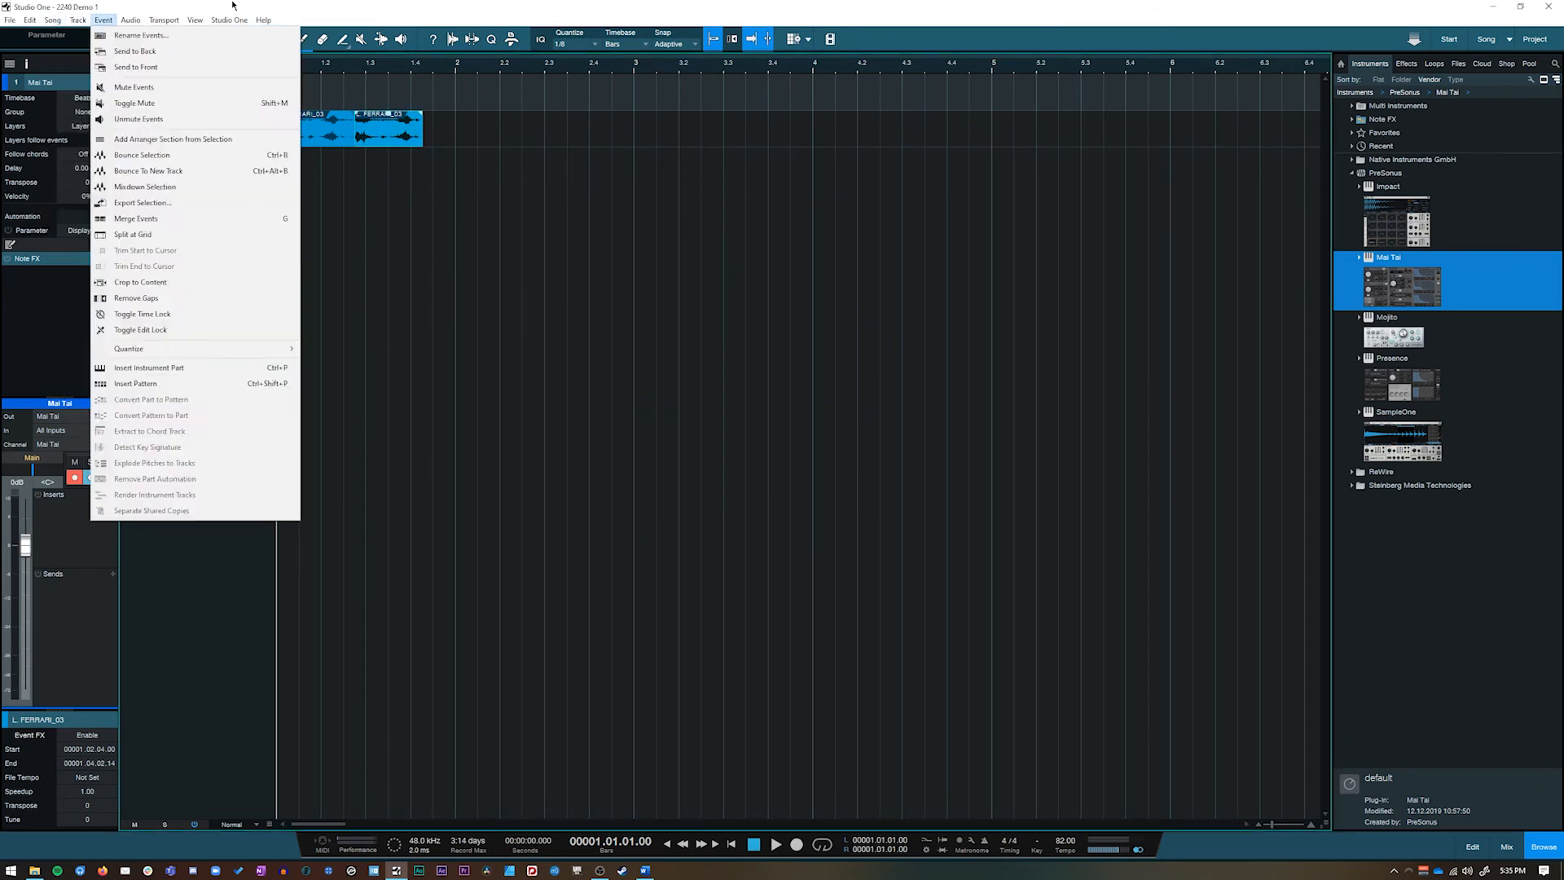
{"action": "left_click", "coordinate": [640, 360]}
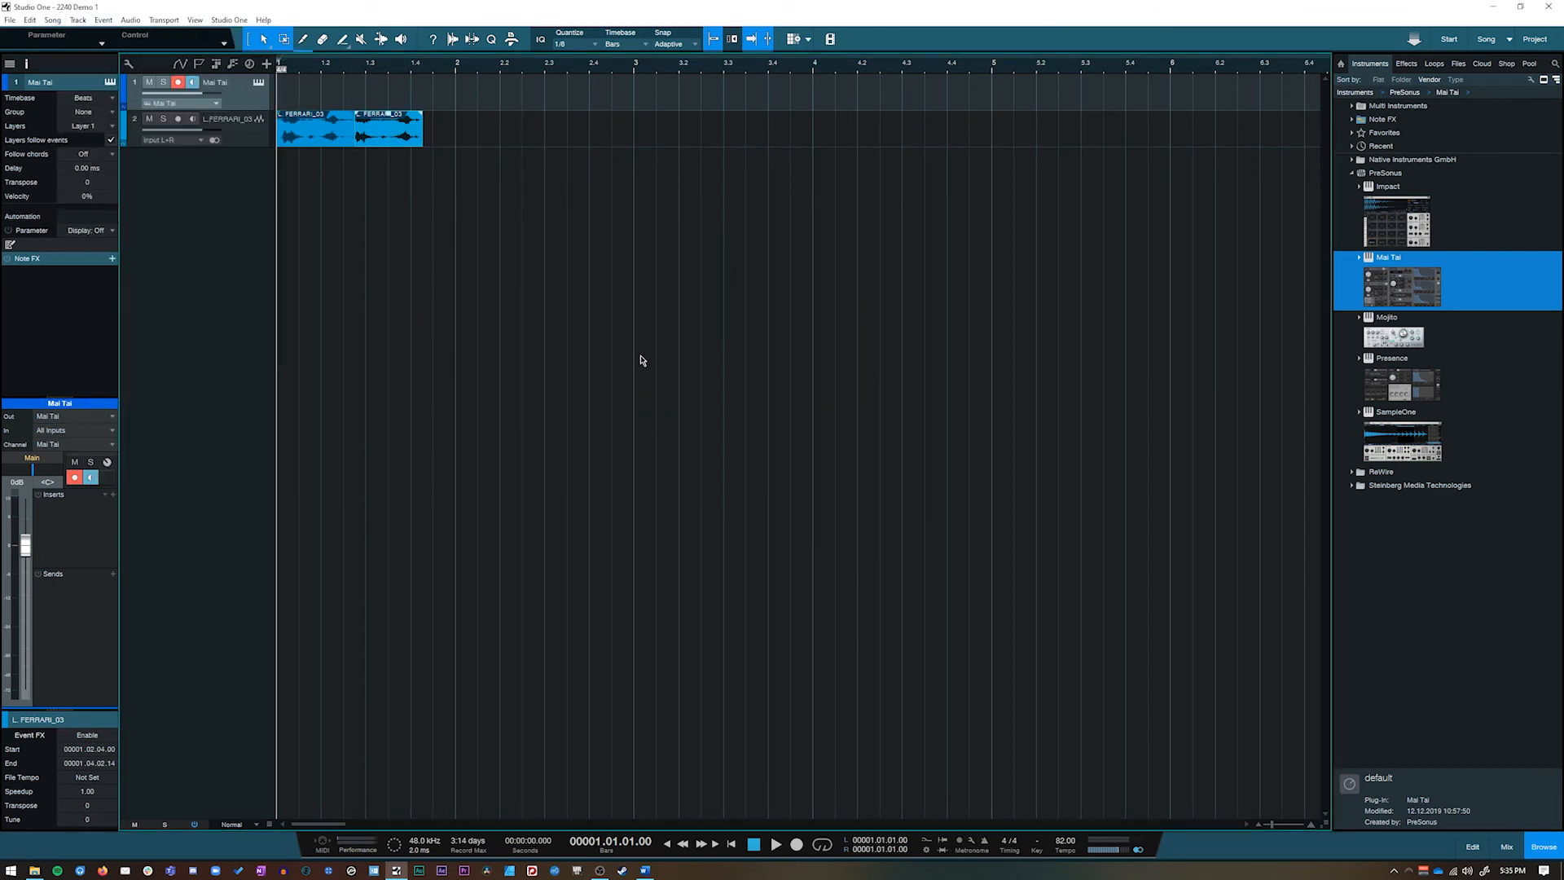
{"action": "left_click", "coordinate": [430, 75]}
{"action": "left_click", "coordinate": [287, 69]}
Step: Select the L.FERRARI_03 track, show its audio editor, switch to the mix console, and hide the browser and the inspector
{"action": "left_click", "coordinate": [242, 144]}
{"action": "left_click", "coordinate": [1506, 847]}
{"action": "left_click", "coordinate": [1473, 847]}
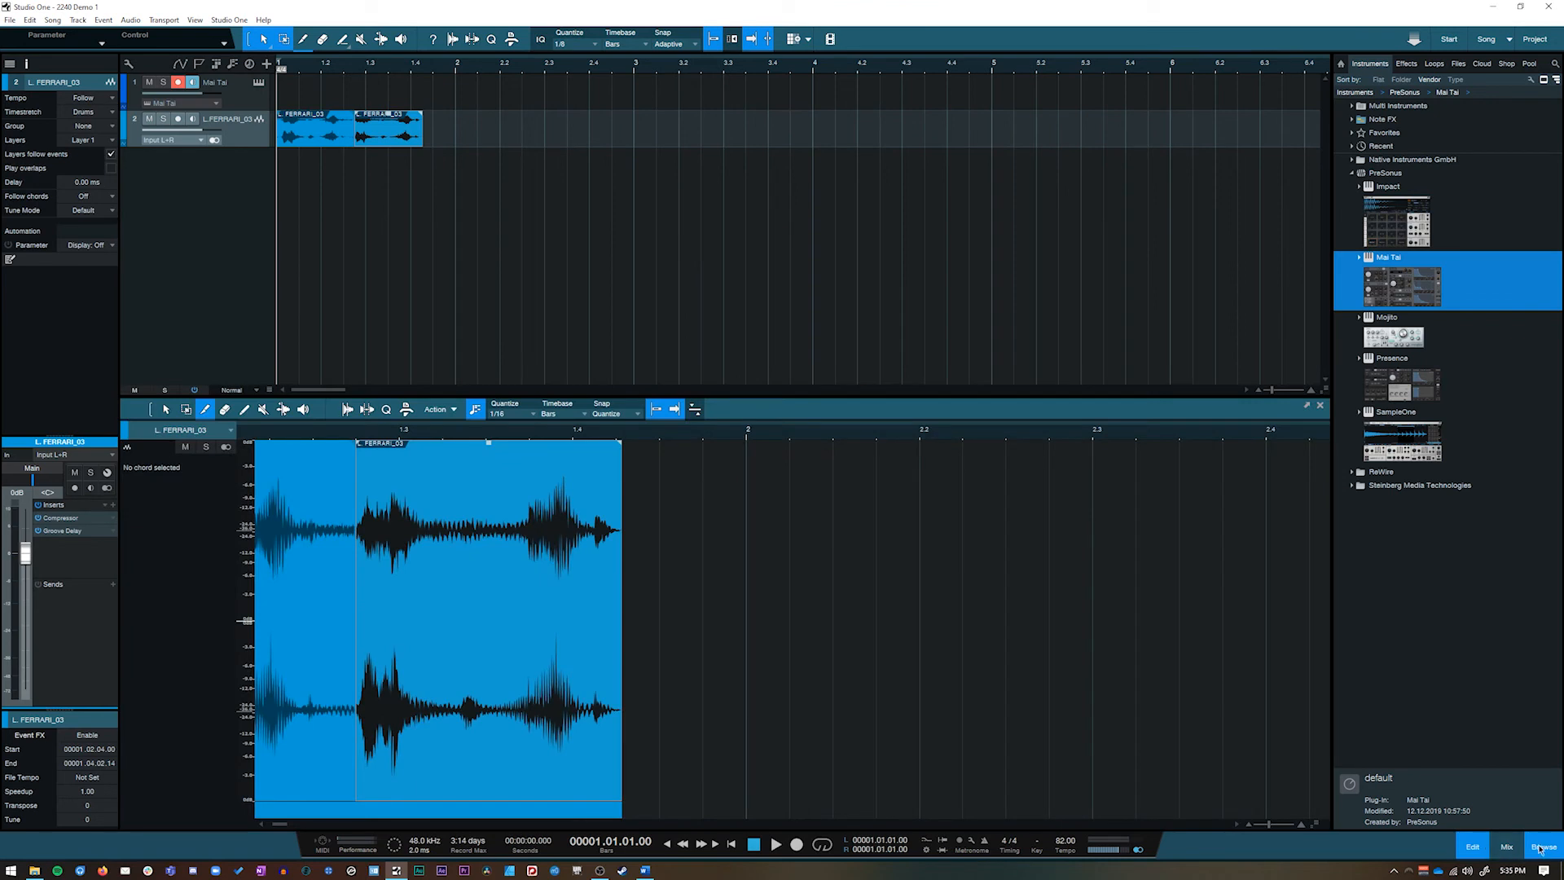
{"action": "left_click", "coordinate": [1543, 849]}
{"action": "left_click", "coordinate": [1517, 849]}
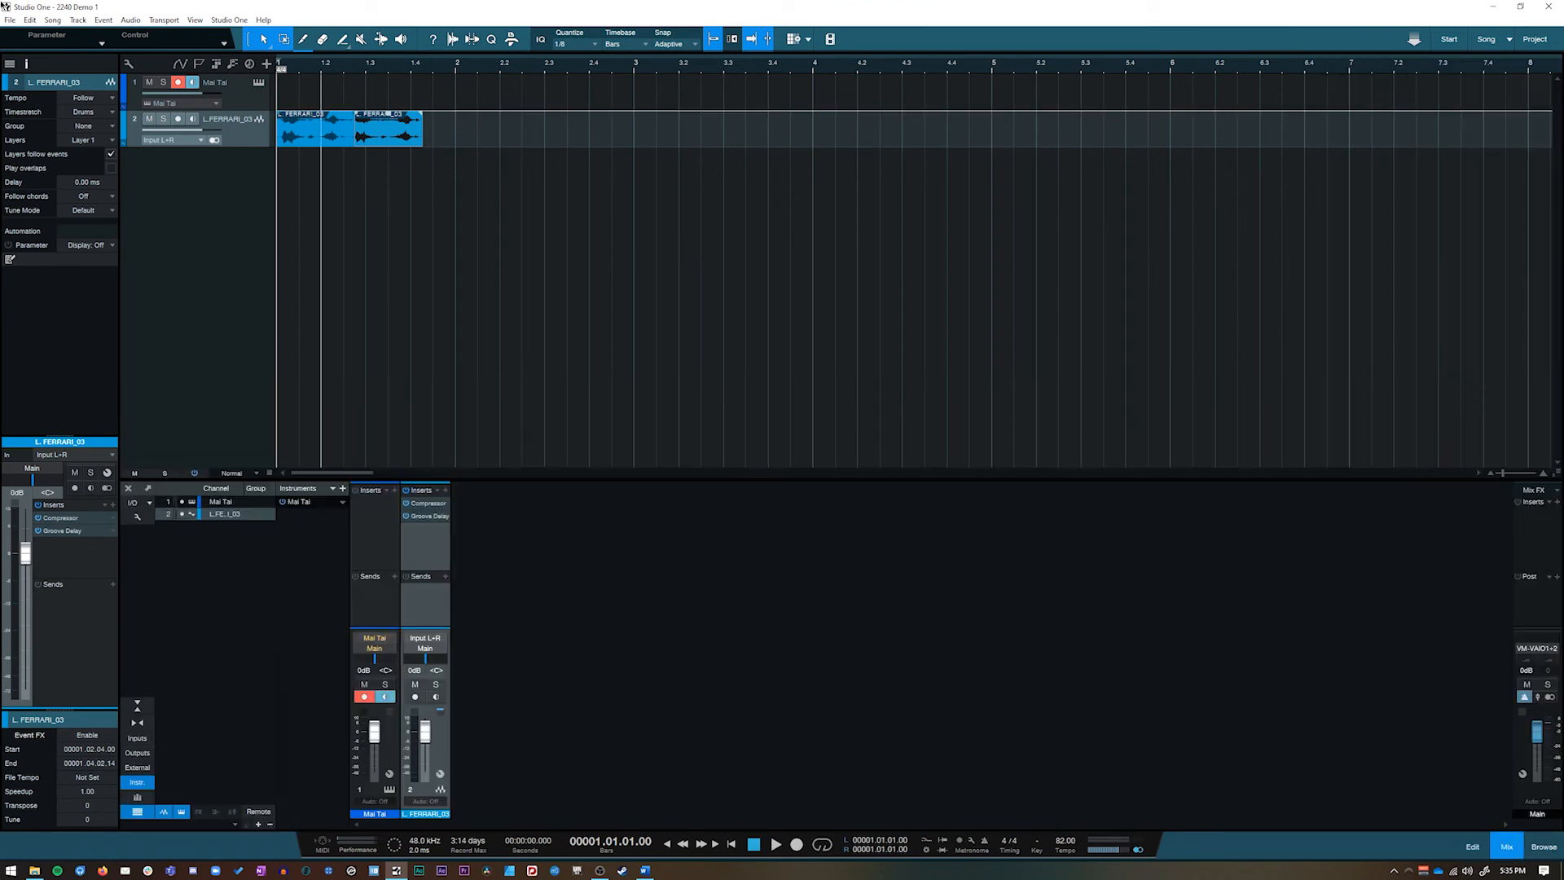
{"action": "left_click", "coordinate": [9, 63]}
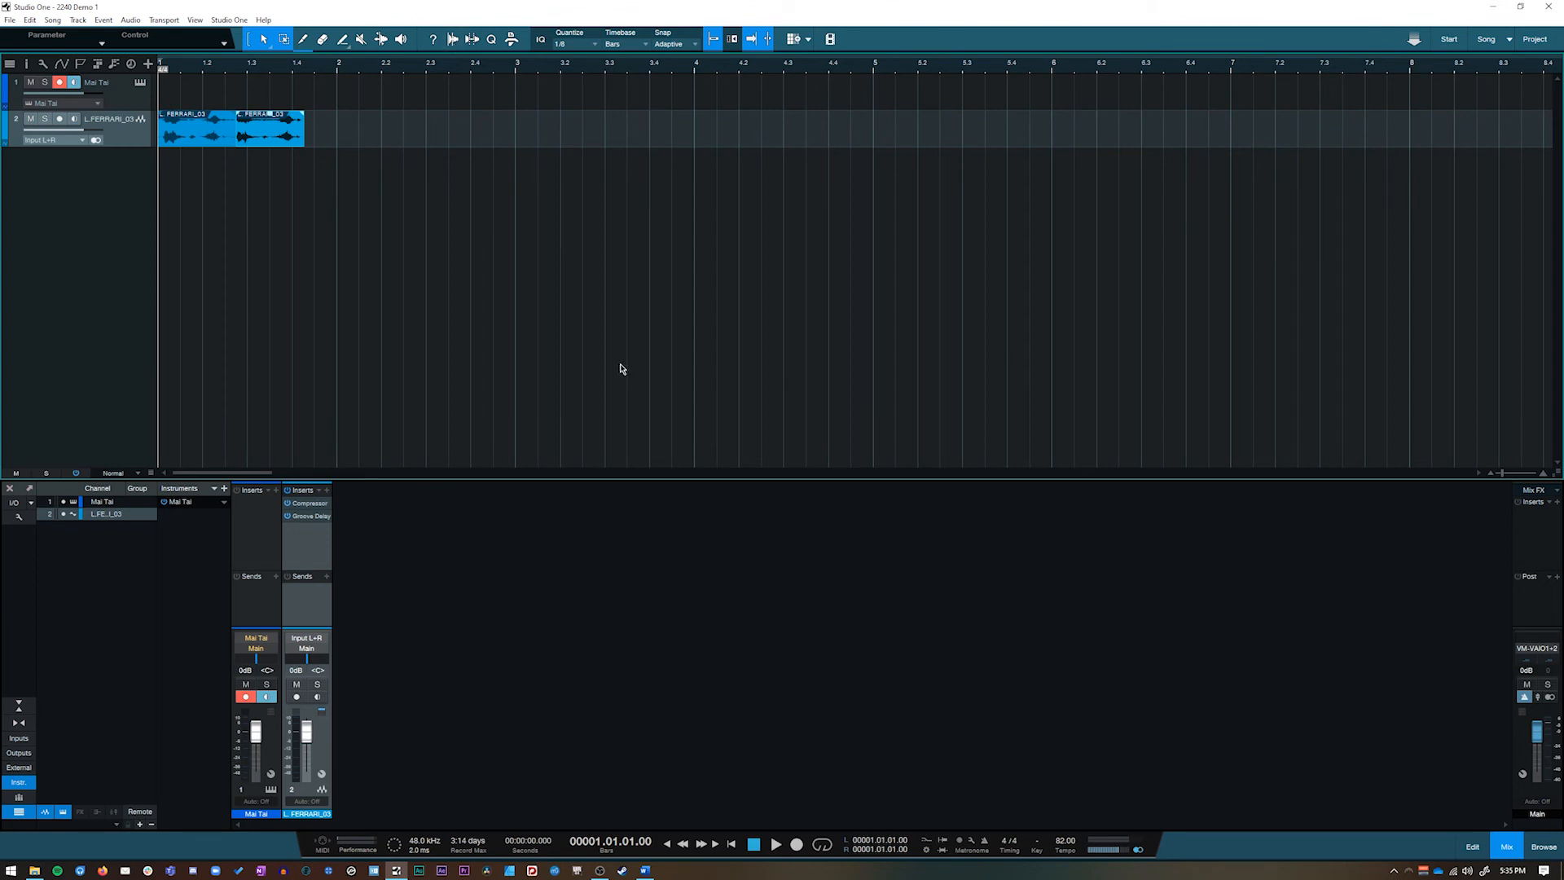
Step: Close Studio One, saving the changes in 2240 Demo 1, and close the Downloads folder window
{"action": "left_click", "coordinate": [1546, 6]}
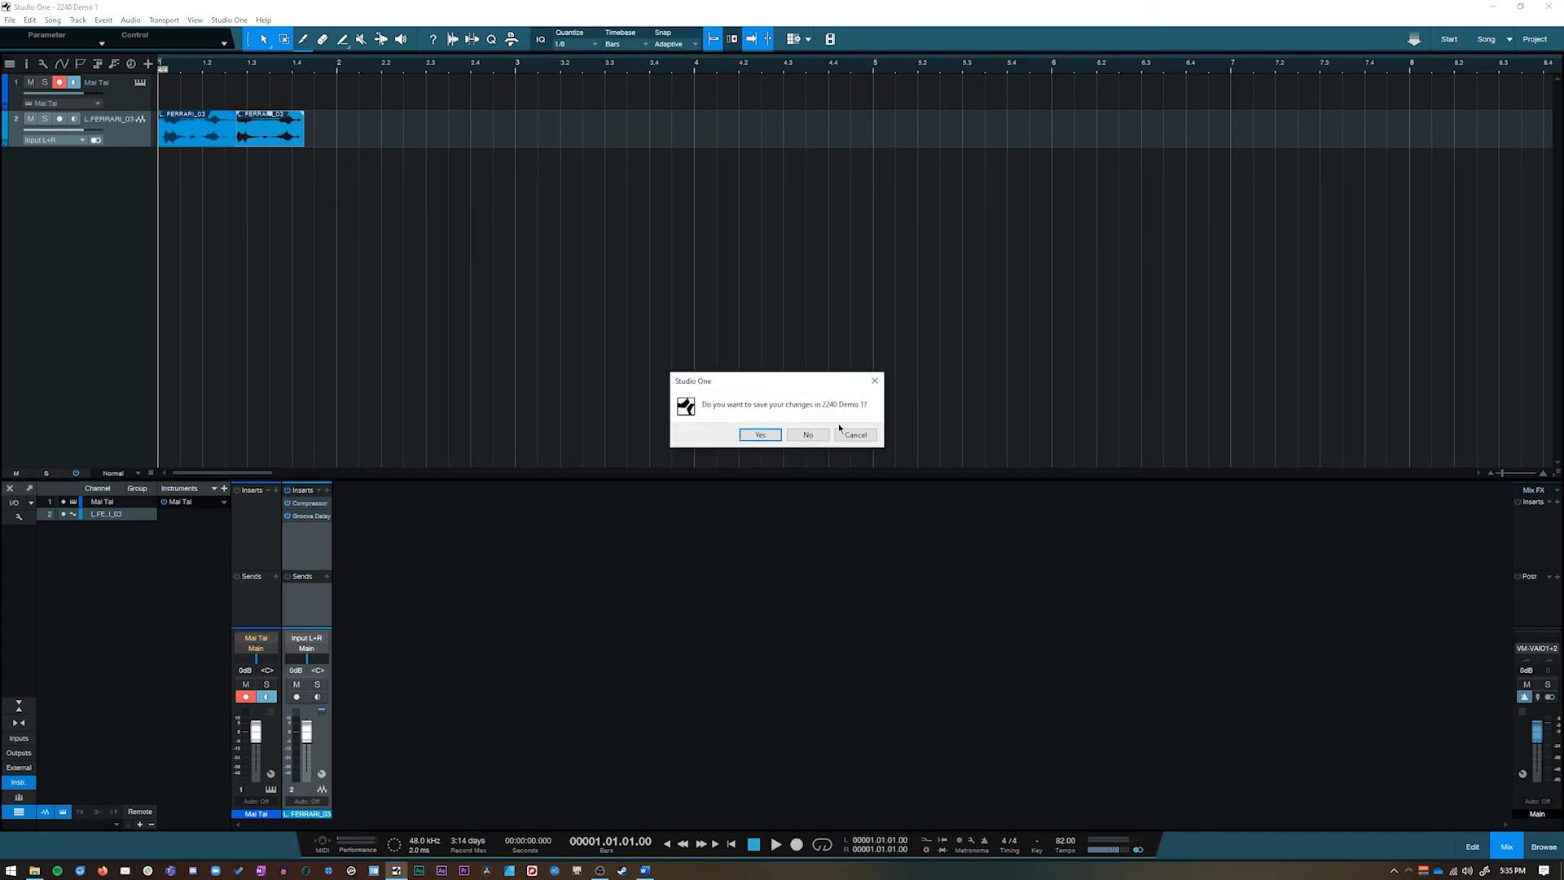
{"action": "left_click", "coordinate": [757, 436]}
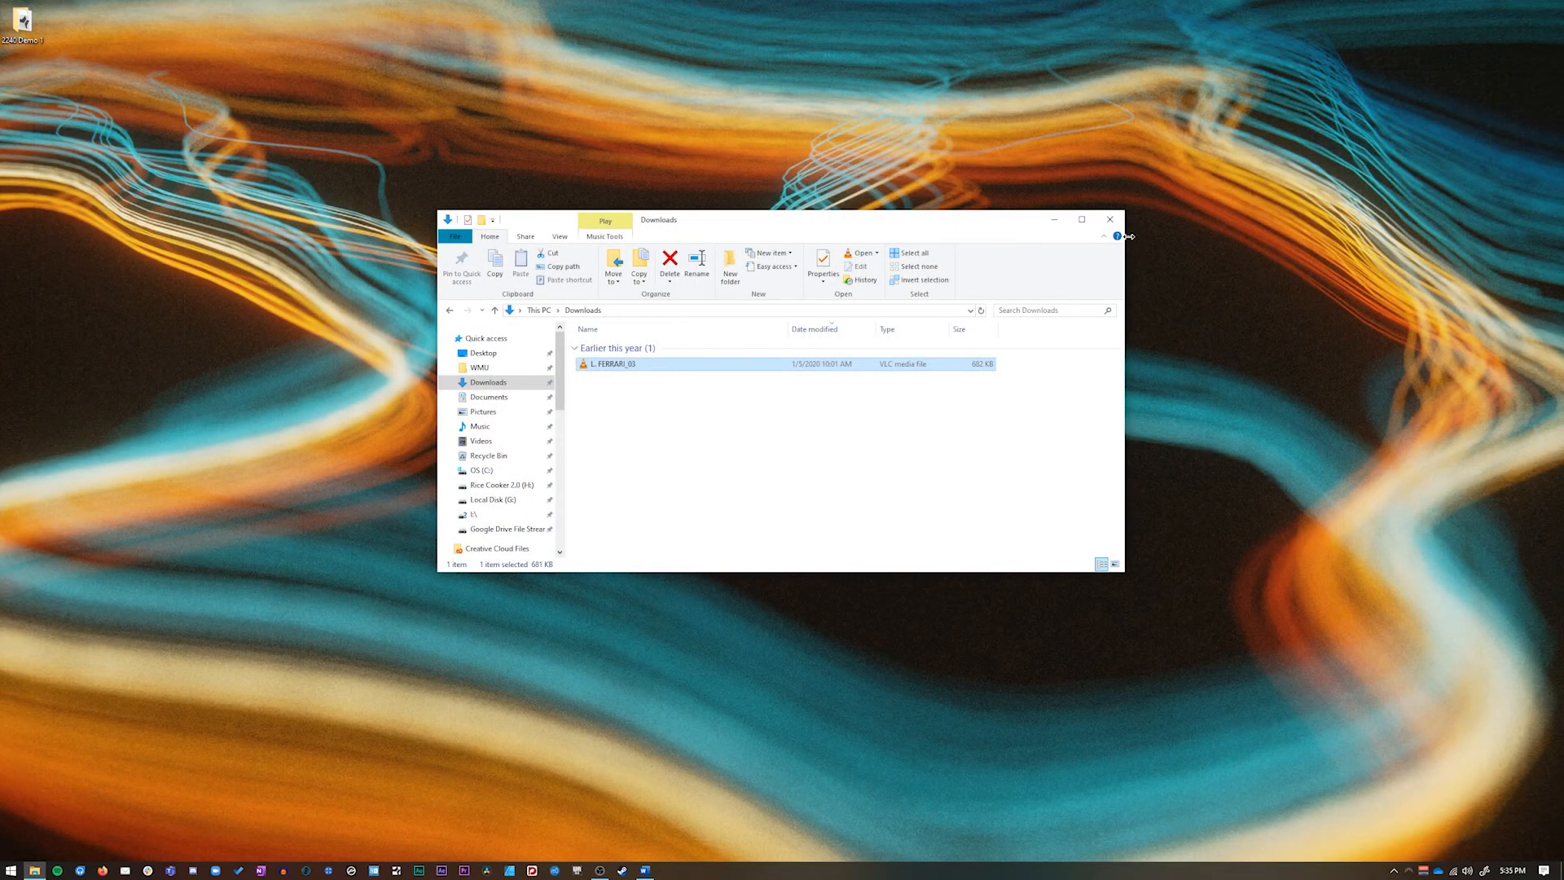
{"action": "left_click", "coordinate": [1113, 223]}
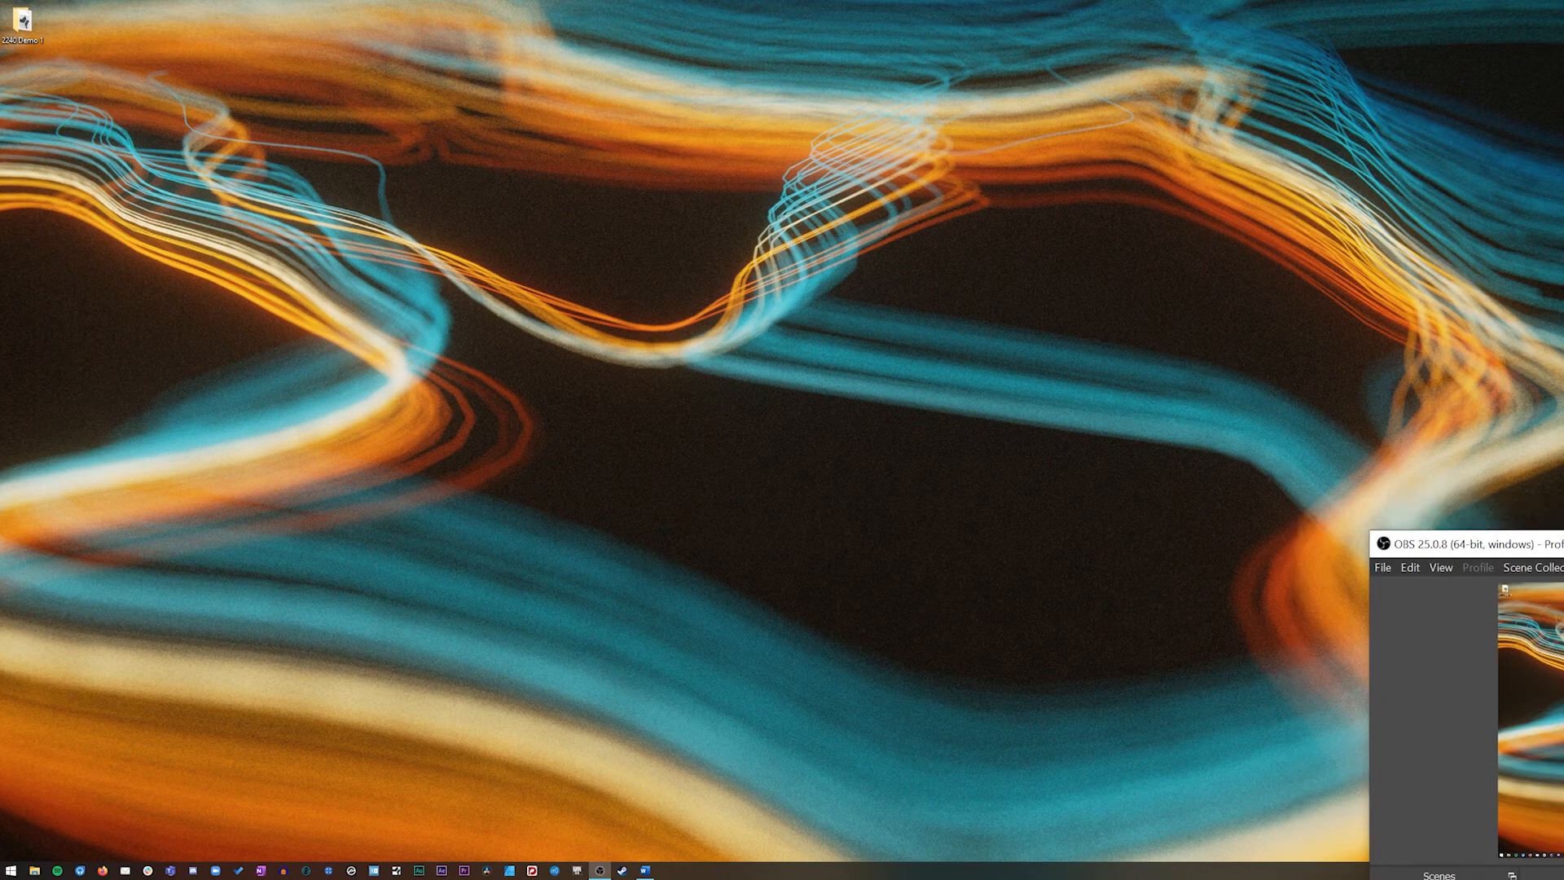
Step: Switch to OBS, bring its window onto the main display, and resize it to float over the desktop
{"action": "left_click_drag", "start_coordinate": [1563, 507], "coordinate": [509, 63]}
{"action": "left_click", "coordinate": [695, 54]}
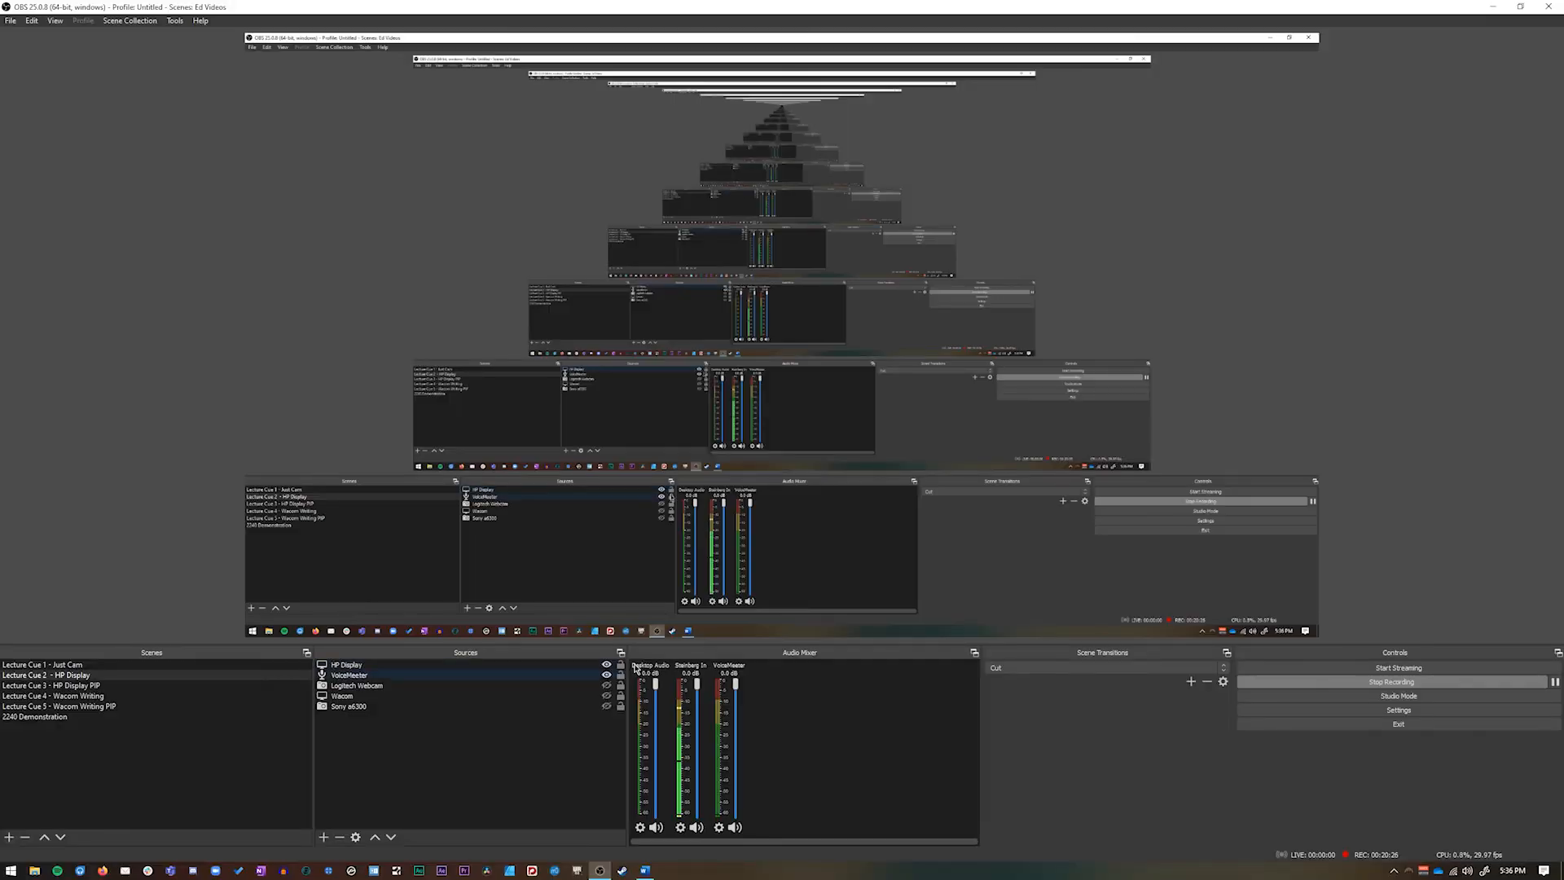
{"action": "left_click_drag", "start_coordinate": [595, 6], "coordinate": [451, 82]}
{"action": "left_click_drag", "start_coordinate": [699, 444], "coordinate": [899, 726]}
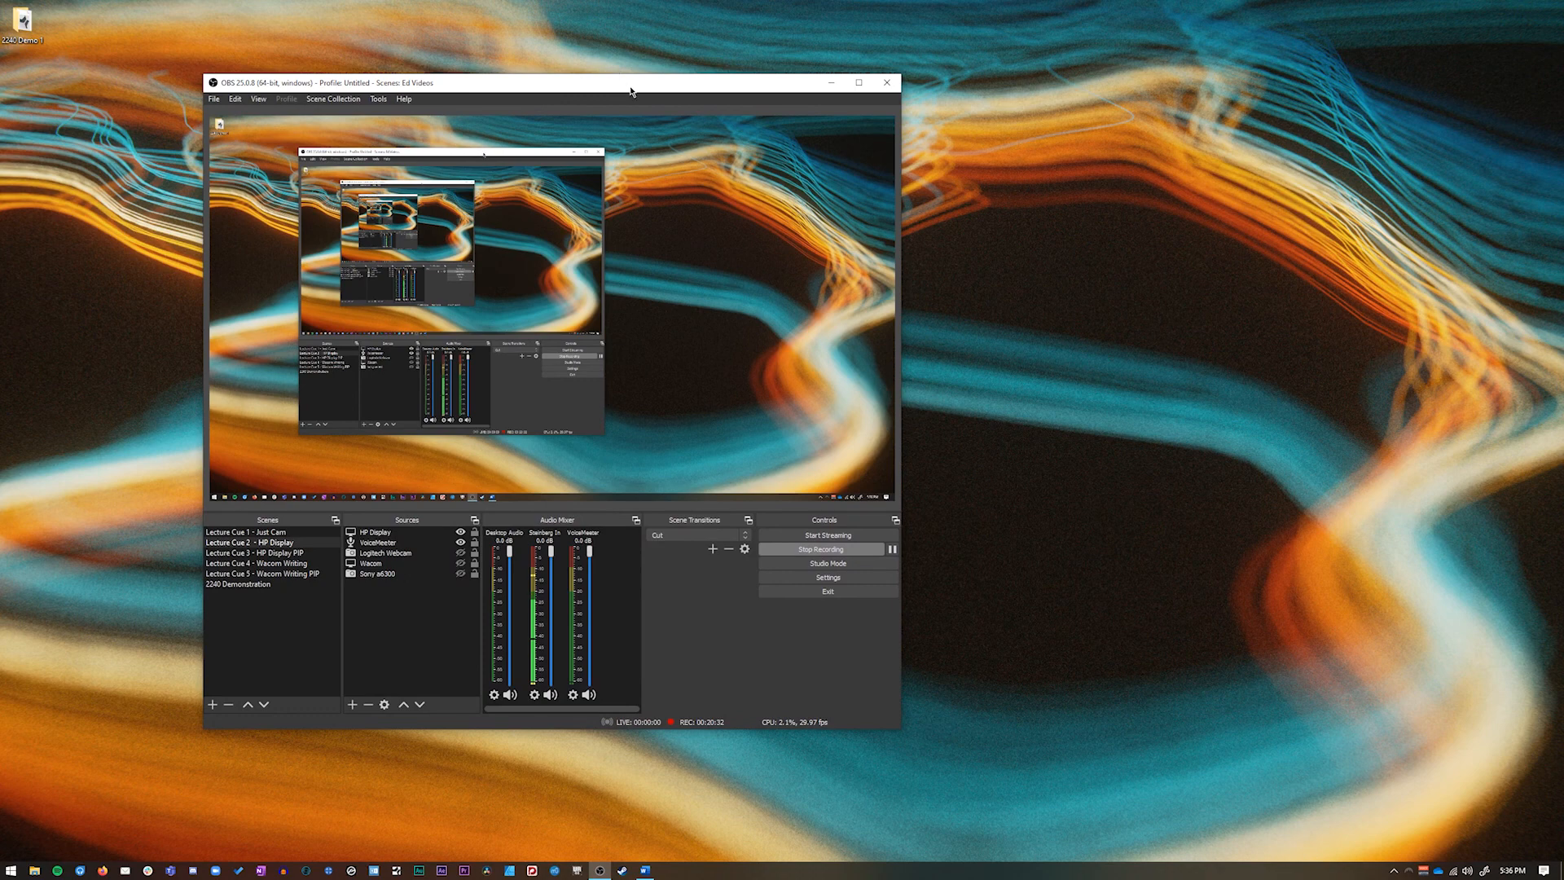
{"action": "left_click_drag", "start_coordinate": [631, 83], "coordinate": [726, 67]}
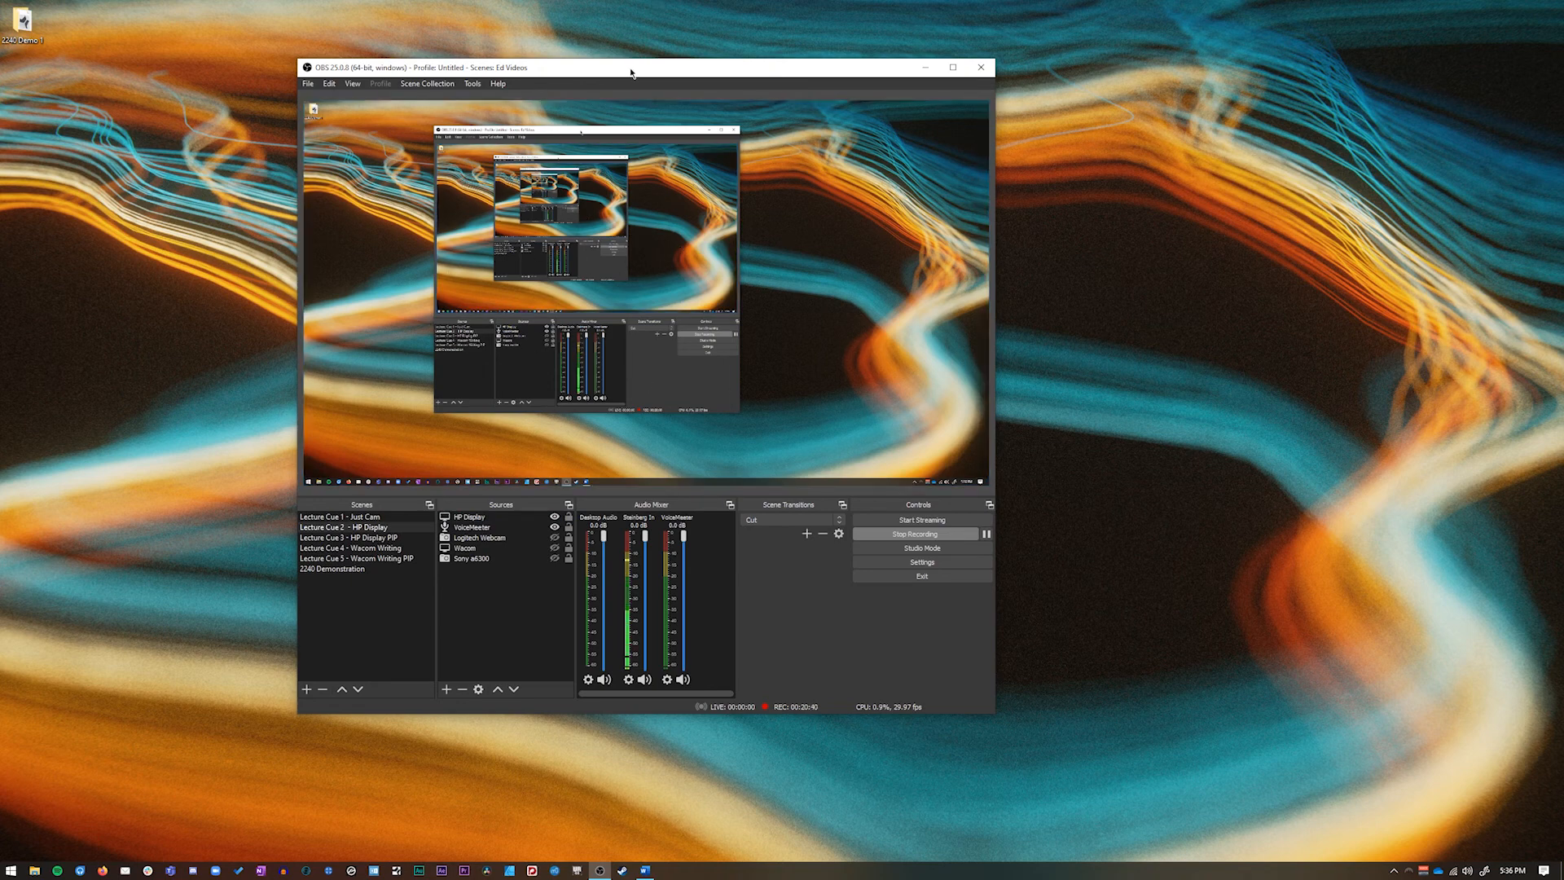
{"action": "left_click_drag", "start_coordinate": [632, 69], "coordinate": [611, 51]}
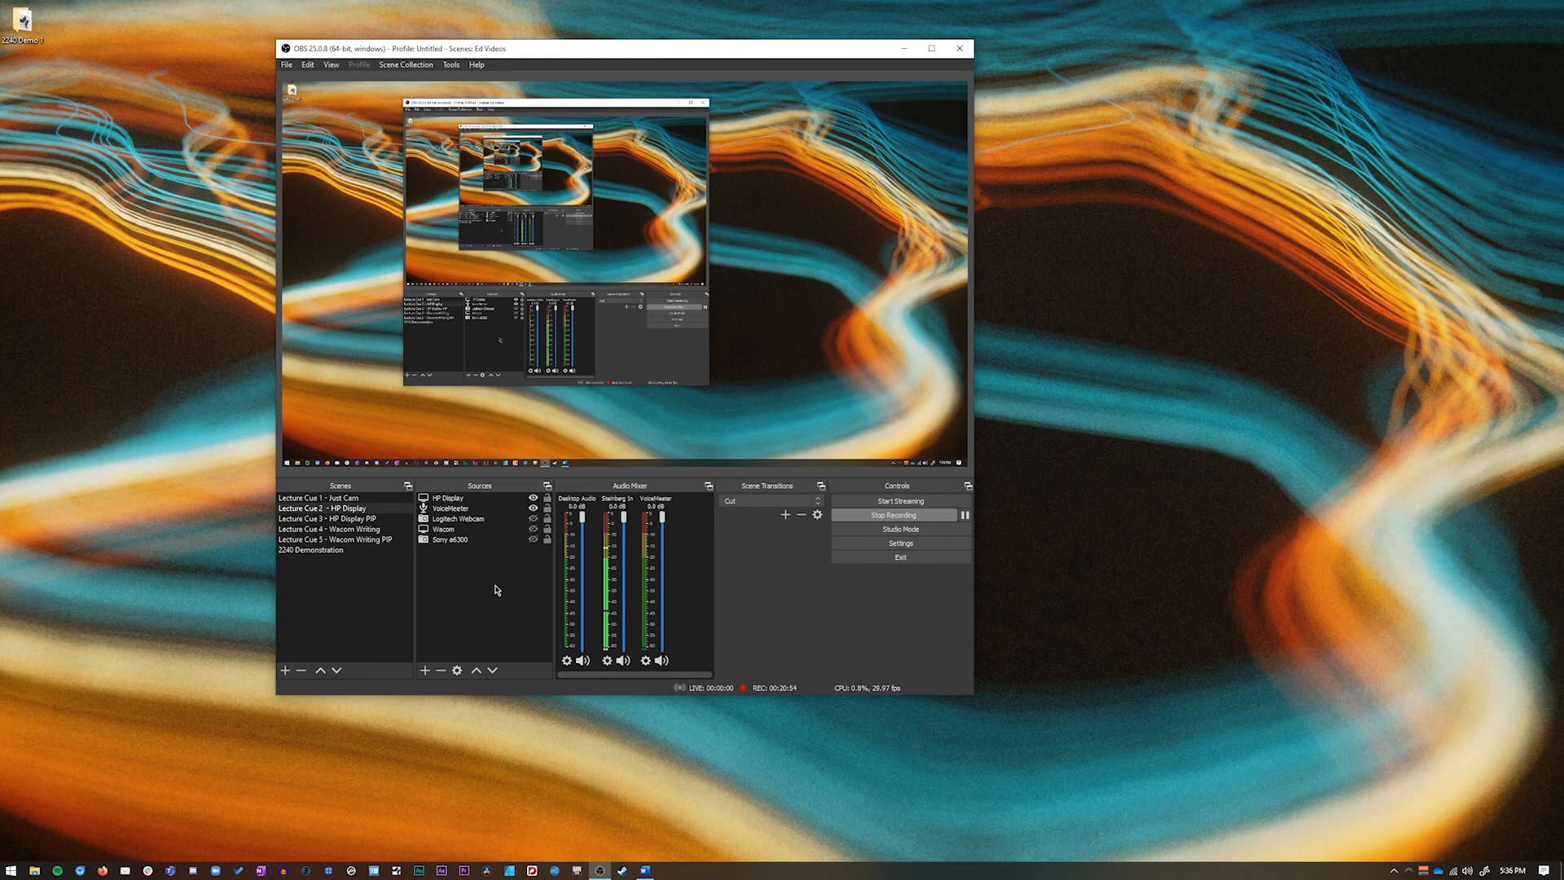
Step: Add a Display Capture source named "my display" that captures Display 1: 2560x1440 @ 0,0
{"action": "left_click", "coordinate": [423, 673]}
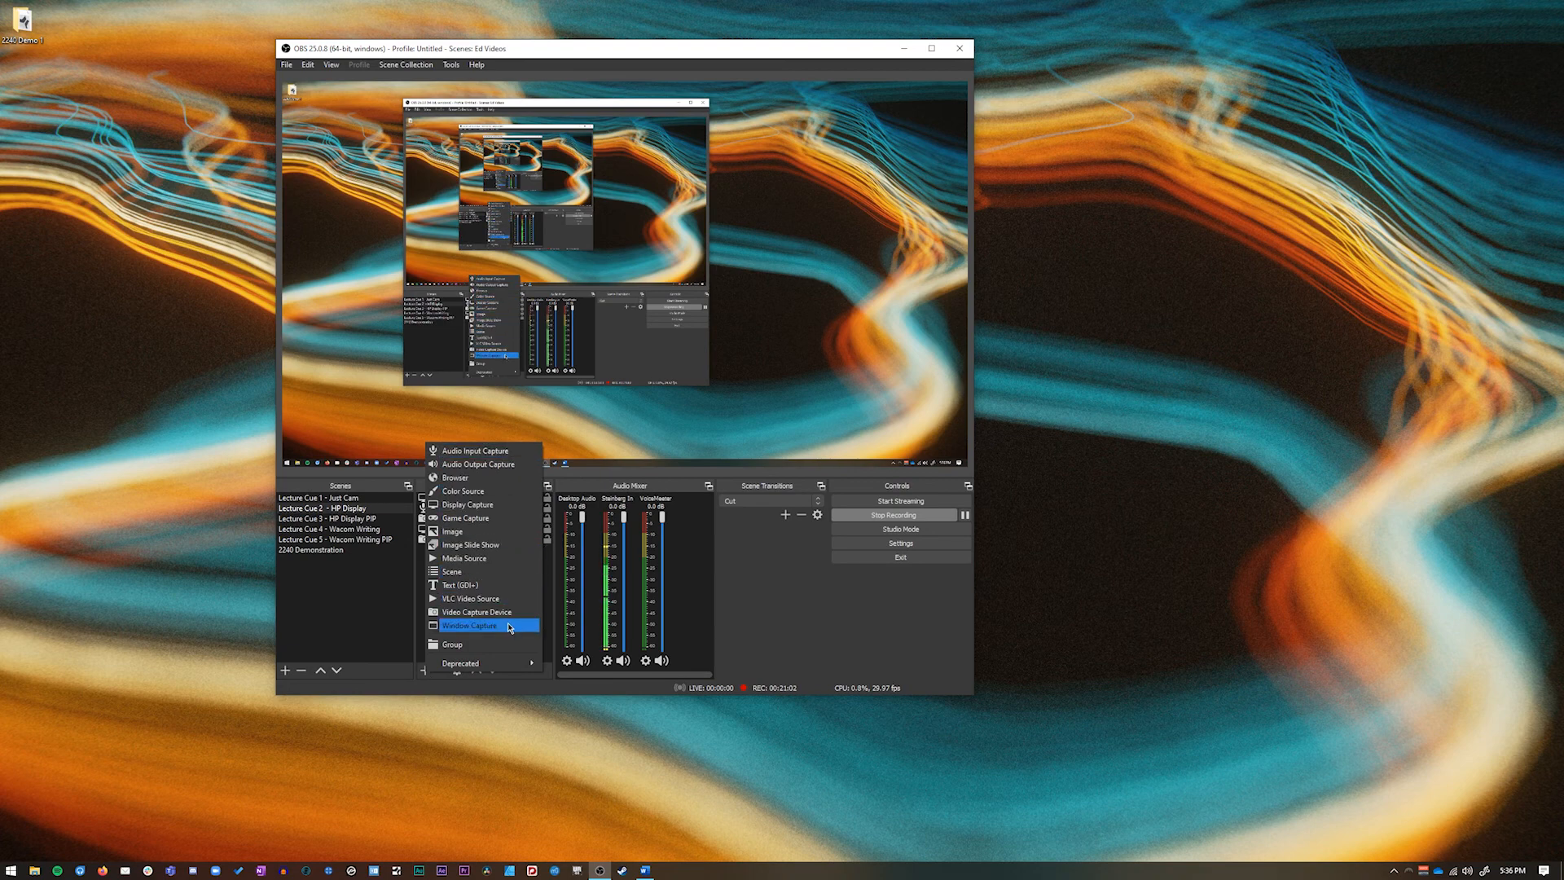
{"action": "left_click", "coordinate": [518, 506]}
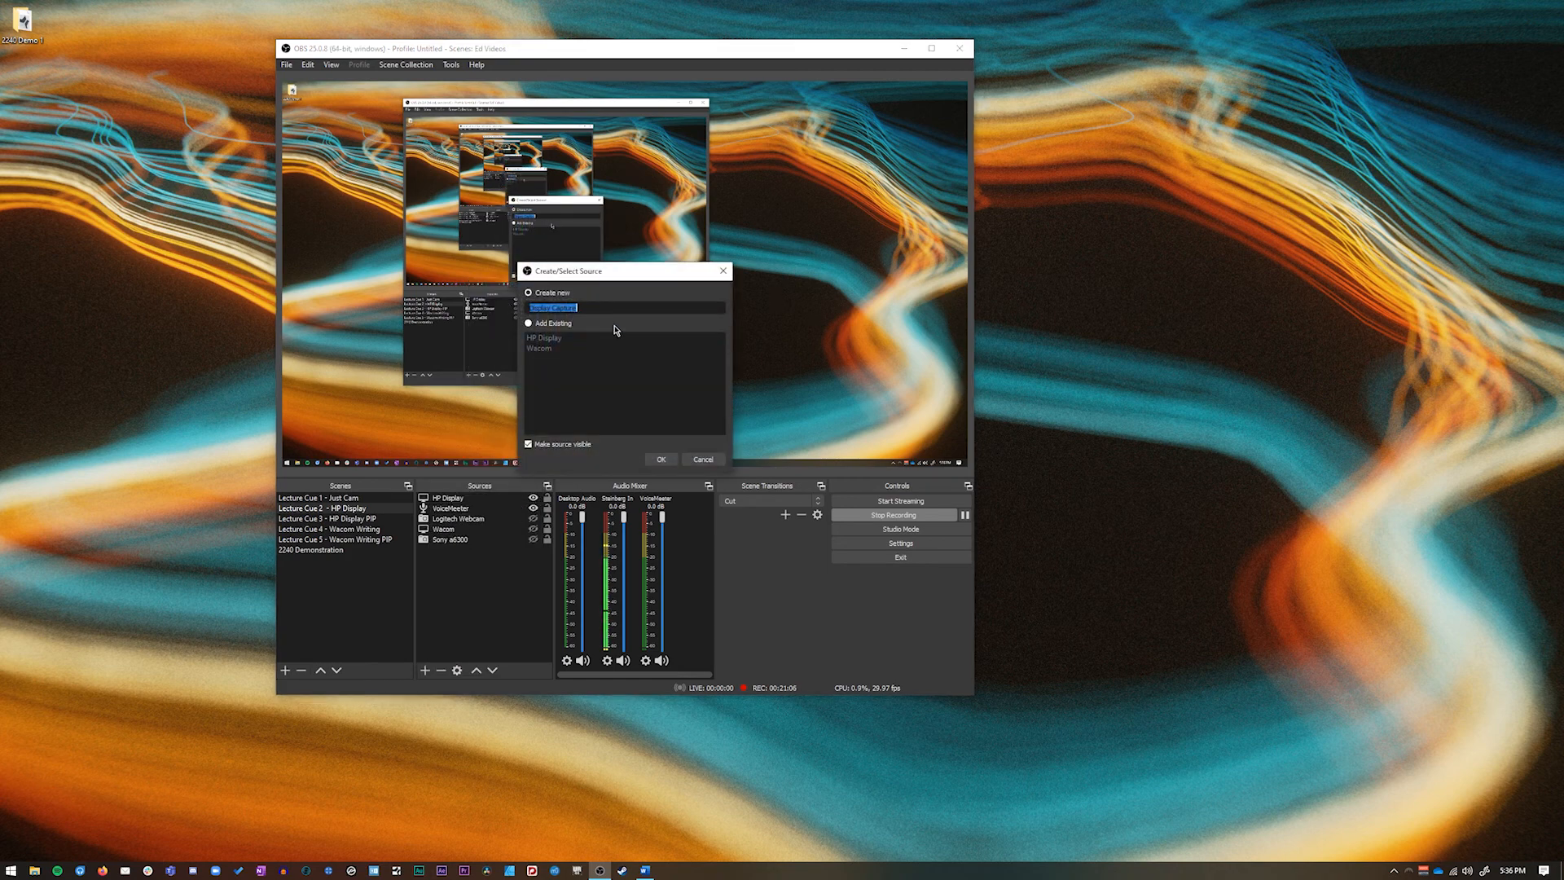
{"action": "type", "text": "my display"}
{"action": "left_click", "coordinate": [661, 458]}
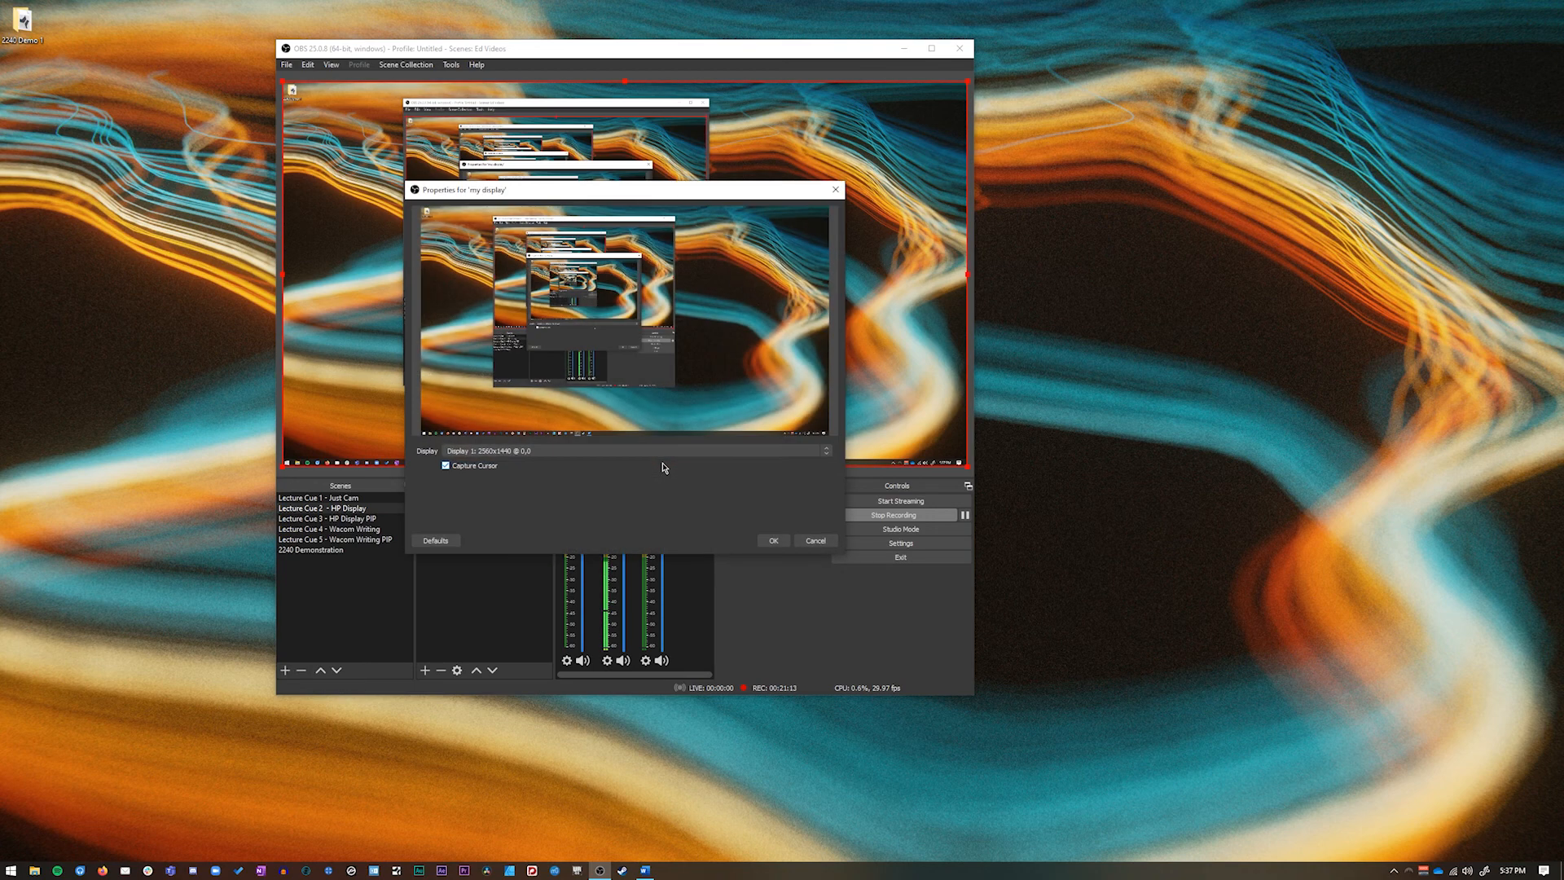
{"action": "left_click", "coordinate": [486, 451]}
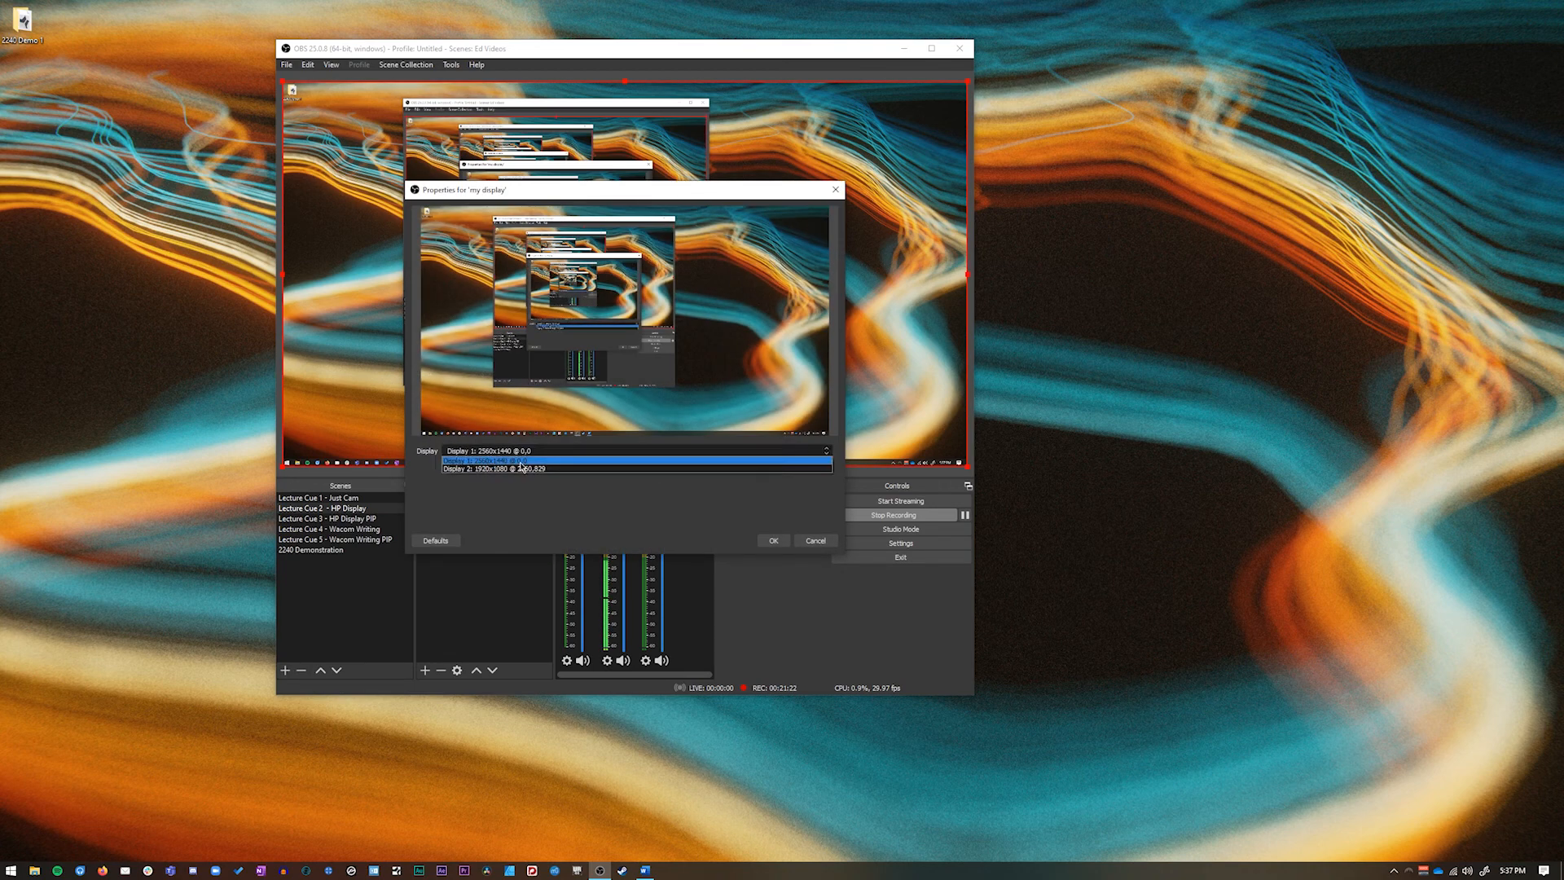
{"action": "left_click", "coordinate": [562, 463]}
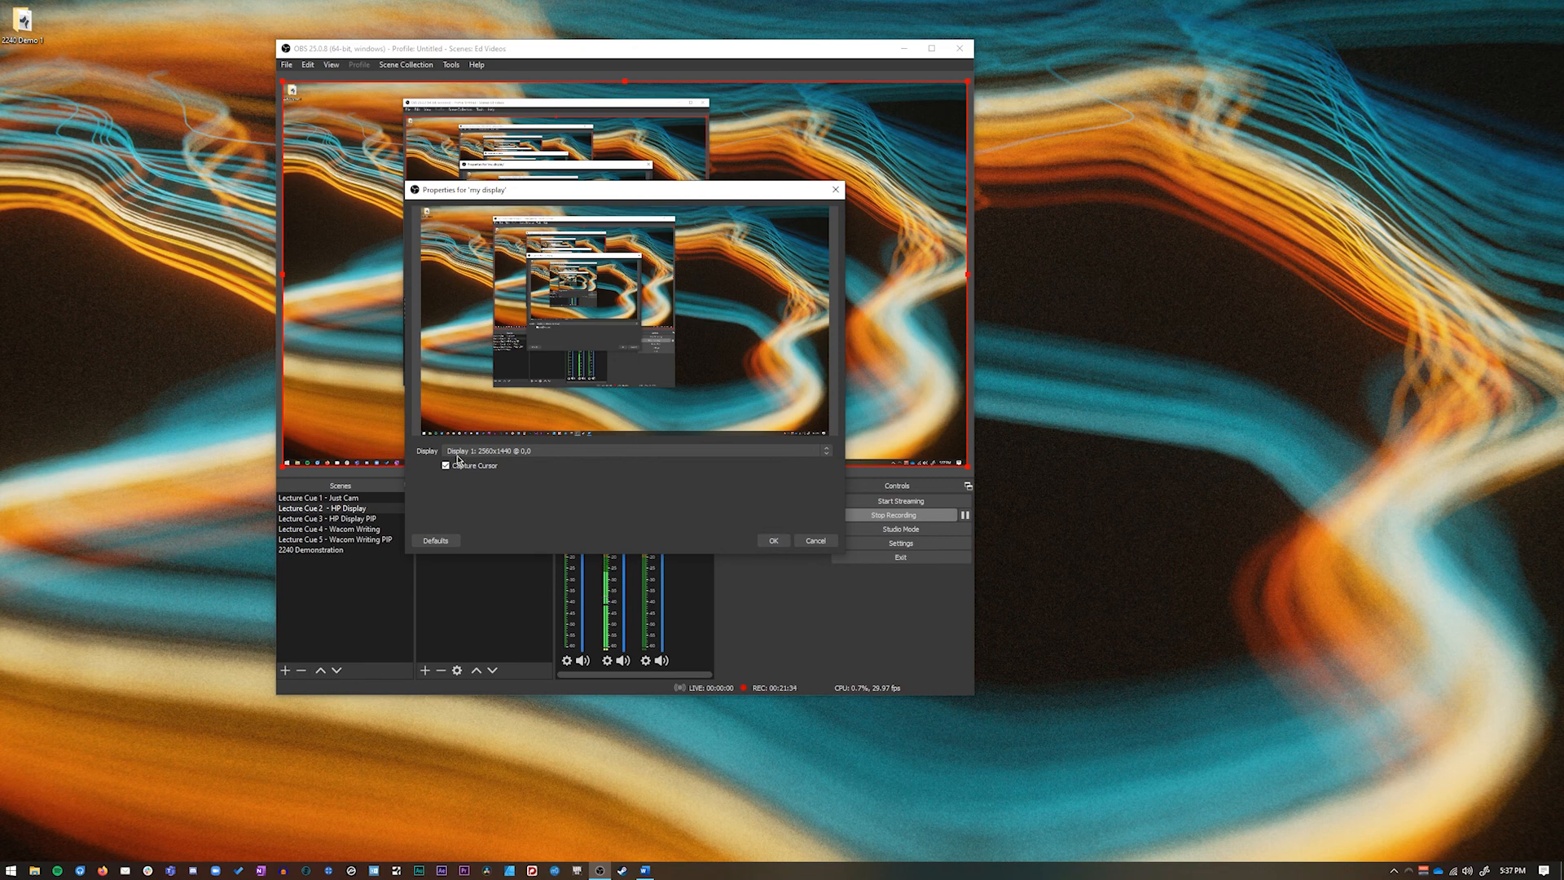
{"action": "left_click", "coordinate": [774, 540]}
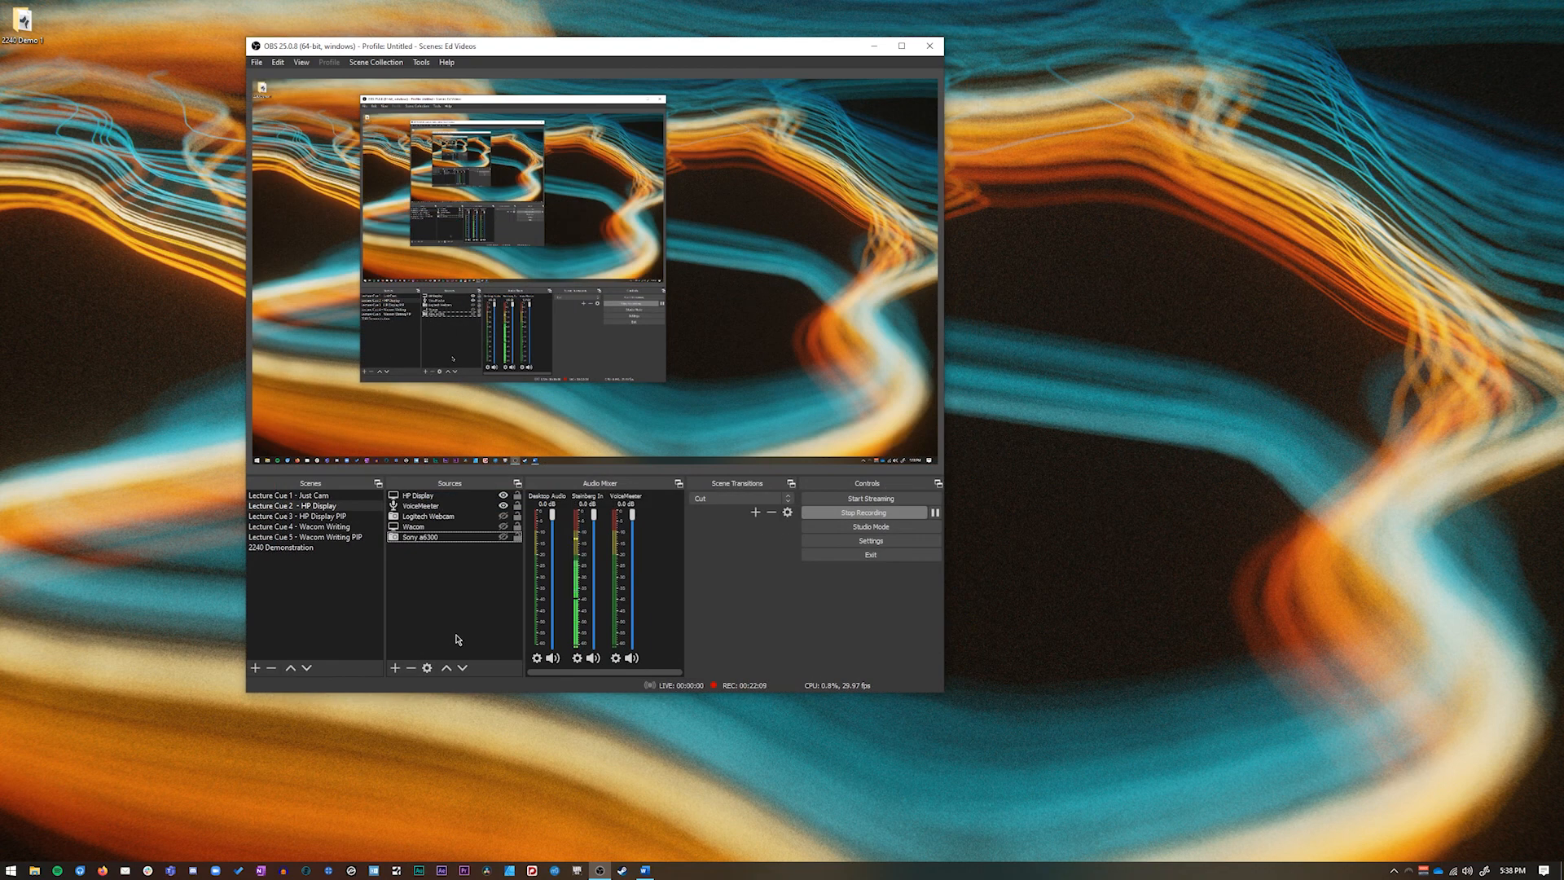
Step: Show the Sony a6300 source above the other sources, and shrink it into the upper-right corner of the scene
{"action": "left_click_drag", "start_coordinate": [511, 54], "coordinate": [574, 79]}
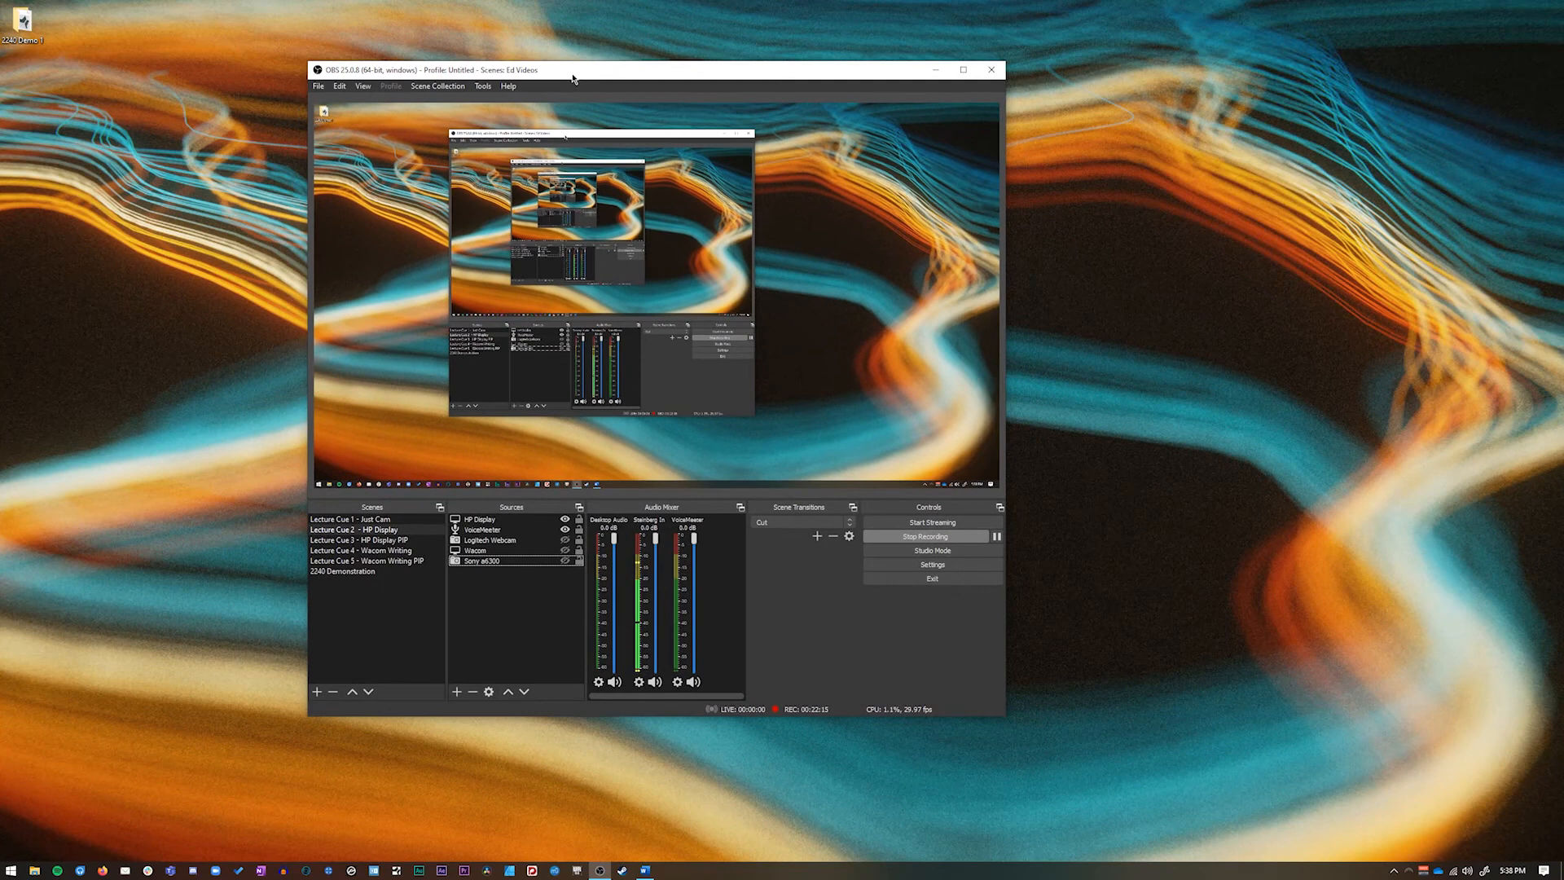
{"action": "left_click", "coordinate": [565, 562]}
{"action": "left_click", "coordinate": [482, 562]}
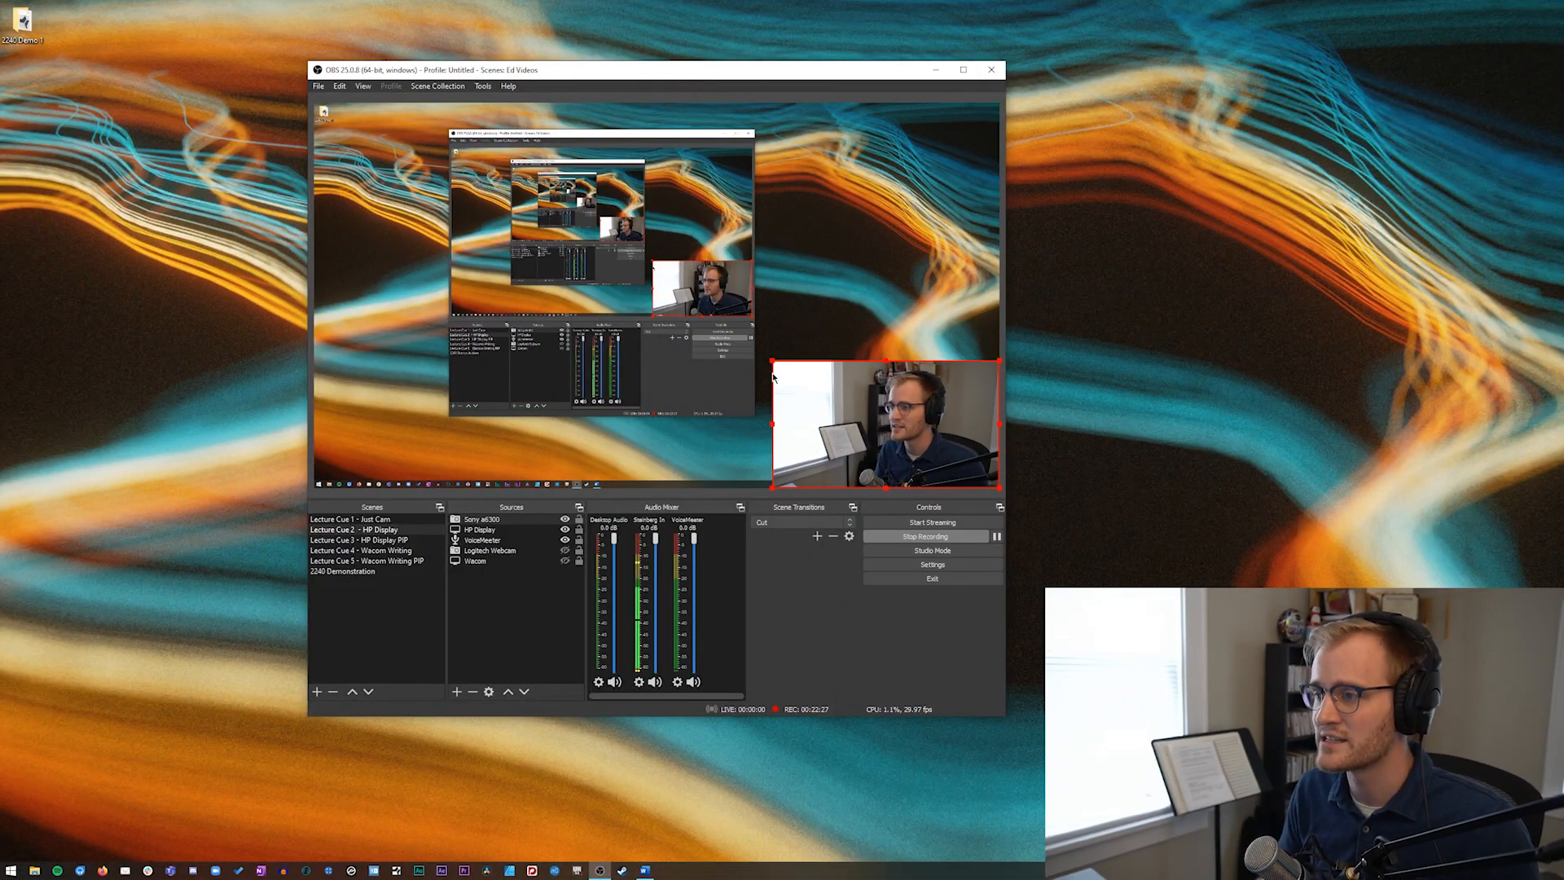
{"action": "left_click_drag", "start_coordinate": [827, 418], "coordinate": [827, 160]}
{"action": "left_click_drag", "start_coordinate": [773, 231], "coordinate": [896, 166]}
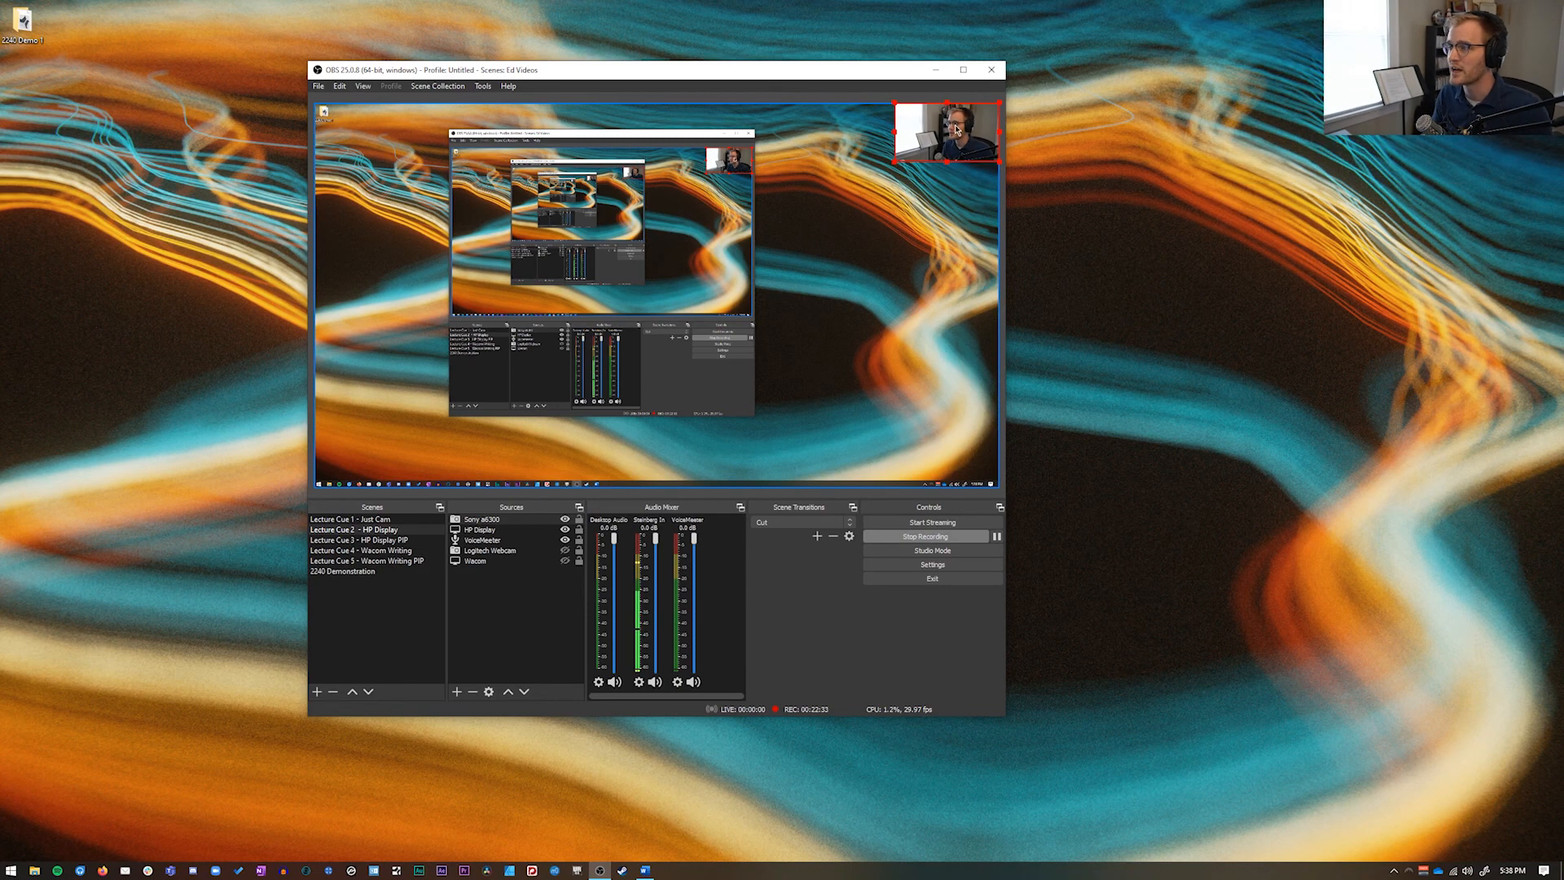
Step: Show the Logitech Webcam source at the top of the source order and place it in the scene's upper-left corner
{"action": "left_click", "coordinate": [481, 555]}
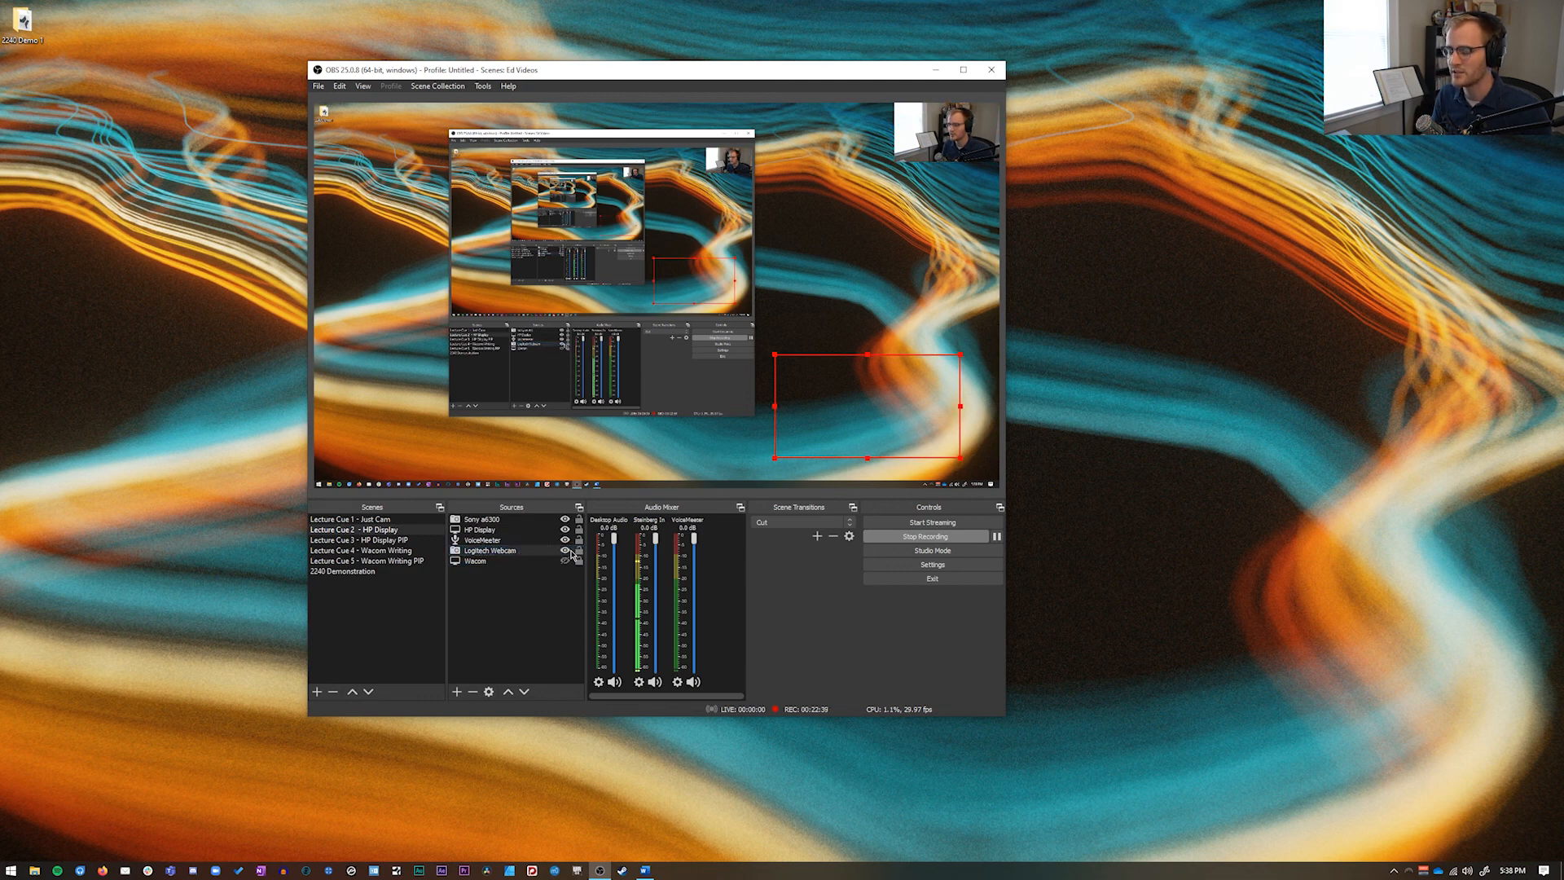
{"action": "left_click_drag", "start_coordinate": [494, 555], "coordinate": [496, 520]}
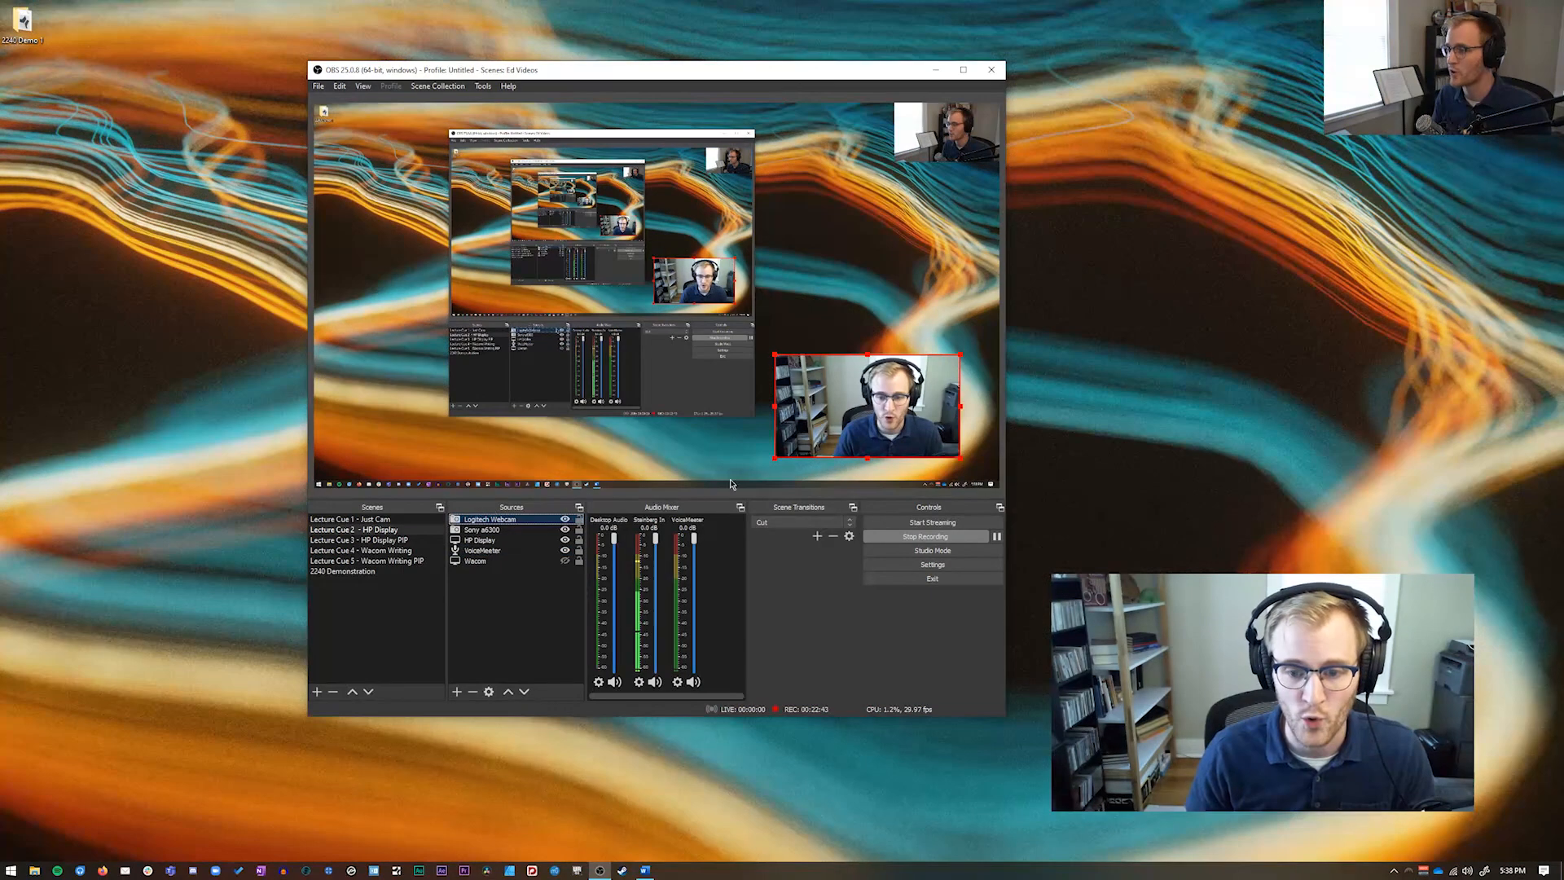
{"action": "left_click_drag", "start_coordinate": [888, 433], "coordinate": [448, 177]}
{"action": "left_click", "coordinate": [534, 637]}
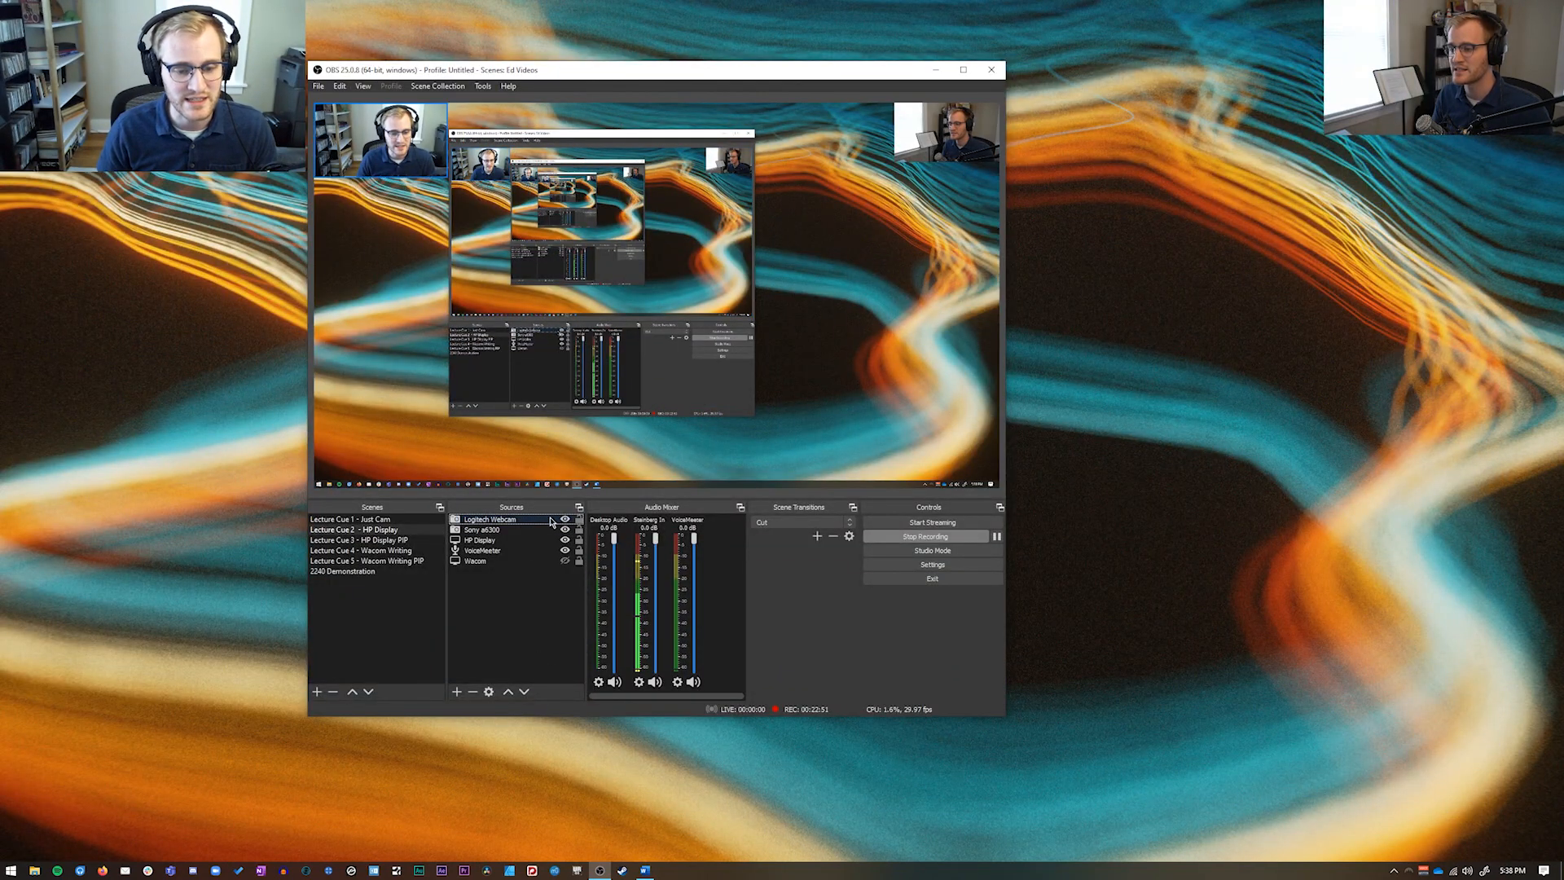
{"action": "left_click", "coordinate": [457, 693]}
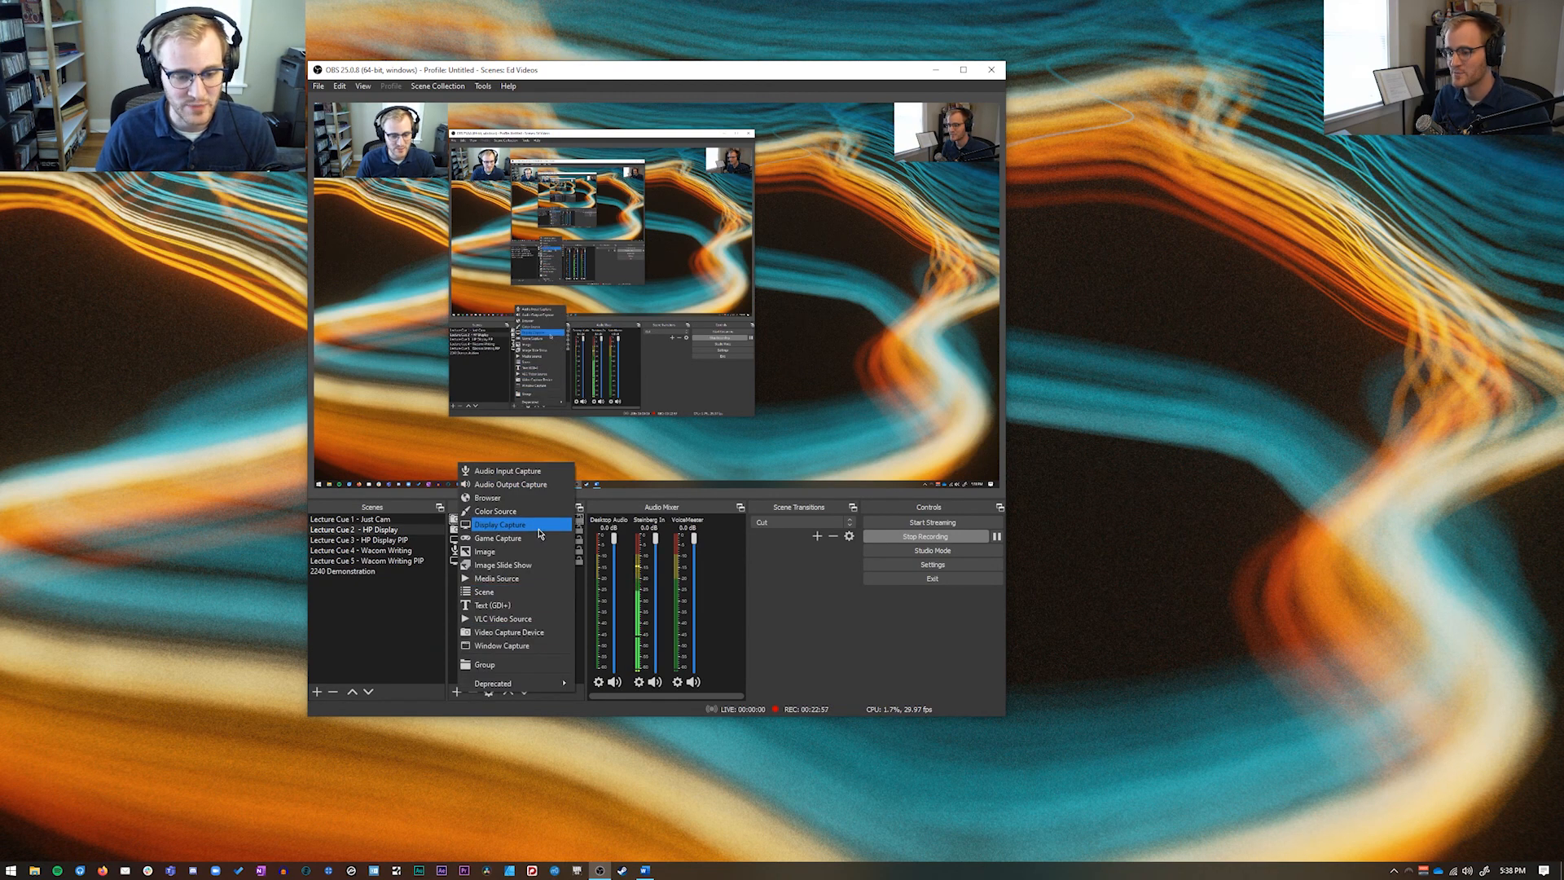
{"action": "left_click", "coordinate": [564, 633]}
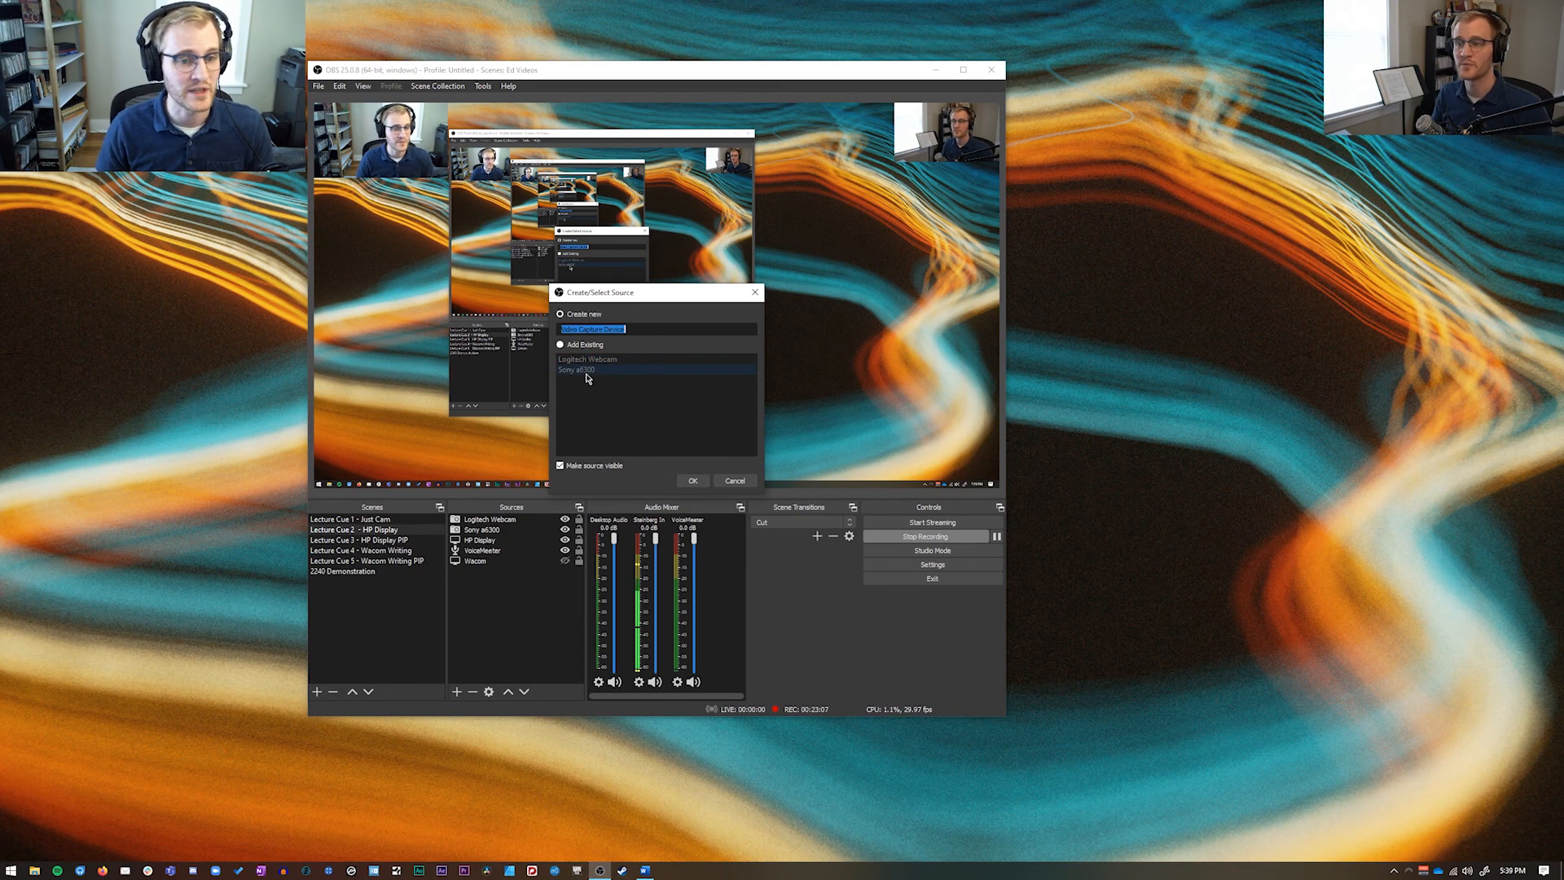
{"action": "left_click", "coordinate": [740, 482]}
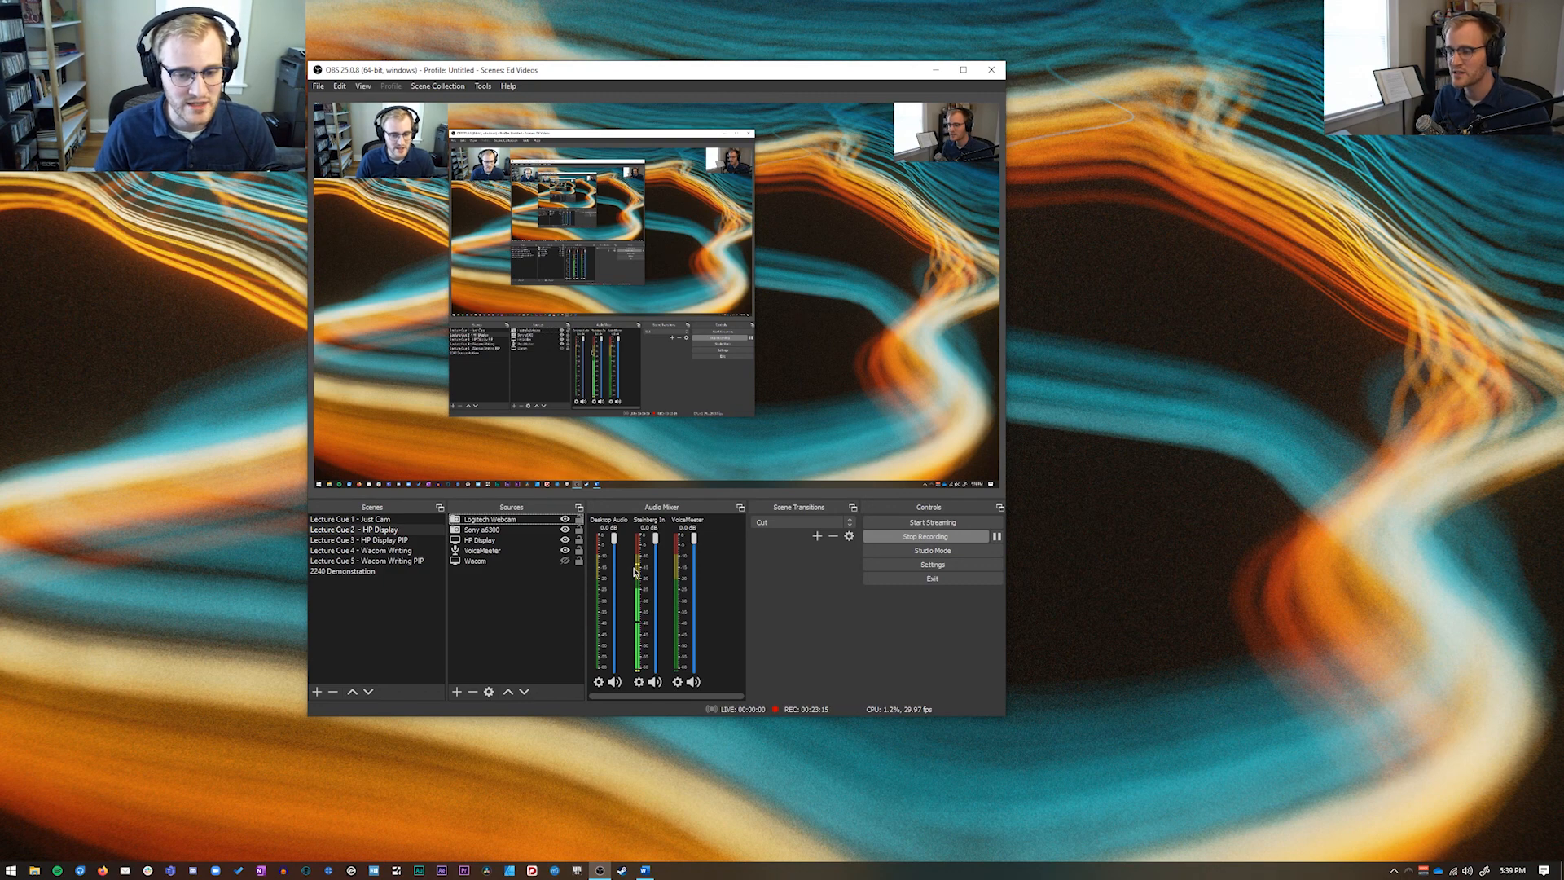
Step: Hide the Logitech Webcam source, leaving the Sony a6300 camera shown over the display capture
{"action": "left_click", "coordinate": [522, 520]}
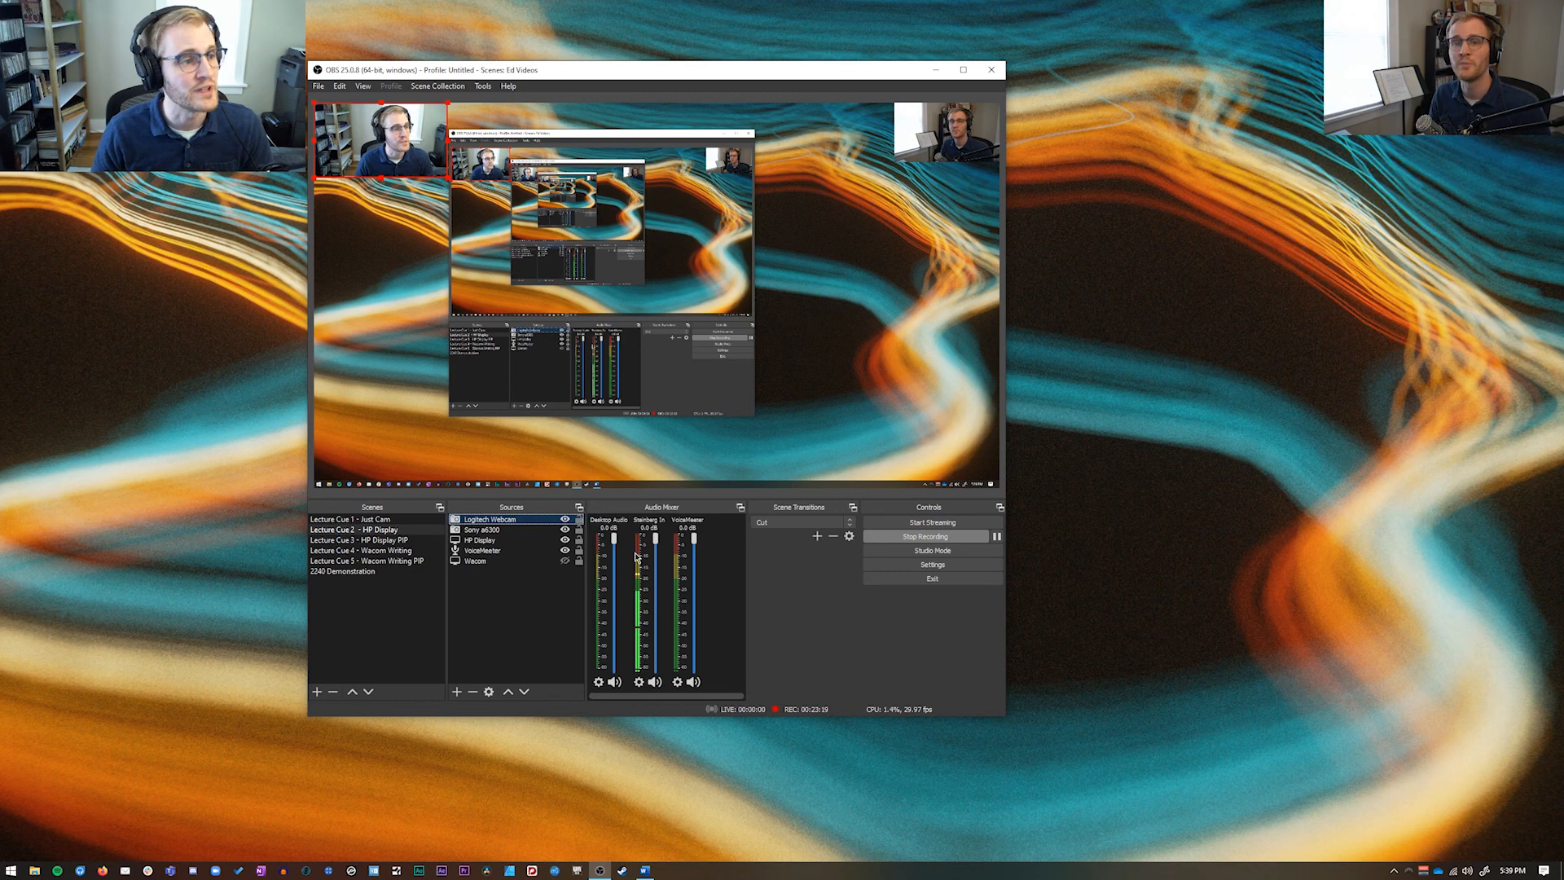
{"action": "left_click_drag", "start_coordinate": [673, 76], "coordinate": [776, 72]}
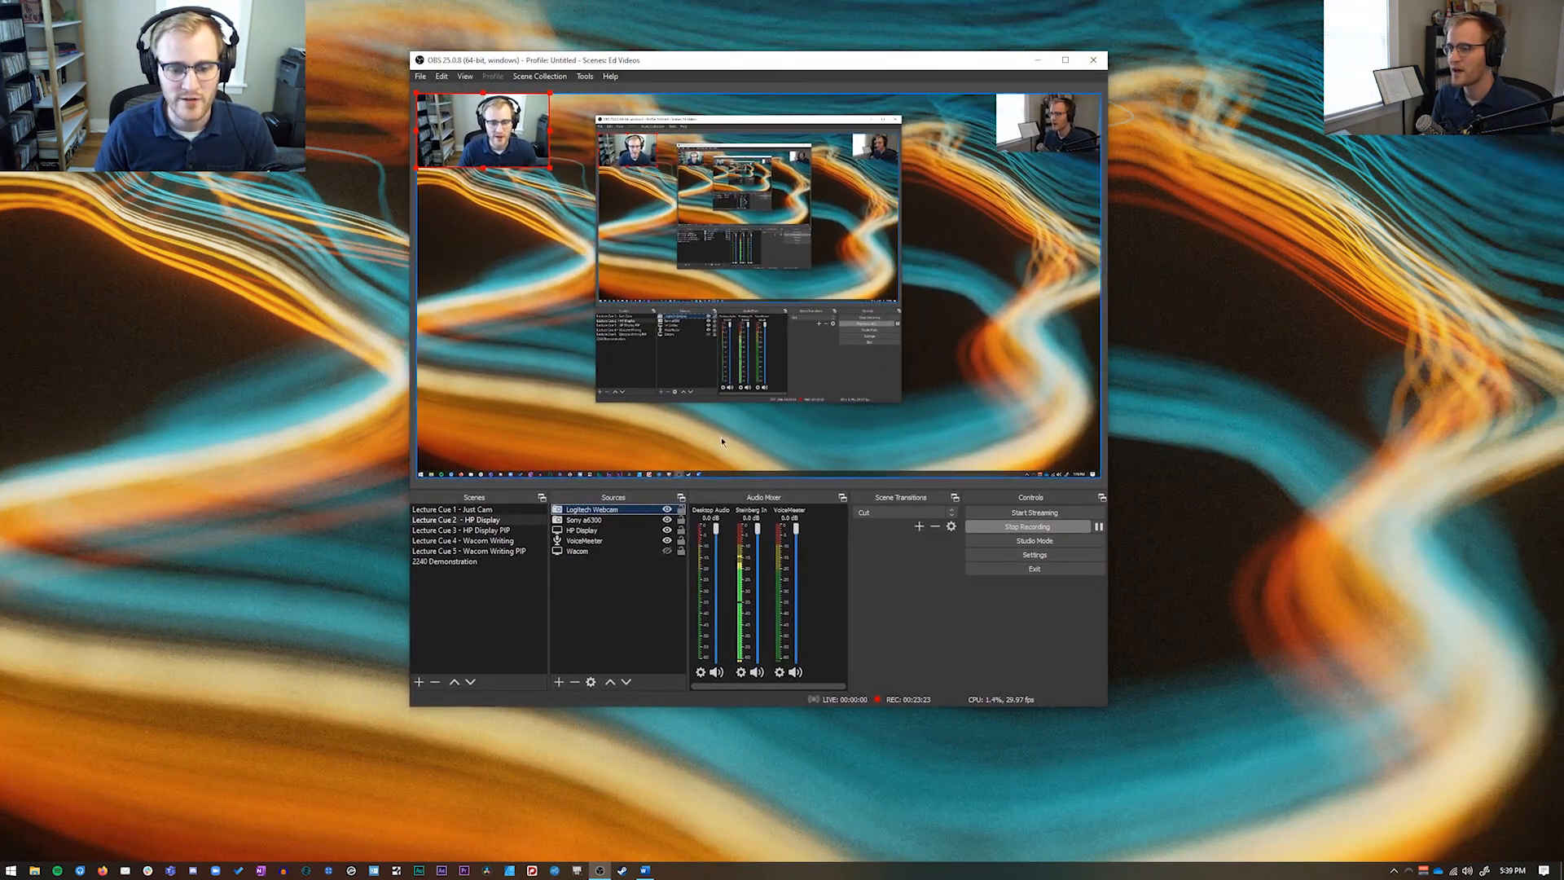
{"action": "left_click", "coordinate": [667, 510]}
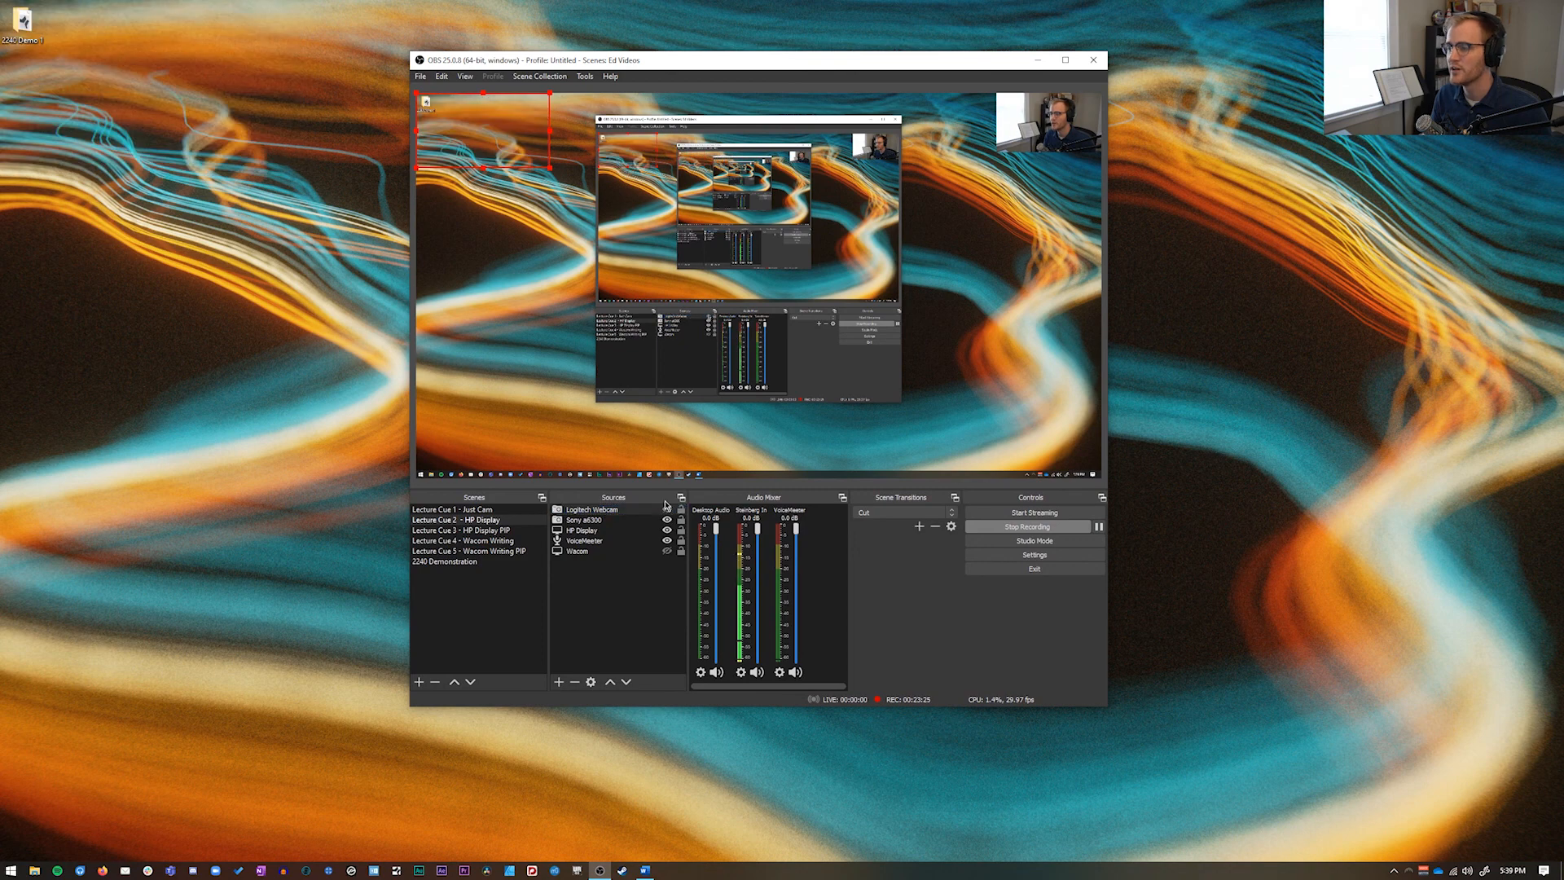
{"action": "left_click_drag", "start_coordinate": [692, 66], "coordinate": [672, 54]}
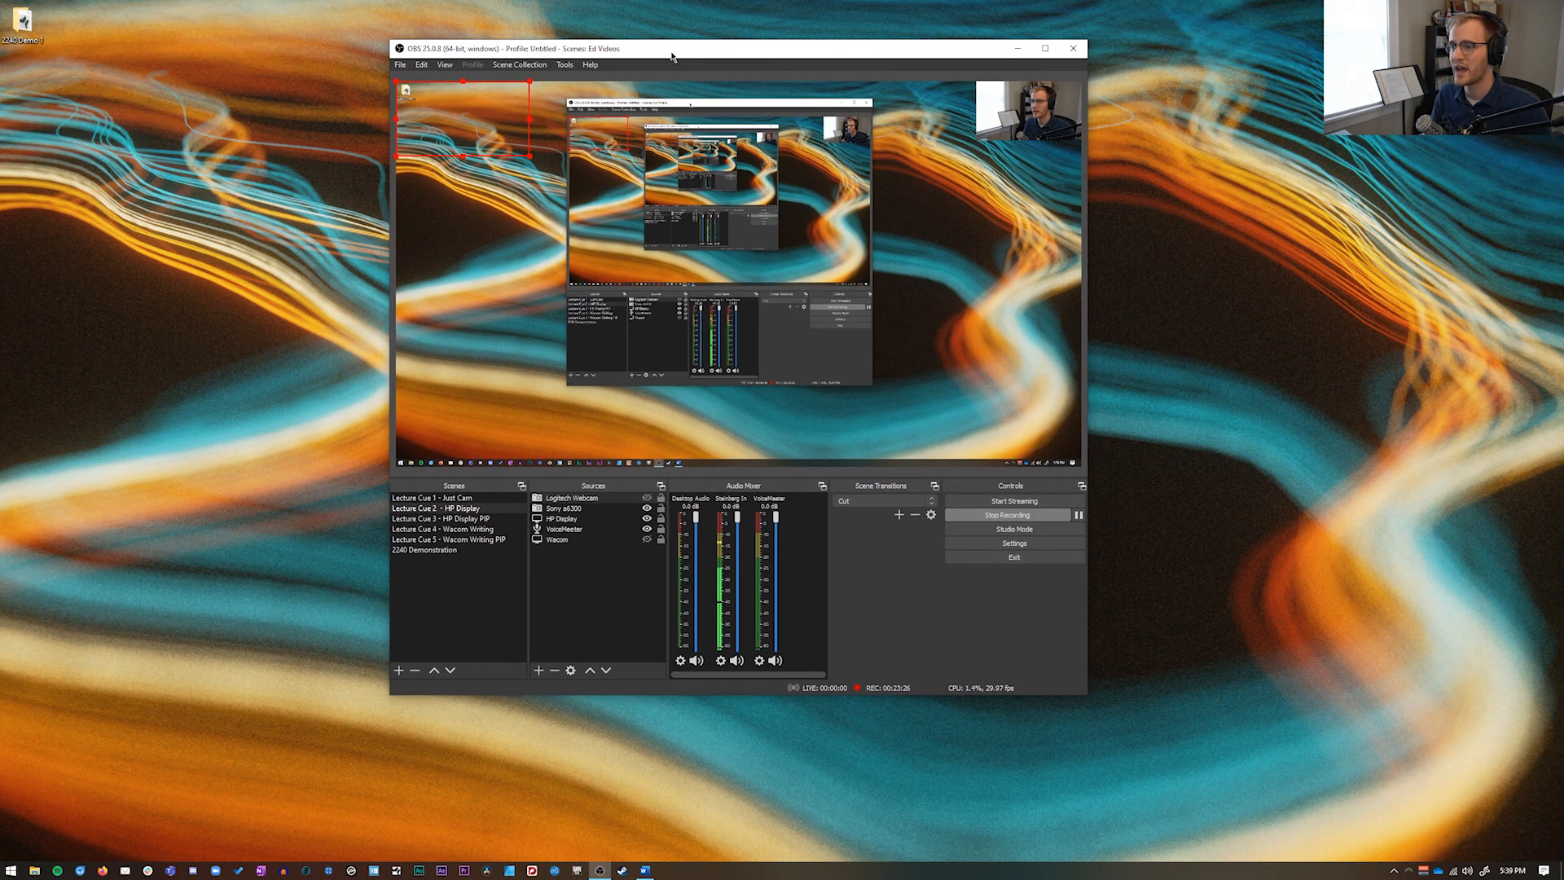
{"action": "left_click", "coordinate": [1004, 116]}
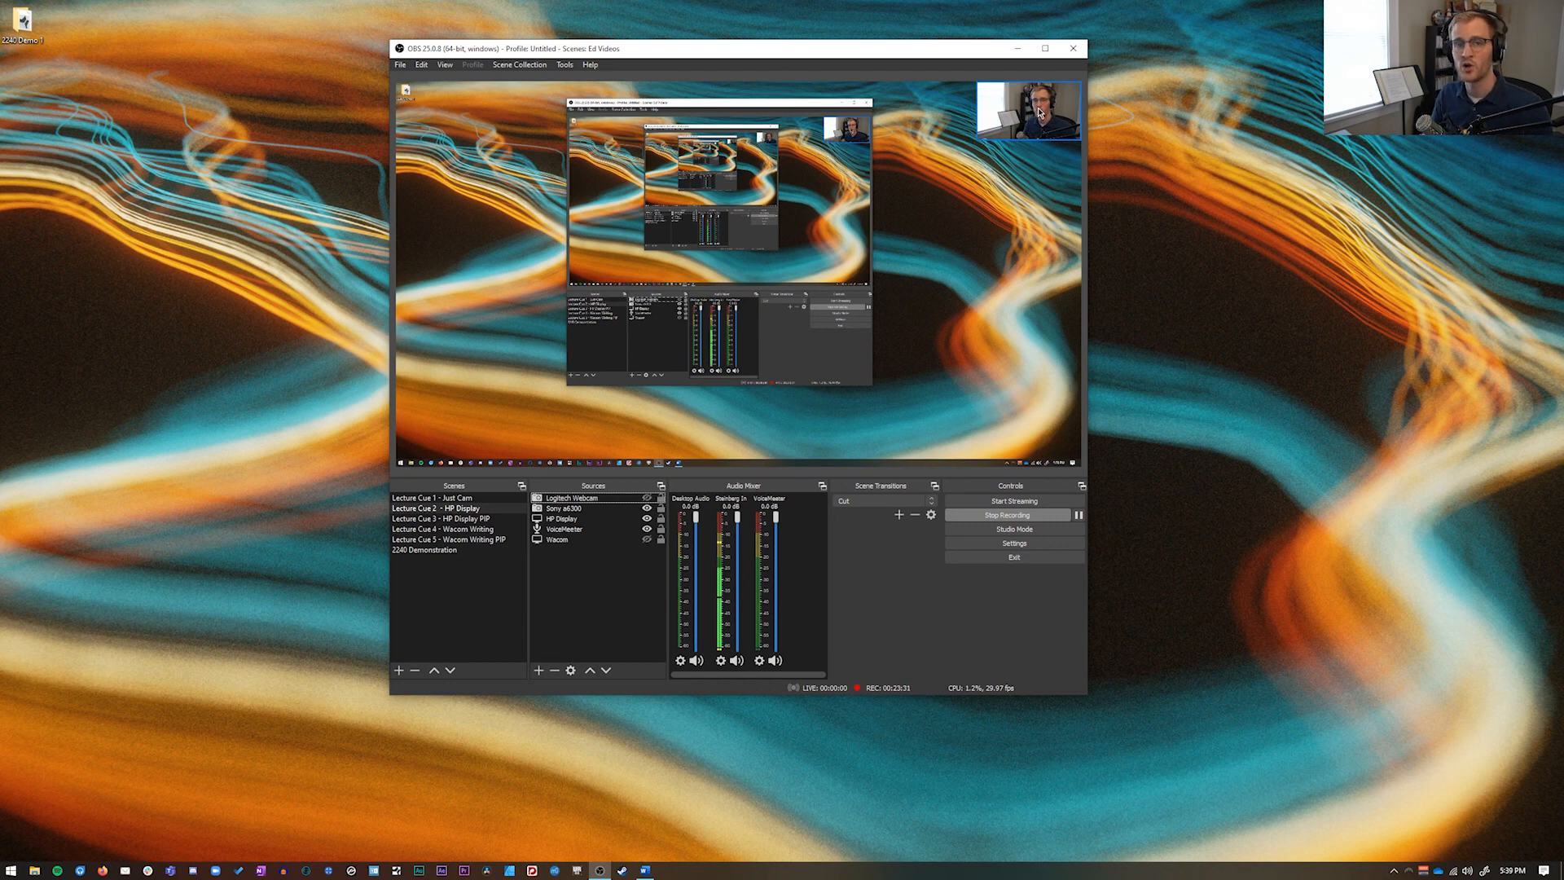
{"action": "left_click", "coordinate": [1035, 151]}
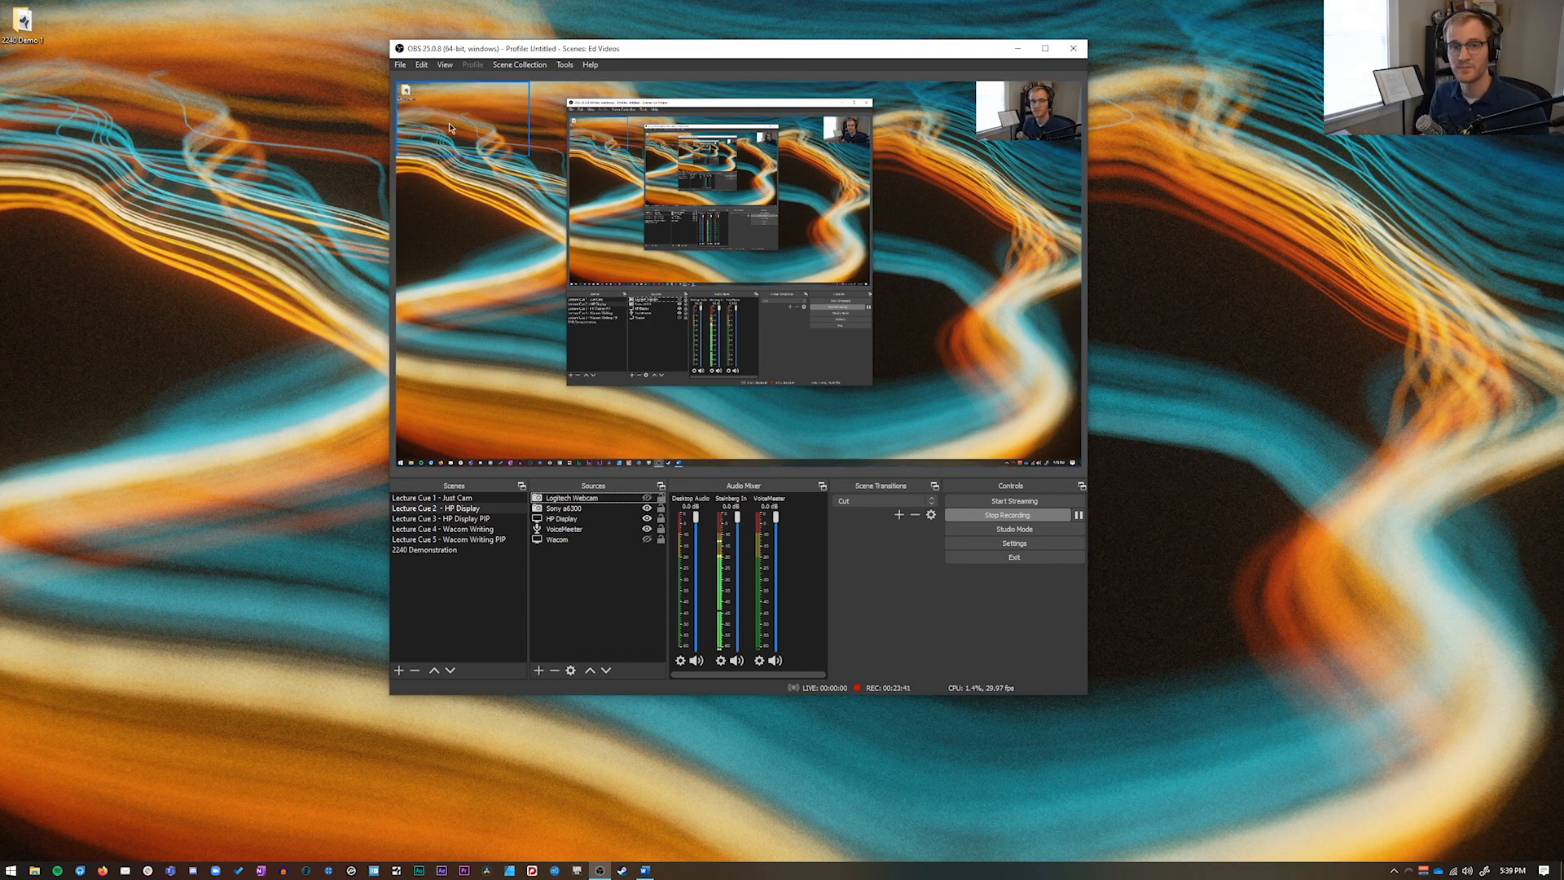
Step: Examine the Output settings for recording path, quality and format, and close the settings
{"action": "left_click", "coordinate": [400, 67]}
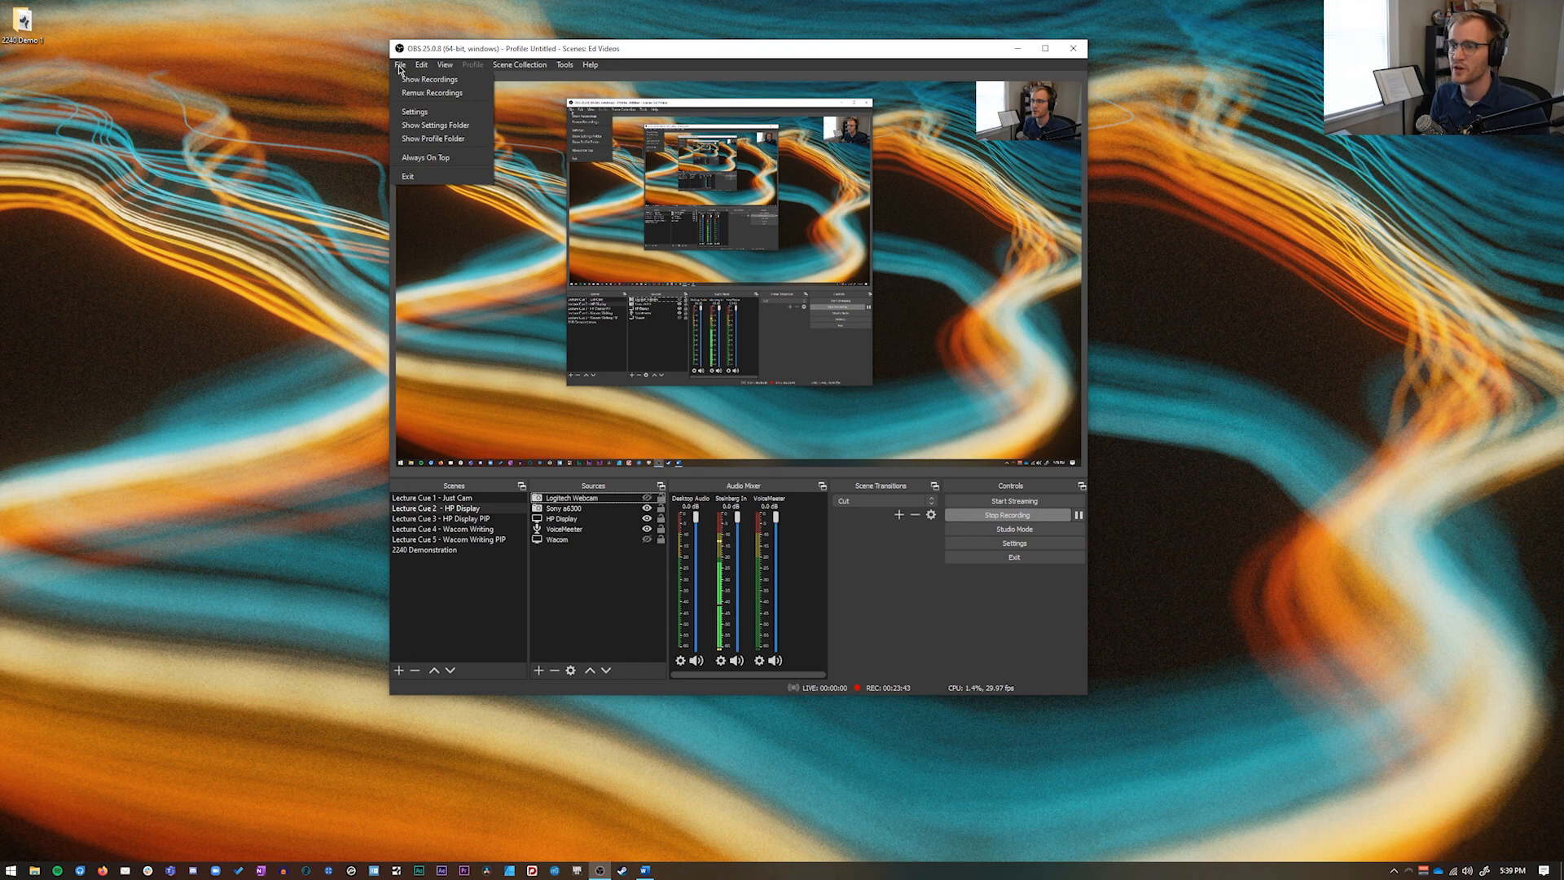
{"action": "left_click", "coordinate": [447, 114]}
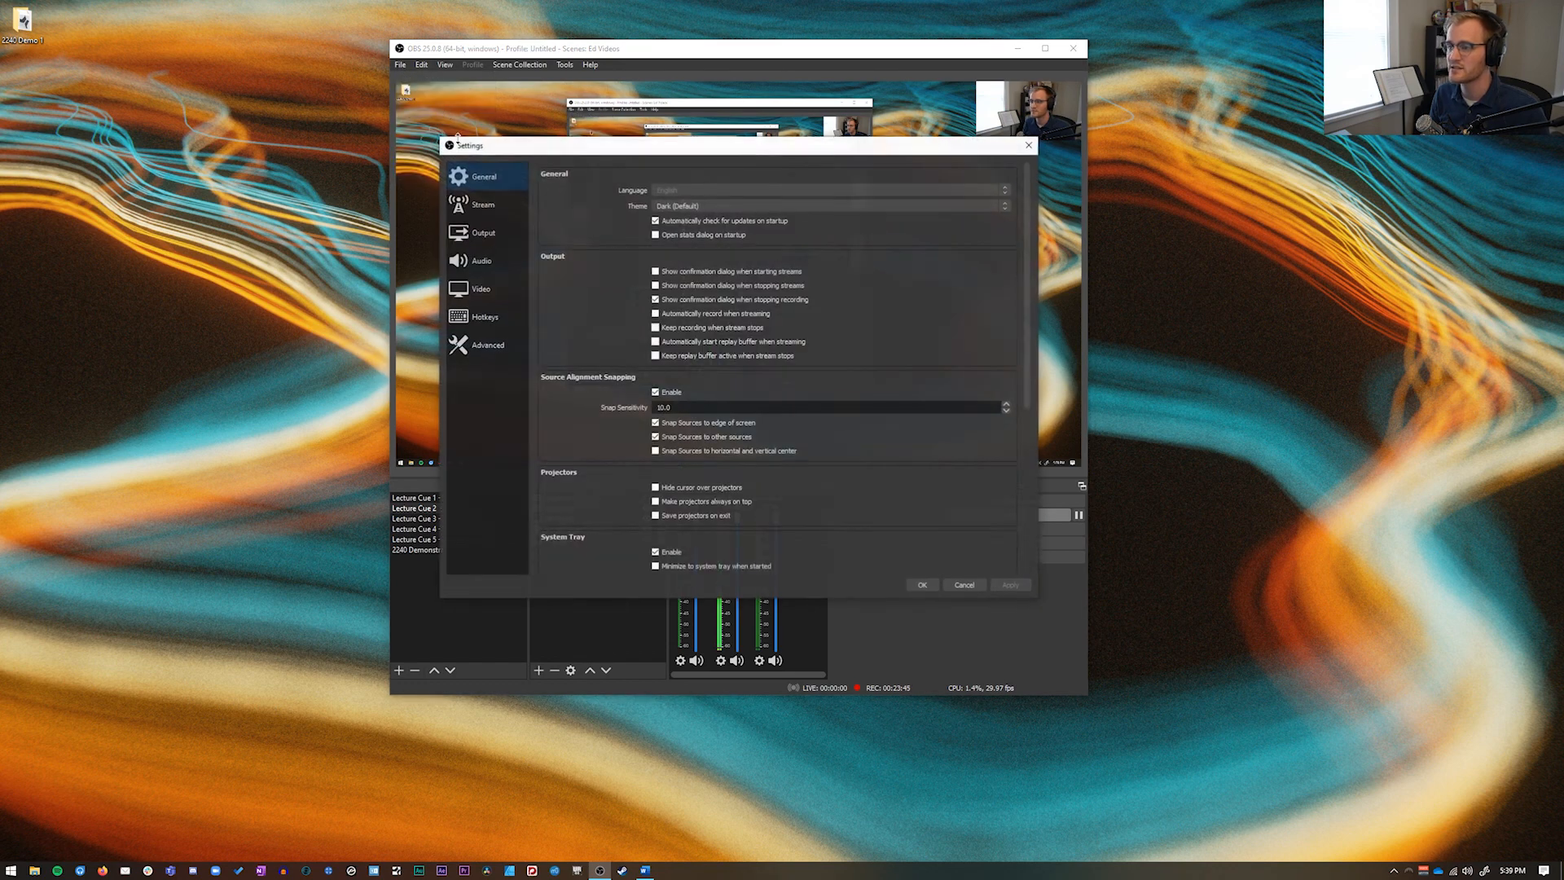
{"action": "left_click", "coordinate": [480, 234]}
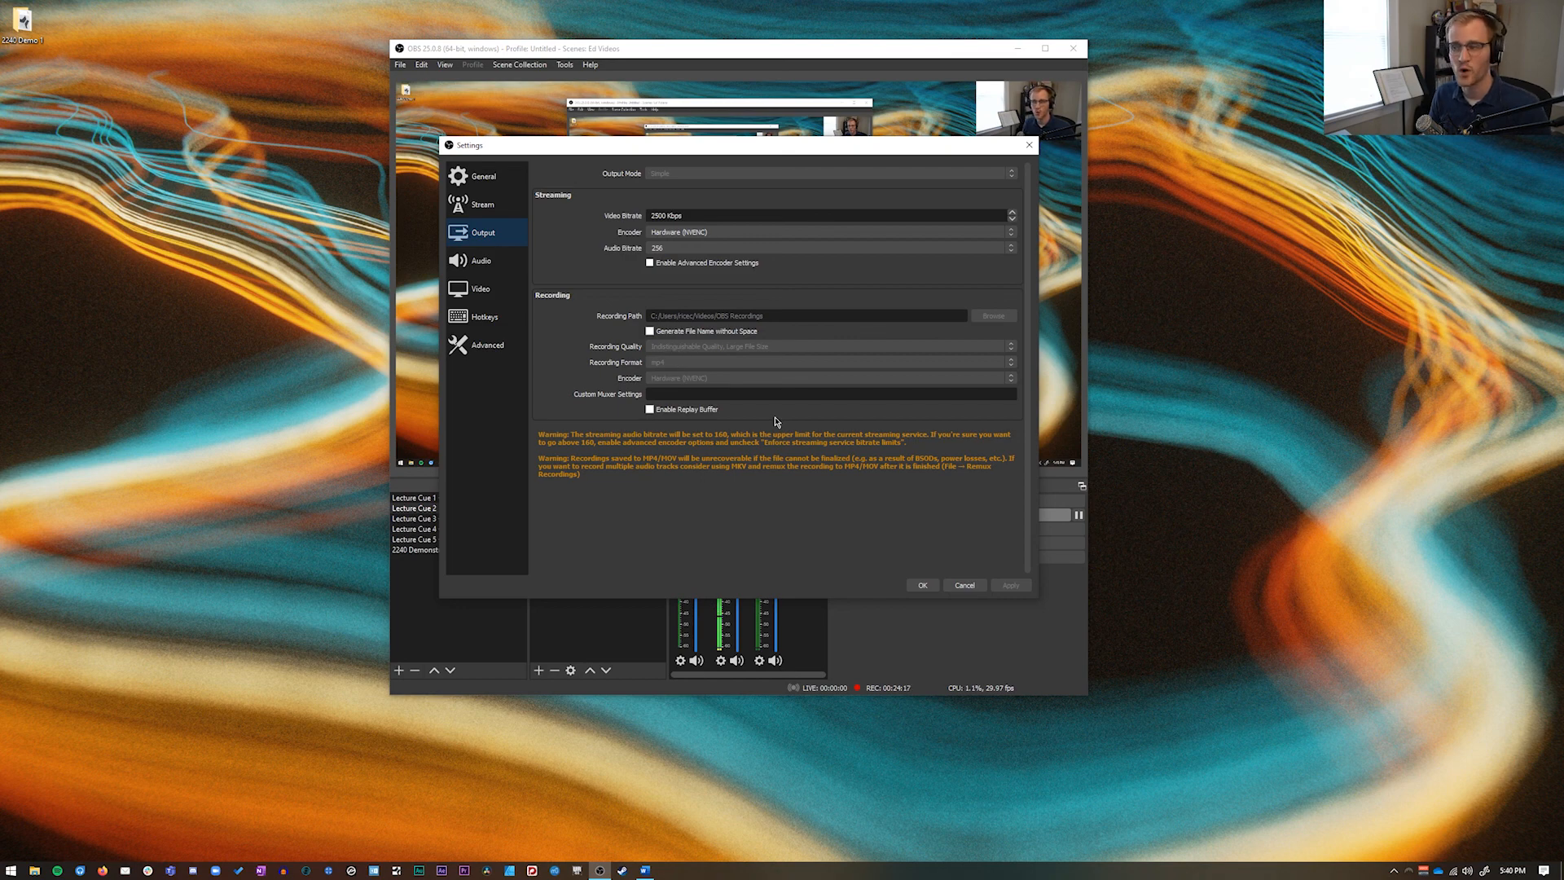
{"action": "left_click", "coordinate": [923, 586]}
{"action": "mouse_move", "coordinate": [702, 51]}
{"action": "left_mouse_down"}
{"action": "mouse_move", "coordinate": [638, 44]}
{"action": "mouse_move", "coordinate": [701, 55]}
{"action": "left_mouse_up"}
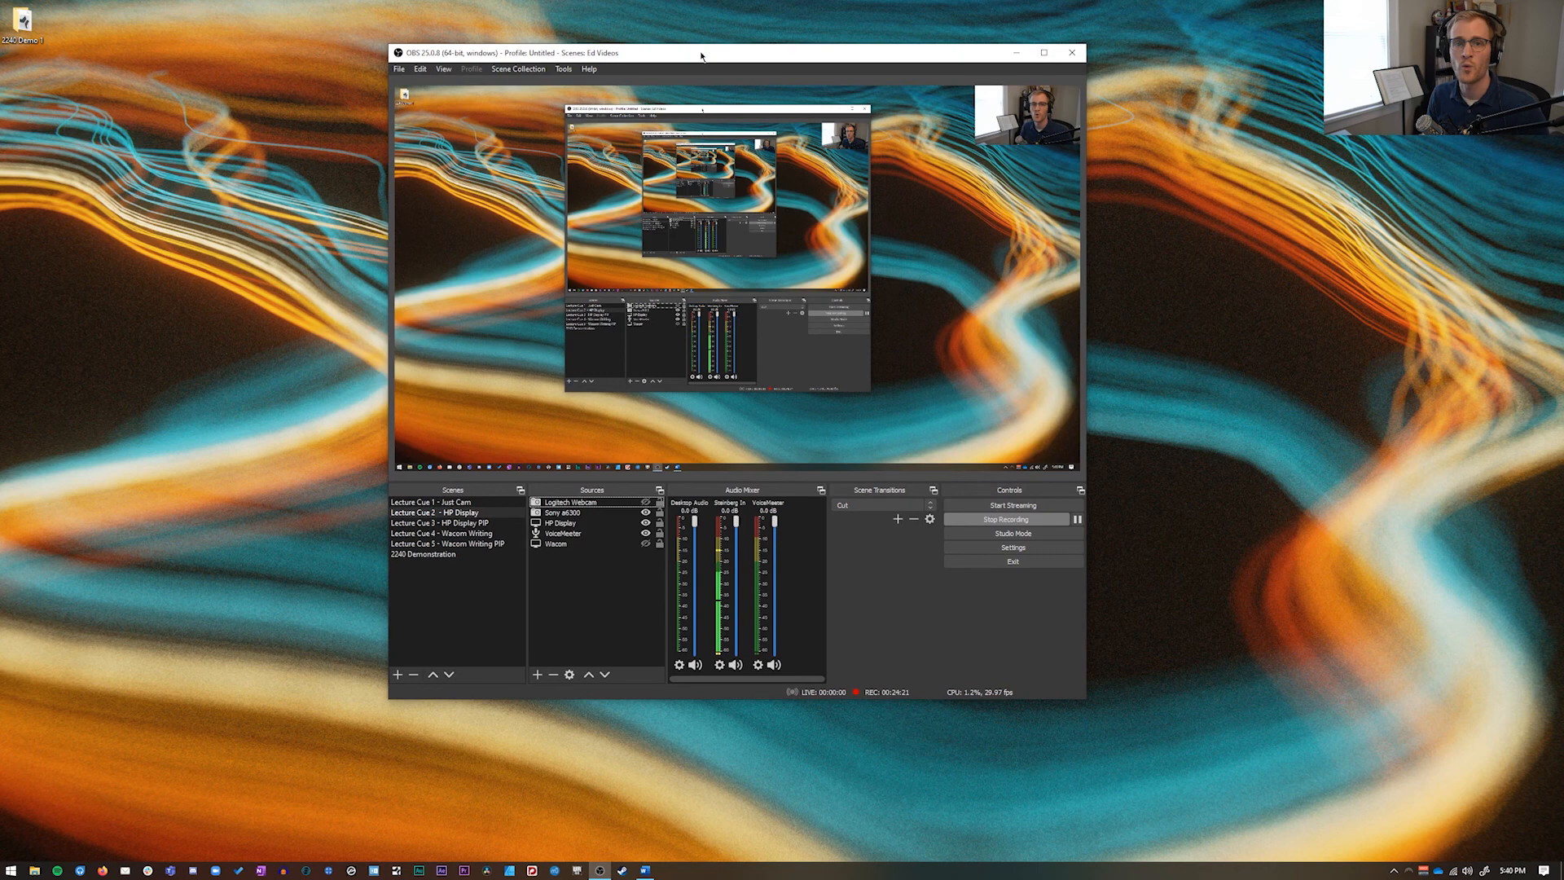